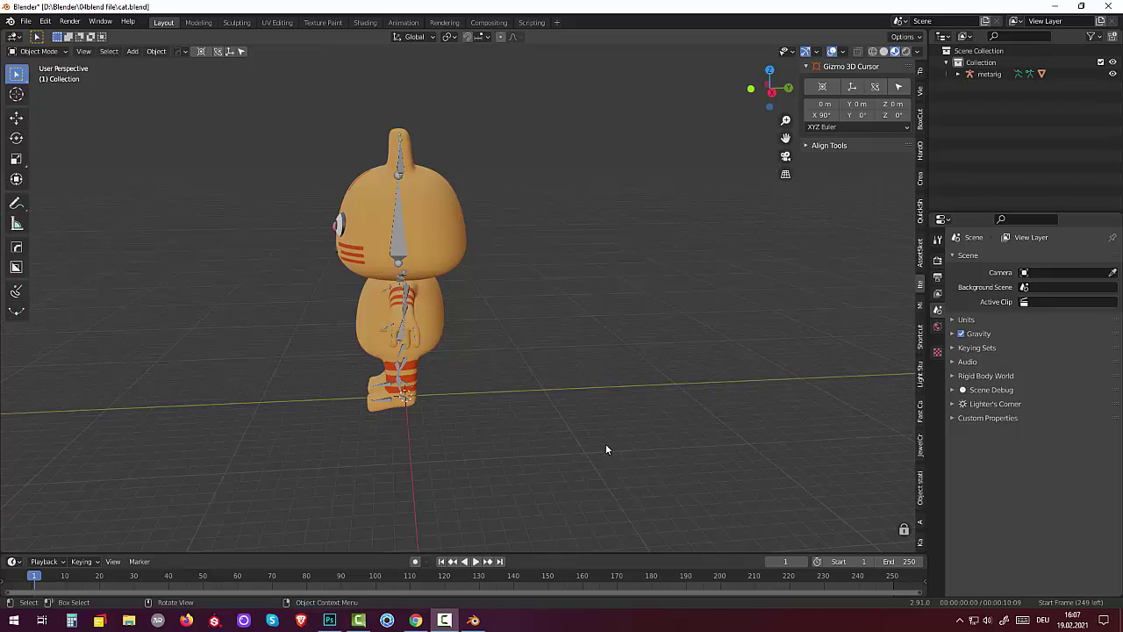
Orbit to a side view of the cat and open the Shift+A Add > Mesh list
{"action": "mouse_move", "coordinate": [607, 446]}
{"action": "middle_mouse_down"}
{"action": "mouse_move", "coordinate": [732, 454]}
{"action": "mouse_move", "coordinate": [557, 434]}
{"action": "mouse_move", "coordinate": [473, 448]}
{"action": "mouse_move", "coordinate": [532, 425]}
{"action": "mouse_move", "coordinate": [662, 416]}
{"action": "mouse_move", "coordinate": [687, 436]}
{"action": "mouse_move", "coordinate": [807, 444]}
{"action": "mouse_move", "coordinate": [609, 458]}
{"action": "middle_mouse_up"}
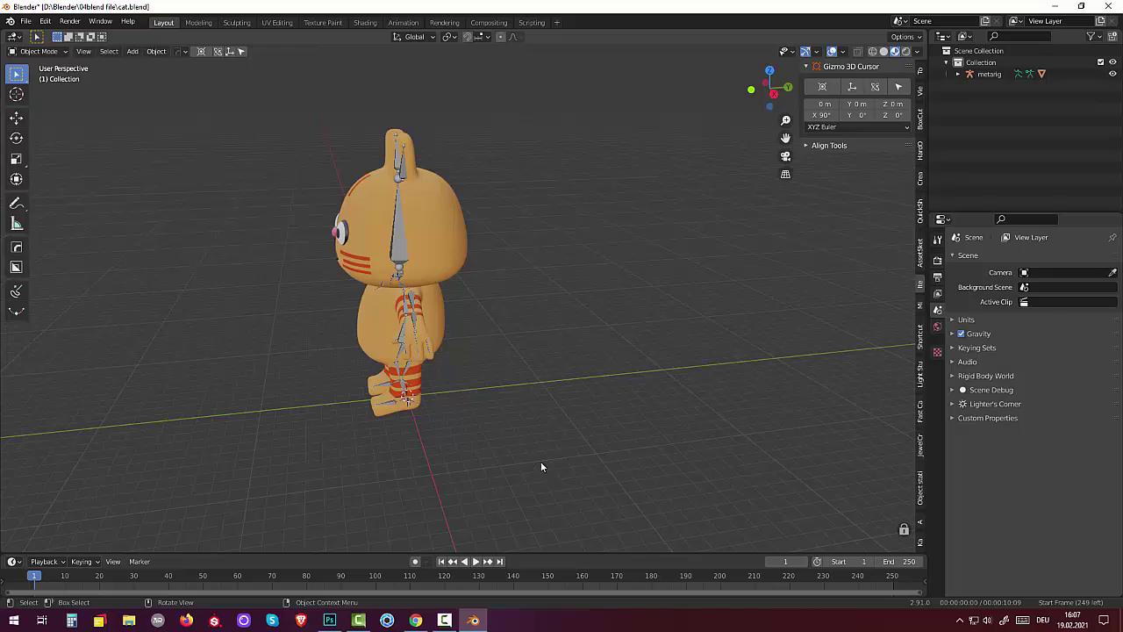
{"action": "key", "text": "shift"}
{"action": "key", "text": "shift+a"}
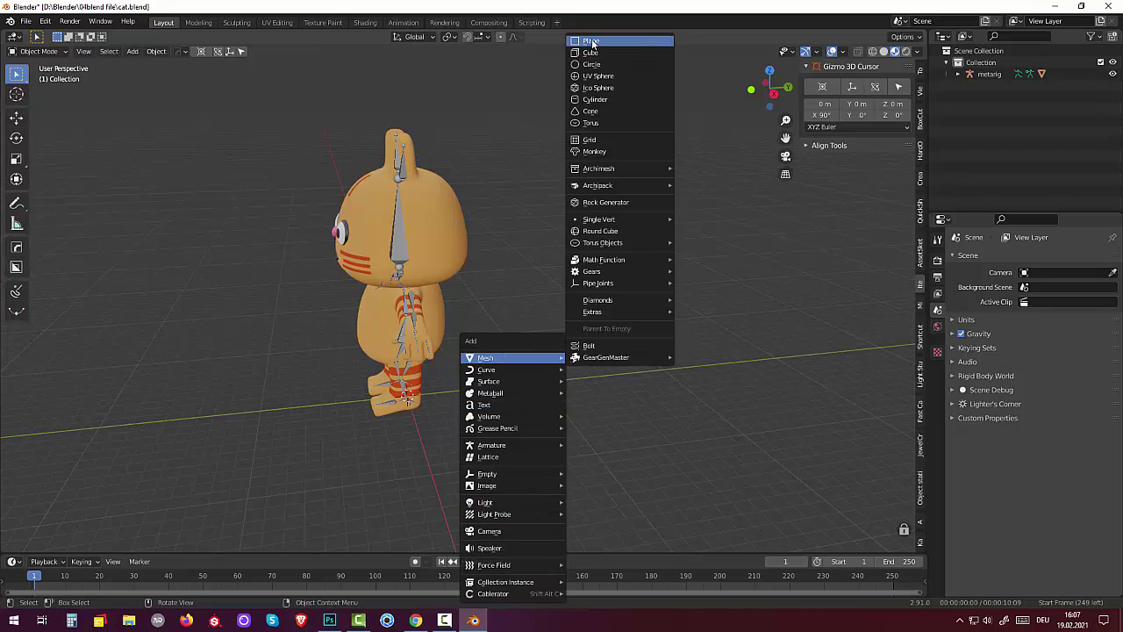
Add a plane under the cat and scale it uniformly by 3.246
{"action": "left_click", "coordinate": [593, 42]}
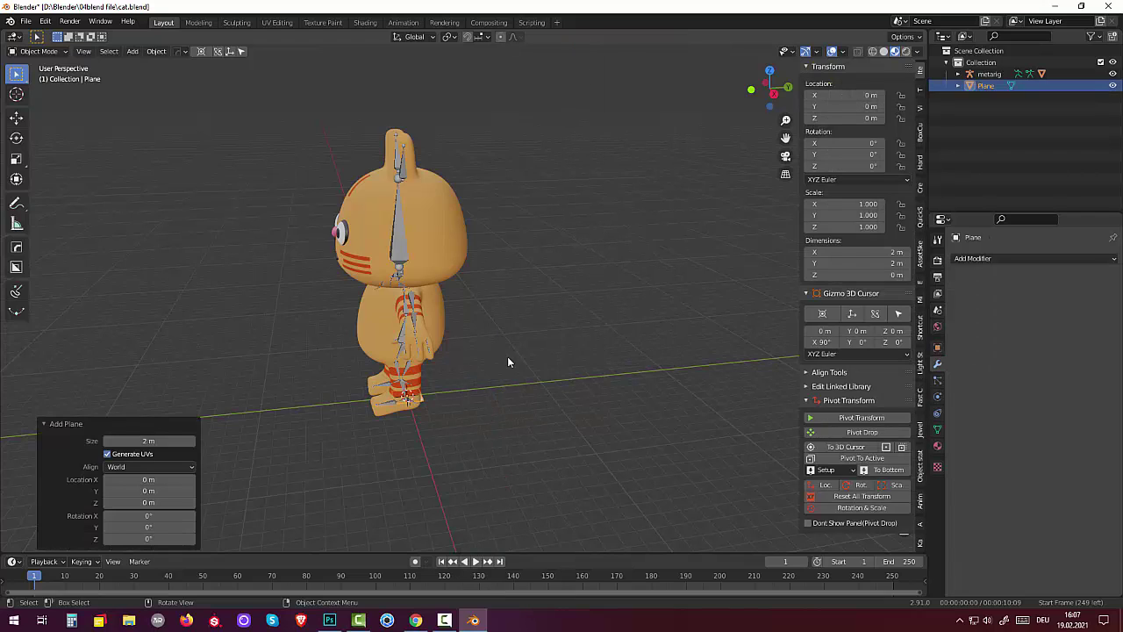
{"action": "key", "text": "s"}
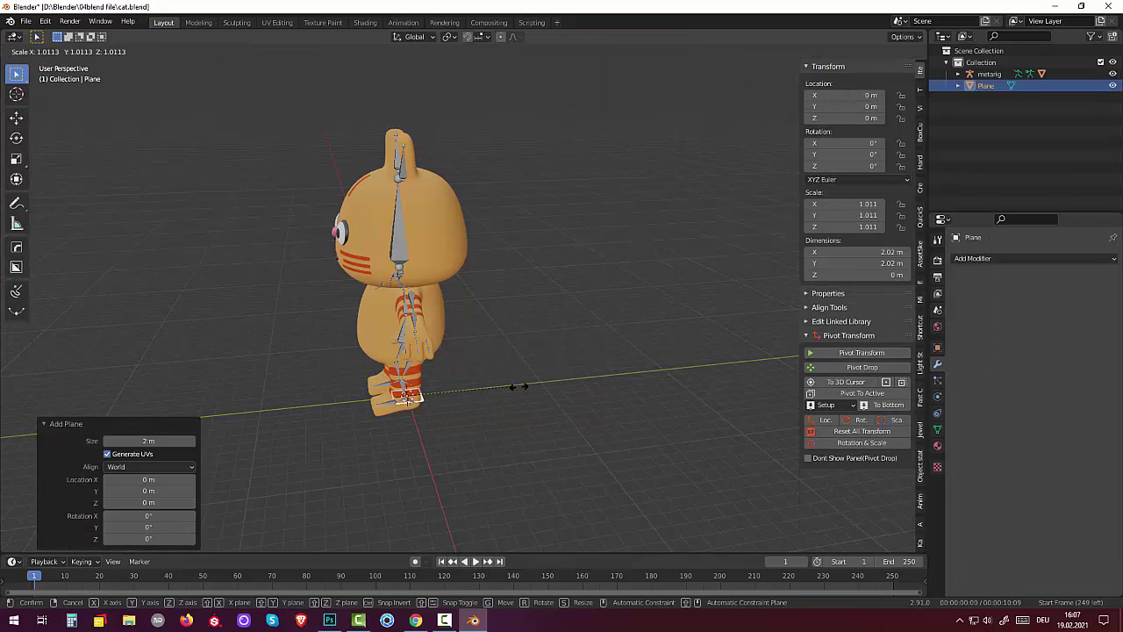
{"action": "left_click", "coordinate": [730, 389]}
{"action": "mouse_move", "coordinate": [718, 389]}
{"action": "middle_mouse_down"}
{"action": "mouse_move", "coordinate": [627, 418]}
{"action": "mouse_move", "coordinate": [684, 381]}
{"action": "mouse_move", "coordinate": [624, 394]}
{"action": "middle_mouse_up"}
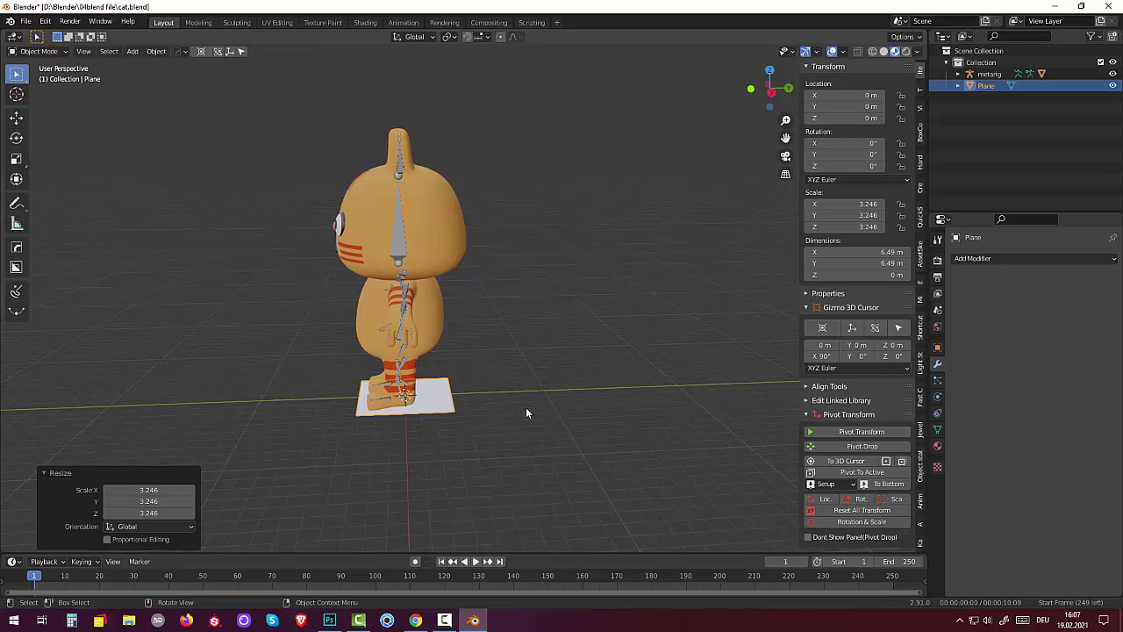
{"action": "middle_click_drag", "start_coordinate": [527, 412], "coordinate": [493, 410]}
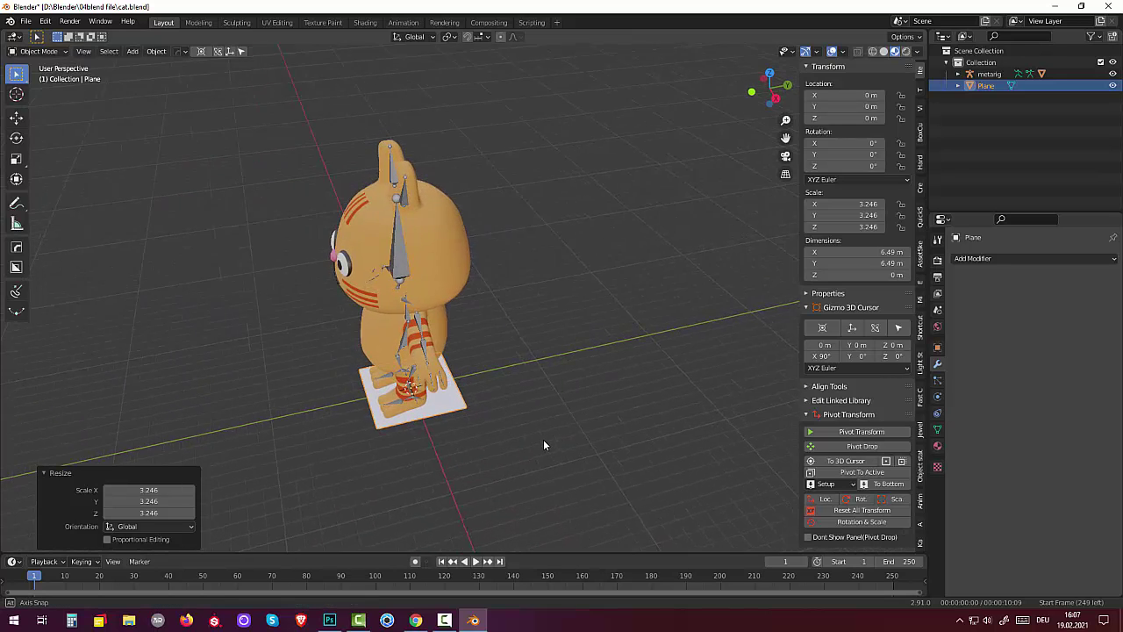
{"action": "left_click", "coordinate": [453, 394]}
{"action": "left_click", "coordinate": [92, 53]}
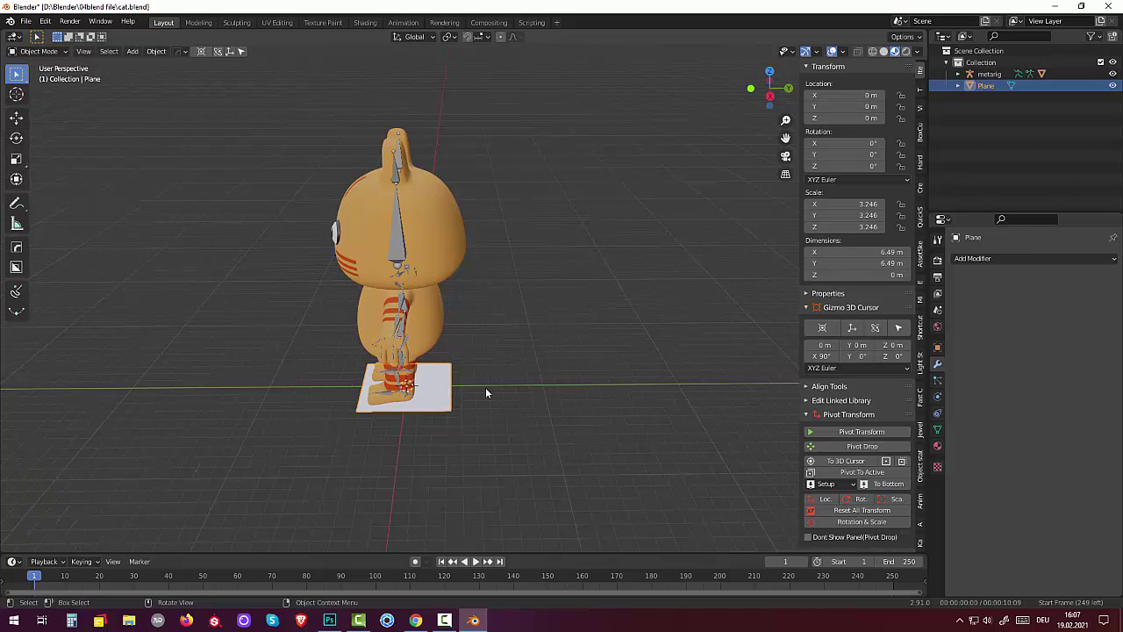
Stretch the plane along Y by 1.944, making it about 6.49 × 12.6 m
{"action": "key", "text": "s"}
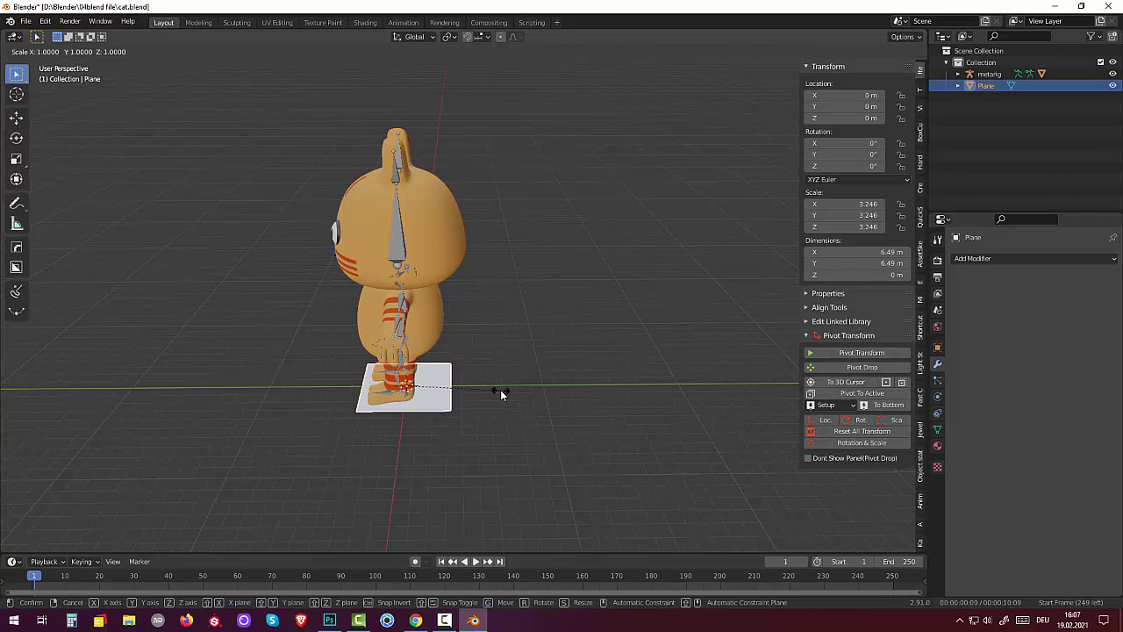
{"action": "key", "text": "y"}
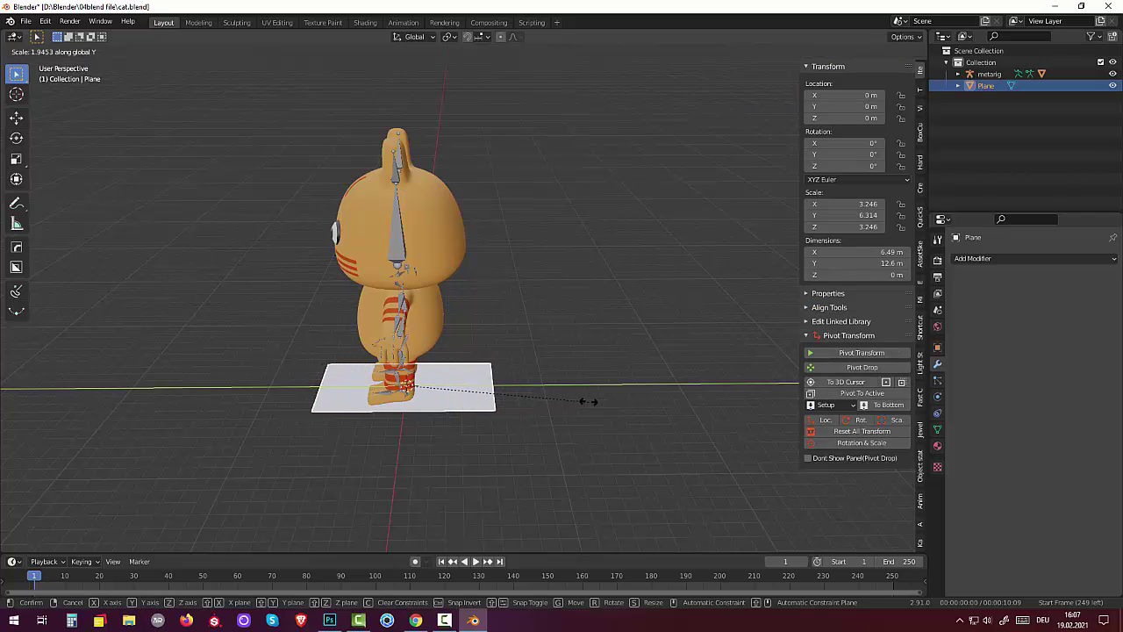
{"action": "left_click", "coordinate": [588, 405]}
{"action": "middle_click_drag", "start_coordinate": [589, 406], "coordinate": [469, 414]}
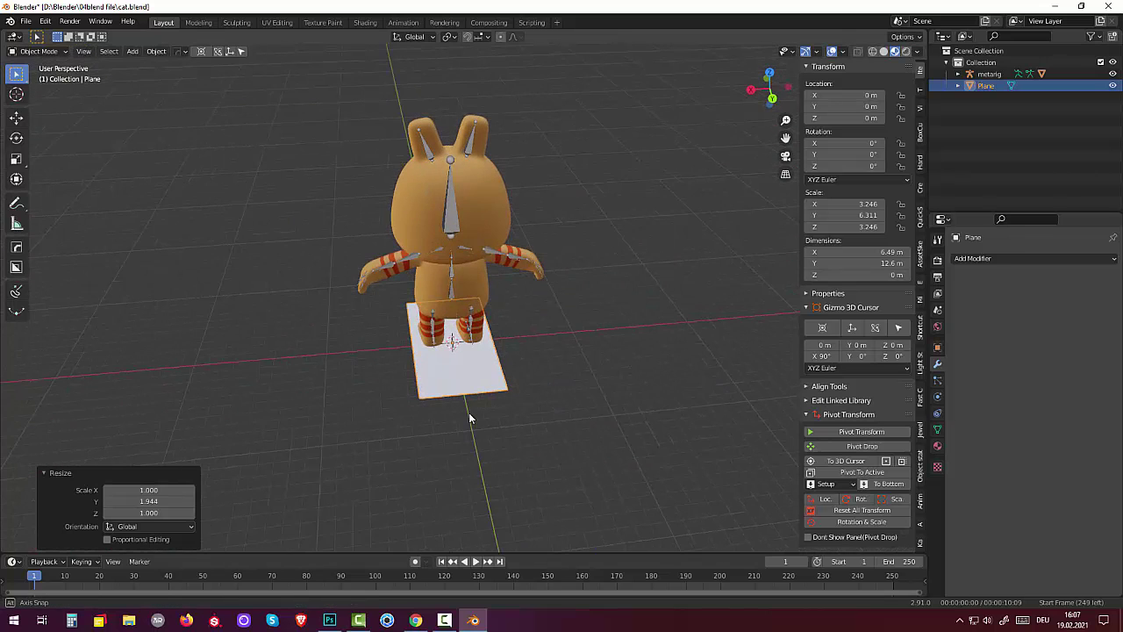
{"action": "left_click", "coordinate": [455, 390]}
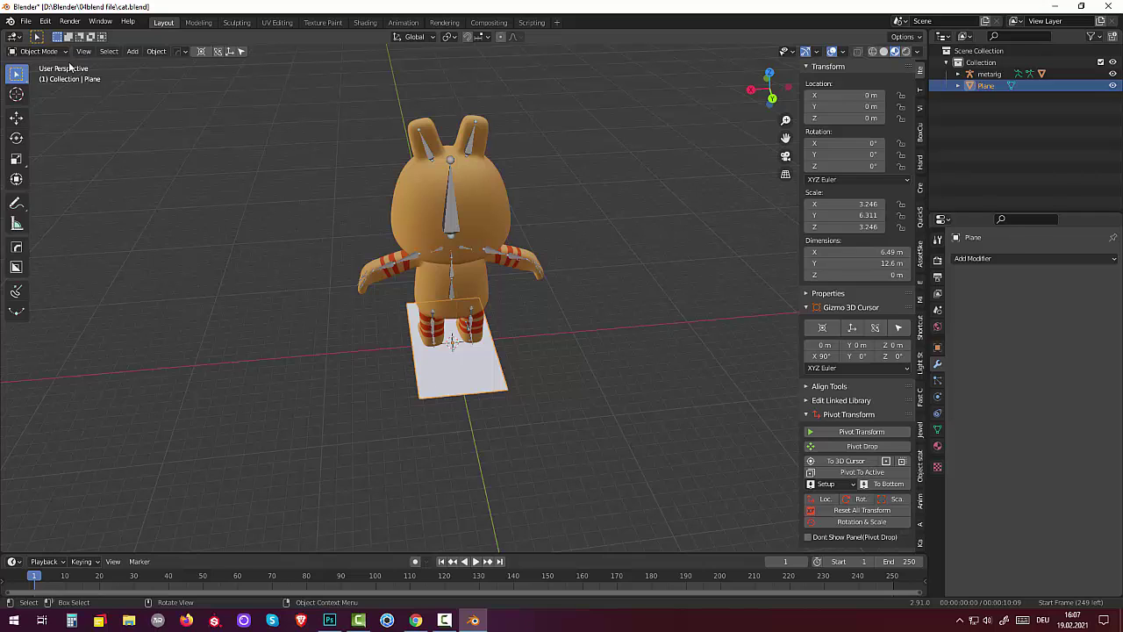
Enter Edit Mode on the plane and select its face in face select mode
{"action": "left_click", "coordinate": [35, 51]}
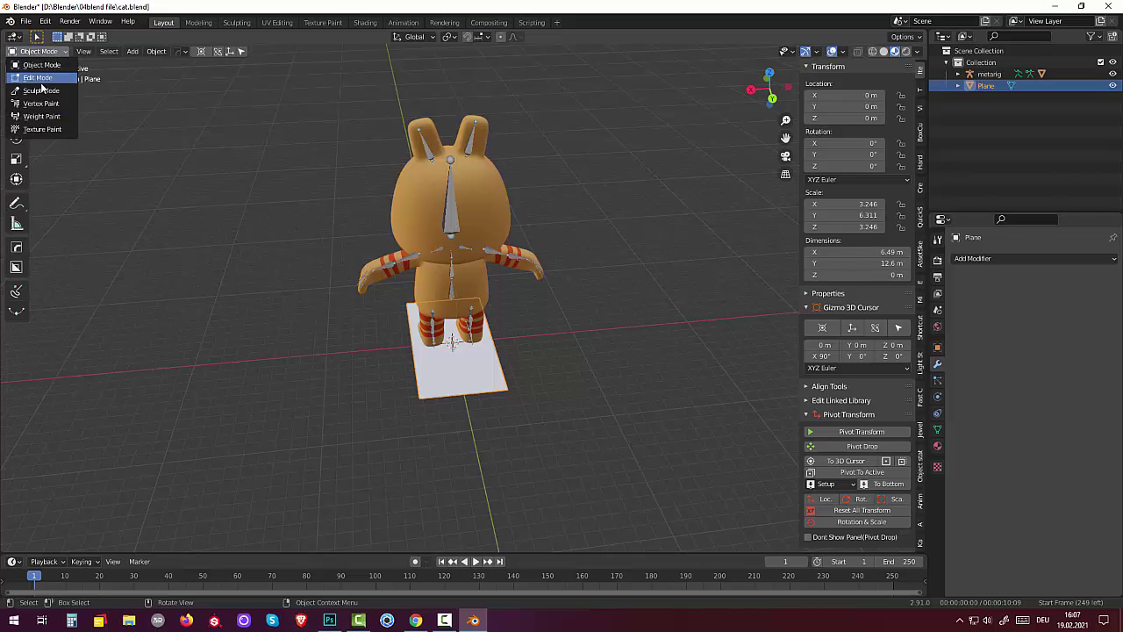
{"action": "left_click", "coordinate": [39, 78]}
{"action": "left_click", "coordinate": [480, 387]}
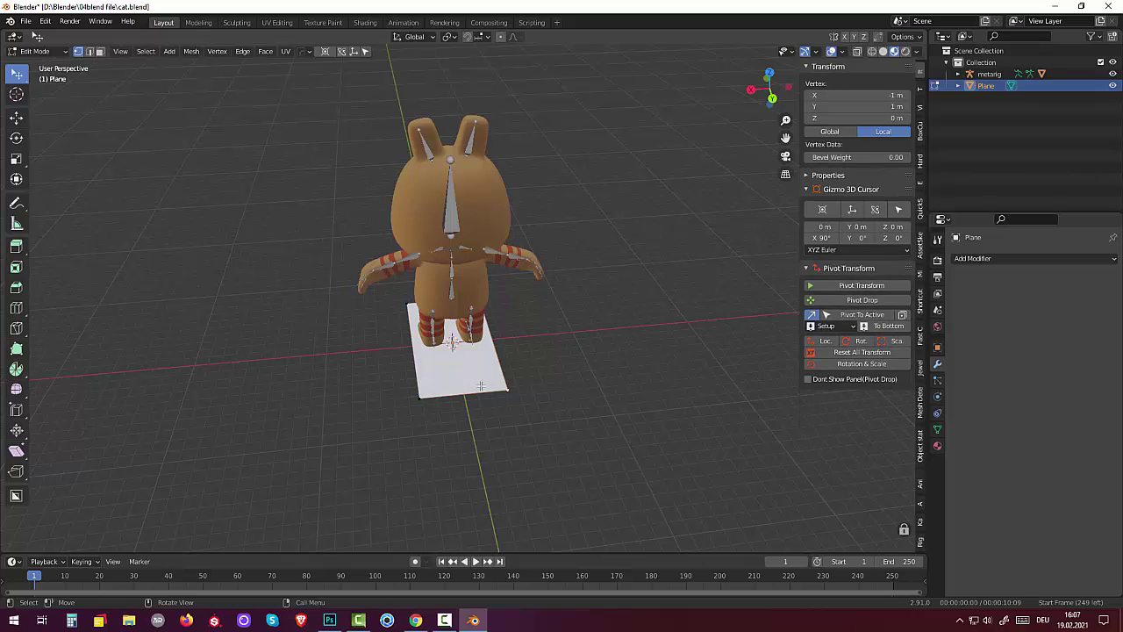
{"action": "left_click", "coordinate": [99, 51]}
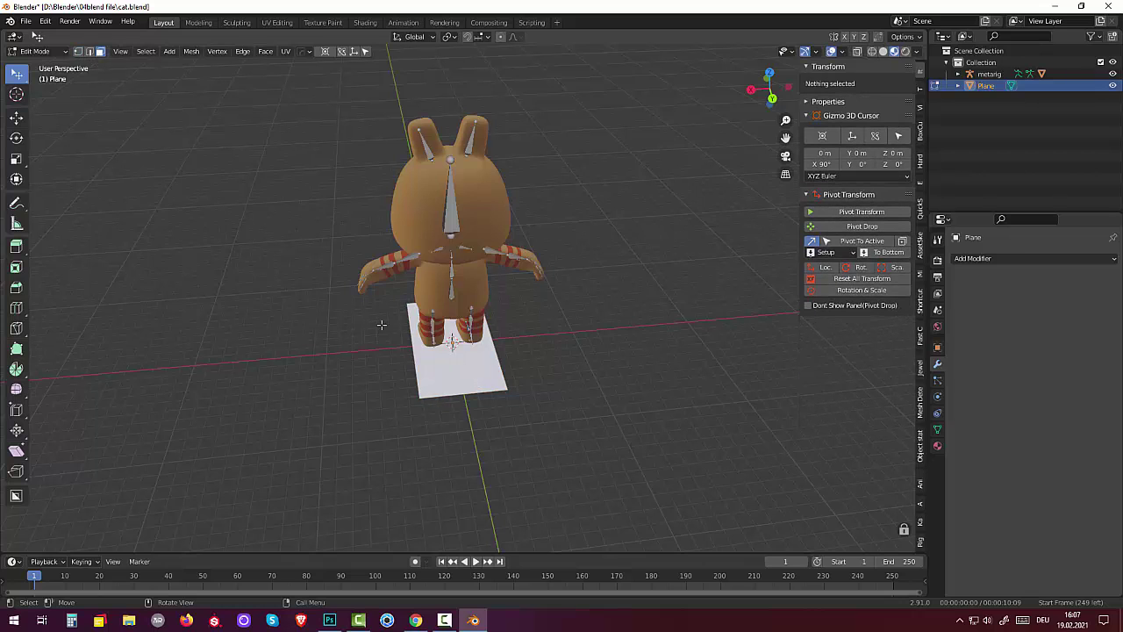
{"action": "left_click", "coordinate": [448, 369]}
{"action": "middle_click_drag", "start_coordinate": [449, 369], "coordinate": [454, 400]}
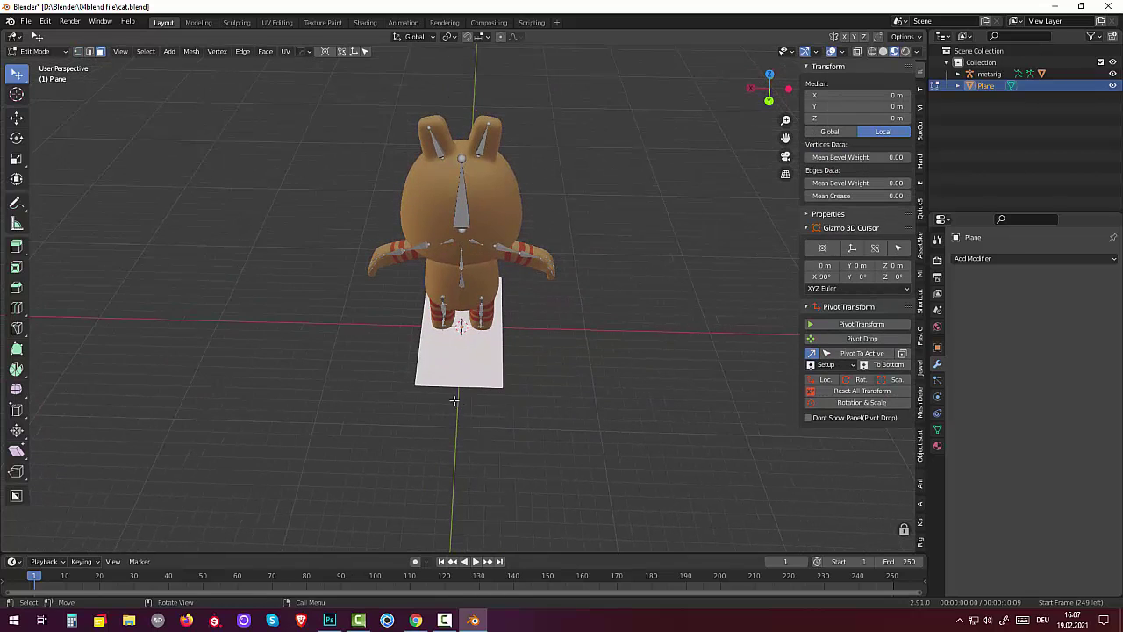
Add two evenly spaced loop cuts across the plane without sliding them
{"action": "key", "text": "ctrl+r"}
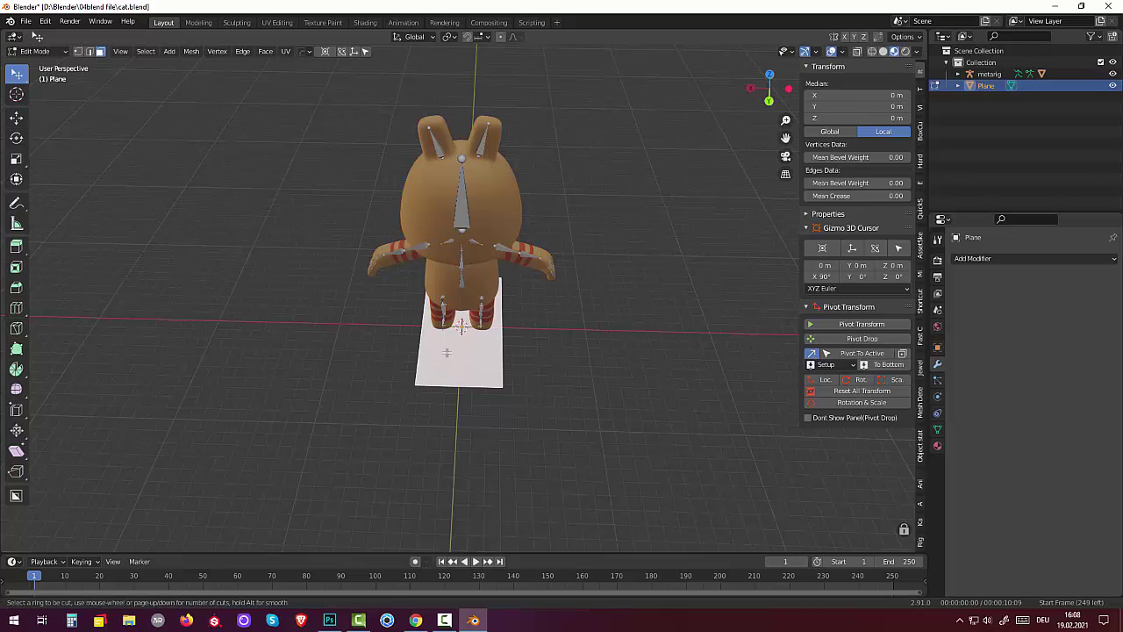
{"action": "scroll", "coordinate": [459, 384], "scroll_direction": "up", "scroll_amount": 1}
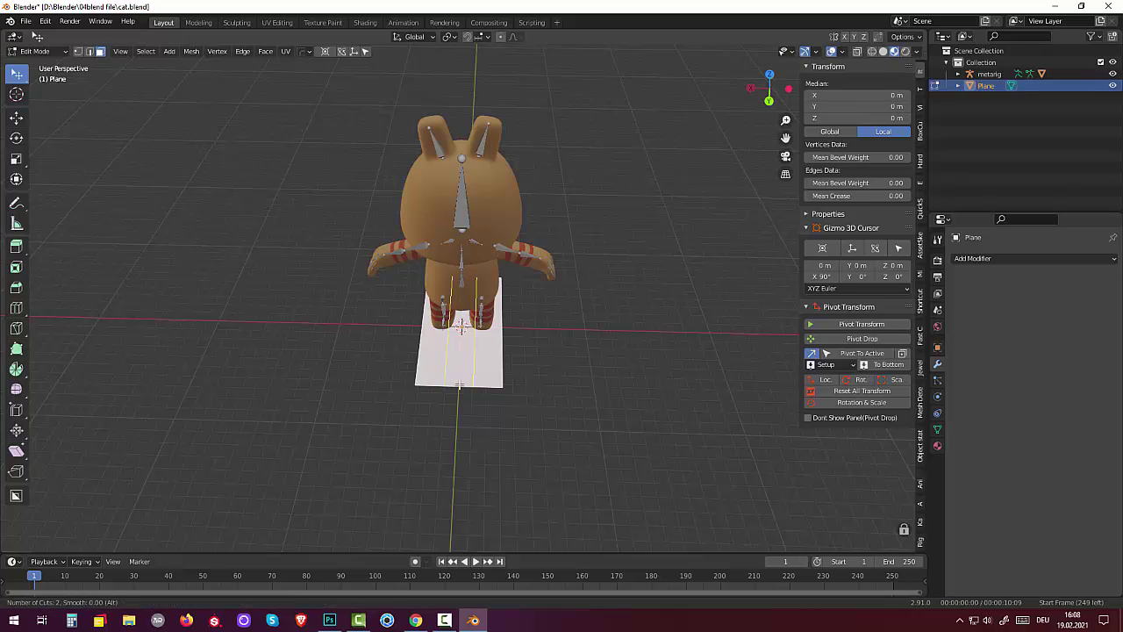
{"action": "left_click", "coordinate": [459, 384]}
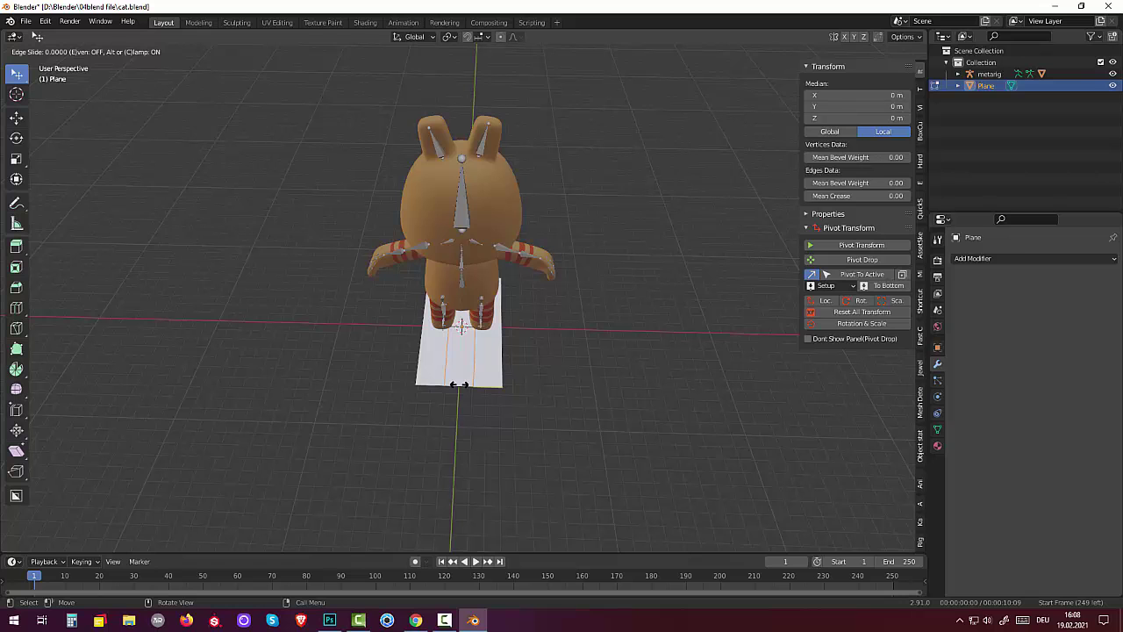
{"action": "right_click", "coordinate": [459, 385]}
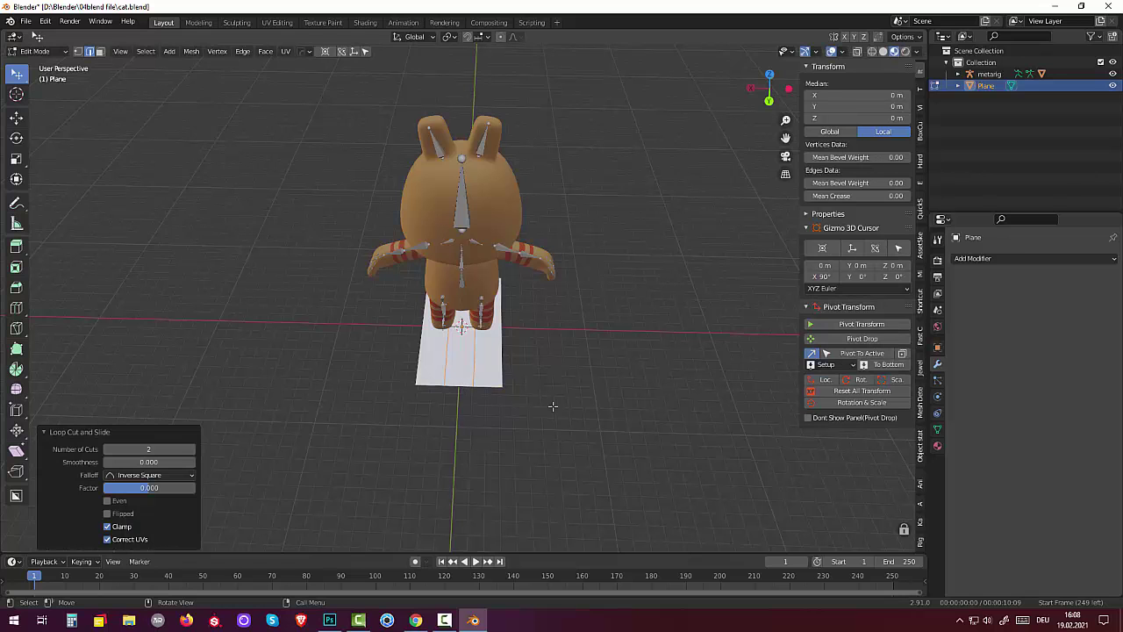
{"action": "mouse_move", "coordinate": [553, 406]}
{"action": "middle_mouse_down"}
{"action": "mouse_move", "coordinate": [584, 416]}
{"action": "mouse_move", "coordinate": [679, 396]}
{"action": "mouse_move", "coordinate": [674, 385]}
{"action": "mouse_move", "coordinate": [677, 394]}
{"action": "mouse_move", "coordinate": [587, 398]}
{"action": "middle_mouse_up"}
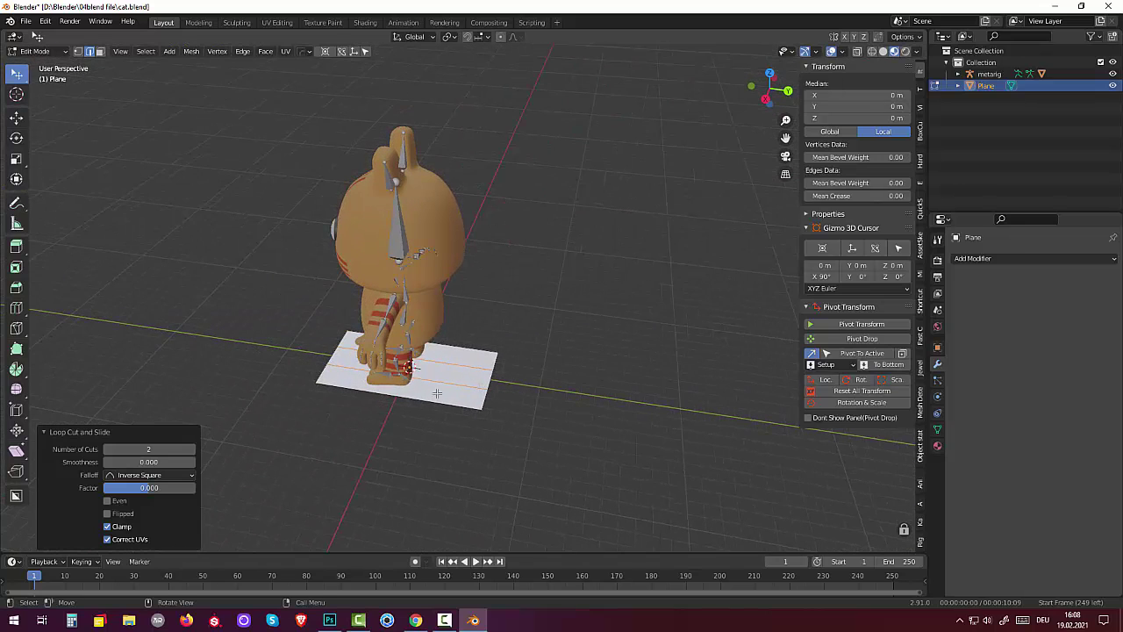
Pick a corner vertex, then return to face select and select the plane's faces
{"action": "left_click", "coordinate": [77, 51]}
{"action": "left_click", "coordinate": [495, 371]}
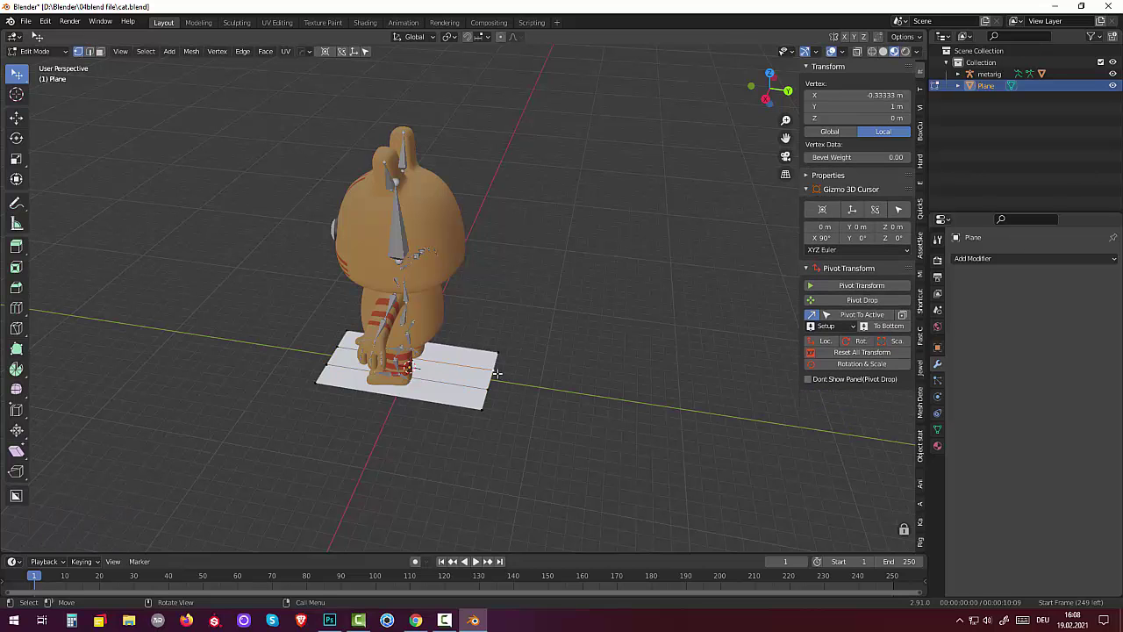
{"action": "mouse_move", "coordinate": [513, 394]}
{"action": "middle_mouse_down"}
{"action": "mouse_move", "coordinate": [554, 368]}
{"action": "mouse_move", "coordinate": [522, 381]}
{"action": "mouse_move", "coordinate": [535, 387]}
{"action": "mouse_move", "coordinate": [552, 371]}
{"action": "mouse_move", "coordinate": [526, 395]}
{"action": "middle_mouse_up"}
{"action": "left_click", "coordinate": [456, 407]}
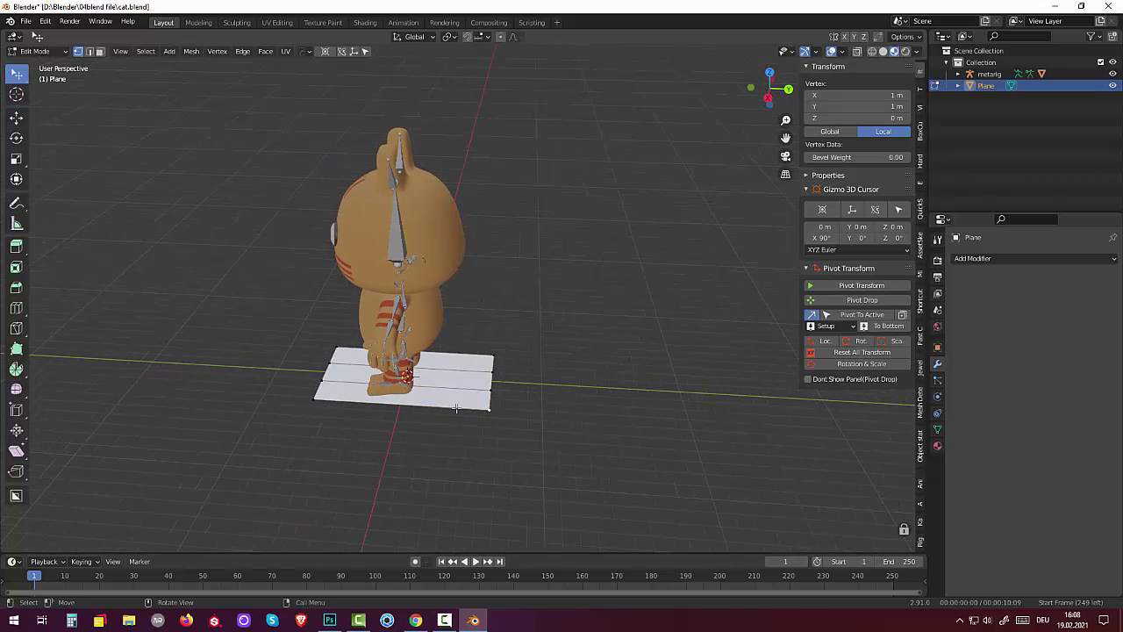
{"action": "left_click", "coordinate": [100, 51]}
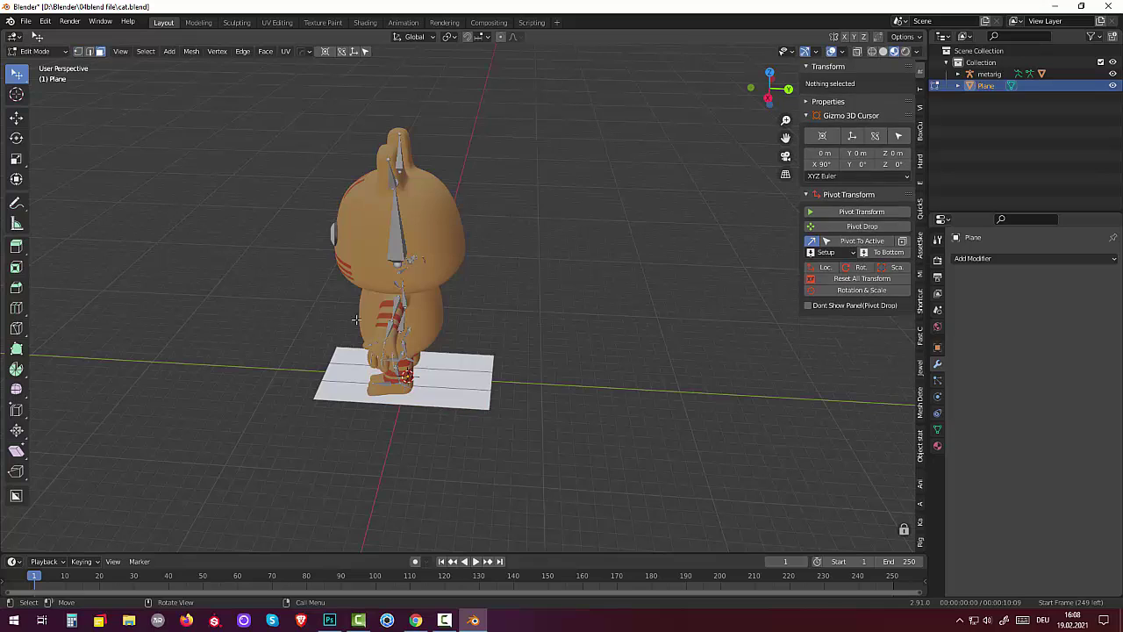
{"action": "left_click", "coordinate": [466, 398]}
Add a loop cut across the plane in the other direction and slide it into place
{"action": "key", "text": "ctrl"}
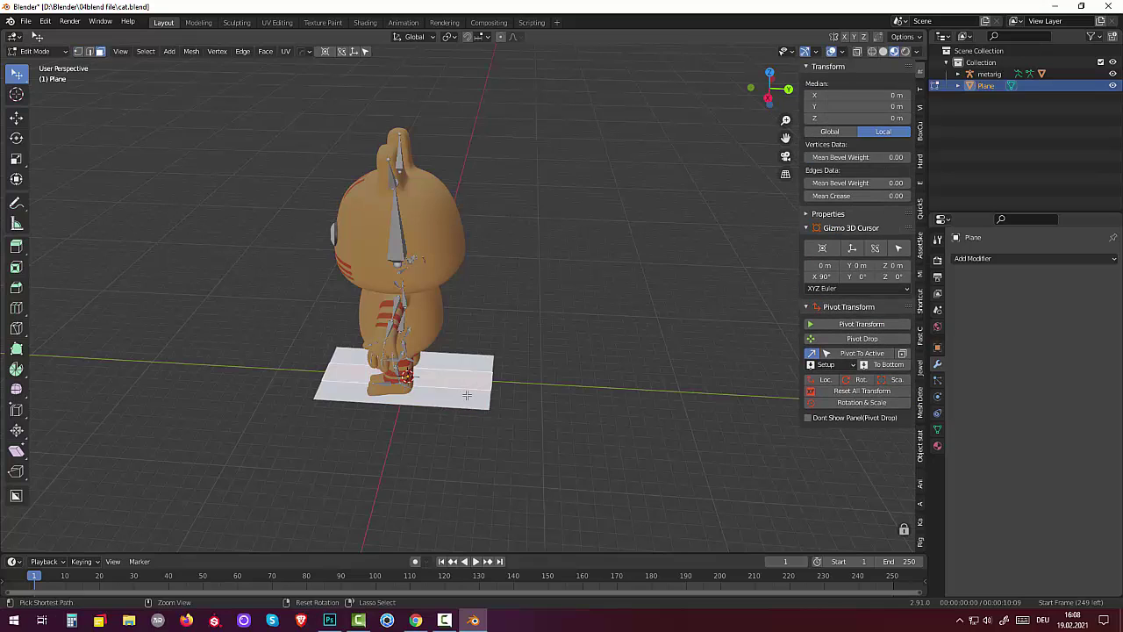
{"action": "key", "text": "ctrl+r"}
{"action": "left_click", "coordinate": [472, 398]}
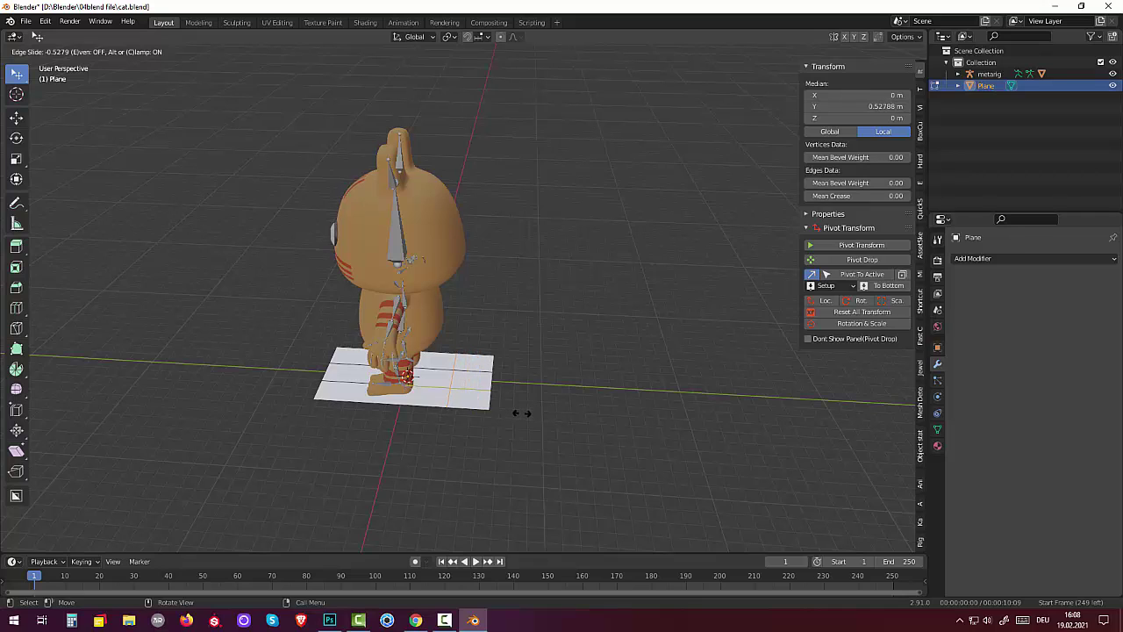
{"action": "left_click", "coordinate": [521, 412]}
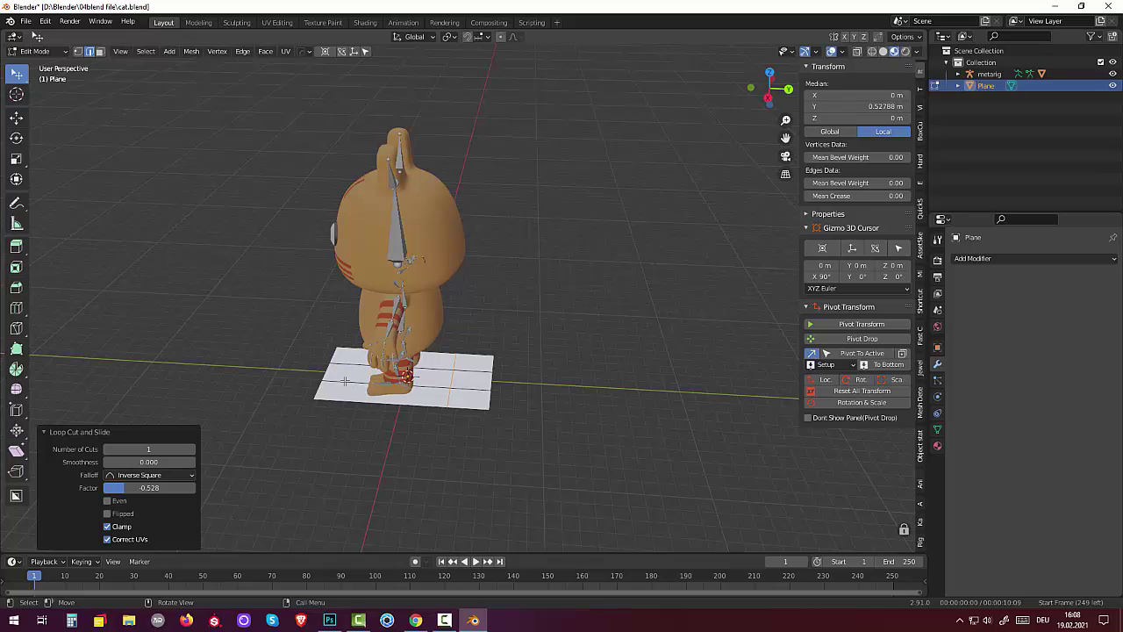
Select edges of the plane and move them to reposition the cut, then select a vertex
{"action": "left_click", "coordinate": [345, 380]}
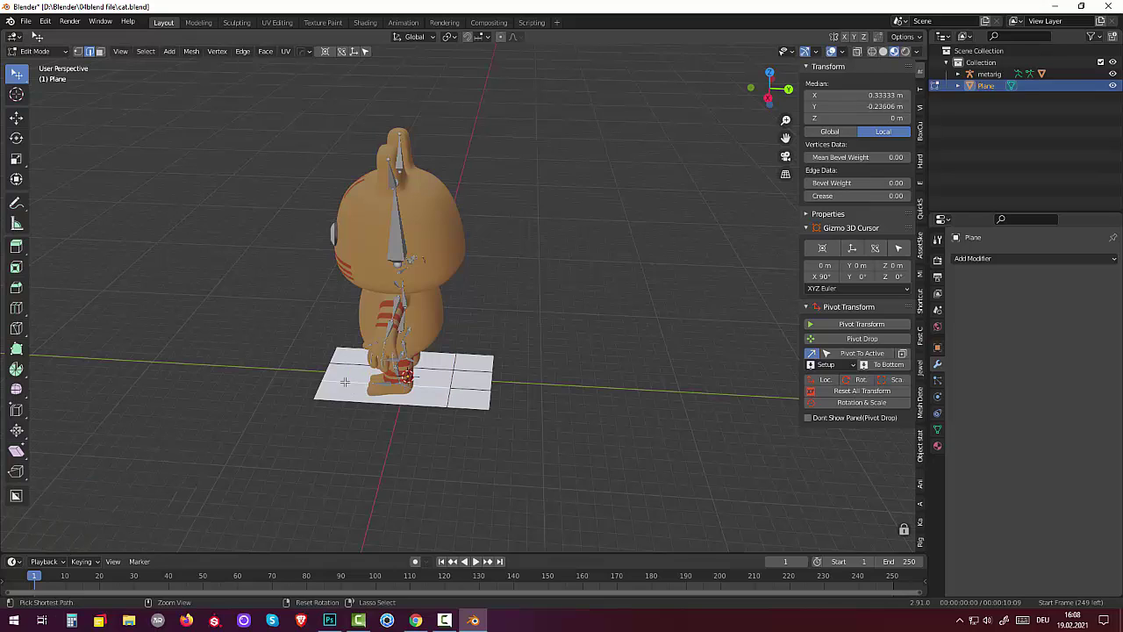
{"action": "left_click", "coordinate": [338, 380], "text": "ctrl"}
{"action": "key", "text": "g"}
{"action": "key", "text": "g"}
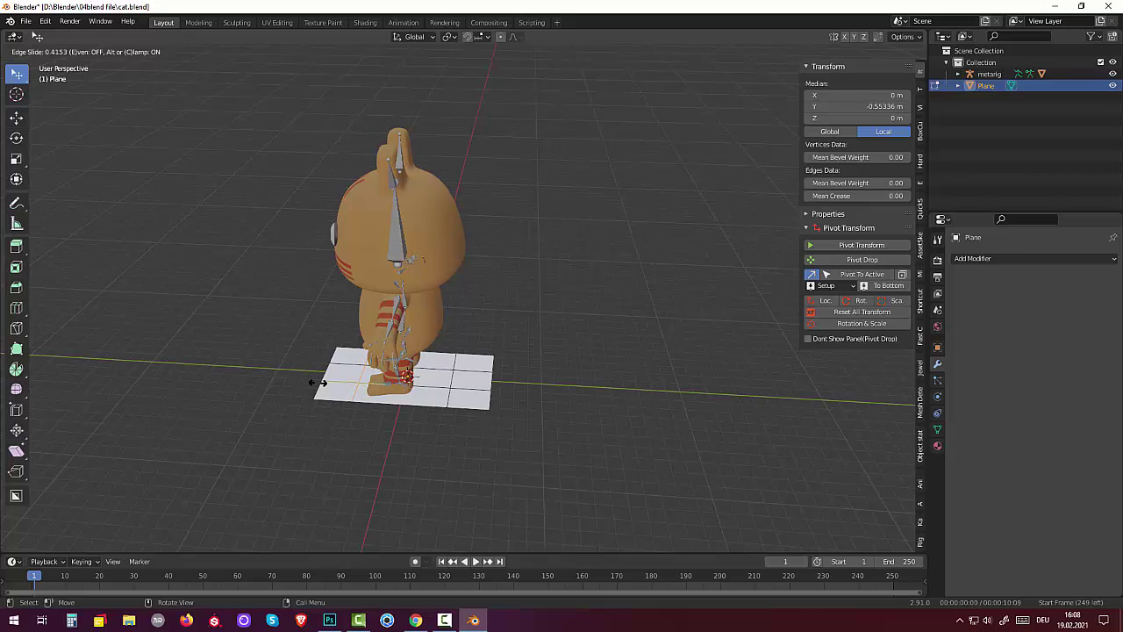
{"action": "left_click", "coordinate": [318, 383]}
{"action": "mouse_move", "coordinate": [581, 414]}
{"action": "middle_mouse_down"}
{"action": "mouse_move", "coordinate": [449, 420]}
{"action": "mouse_move", "coordinate": [476, 431]}
{"action": "mouse_move", "coordinate": [594, 419]}
{"action": "mouse_move", "coordinate": [589, 396]}
{"action": "mouse_move", "coordinate": [531, 425]}
{"action": "mouse_move", "coordinate": [472, 431]}
{"action": "mouse_move", "coordinate": [439, 412]}
{"action": "middle_mouse_up"}
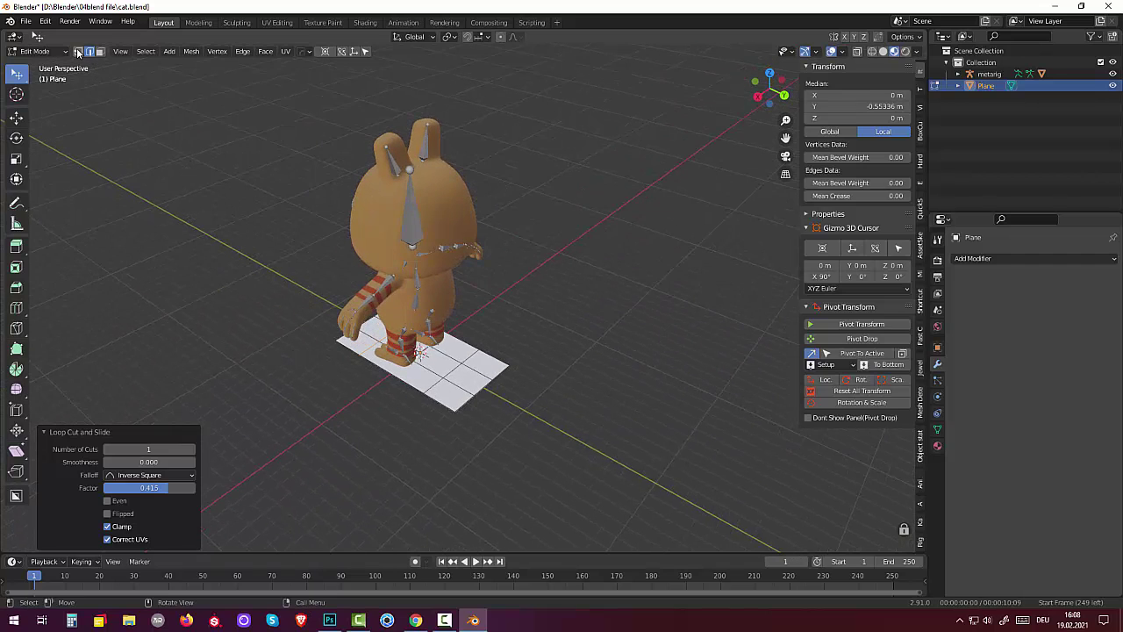
{"action": "left_click", "coordinate": [79, 53]}
{"action": "left_click", "coordinate": [455, 408]}
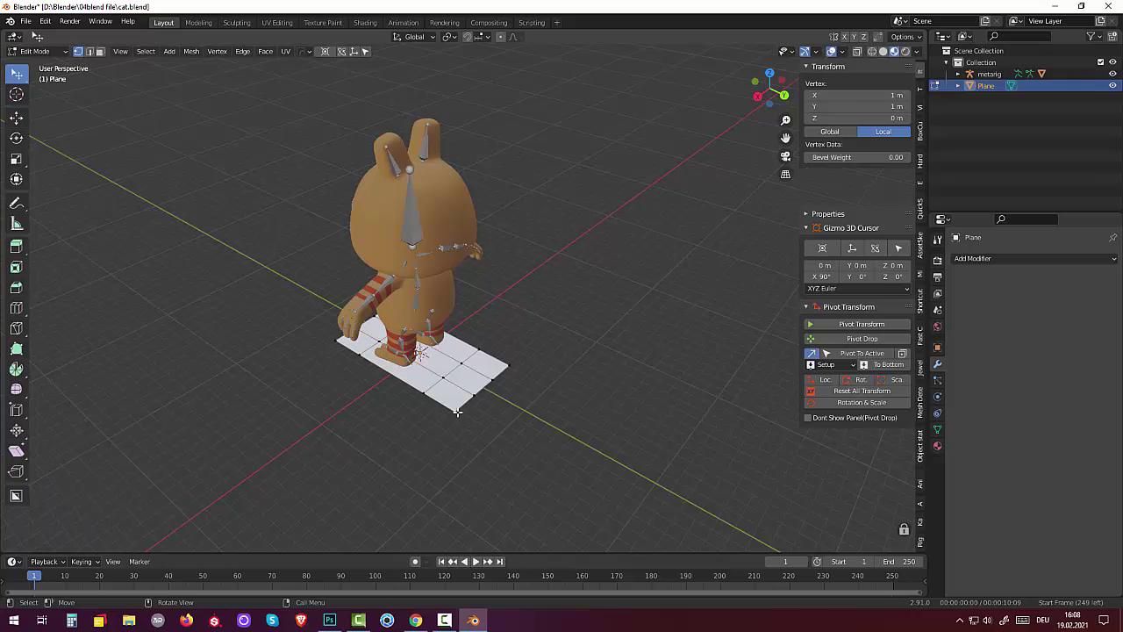
Select all the plane's vertices and scale them along X to narrow the board
{"action": "left_click", "coordinate": [509, 364], "text": "shift"}
{"action": "middle_click_drag", "start_coordinate": [511, 364], "coordinate": [647, 394]}
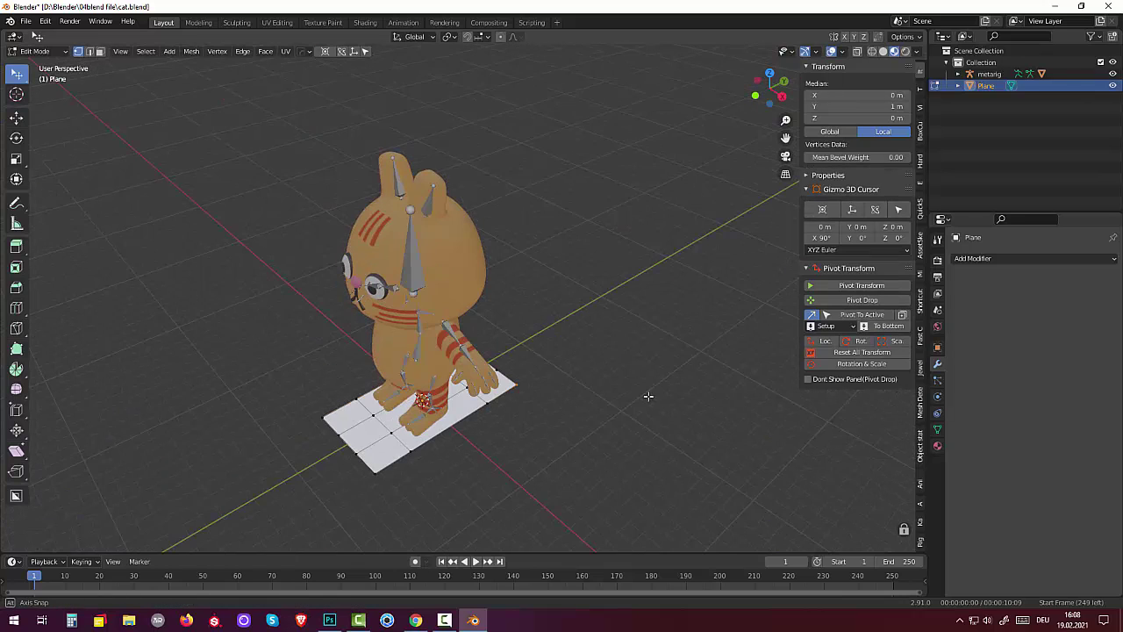
{"action": "left_click", "coordinate": [373, 474], "text": "shift"}
{"action": "key", "text": "a"}
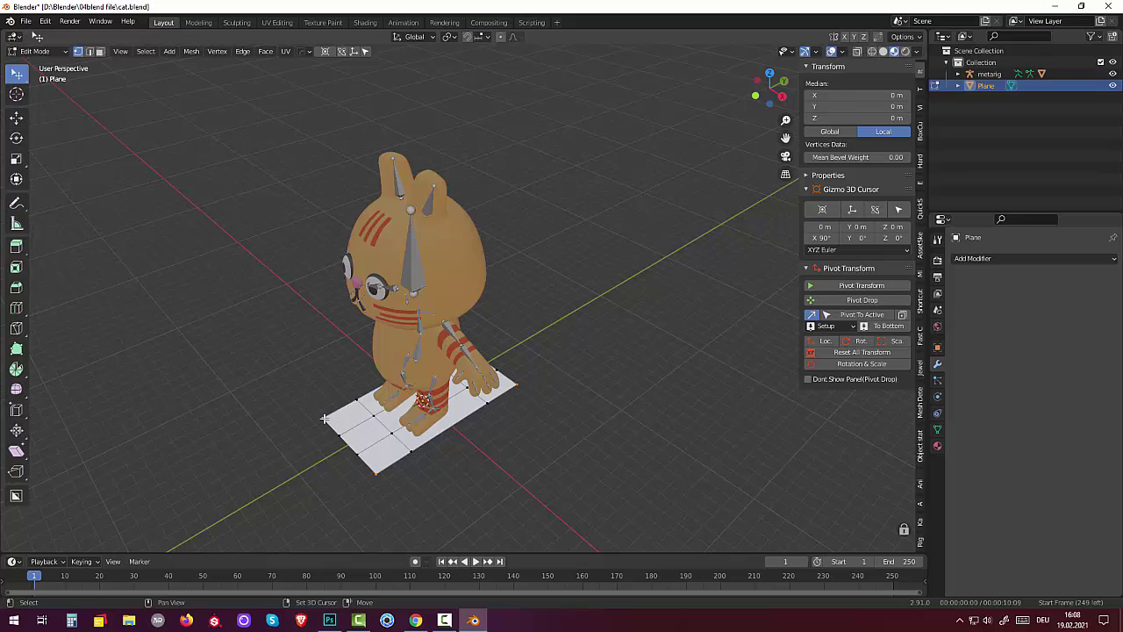
{"action": "key", "text": "s"}
{"action": "key", "text": "x"}
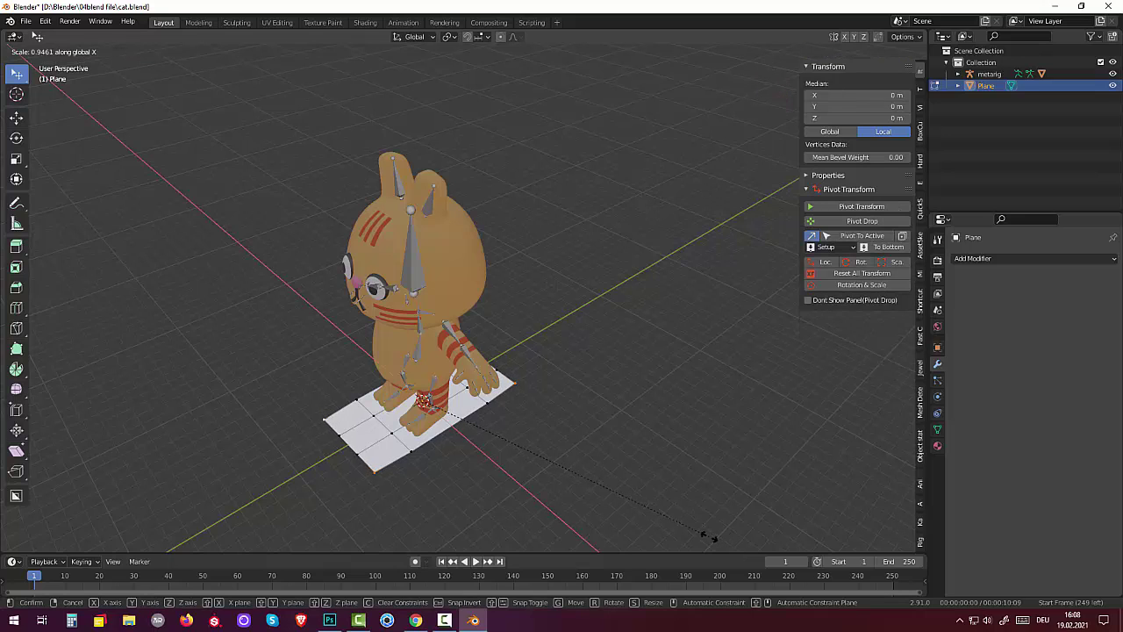
{"action": "left_click", "coordinate": [578, 477]}
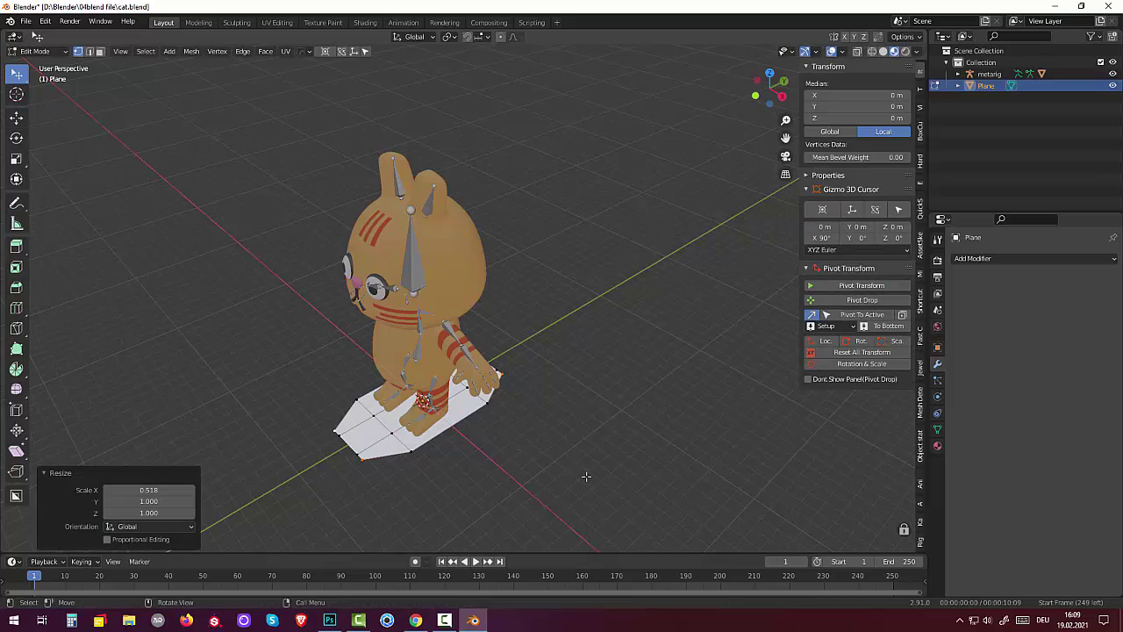
Select the vertices at one end of the board and narrow them along X
{"action": "mouse_move", "coordinate": [585, 473]}
{"action": "middle_mouse_down"}
{"action": "mouse_move", "coordinate": [434, 486]}
{"action": "mouse_move", "coordinate": [539, 452]}
{"action": "middle_mouse_up"}
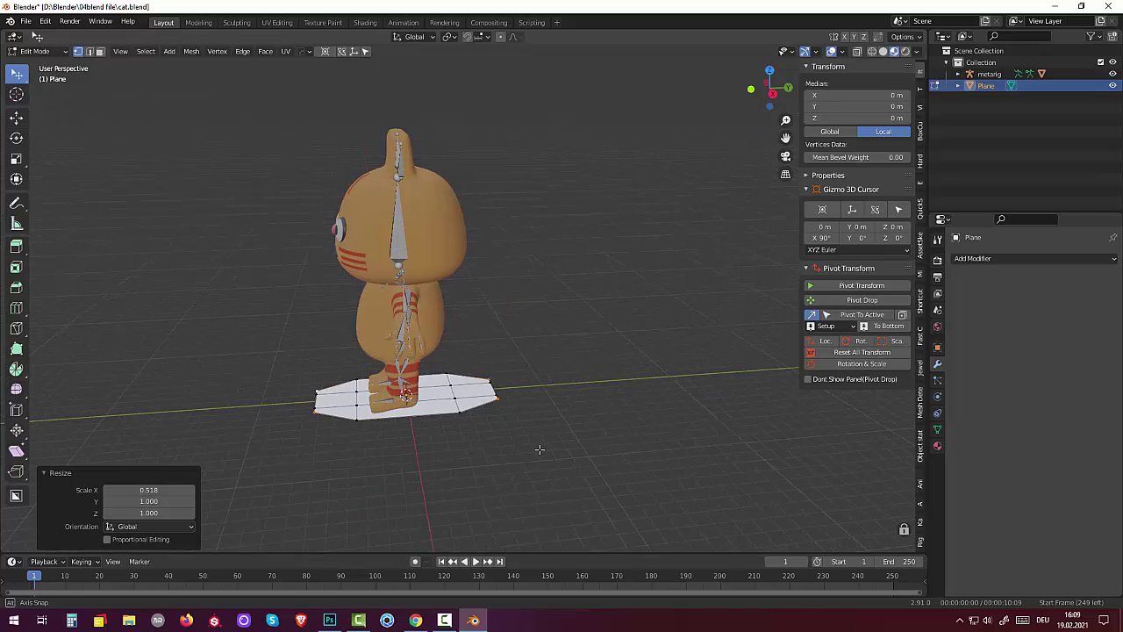
{"action": "left_click", "coordinate": [477, 396]}
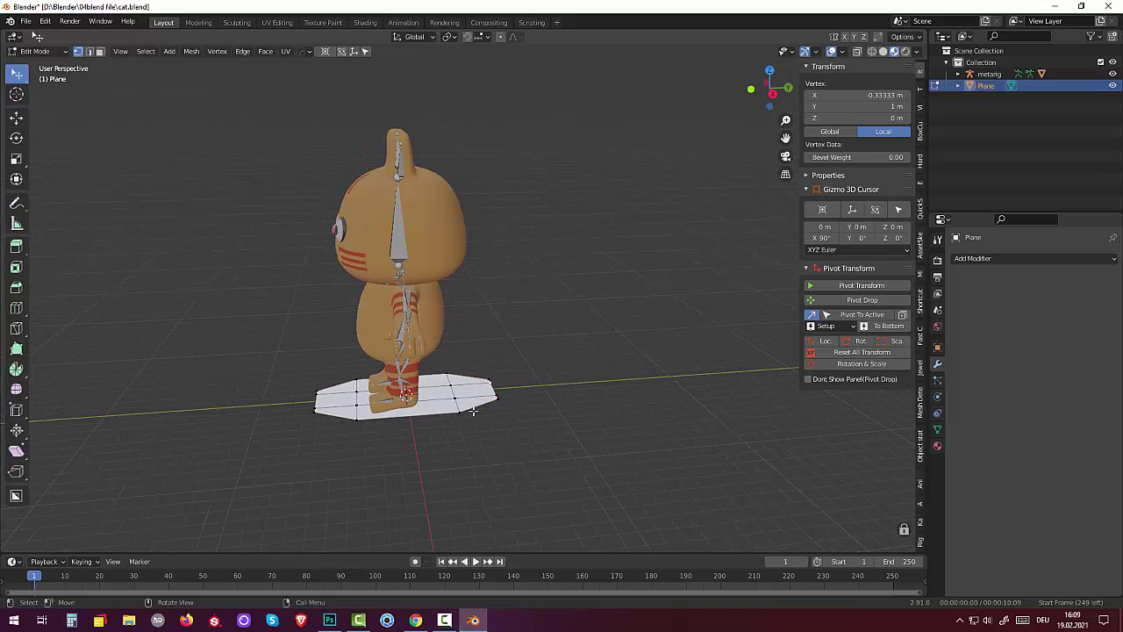
{"action": "mouse_move", "coordinate": [472, 411]}
{"action": "middle_mouse_down"}
{"action": "mouse_move", "coordinate": [471, 427]}
{"action": "mouse_move", "coordinate": [556, 464]}
{"action": "middle_mouse_up"}
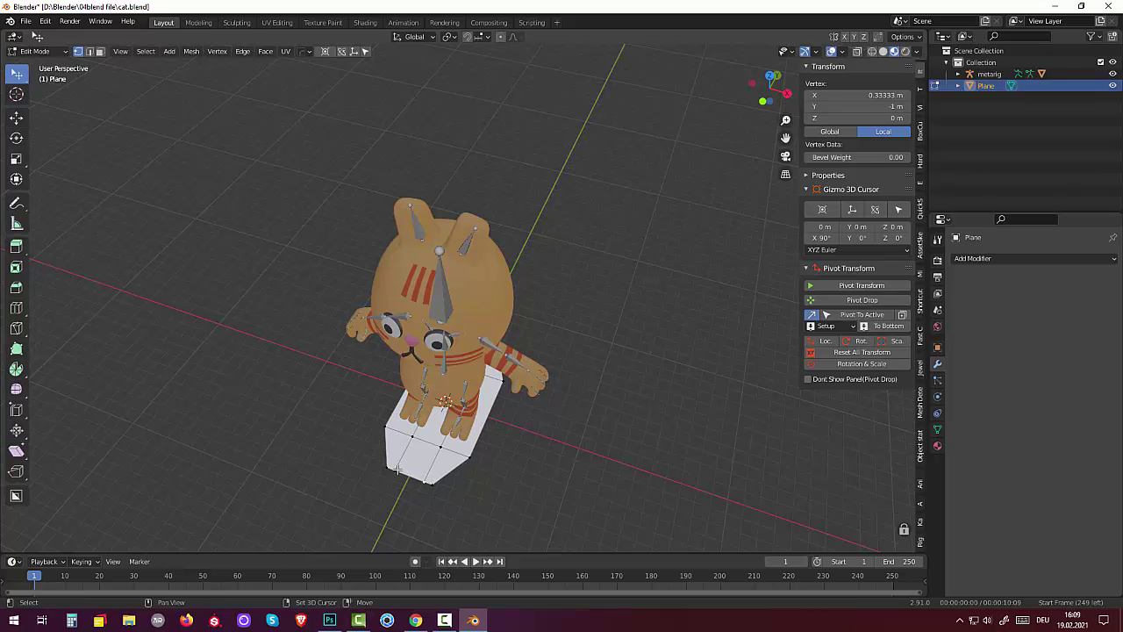
{"action": "left_click", "coordinate": [429, 483], "text": "shift"}
{"action": "mouse_move", "coordinate": [552, 521]}
{"action": "middle_mouse_down"}
{"action": "mouse_move", "coordinate": [364, 522]}
{"action": "mouse_move", "coordinate": [475, 388]}
{"action": "middle_mouse_up"}
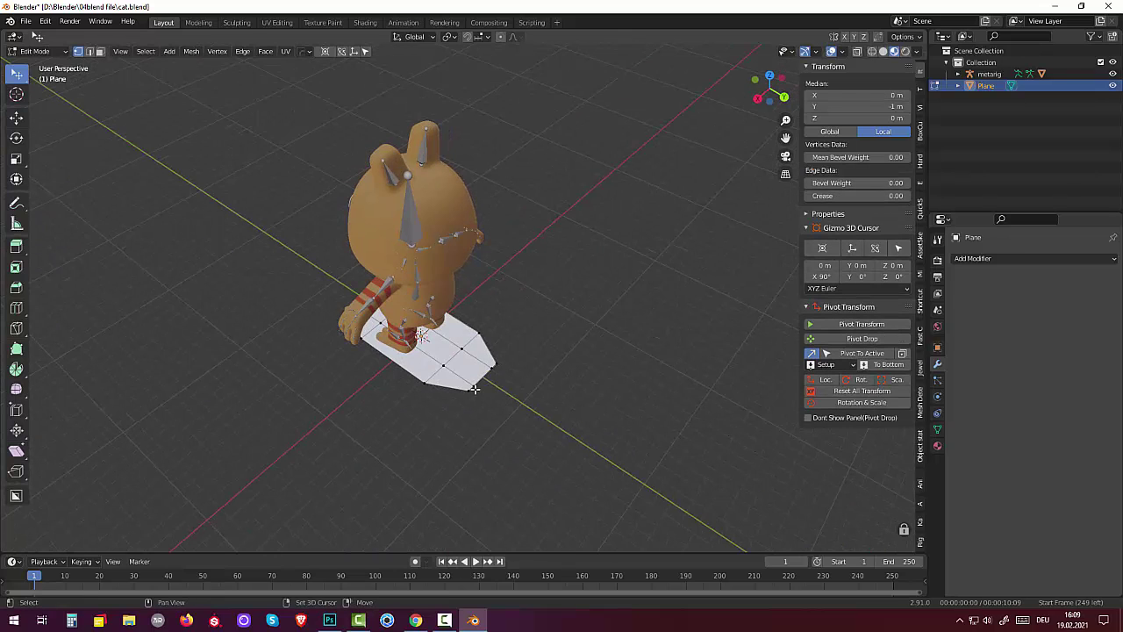
{"action": "left_click", "coordinate": [491, 367], "text": "shift"}
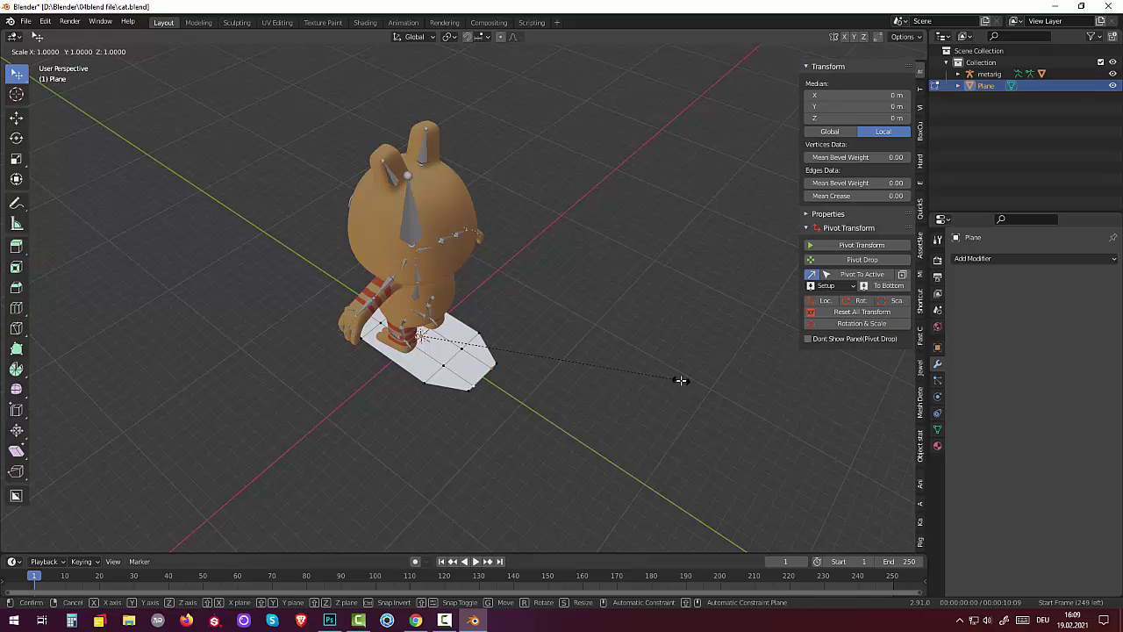
{"action": "key", "text": "s"}
{"action": "key", "text": "x"}
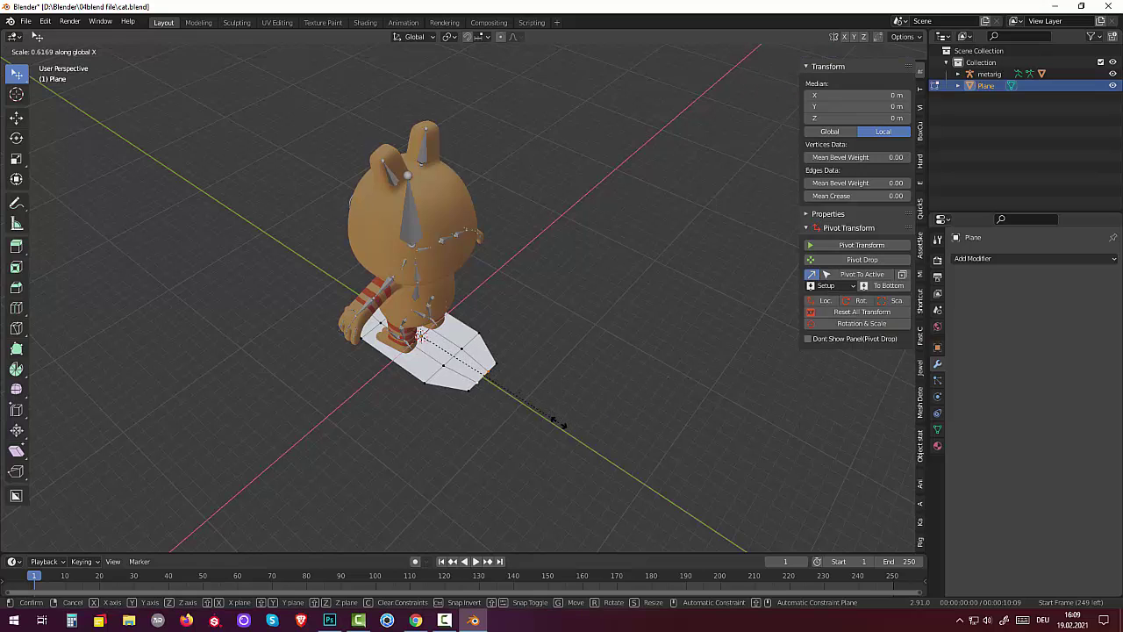
{"action": "left_click", "coordinate": [554, 417]}
Select vertices at the board's other end and scale them inward to taper the corners
{"action": "left_click", "coordinate": [493, 368]}
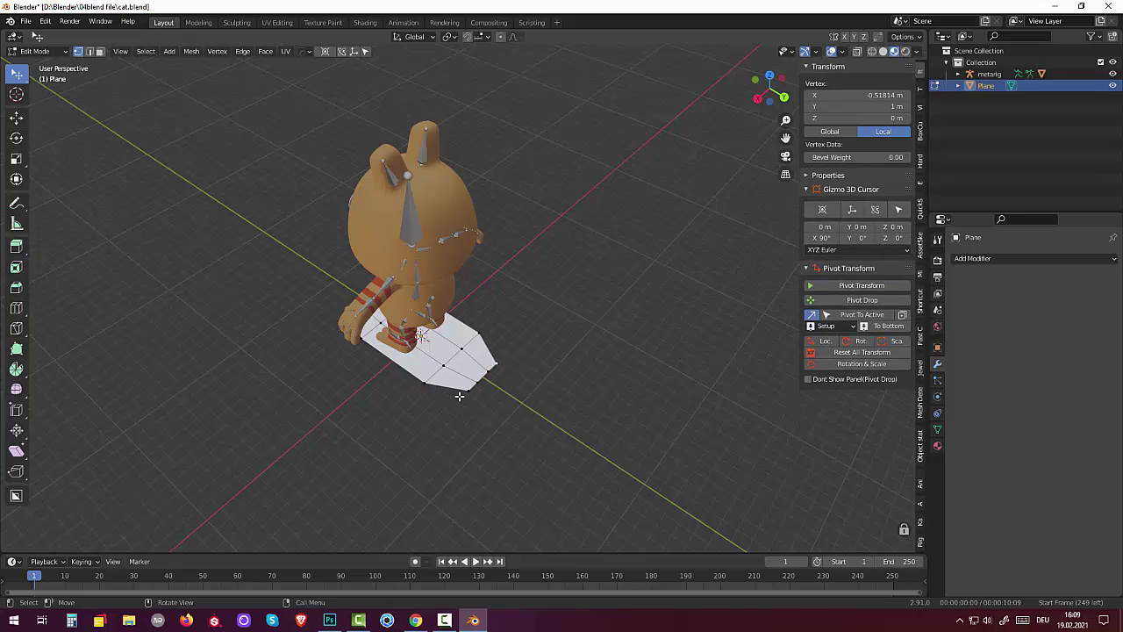
{"action": "middle_click_drag", "start_coordinate": [494, 402], "coordinate": [674, 383]}
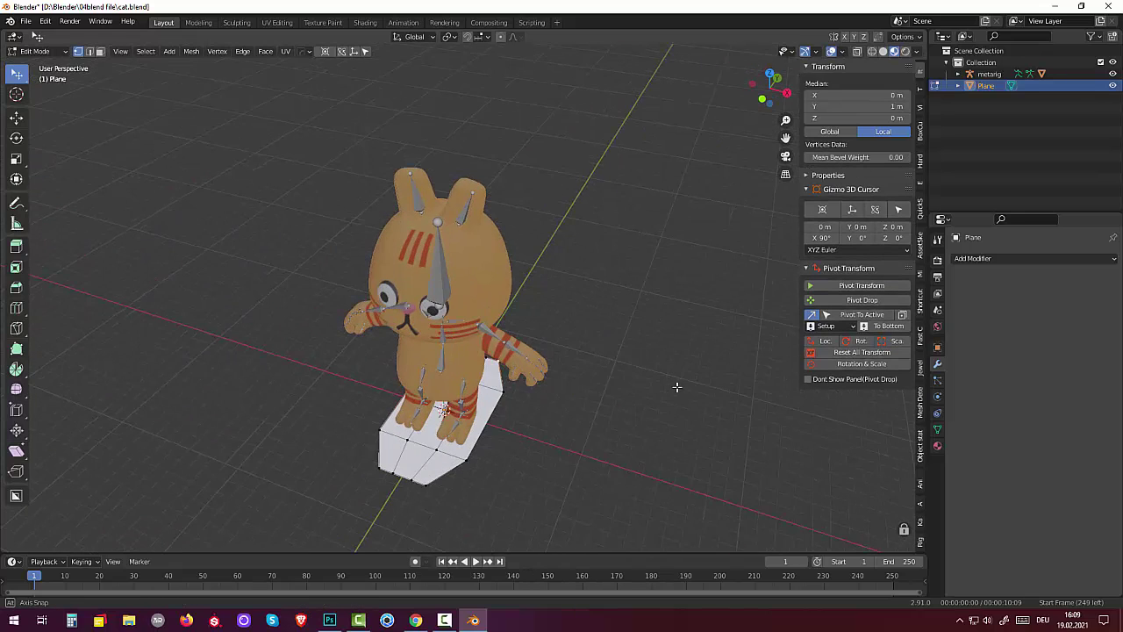
{"action": "left_click", "coordinate": [425, 481], "text": "shift"}
{"action": "left_click", "coordinate": [378, 470], "text": "shift"}
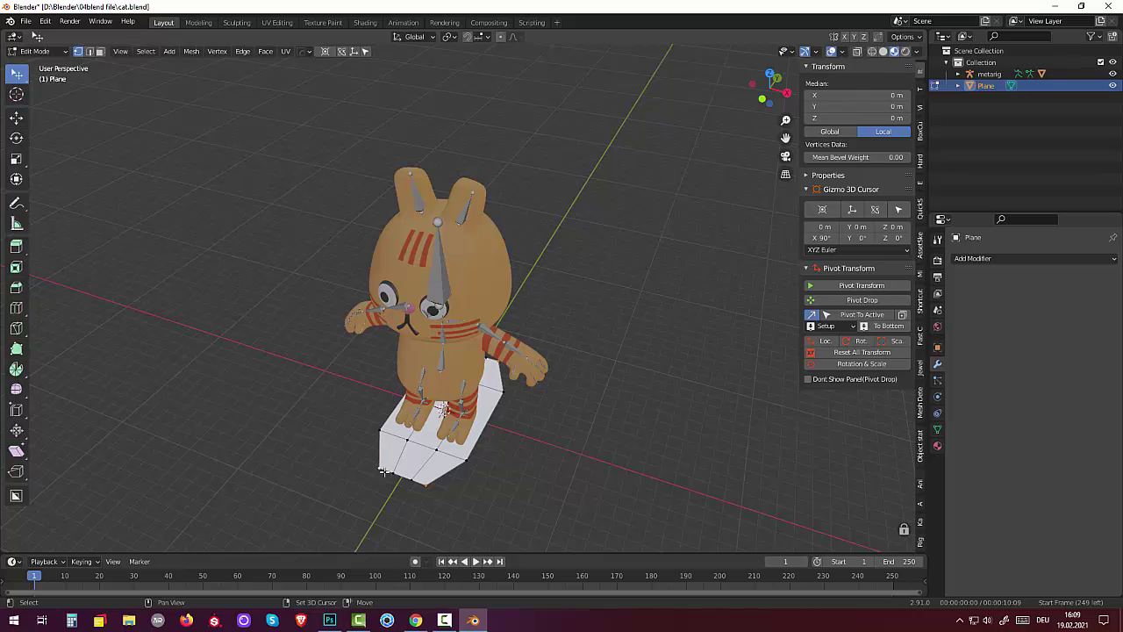
{"action": "key", "text": "s"}
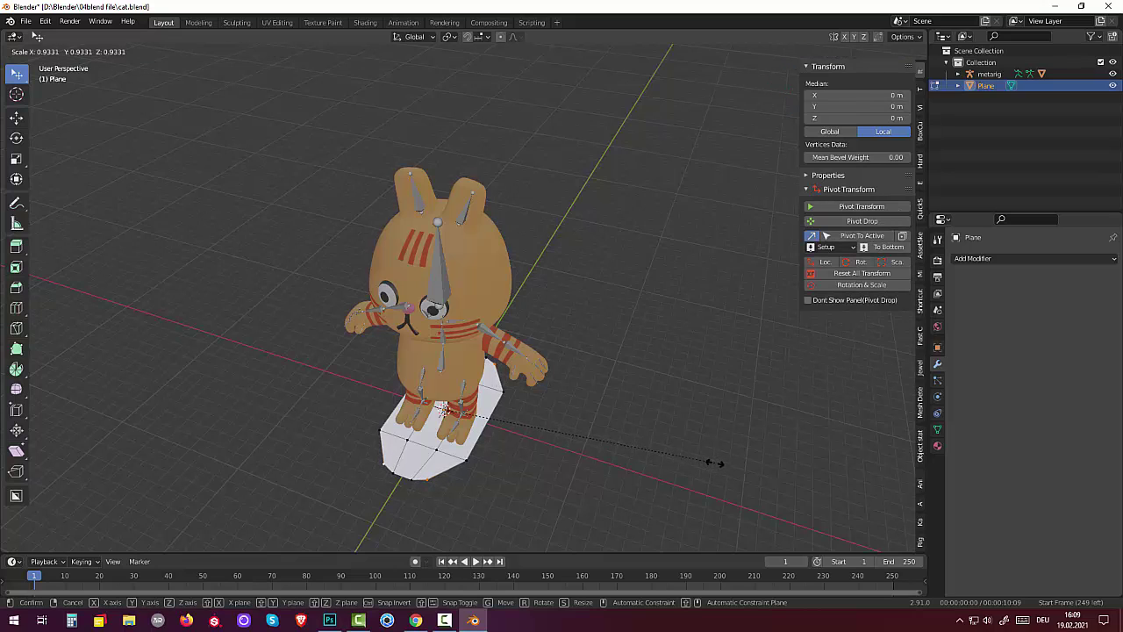
{"action": "left_click", "coordinate": [710, 463]}
{"action": "left_click", "coordinate": [618, 504]}
{"action": "mouse_move", "coordinate": [635, 479]}
{"action": "middle_mouse_down"}
{"action": "mouse_move", "coordinate": [764, 465]}
{"action": "mouse_move", "coordinate": [775, 431]}
{"action": "mouse_move", "coordinate": [645, 487]}
{"action": "mouse_move", "coordinate": [532, 477]}
{"action": "mouse_move", "coordinate": [514, 430]}
{"action": "middle_mouse_up"}
{"action": "left_click", "coordinate": [470, 370]}
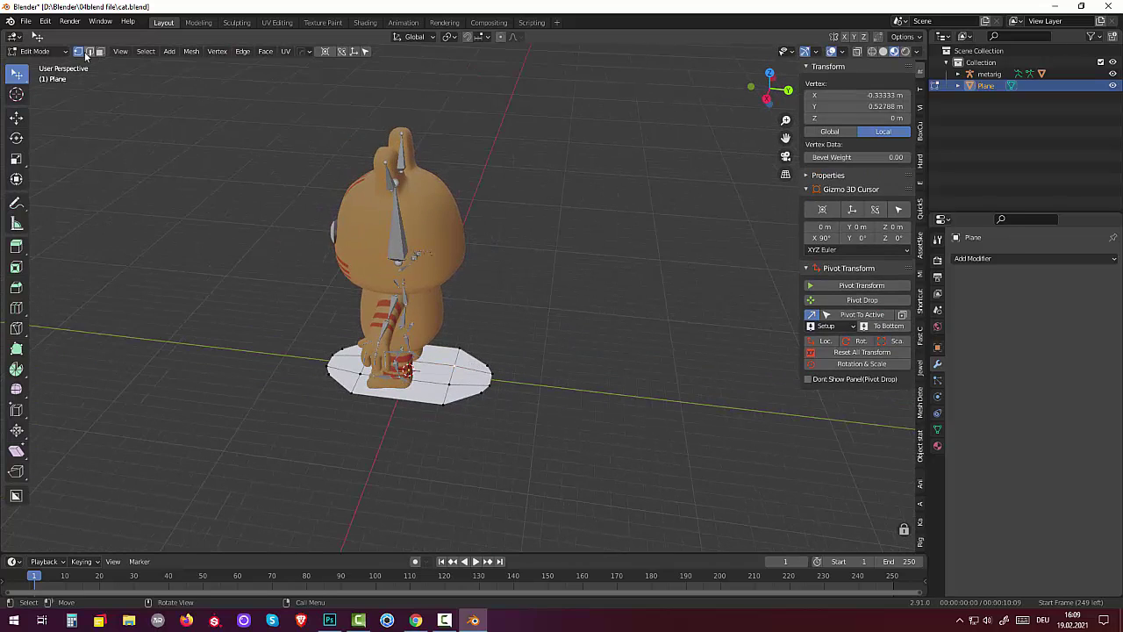
{"action": "left_click", "coordinate": [99, 52]}
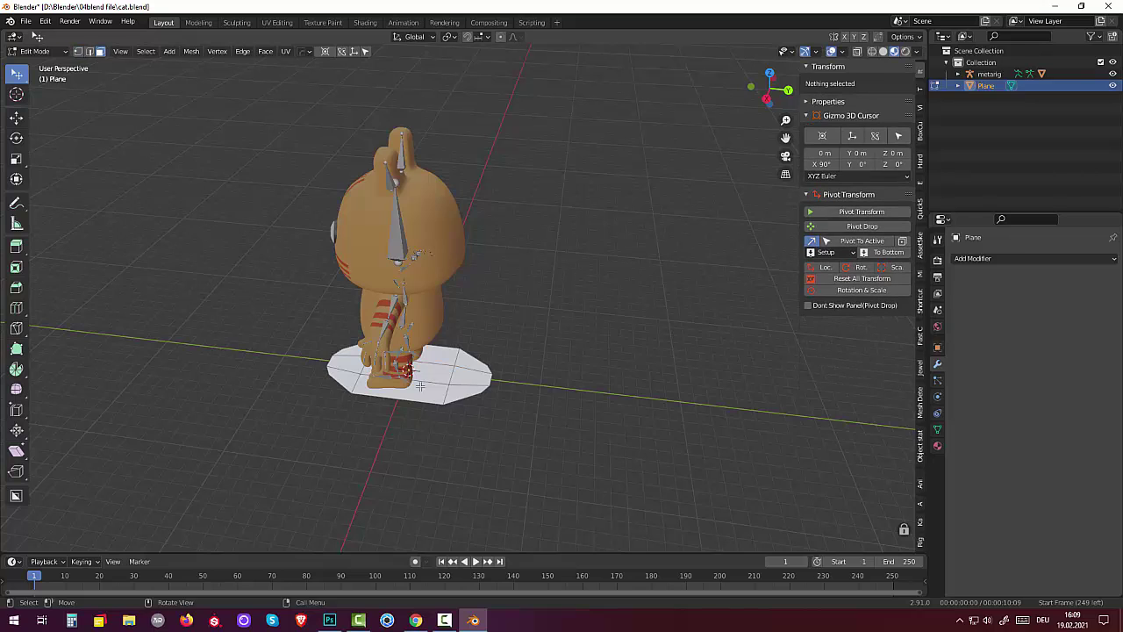
Add two centred loop cuts across the board
{"action": "left_click", "coordinate": [464, 382]}
{"action": "key", "text": "ctrl+r"}
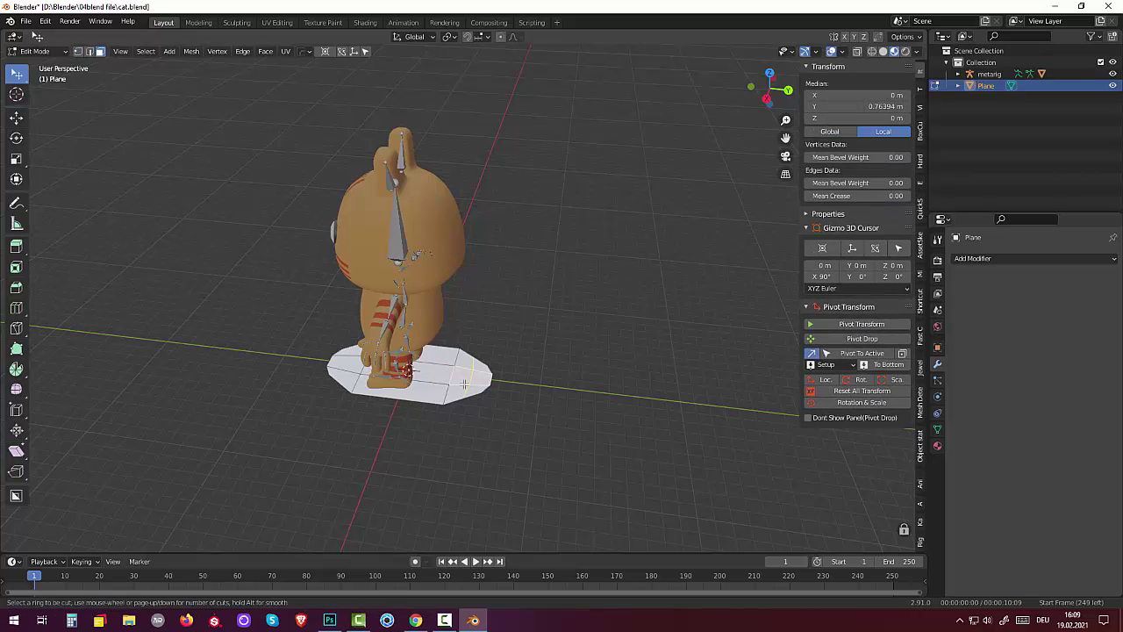
{"action": "left_click", "coordinate": [464, 384]}
{"action": "right_click", "coordinate": [449, 386]}
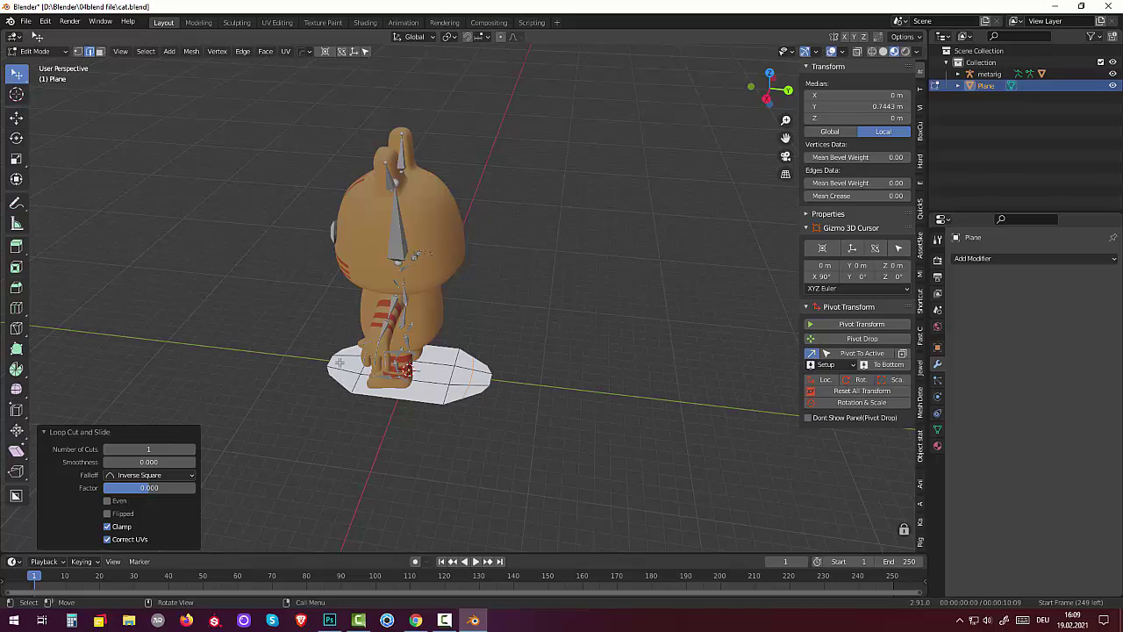
{"action": "left_click", "coordinate": [344, 373]}
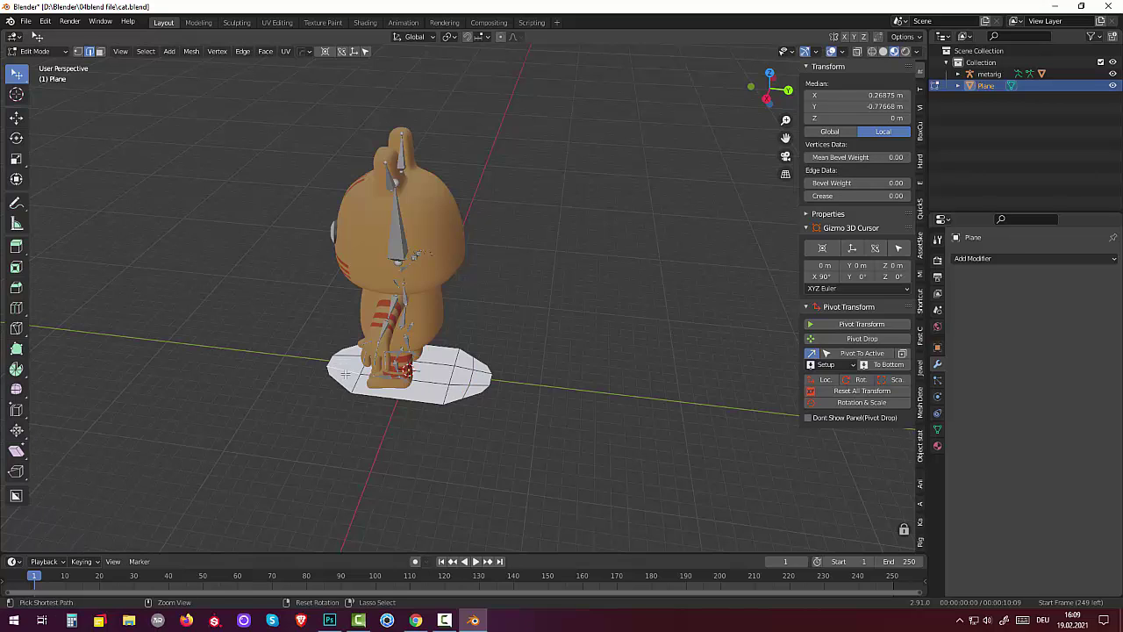
{"action": "key", "text": "ctrl+r"}
{"action": "left_click", "coordinate": [408, 387]}
{"action": "right_click", "coordinate": [408, 388]}
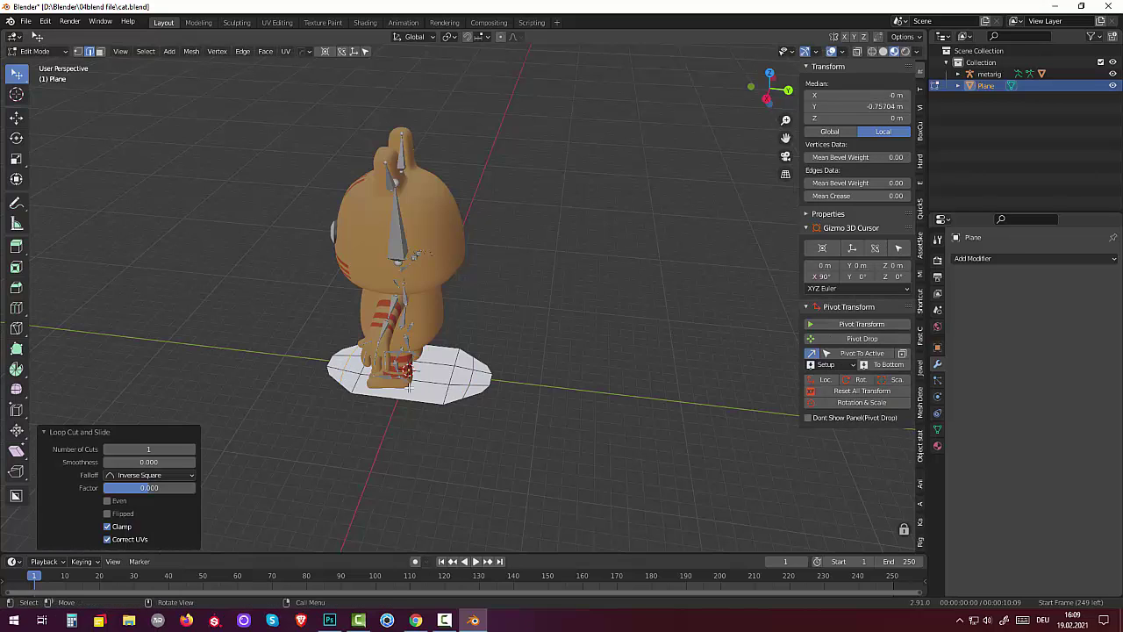
Switch to vertex select and select the vertices at the board's end
{"action": "mouse_move", "coordinate": [518, 397]}
{"action": "middle_mouse_down"}
{"action": "mouse_move", "coordinate": [476, 389]}
{"action": "mouse_move", "coordinate": [476, 426]}
{"action": "mouse_move", "coordinate": [501, 413]}
{"action": "mouse_move", "coordinate": [494, 359]}
{"action": "middle_mouse_up"}
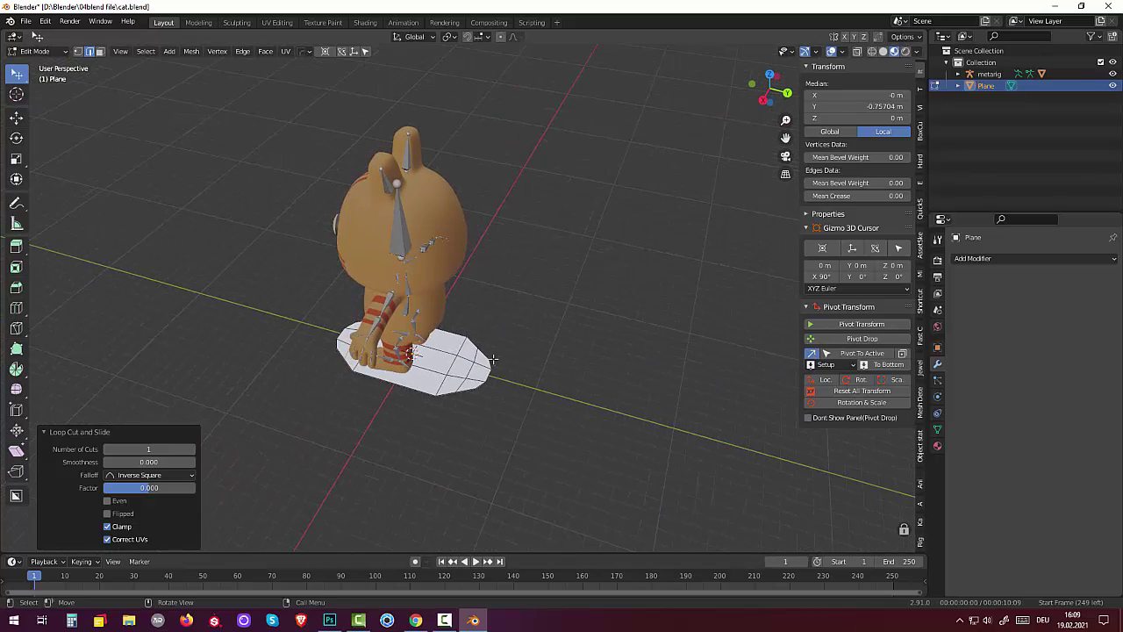
{"action": "left_click", "coordinate": [487, 354]}
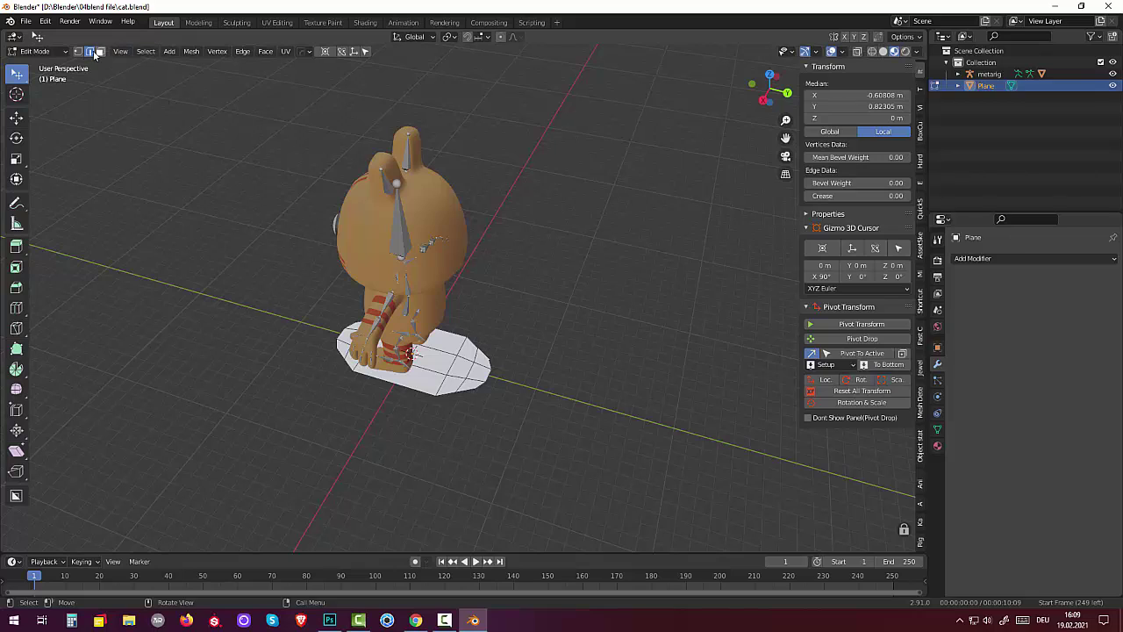
{"action": "left_click", "coordinate": [79, 52]}
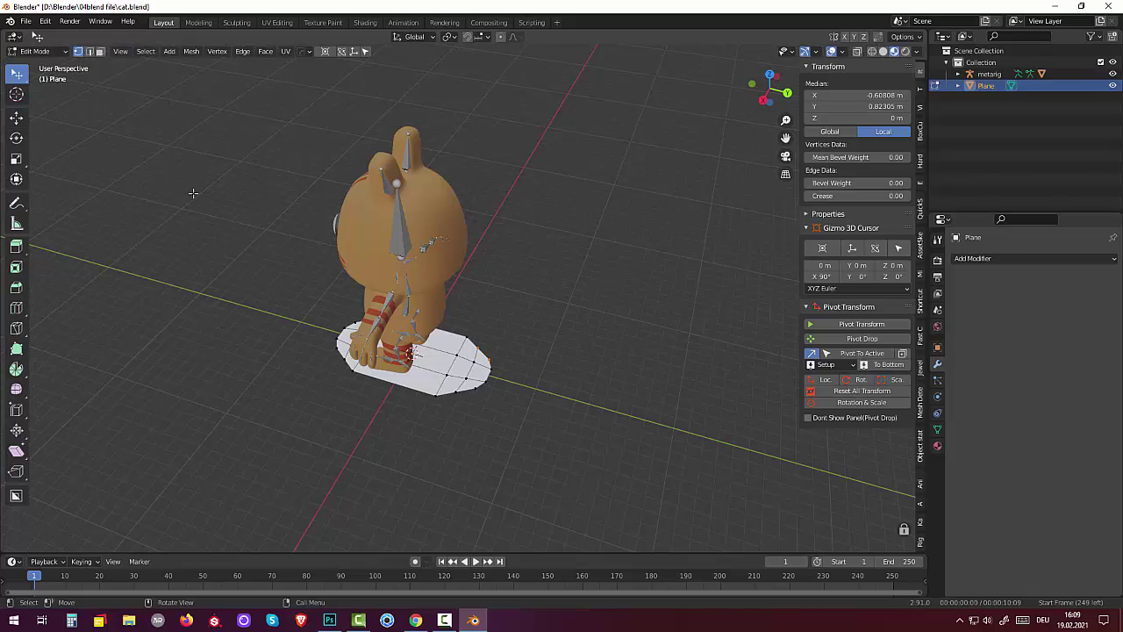
{"action": "left_click", "coordinate": [493, 373], "text": "shift"}
{"action": "left_click", "coordinate": [483, 386], "text": "shift"}
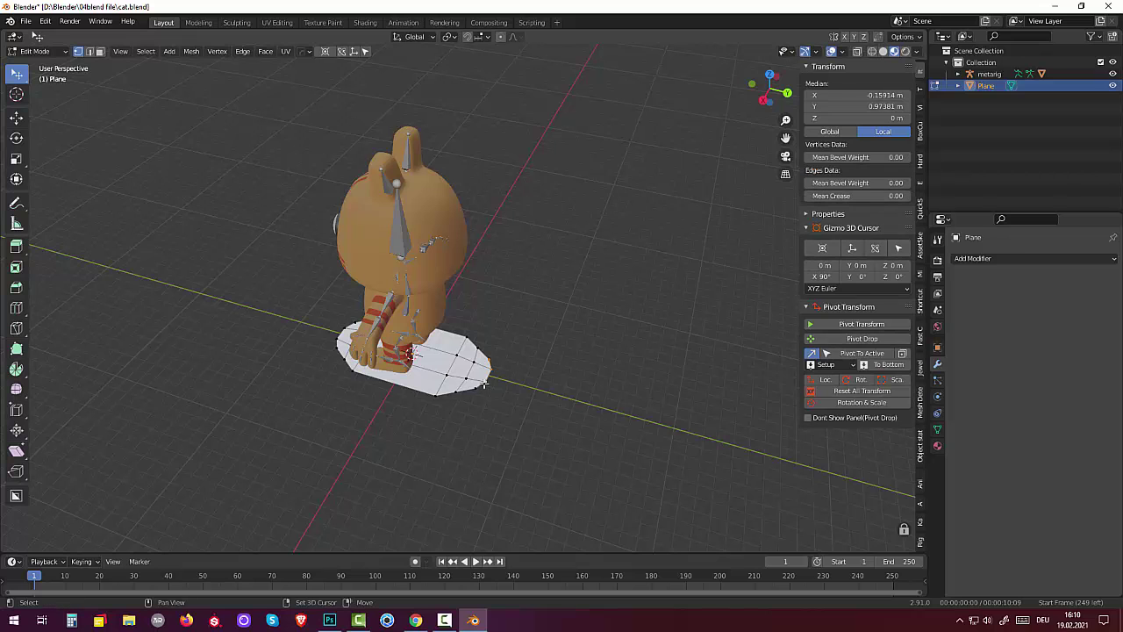
{"action": "left_click", "coordinate": [477, 388], "text": "shift"}
{"action": "mouse_move", "coordinate": [478, 388]}
{"action": "middle_mouse_down"}
{"action": "mouse_move", "coordinate": [586, 260]}
{"action": "mouse_move", "coordinate": [532, 165]}
{"action": "mouse_move", "coordinate": [542, 191]}
{"action": "mouse_move", "coordinate": [481, 165]}
{"action": "middle_mouse_up"}
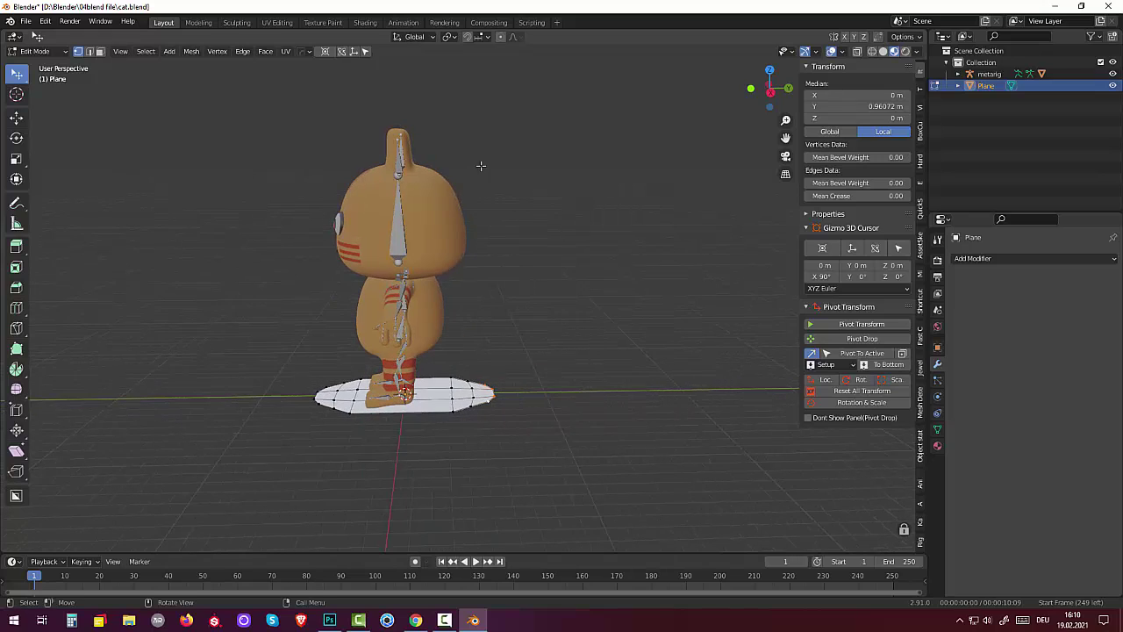
Turn on proportional editing and lift the selected end vertices along Z with a smooth falloff
{"action": "left_click", "coordinate": [501, 37]}
{"action": "key", "text": "g"}
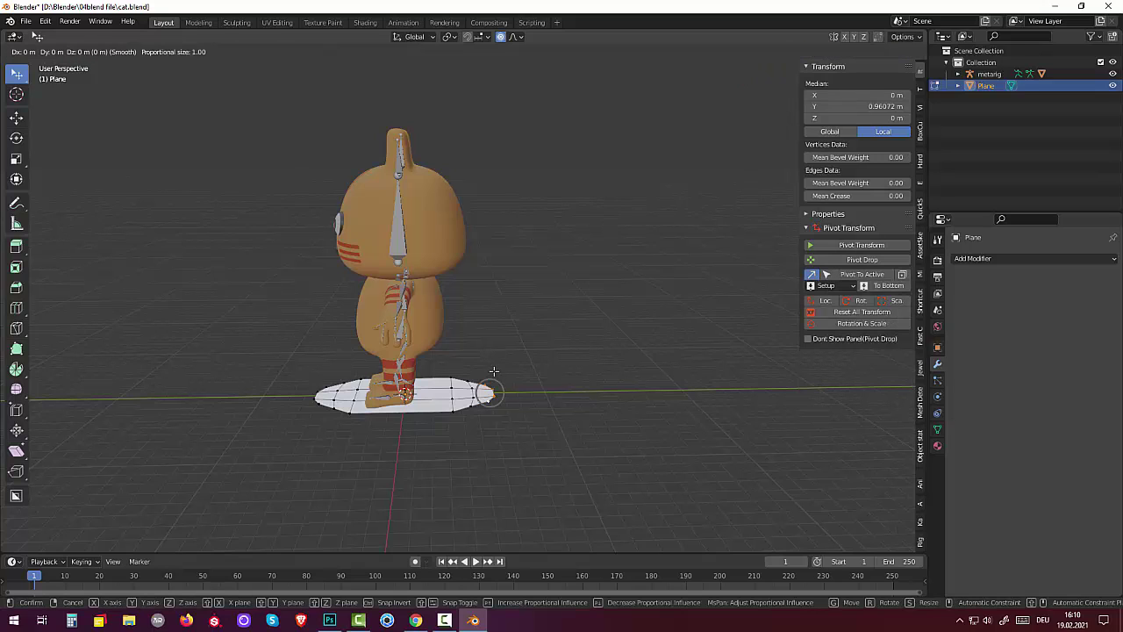
{"action": "scroll", "coordinate": [494, 371], "scroll_direction": "down", "scroll_amount": 2}
{"action": "scroll", "coordinate": [491, 370], "scroll_direction": "down", "scroll_amount": 2}
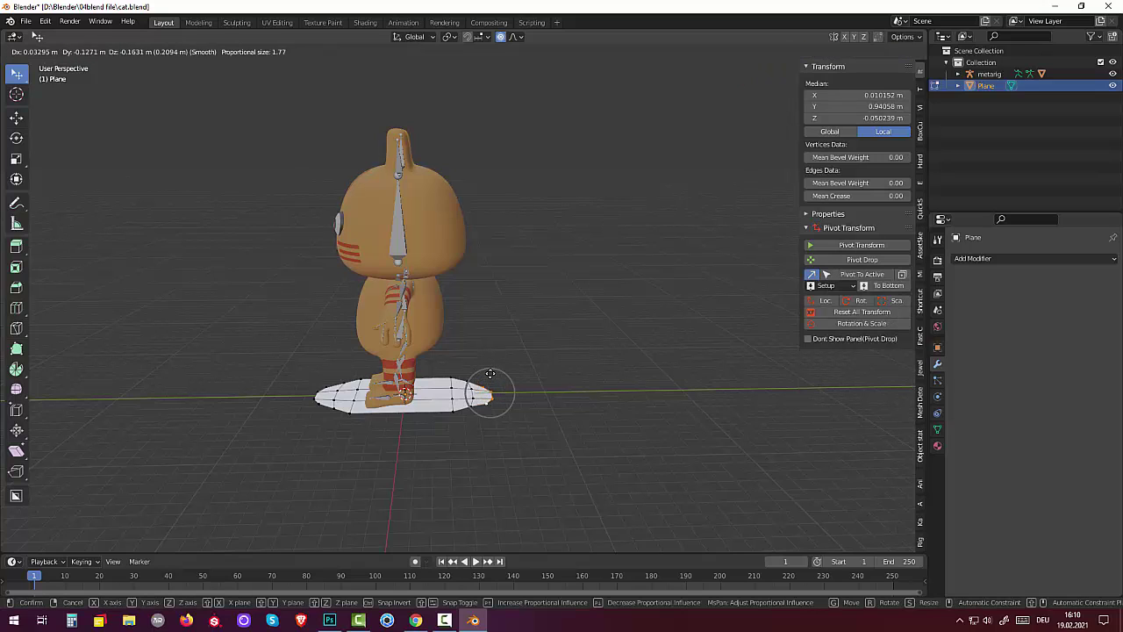
{"action": "scroll", "coordinate": [488, 370], "scroll_direction": "down", "scroll_amount": 3}
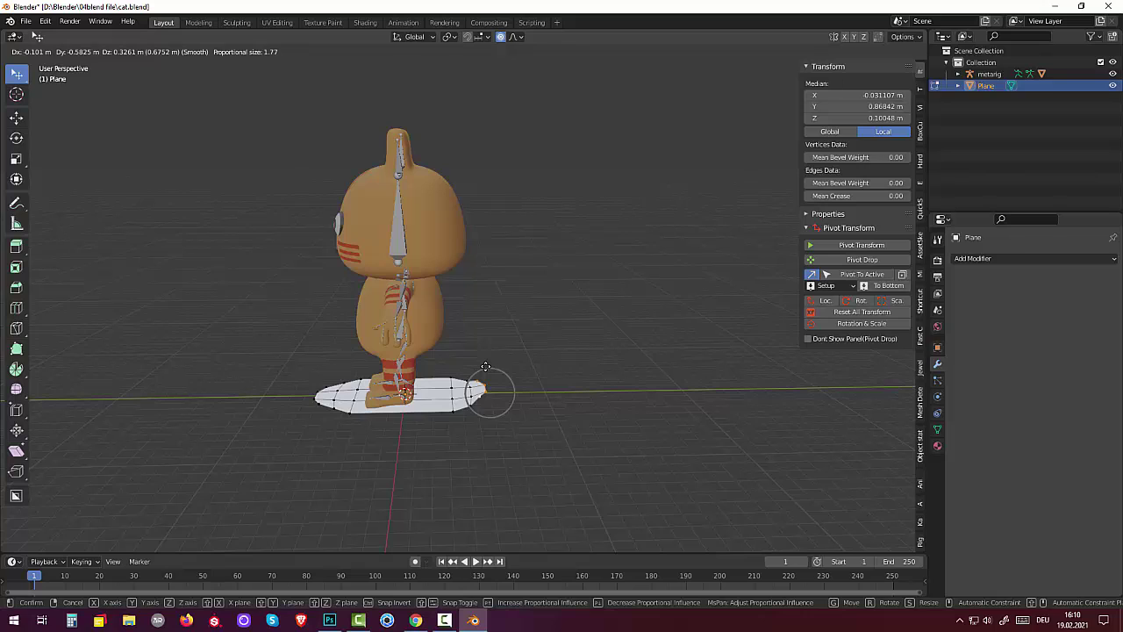
{"action": "scroll", "coordinate": [485, 365], "scroll_direction": "down", "scroll_amount": 1}
{"action": "scroll", "coordinate": [485, 363], "scroll_direction": "down", "scroll_amount": 2}
{"action": "scroll", "coordinate": [485, 361], "scroll_direction": "down", "scroll_amount": 1}
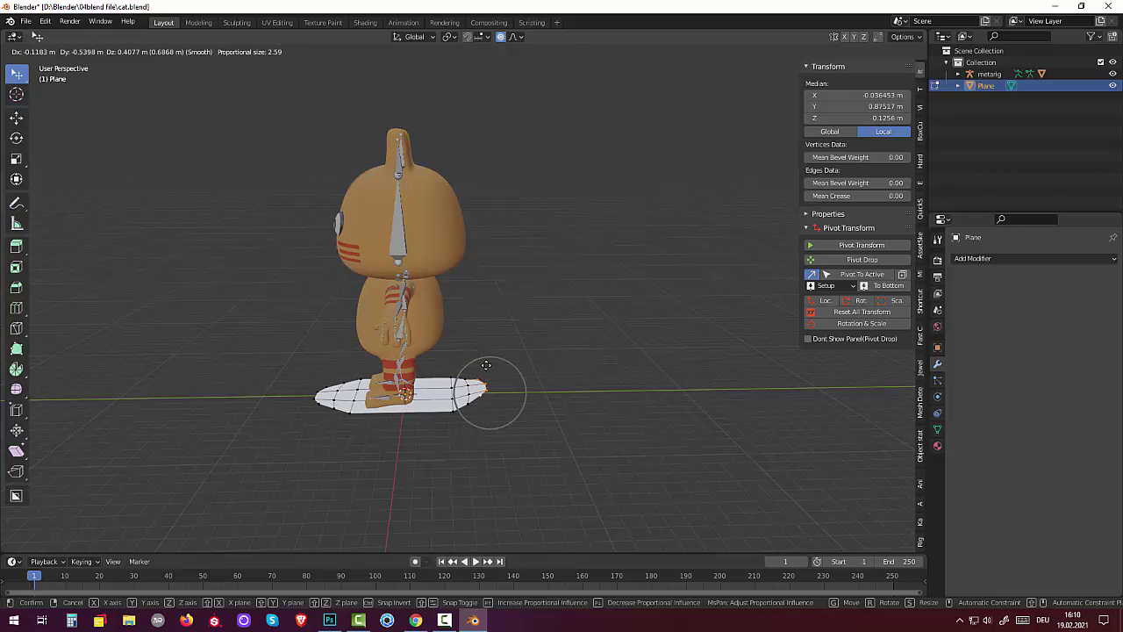
{"action": "key", "text": "z"}
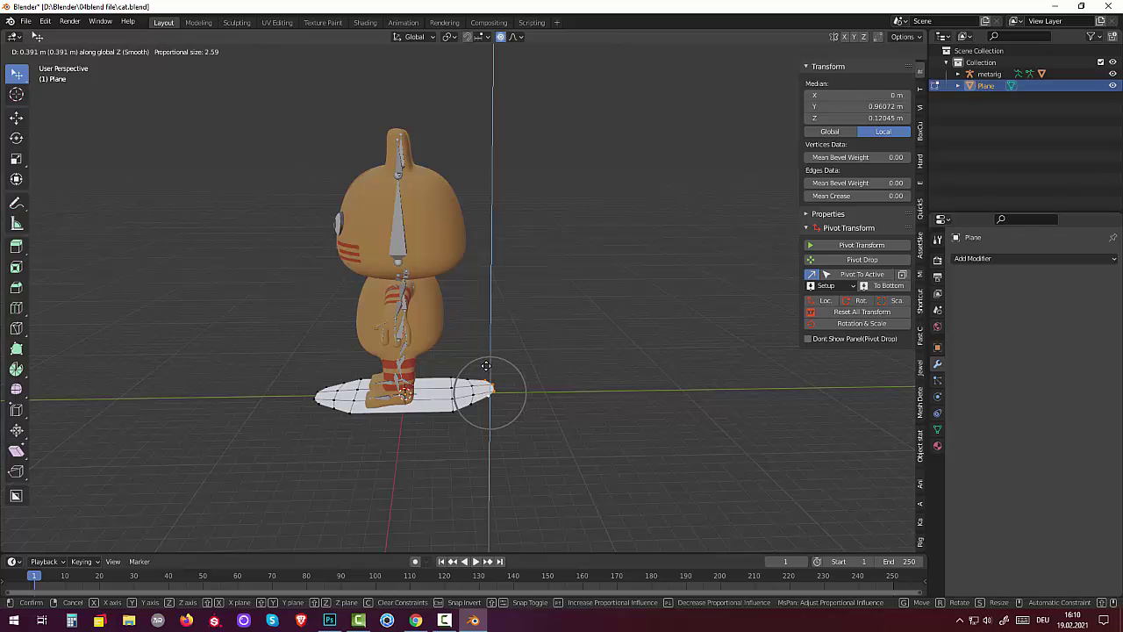
{"action": "left_click", "coordinate": [508, 379]}
{"action": "middle_click_drag", "start_coordinate": [509, 380], "coordinate": [589, 382]}
Lift the tip again along Z to 0.15438 m with proportional size 1.21
{"action": "mouse_move", "coordinate": [687, 341]}
{"action": "middle_mouse_down"}
{"action": "mouse_move", "coordinate": [752, 331]}
{"action": "mouse_move", "coordinate": [772, 341]}
{"action": "mouse_move", "coordinate": [762, 357]}
{"action": "middle_mouse_up"}
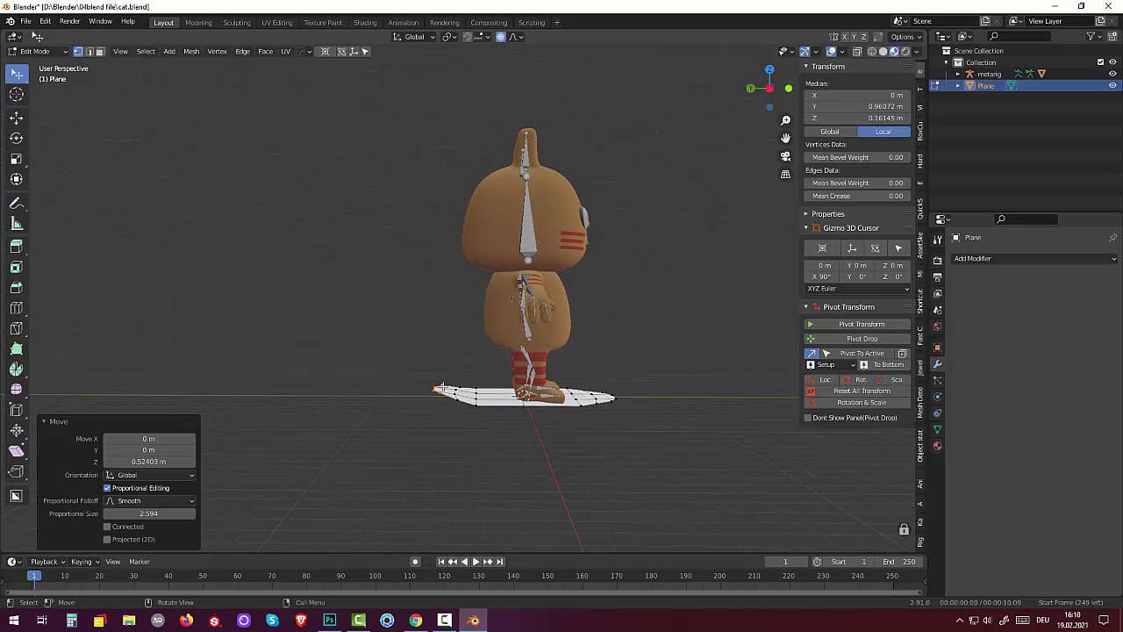
{"action": "key", "text": "g"}
{"action": "key", "text": "z"}
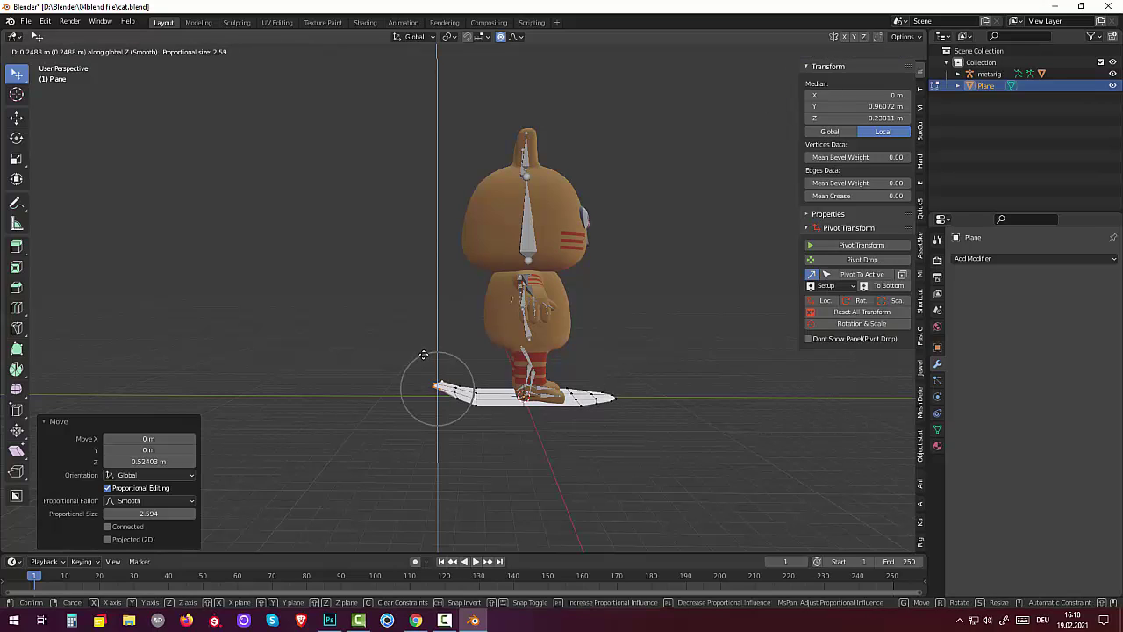
{"action": "scroll", "coordinate": [423, 355], "scroll_direction": "up", "scroll_amount": 1}
{"action": "scroll", "coordinate": [423, 355], "scroll_direction": "up", "scroll_amount": 3}
{"action": "scroll", "coordinate": [425, 353], "scroll_direction": "up", "scroll_amount": 2}
{"action": "scroll", "coordinate": [427, 353], "scroll_direction": "up", "scroll_amount": 2}
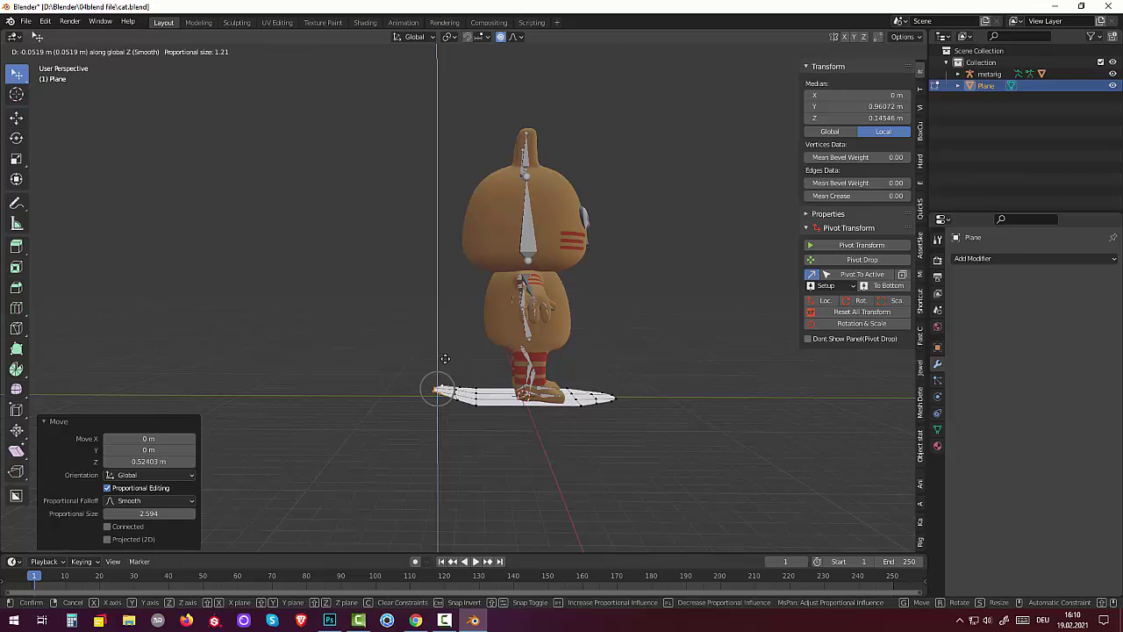
{"action": "left_click", "coordinate": [447, 355]}
{"action": "mouse_move", "coordinate": [661, 380]}
{"action": "middle_mouse_down"}
{"action": "mouse_move", "coordinate": [527, 431]}
{"action": "mouse_move", "coordinate": [527, 448]}
{"action": "middle_mouse_up"}
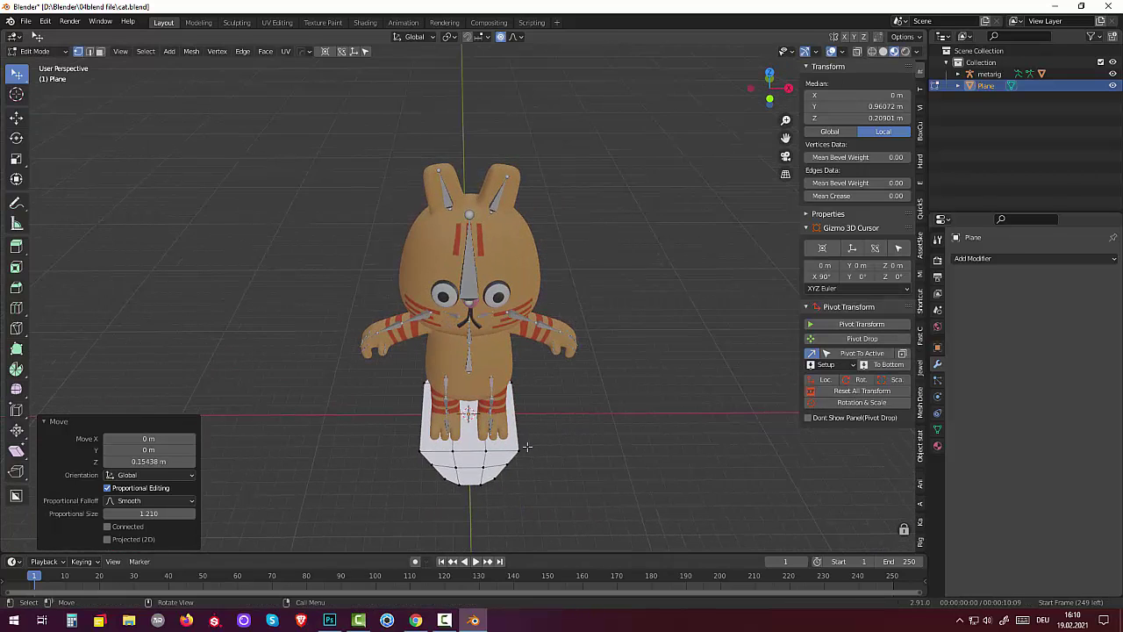
{"action": "left_click", "coordinate": [488, 475], "text": "shift"}
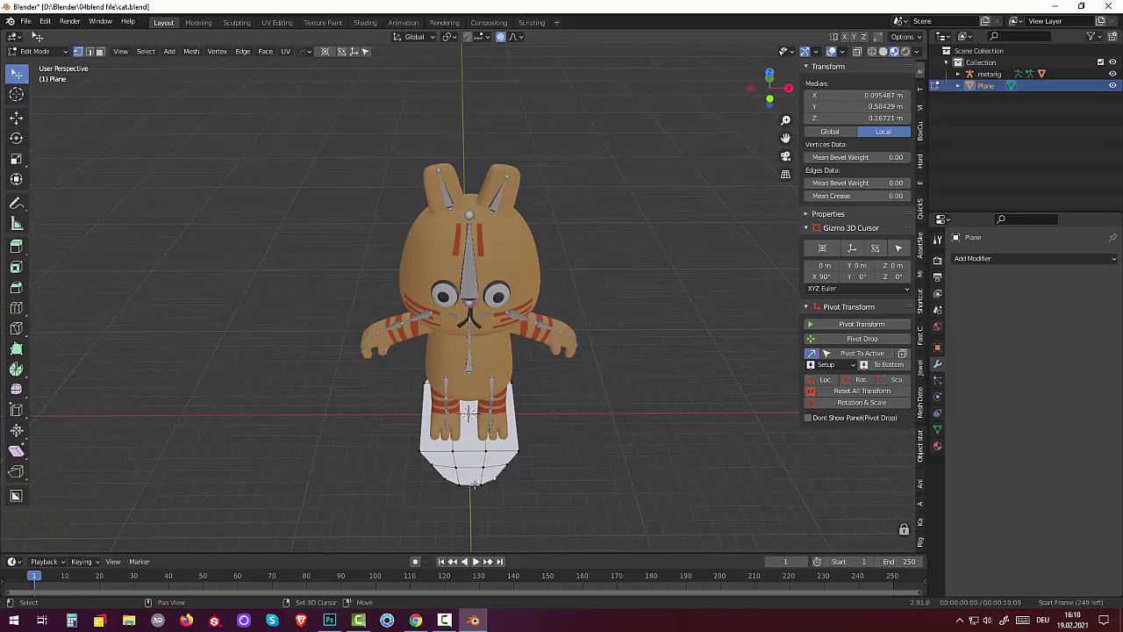
{"action": "left_click", "coordinate": [460, 482], "text": "shift"}
{"action": "middle_click_drag", "start_coordinate": [557, 471], "coordinate": [670, 412]}
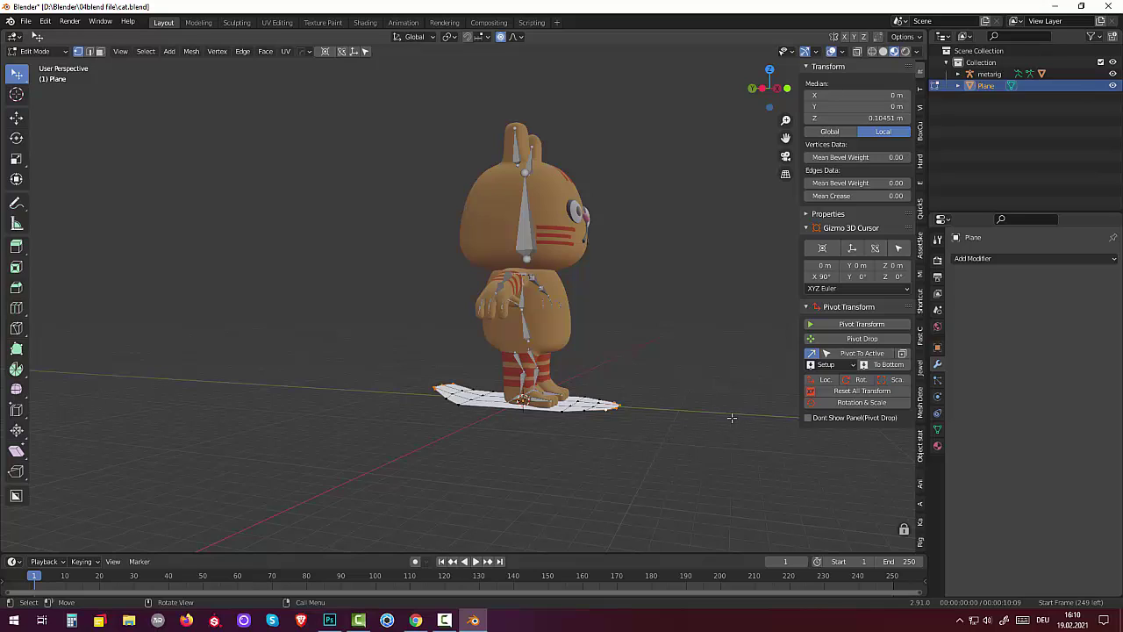
{"action": "key", "text": "g"}
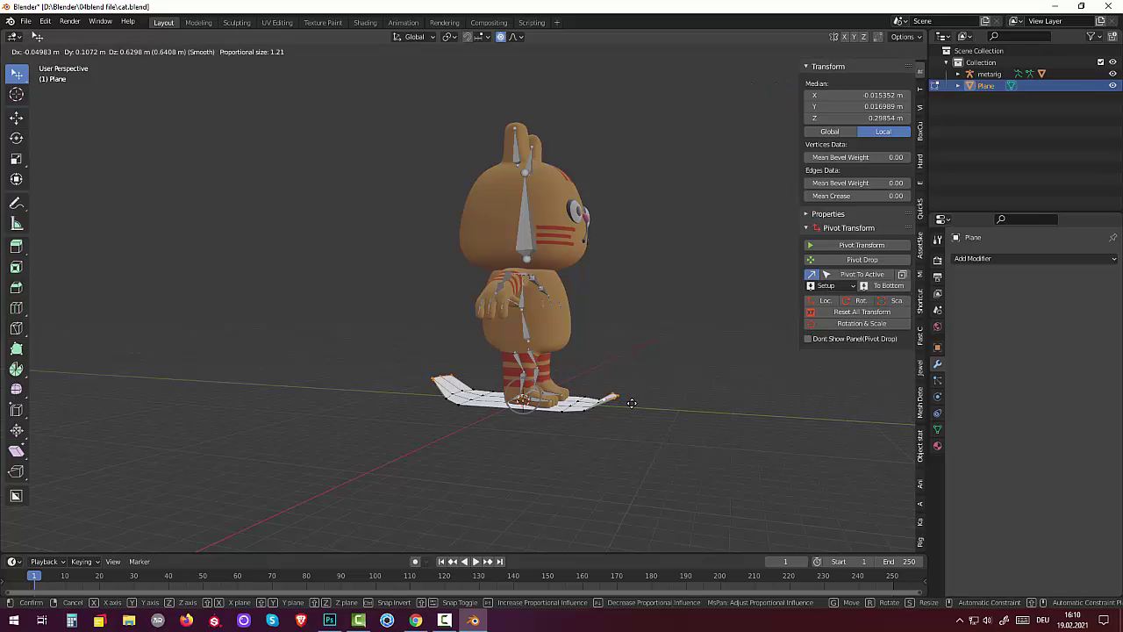
{"action": "right_click", "coordinate": [633, 405]}
{"action": "middle_click_drag", "start_coordinate": [634, 409], "coordinate": [664, 464]}
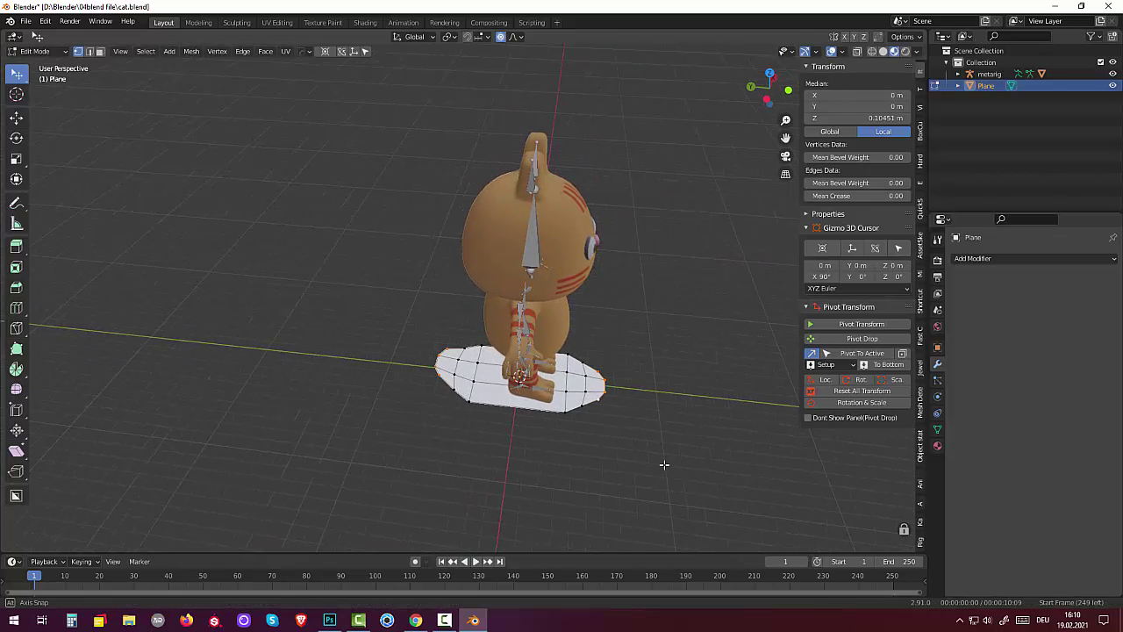
{"action": "left_click", "coordinate": [606, 382]}
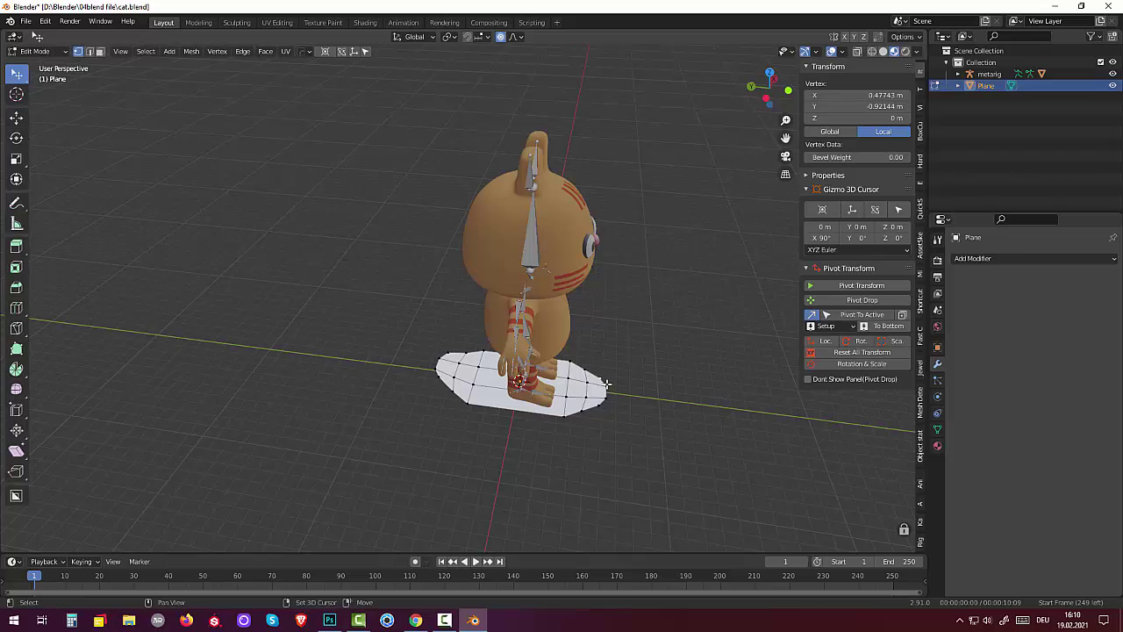
{"action": "left_click", "coordinate": [604, 386], "text": "shift"}
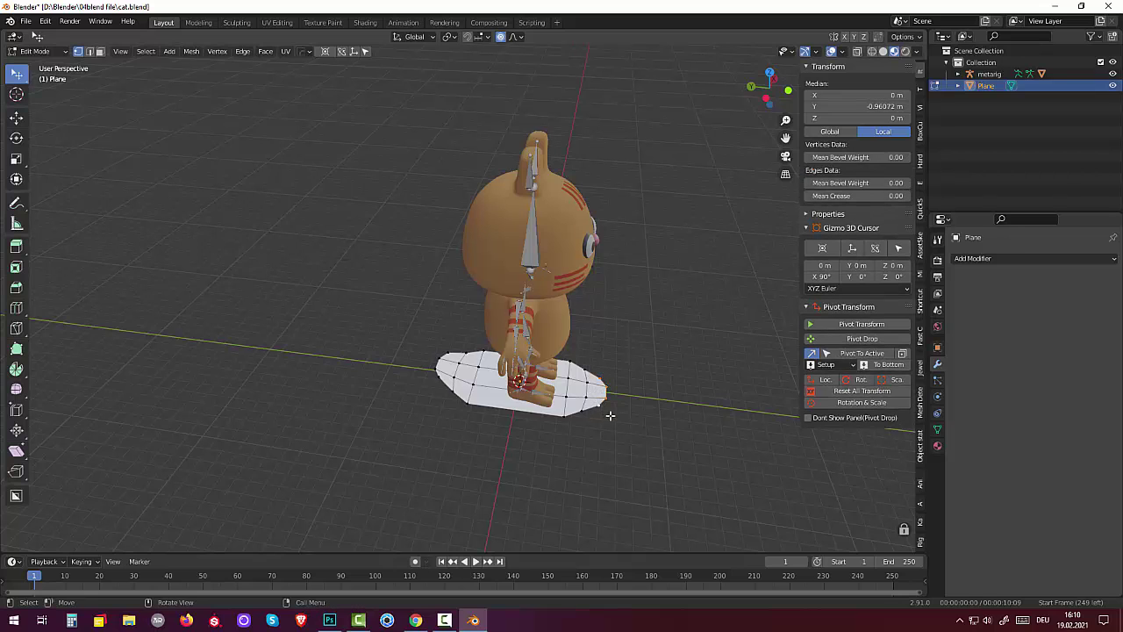
{"action": "middle_click_drag", "start_coordinate": [607, 413], "coordinate": [652, 410]}
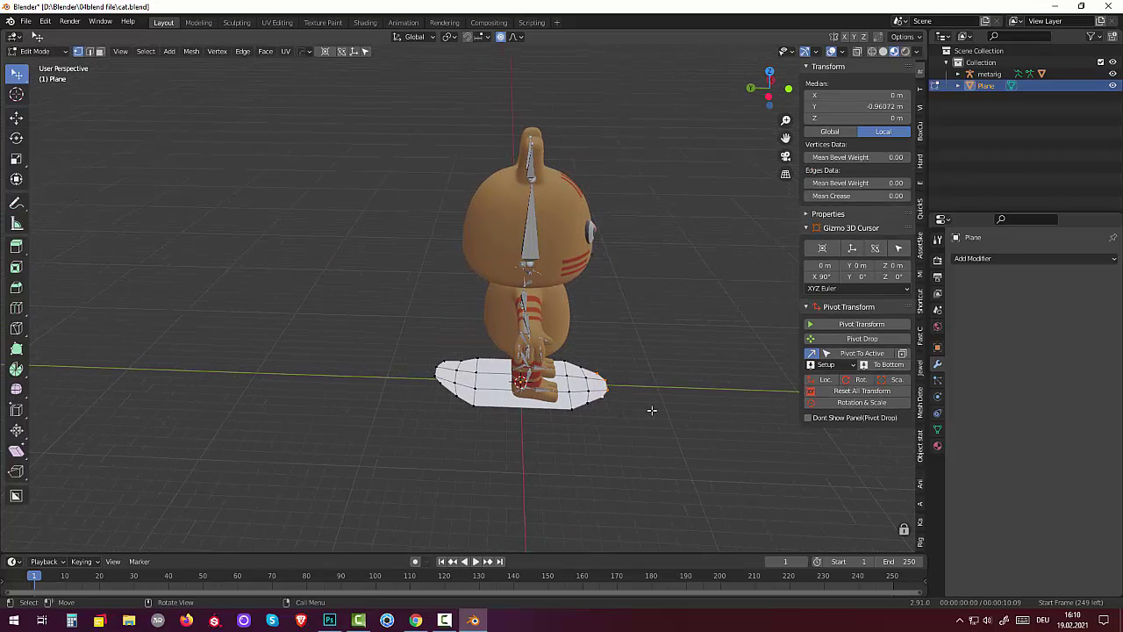
Raise the selected edge vertices along Z with proportional falloff
{"action": "key", "text": "g"}
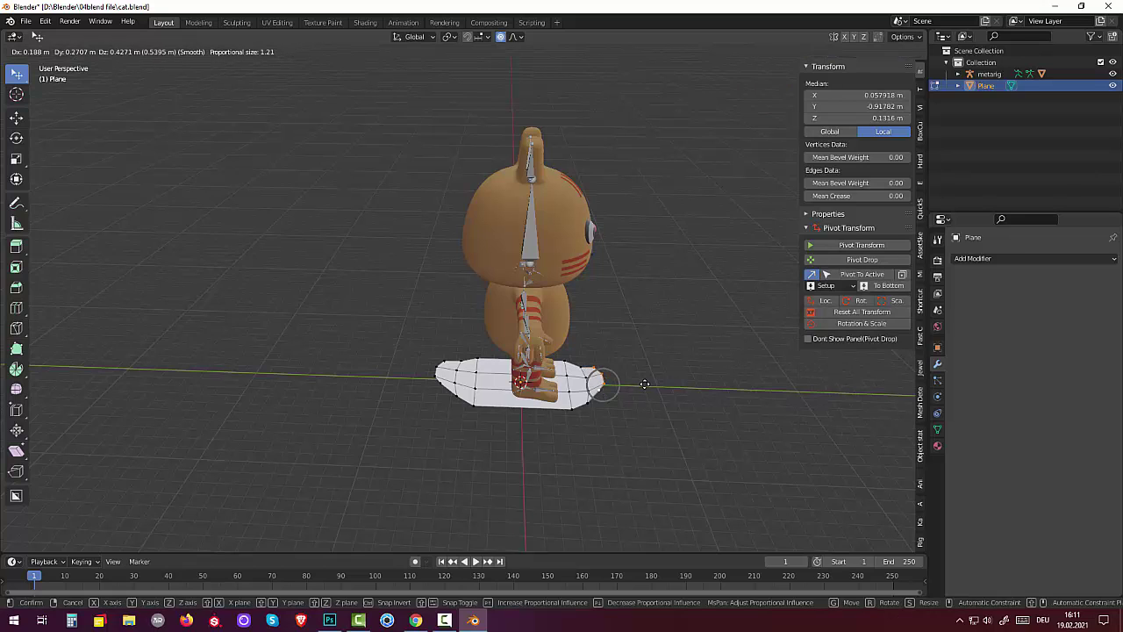
{"action": "key", "text": "z"}
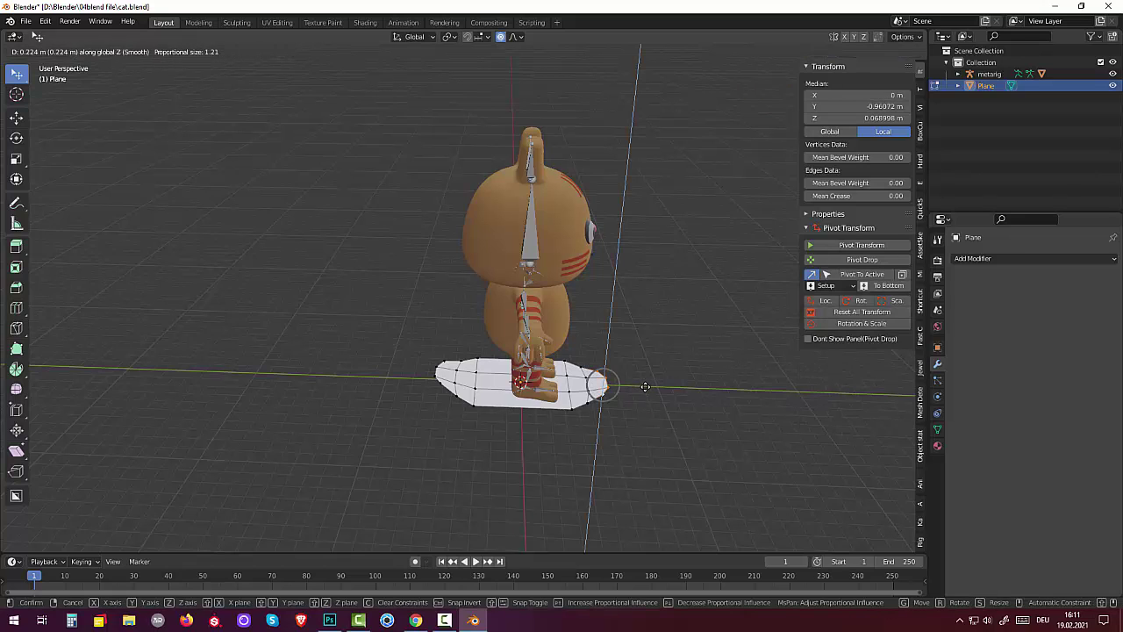
{"action": "scroll", "coordinate": [642, 386], "scroll_direction": "down", "scroll_amount": 3}
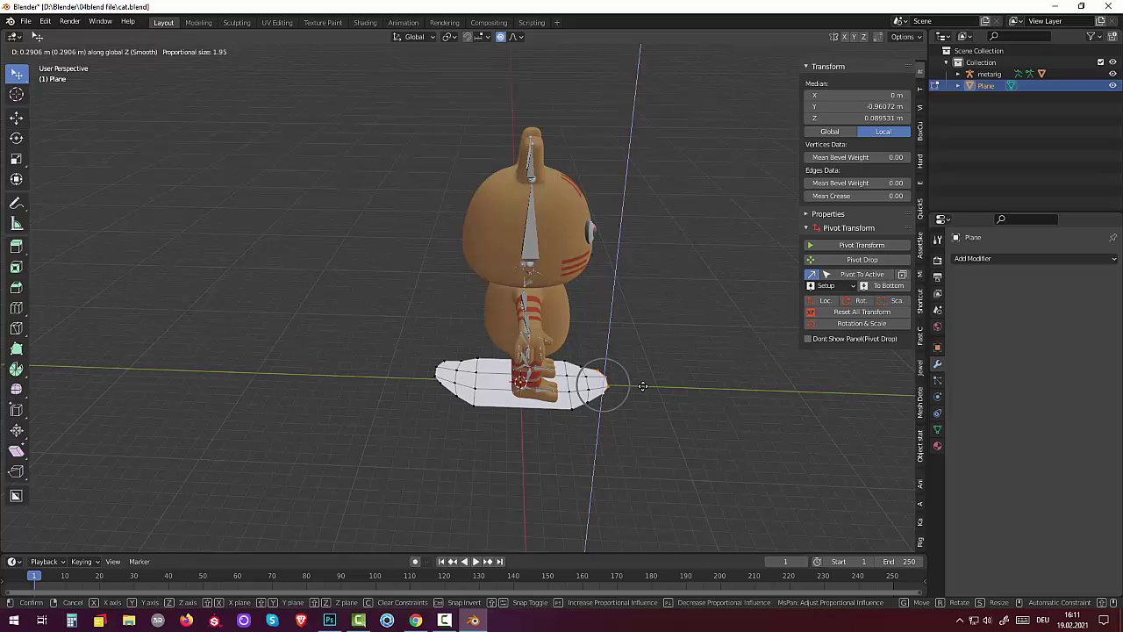
{"action": "left_click", "coordinate": [641, 386]}
{"action": "left_click", "coordinate": [641, 432]}
{"action": "middle_click_drag", "start_coordinate": [642, 431], "coordinate": [656, 325]}
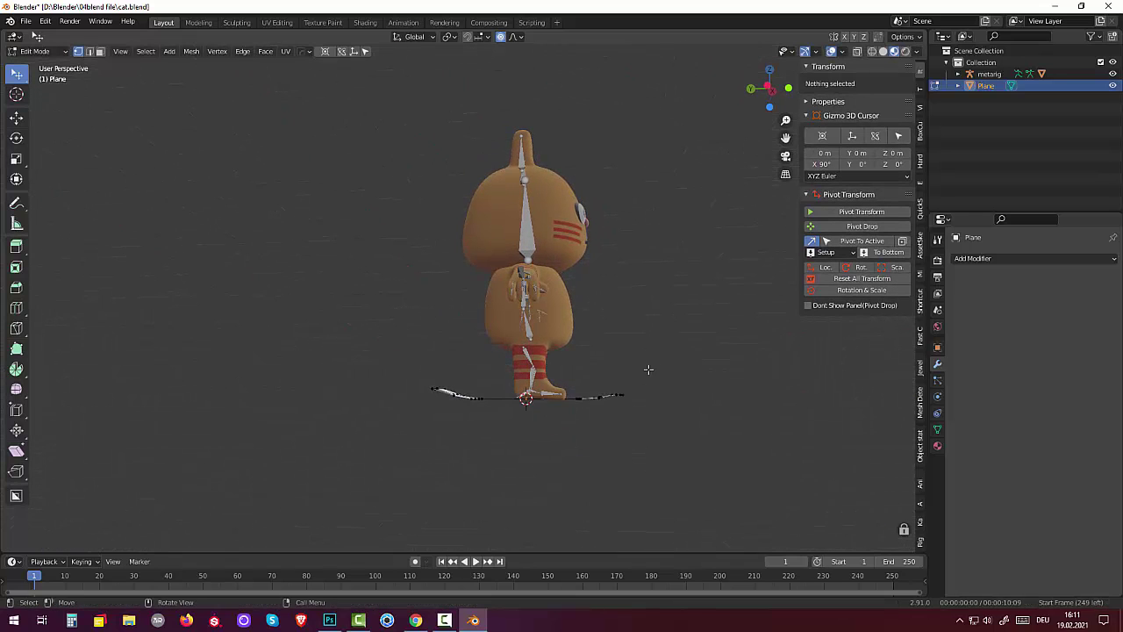
{"action": "middle_click_drag", "start_coordinate": [650, 369], "coordinate": [643, 399]}
Lift the board's right tip vertex 0.28902 m along Z at proportional size 1.772
{"action": "left_click", "coordinate": [642, 400], "text": "ctrl"}
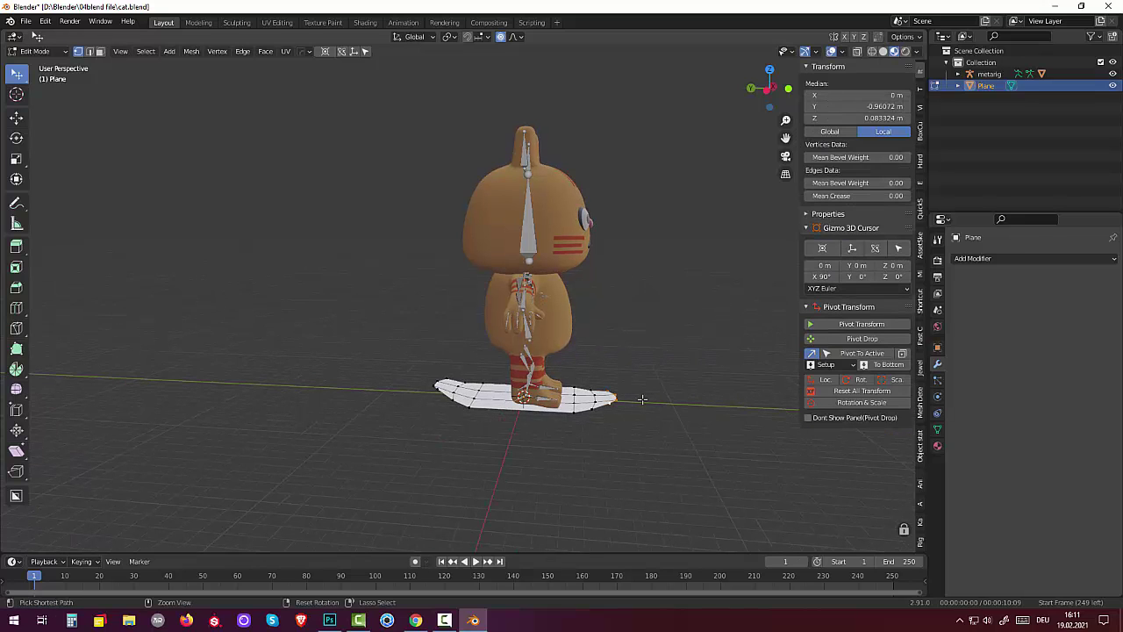
{"action": "key", "text": "g"}
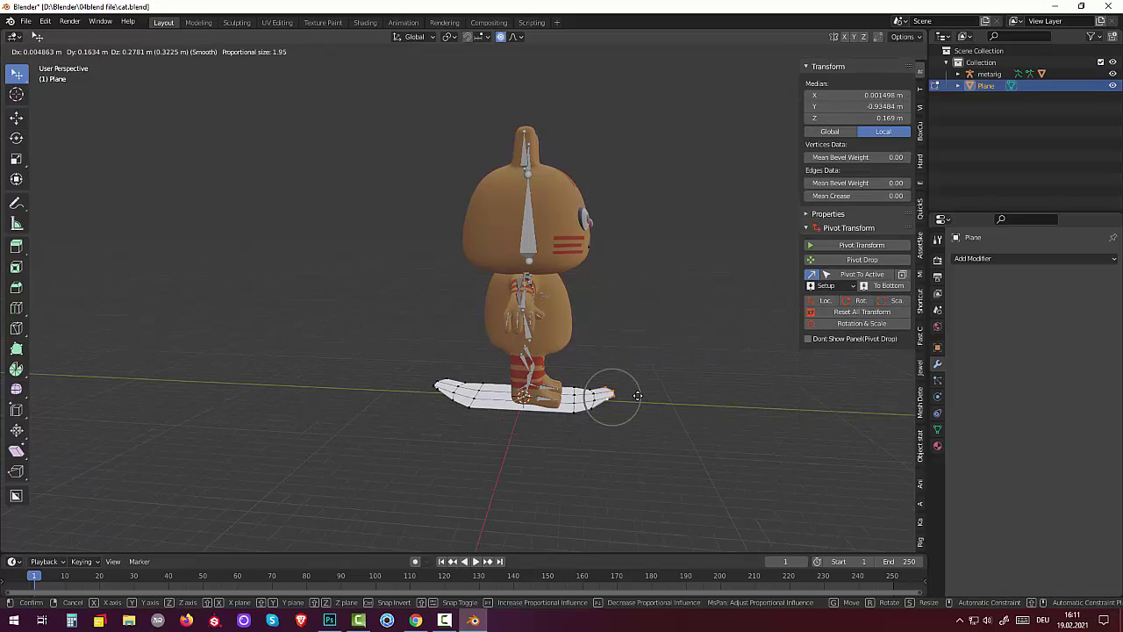
{"action": "key", "text": "z"}
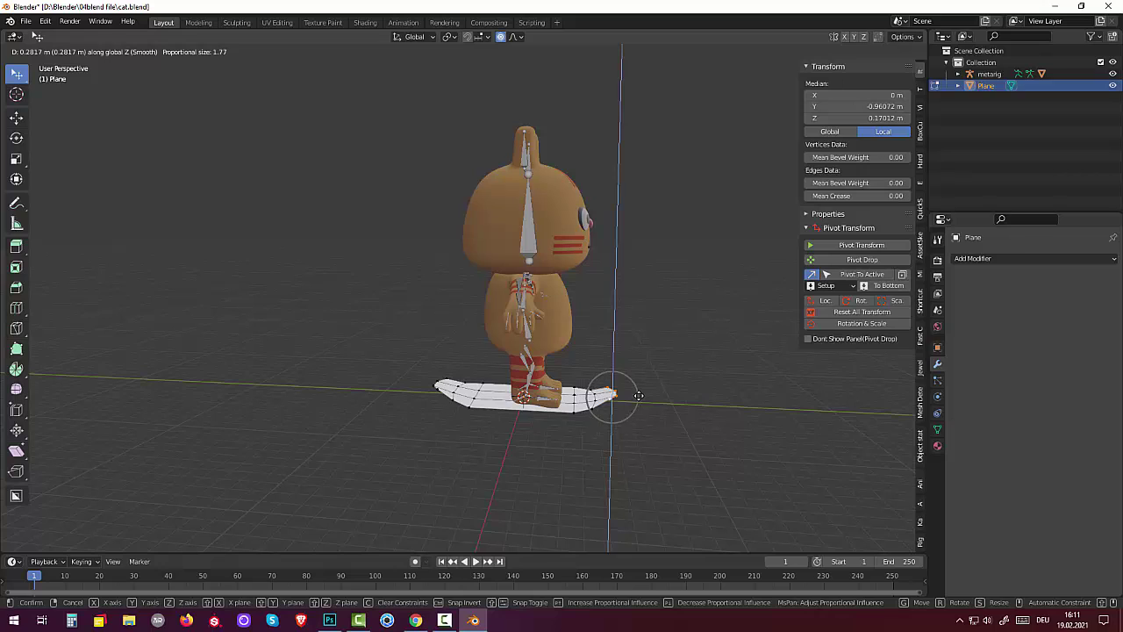
{"action": "scroll", "coordinate": [639, 395], "scroll_direction": "down", "scroll_amount": 6}
{"action": "scroll", "coordinate": [639, 397], "scroll_direction": "up", "scroll_amount": 2}
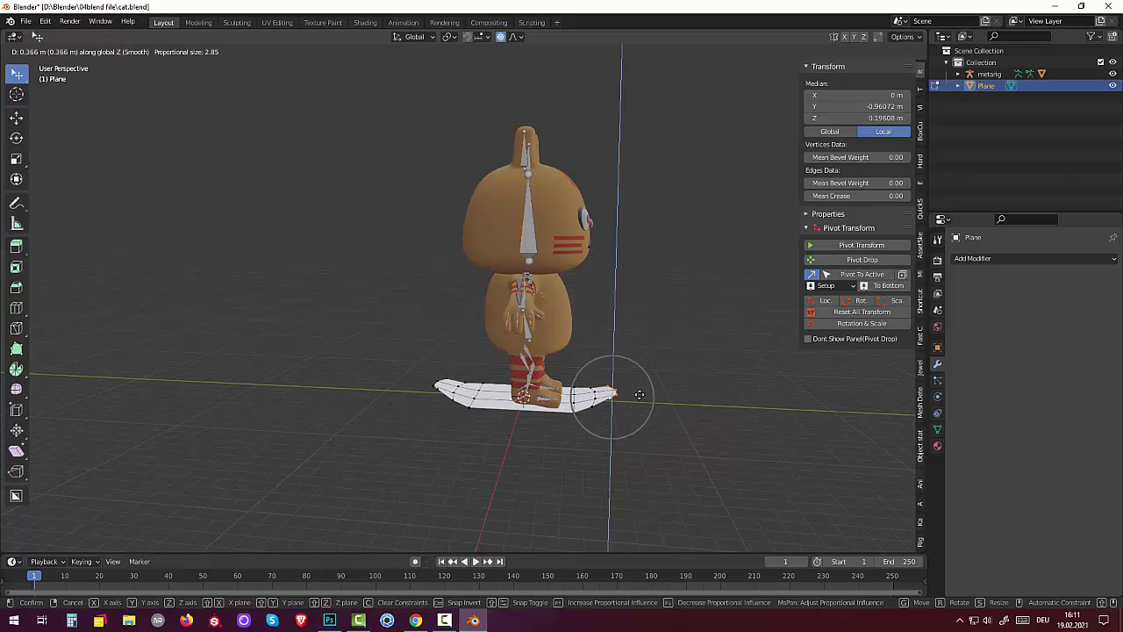
{"action": "scroll", "coordinate": [641, 399], "scroll_direction": "up", "scroll_amount": 1}
{"action": "scroll", "coordinate": [640, 398], "scroll_direction": "up", "scroll_amount": 1}
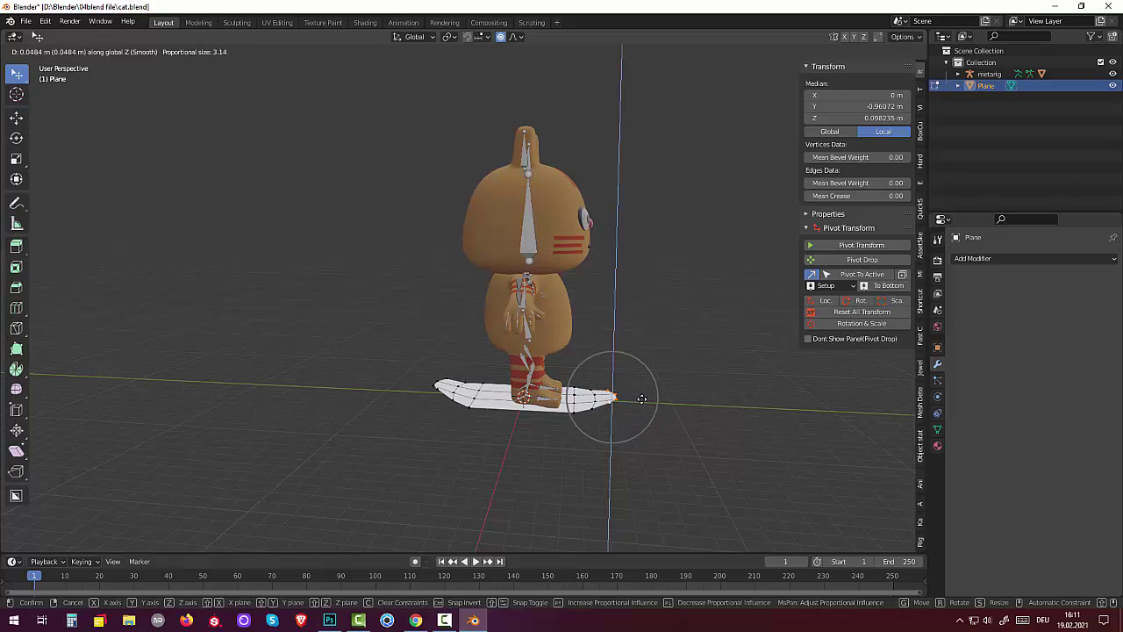
{"action": "scroll", "coordinate": [641, 398], "scroll_direction": "up", "scroll_amount": 2}
{"action": "scroll", "coordinate": [640, 396], "scroll_direction": "up", "scroll_amount": 1}
{"action": "left_click", "coordinate": [641, 395]}
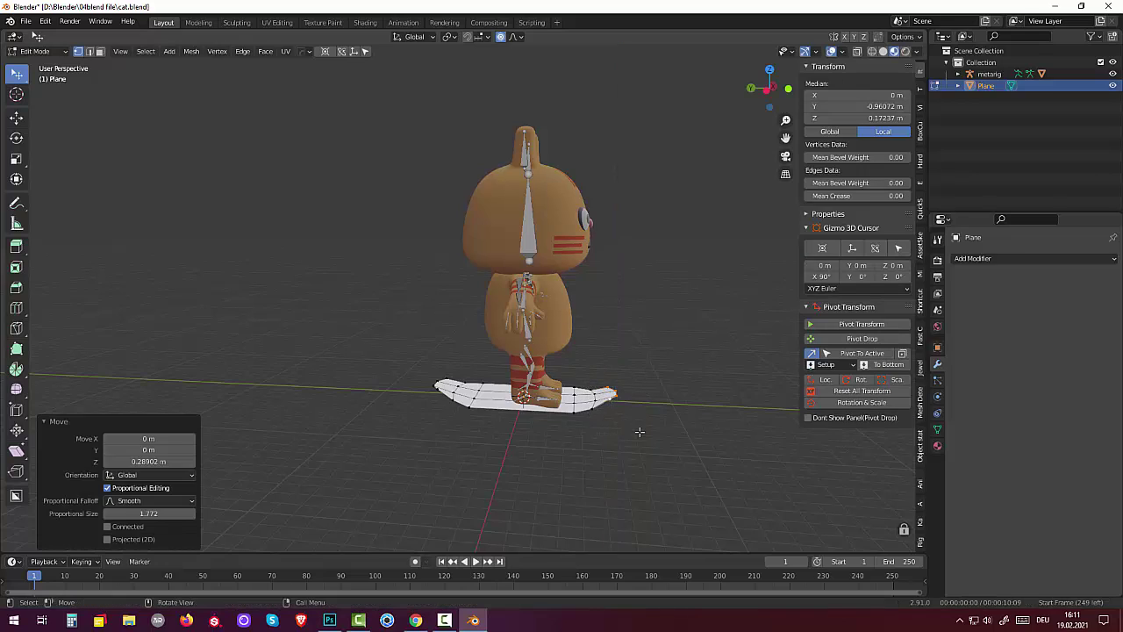
{"action": "left_click", "coordinate": [641, 431]}
{"action": "mouse_move", "coordinate": [641, 431]}
{"action": "middle_mouse_down"}
{"action": "mouse_move", "coordinate": [532, 498]}
{"action": "mouse_move", "coordinate": [468, 475]}
{"action": "mouse_move", "coordinate": [688, 430]}
{"action": "mouse_move", "coordinate": [520, 384]}
{"action": "middle_mouse_up"}
Select the board's vertices and scale them along Y to about 0.74 with proportional editing
{"action": "left_click", "coordinate": [450, 461]}
{"action": "key", "text": "a"}
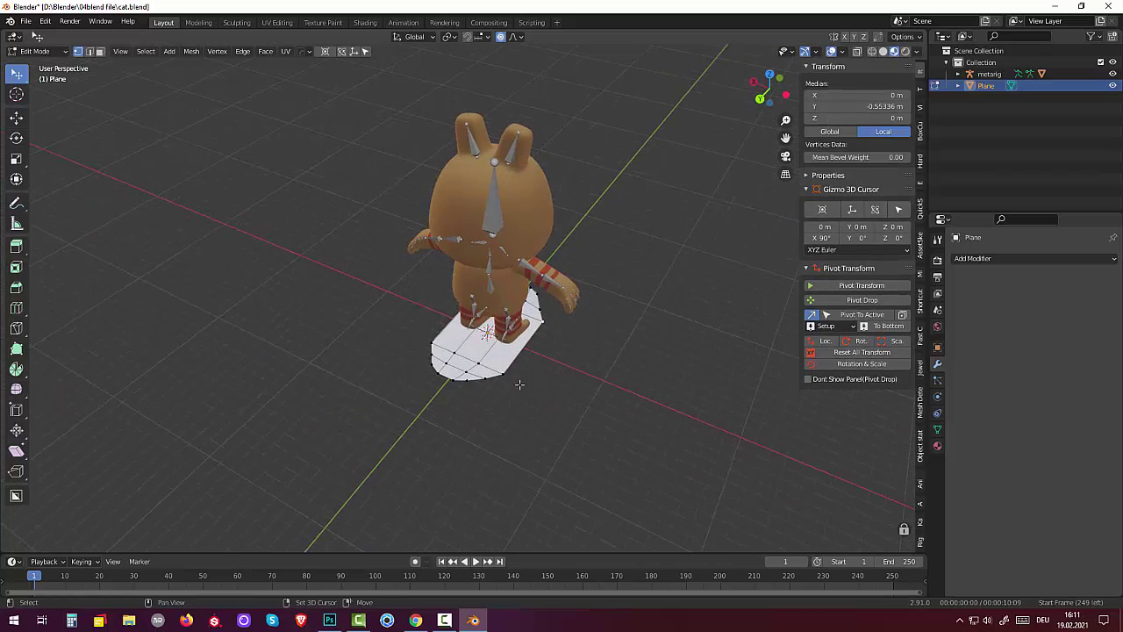
{"action": "left_click_drag", "start_coordinate": [504, 372], "coordinate": [436, 342]}
{"action": "left_click", "coordinate": [431, 343], "text": "shift"}
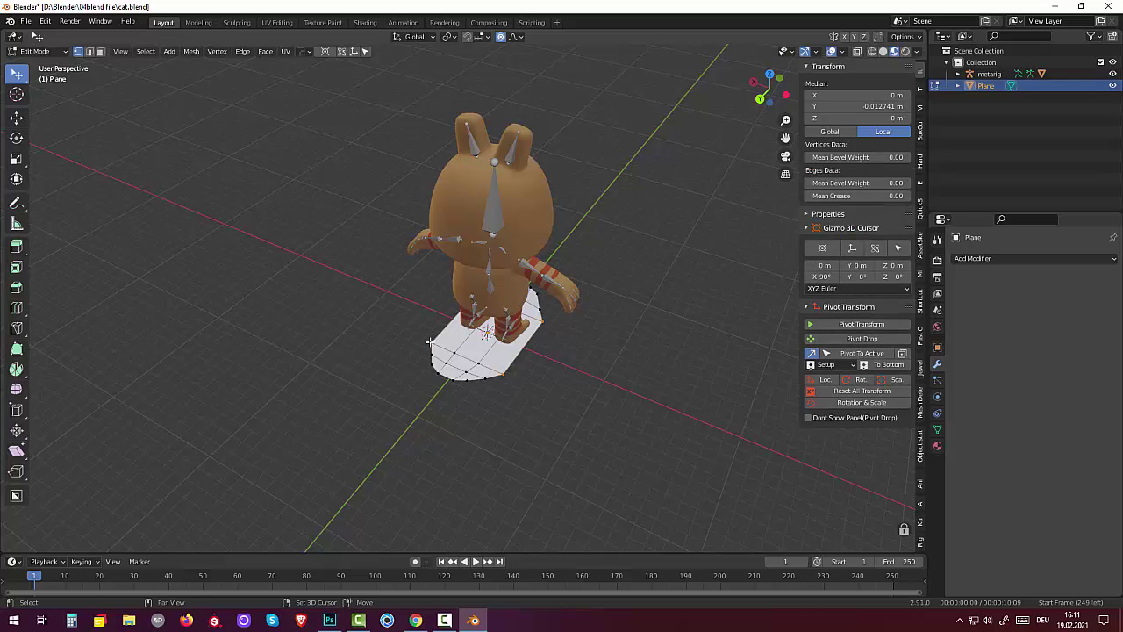
{"action": "mouse_move", "coordinate": [491, 347]}
{"action": "middle_mouse_down"}
{"action": "mouse_move", "coordinate": [581, 321]}
{"action": "mouse_move", "coordinate": [587, 348]}
{"action": "middle_mouse_up"}
{"action": "key", "text": "s"}
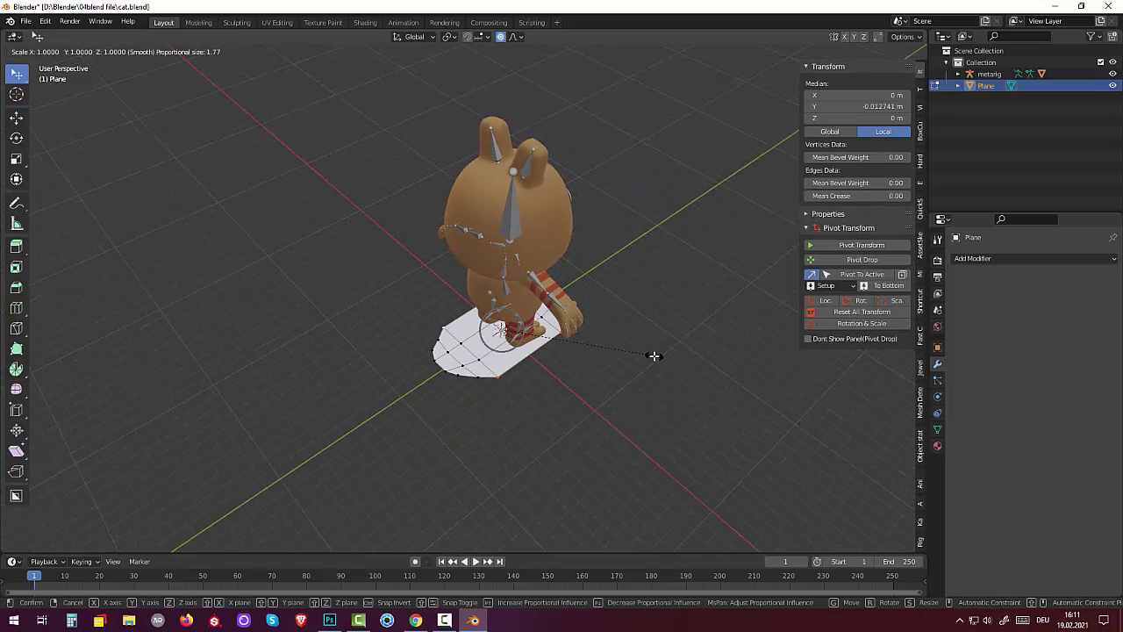
{"action": "key", "text": "y"}
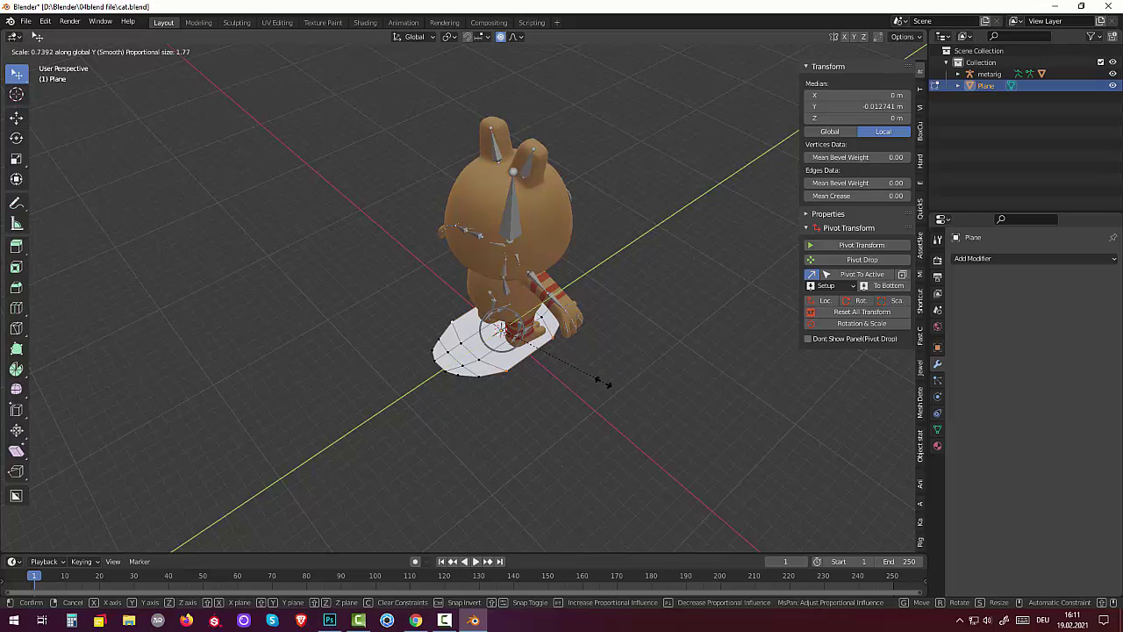
{"action": "left_click", "coordinate": [604, 389]}
{"action": "left_click", "coordinate": [600, 384]}
{"action": "mouse_move", "coordinate": [599, 384]}
{"action": "middle_mouse_down"}
{"action": "mouse_move", "coordinate": [679, 356]}
{"action": "mouse_move", "coordinate": [722, 325]}
{"action": "mouse_move", "coordinate": [852, 353]}
{"action": "mouse_move", "coordinate": [840, 419]}
{"action": "mouse_move", "coordinate": [802, 444]}
{"action": "mouse_move", "coordinate": [715, 426]}
{"action": "mouse_move", "coordinate": [562, 360]}
{"action": "mouse_move", "coordinate": [533, 318]}
{"action": "mouse_move", "coordinate": [285, 266]}
{"action": "middle_mouse_up"}
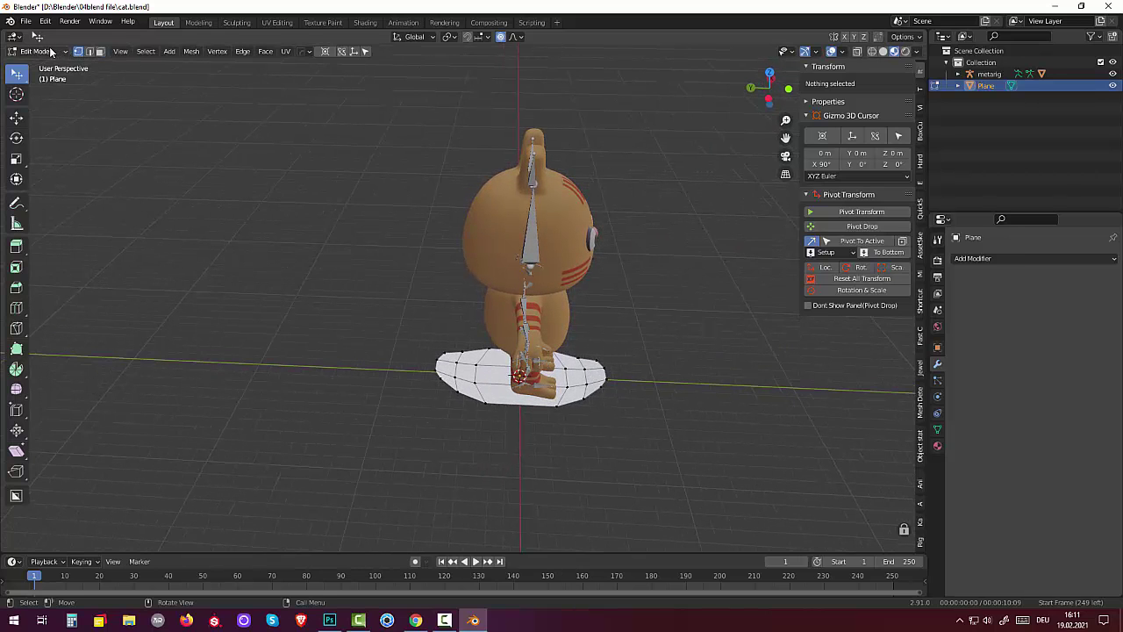
Re-enter Edit Mode and extrude all the board's faces downward along their normals into a thick slab
{"action": "left_click", "coordinate": [51, 51]}
{"action": "left_click", "coordinate": [49, 67]}
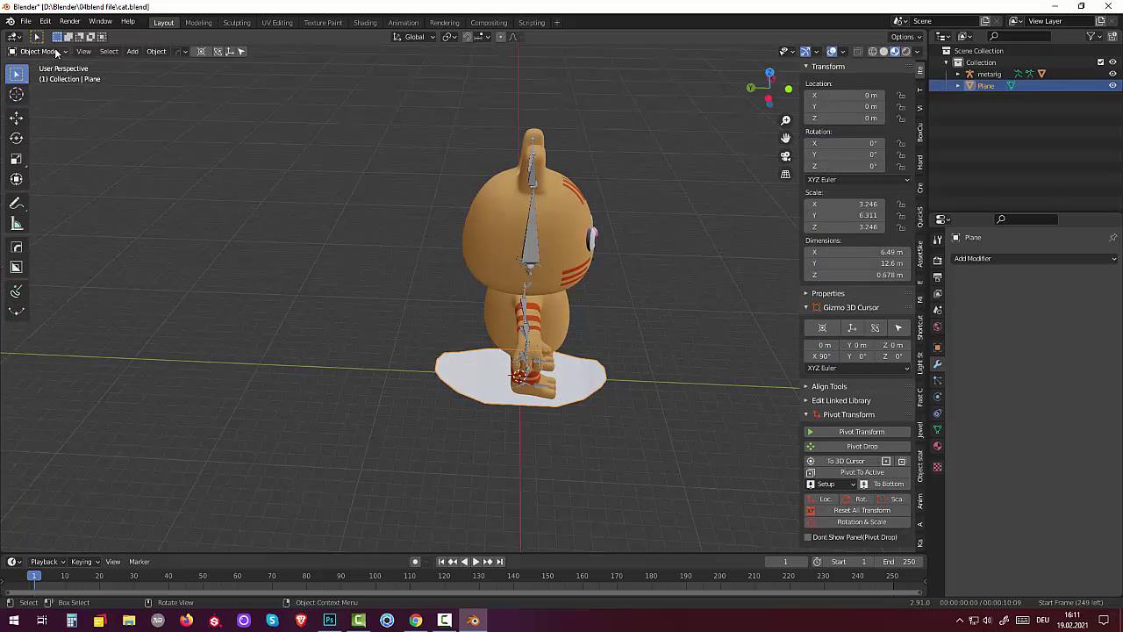
{"action": "left_click", "coordinate": [56, 53]}
{"action": "left_click", "coordinate": [51, 78]}
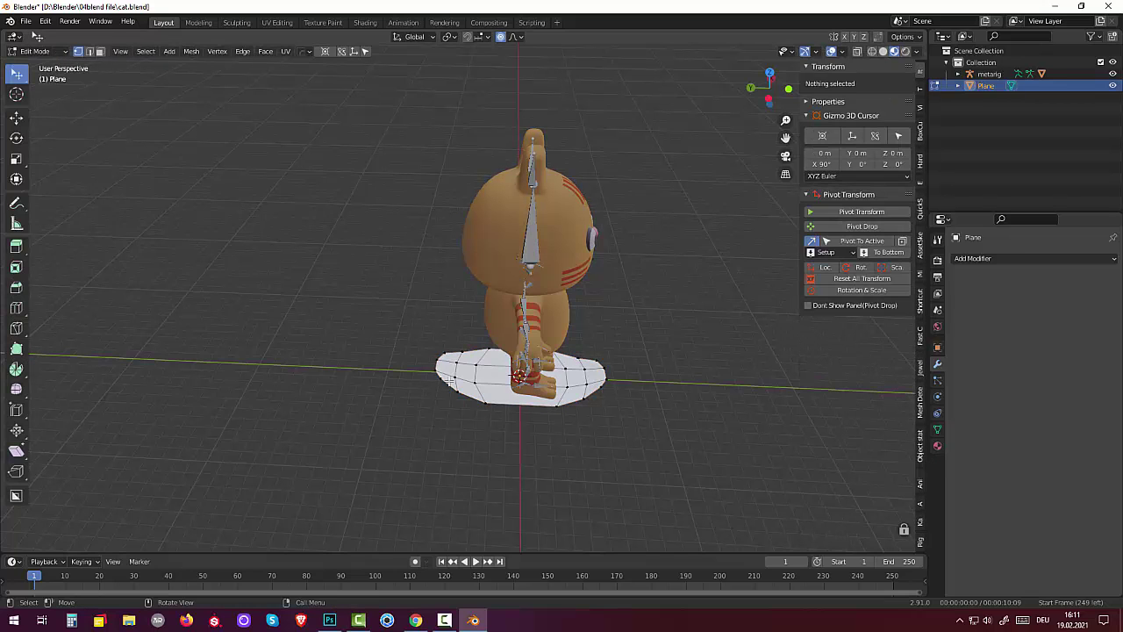
{"action": "left_click", "coordinate": [100, 51]}
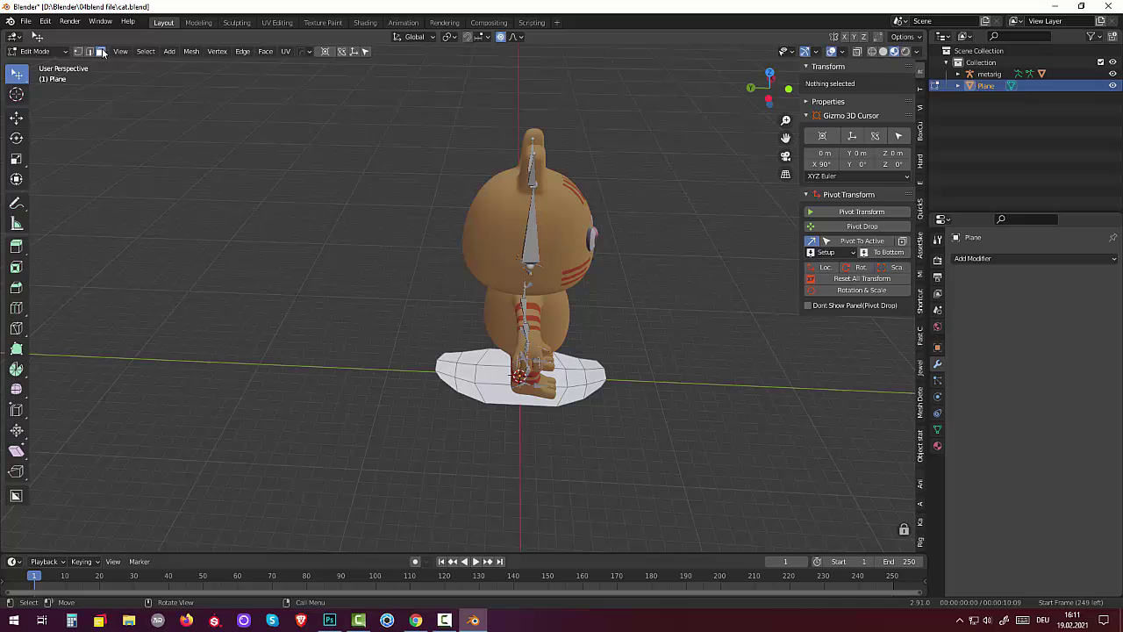
{"action": "left_click", "coordinate": [484, 402]}
{"action": "key", "text": "ctrl+KP_Add"}
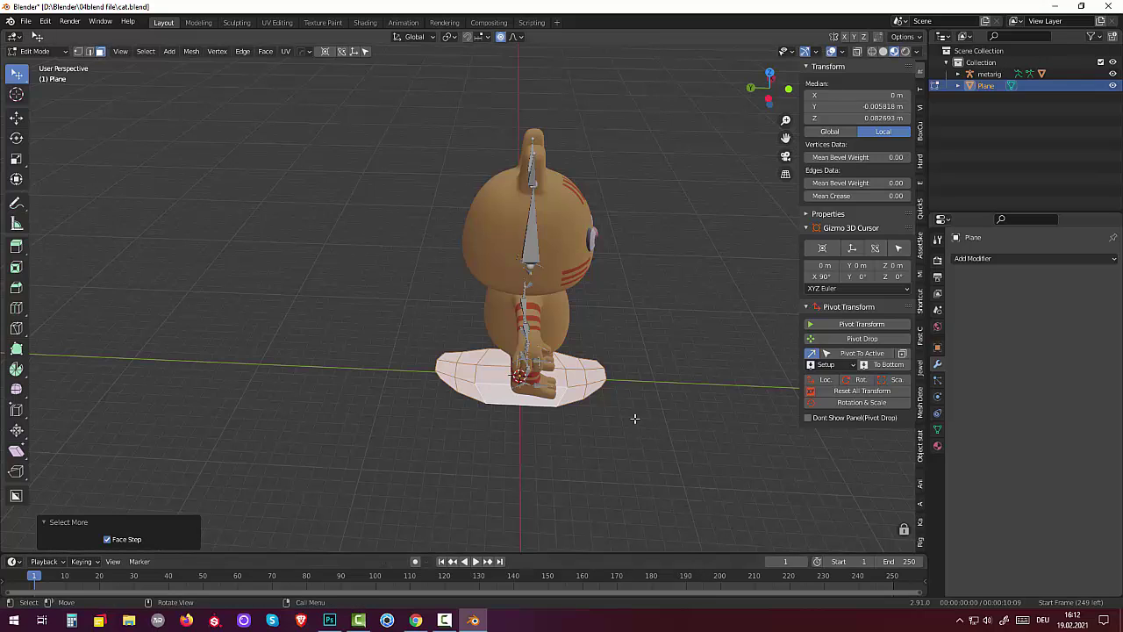
{"action": "key", "text": "e"}
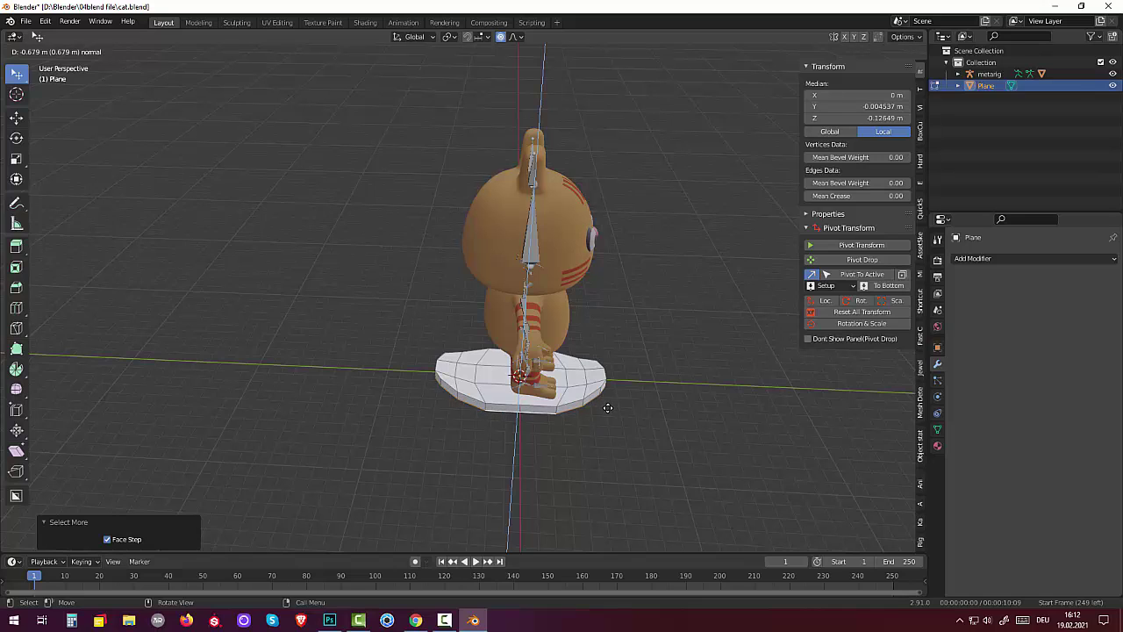
Confirm the board's downward extrusion and add a first edge loop, sliding it along the board
{"action": "left_click", "coordinate": [606, 406]}
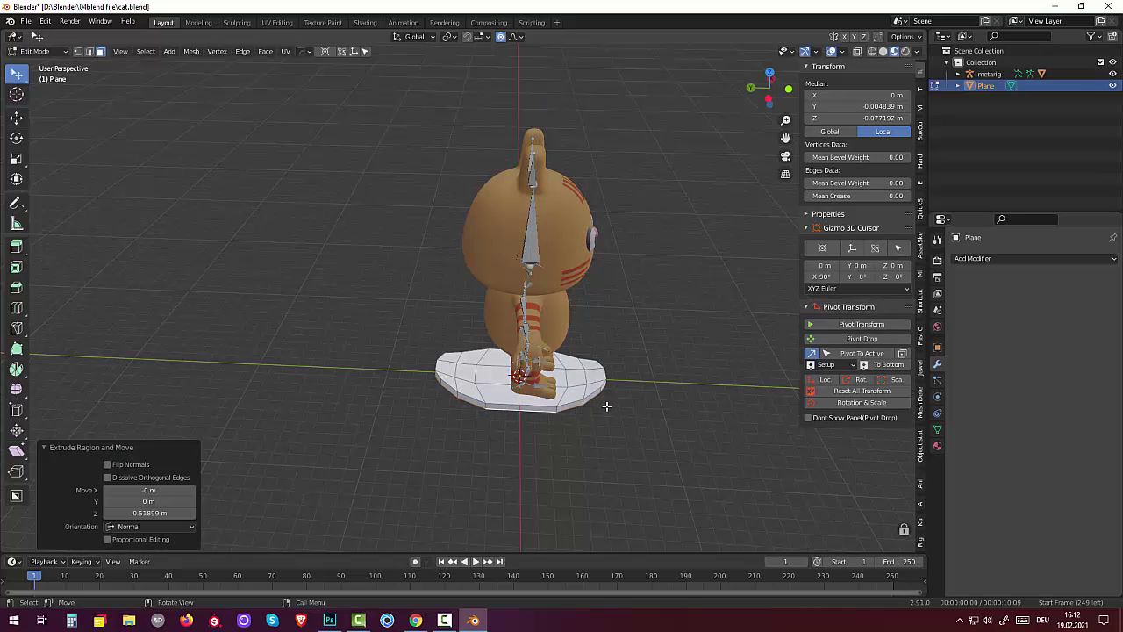
{"action": "left_click", "coordinate": [540, 468]}
{"action": "middle_click_drag", "start_coordinate": [524, 431], "coordinate": [503, 411]}
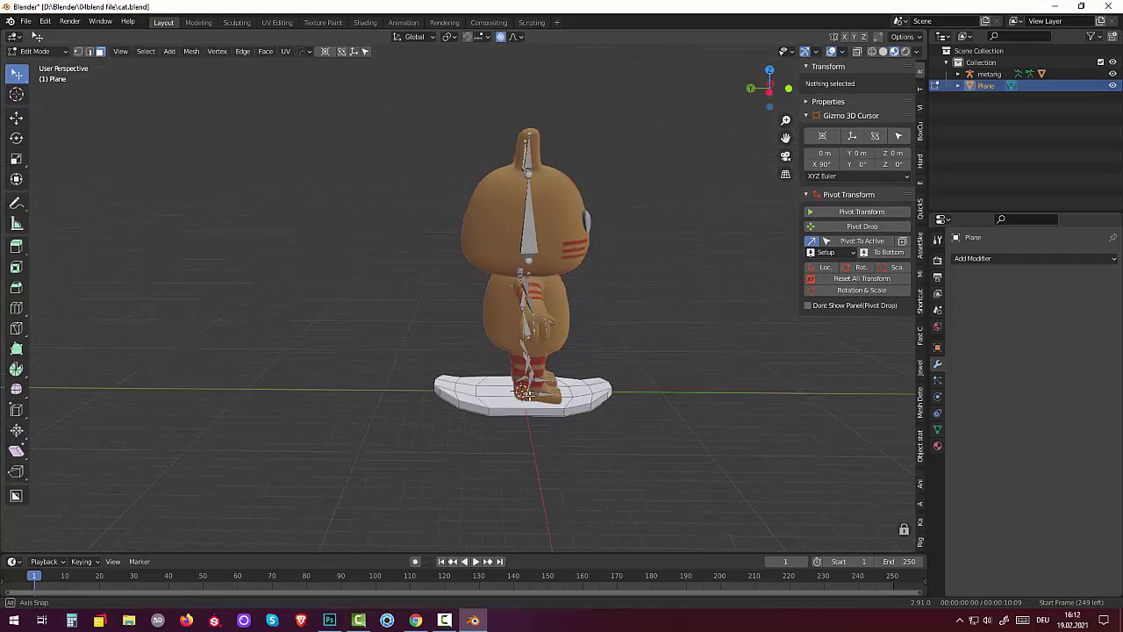
{"action": "left_click", "coordinate": [493, 411]}
{"action": "key", "text": "ctrl+r"}
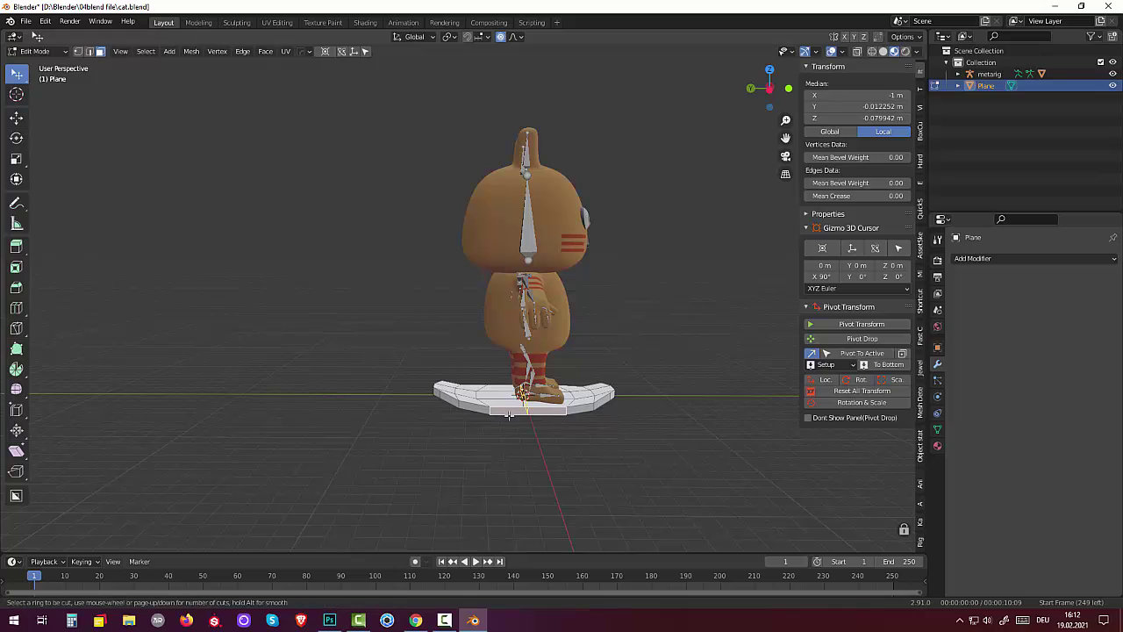
{"action": "left_click", "coordinate": [493, 413]}
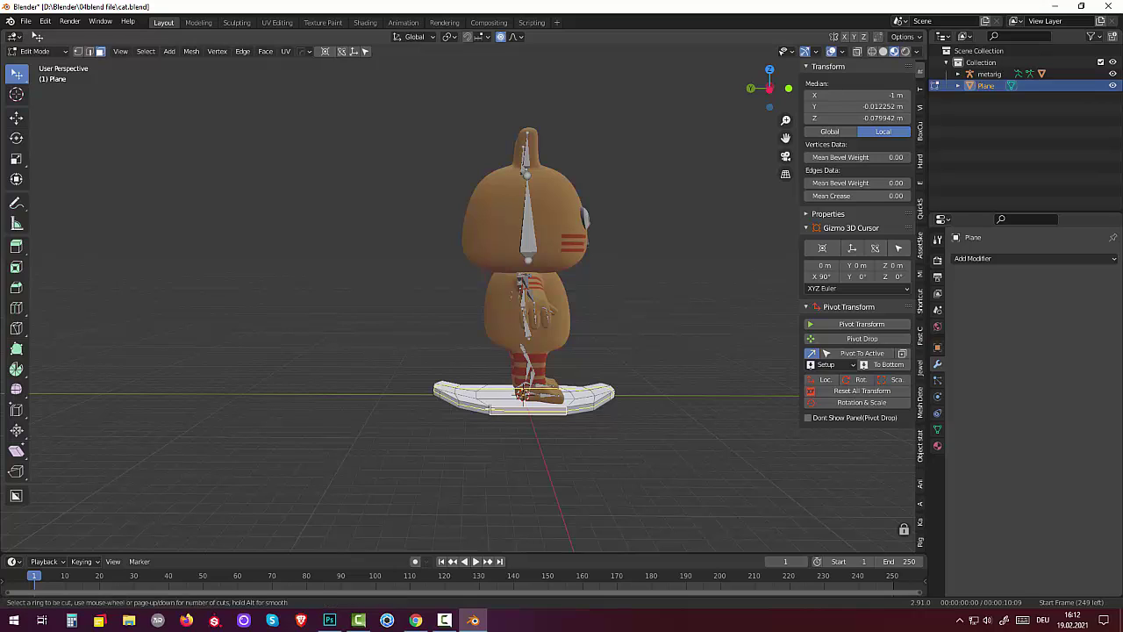
{"action": "key", "text": "g"}
{"action": "key", "text": "g"}
{"action": "left_click", "coordinate": [489, 404]}
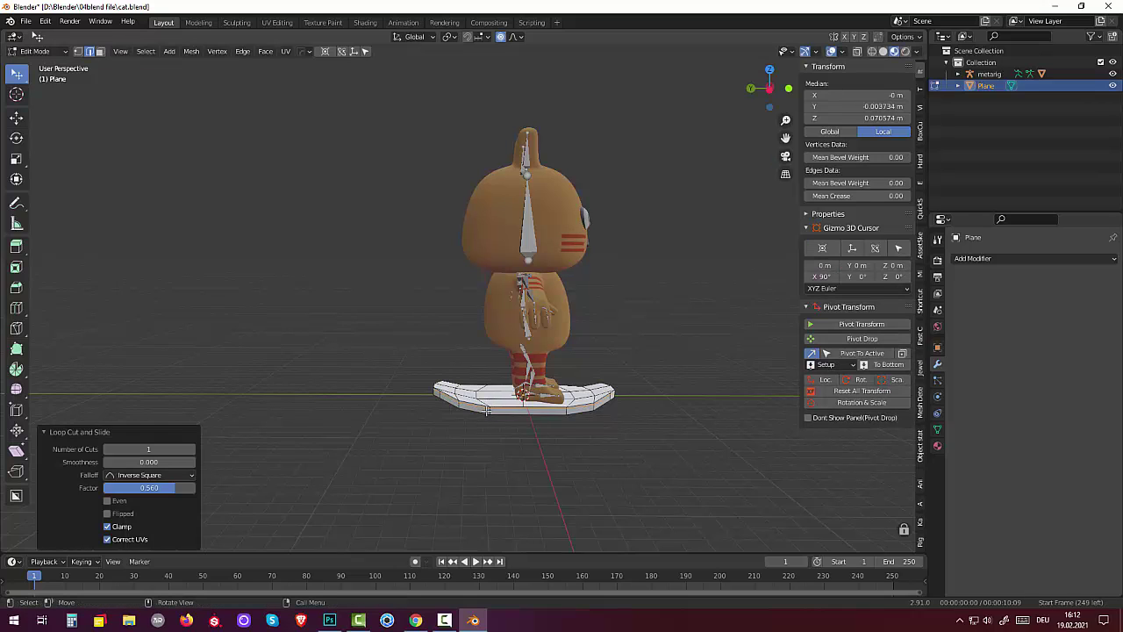
Cut another edge loop around the board's side edge and slide it slightly off centre
{"action": "left_click", "coordinate": [491, 413]}
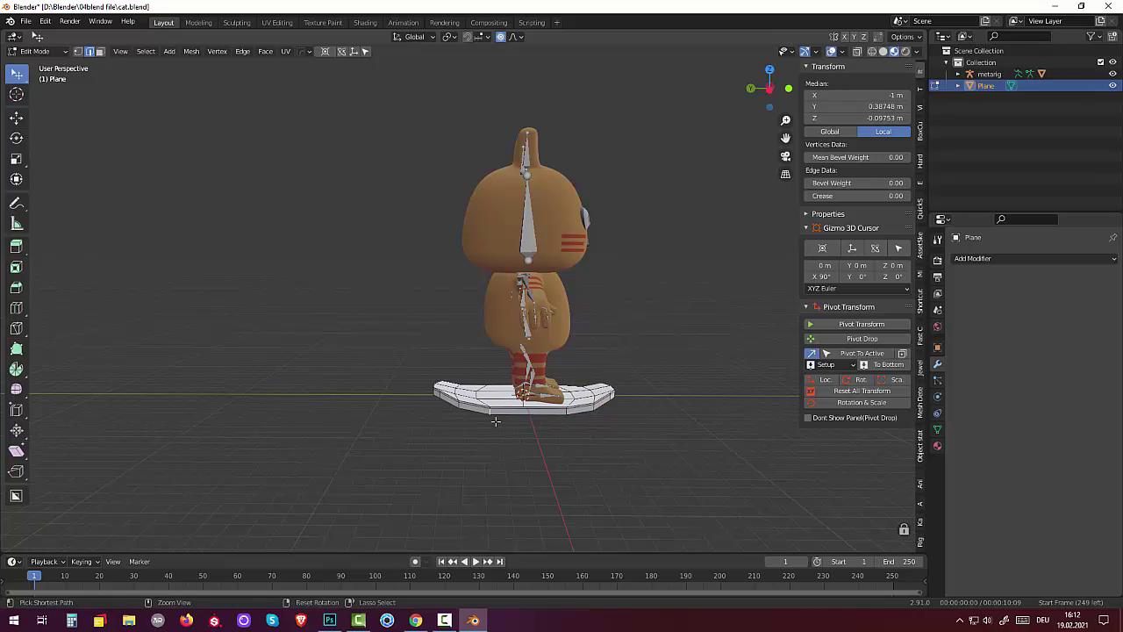
{"action": "key", "text": "ctrl+r"}
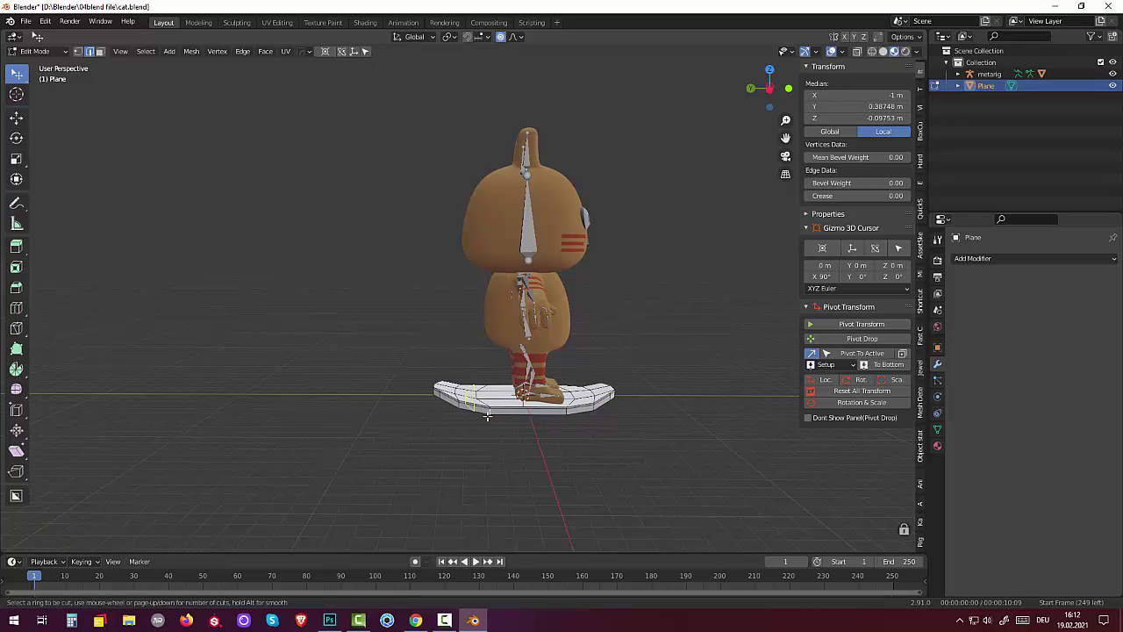
{"action": "left_click", "coordinate": [489, 416]}
{"action": "right_click", "coordinate": [489, 413]}
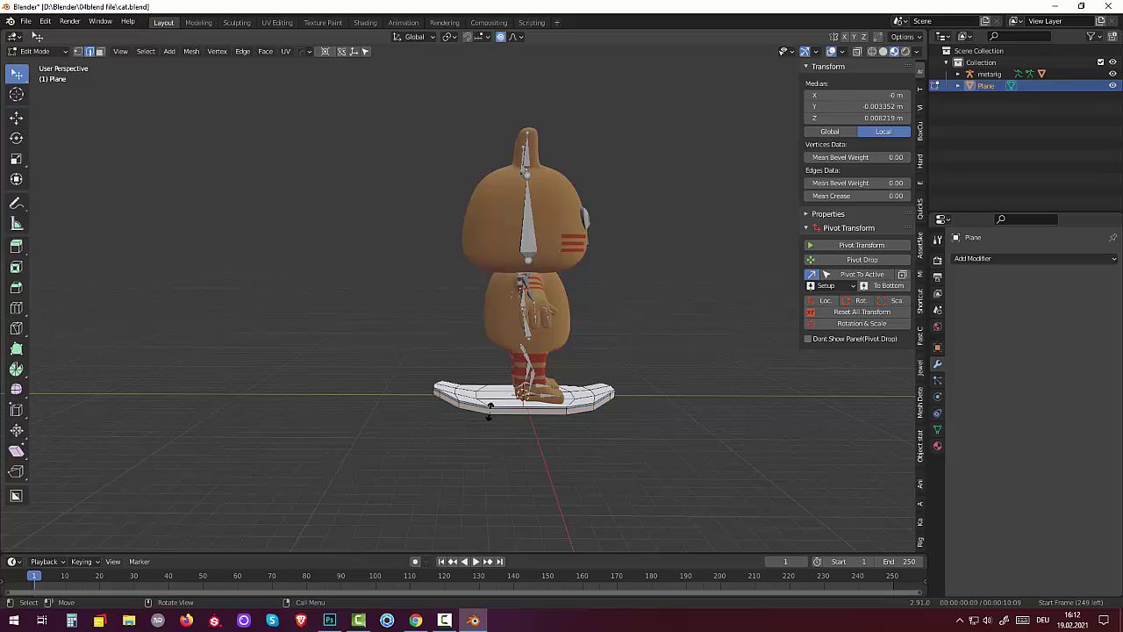
{"action": "key", "text": "g"}
{"action": "key", "text": "g"}
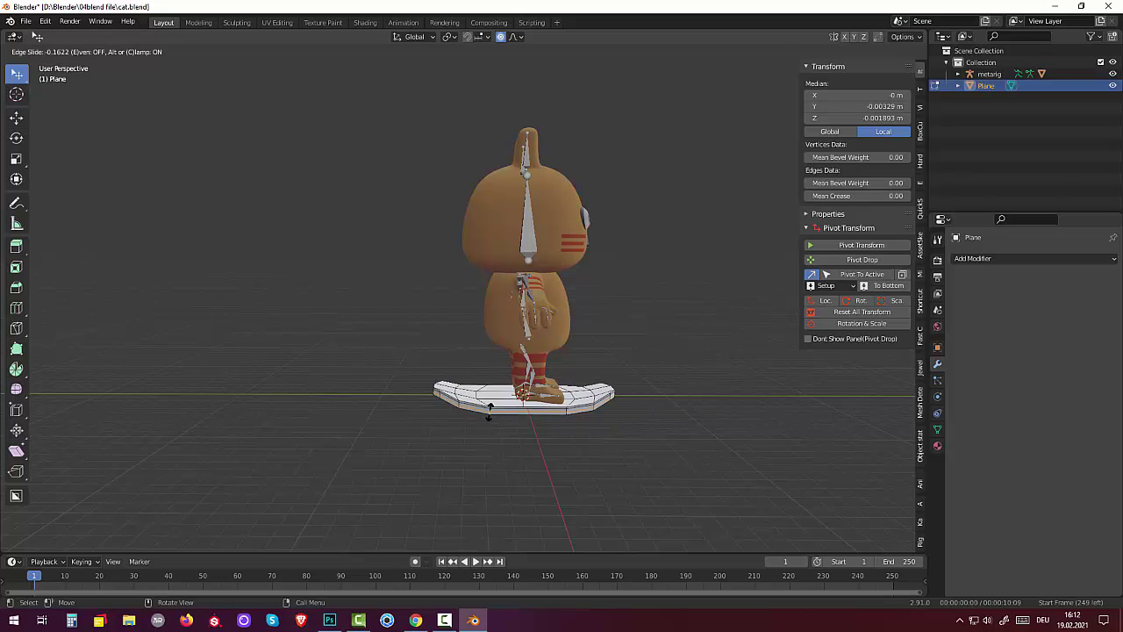
{"action": "left_click", "coordinate": [489, 409]}
{"action": "left_click", "coordinate": [633, 483]}
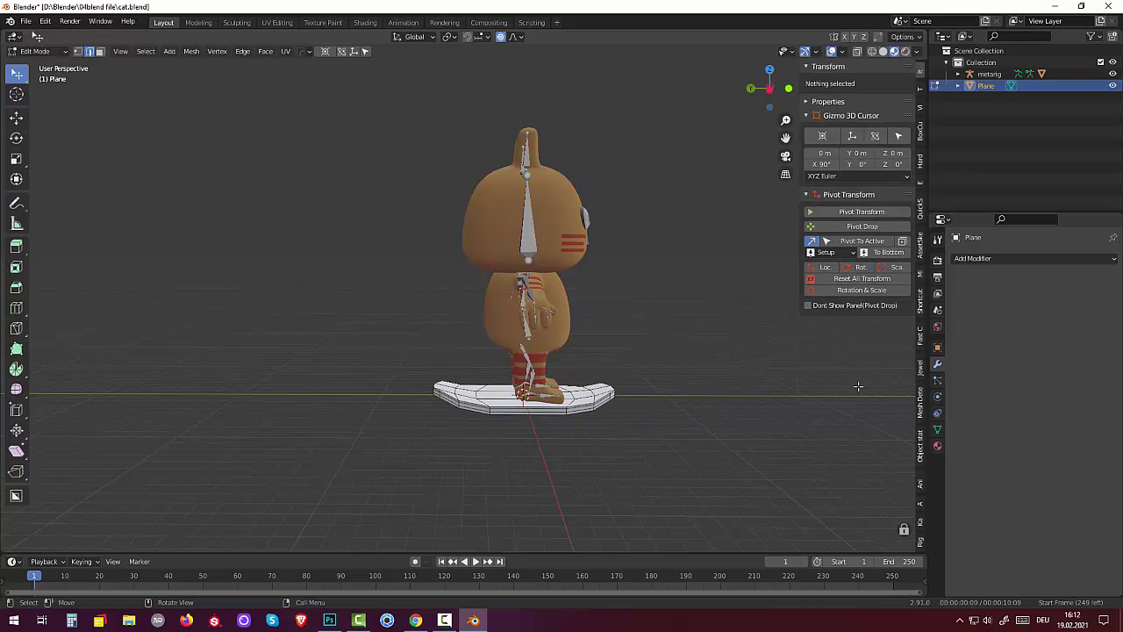
Add a Subdivision Surface modifier to the board and raise its viewport level from 1 to 2
{"action": "left_click", "coordinate": [973, 258]}
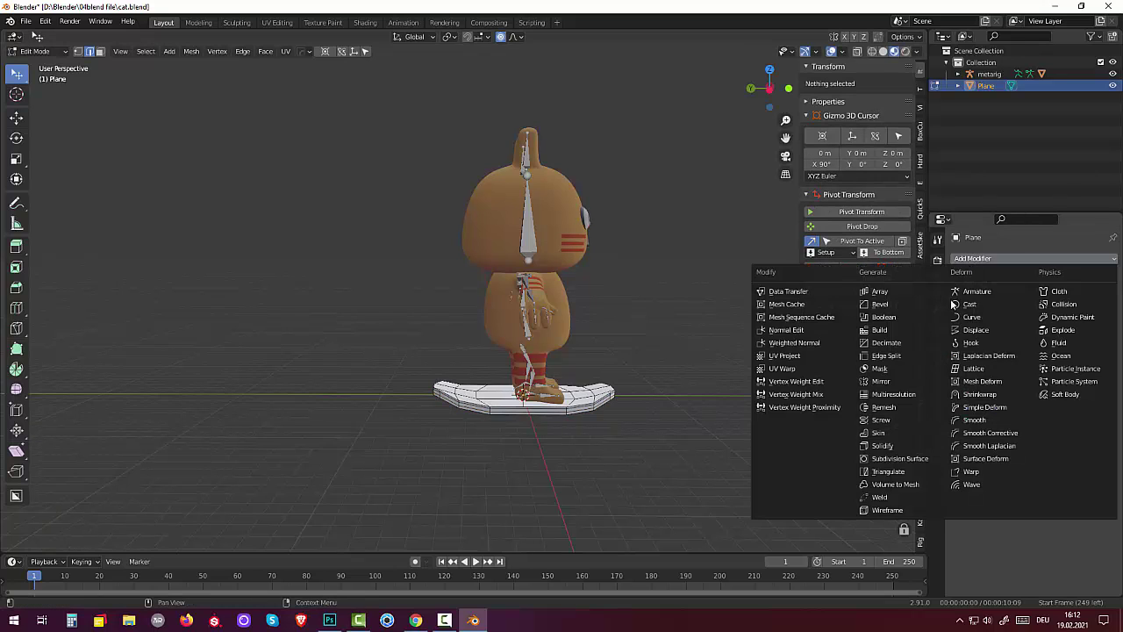
{"action": "left_click", "coordinate": [885, 458]}
{"action": "mouse_move", "coordinate": [765, 454]}
{"action": "middle_mouse_down"}
{"action": "mouse_move", "coordinate": [743, 504]}
{"action": "mouse_move", "coordinate": [722, 514]}
{"action": "mouse_move", "coordinate": [644, 486]}
{"action": "mouse_move", "coordinate": [514, 403]}
{"action": "mouse_move", "coordinate": [459, 429]}
{"action": "mouse_move", "coordinate": [477, 462]}
{"action": "mouse_move", "coordinate": [543, 488]}
{"action": "mouse_move", "coordinate": [553, 459]}
{"action": "mouse_move", "coordinate": [554, 484]}
{"action": "middle_mouse_up"}
{"action": "left_click", "coordinate": [1099, 337]}
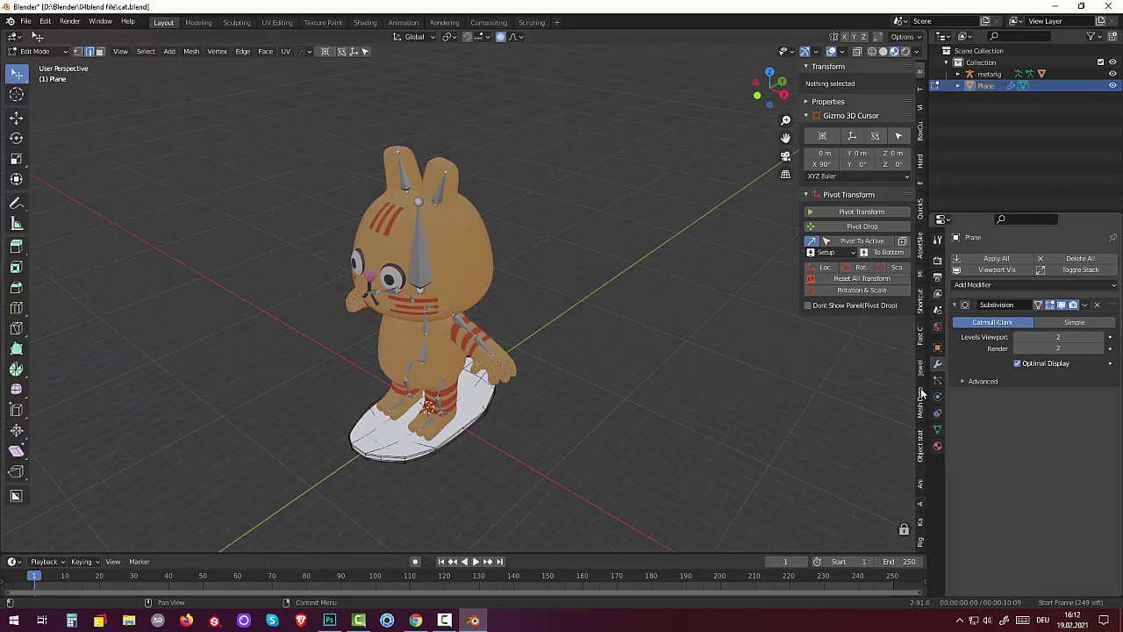
{"action": "mouse_move", "coordinate": [702, 449]}
{"action": "middle_mouse_down"}
{"action": "mouse_move", "coordinate": [802, 439]}
{"action": "mouse_move", "coordinate": [828, 412]}
{"action": "mouse_move", "coordinate": [809, 419]}
{"action": "middle_mouse_up"}
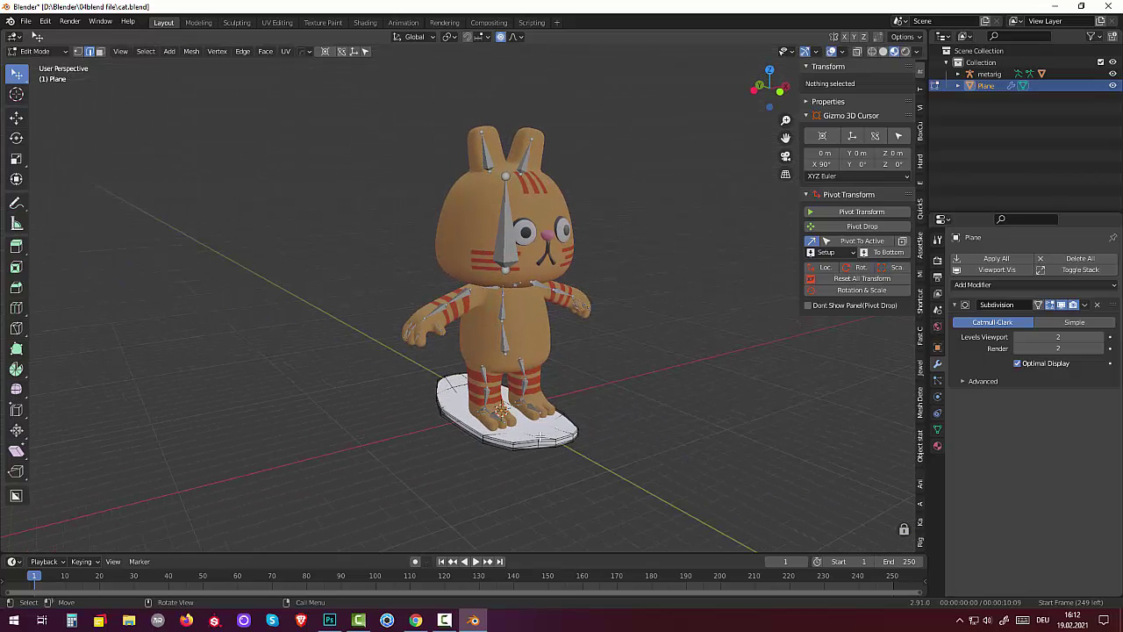
{"action": "right_click", "coordinate": [487, 437]}
{"action": "left_click", "coordinate": [35, 51]}
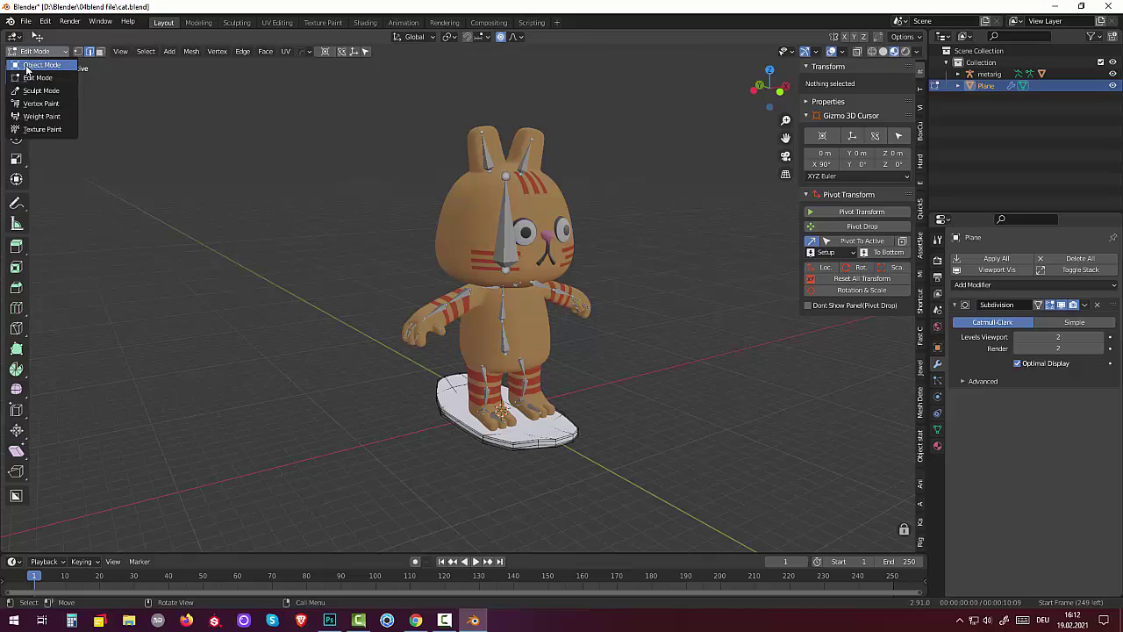
Return the board to Object Mode, shade it smooth, and enable Auto Smooth at 30° under Normals
{"action": "left_click", "coordinate": [35, 58]}
{"action": "right_click", "coordinate": [547, 435]}
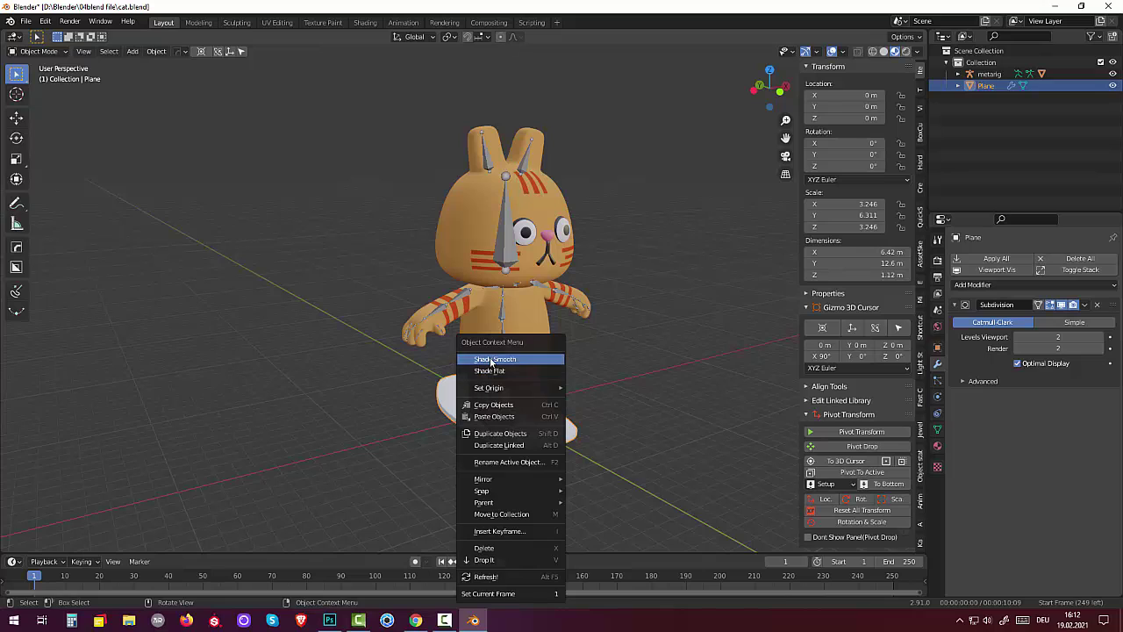
{"action": "left_click", "coordinate": [490, 358]}
{"action": "left_click", "coordinate": [937, 430]}
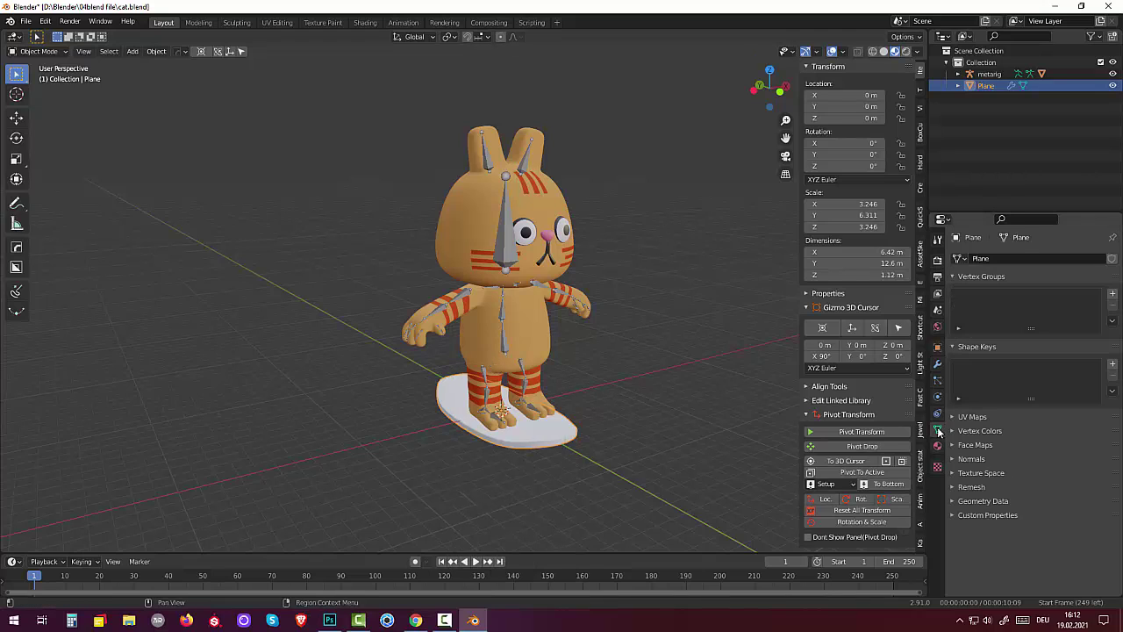
{"action": "left_click", "coordinate": [956, 460]}
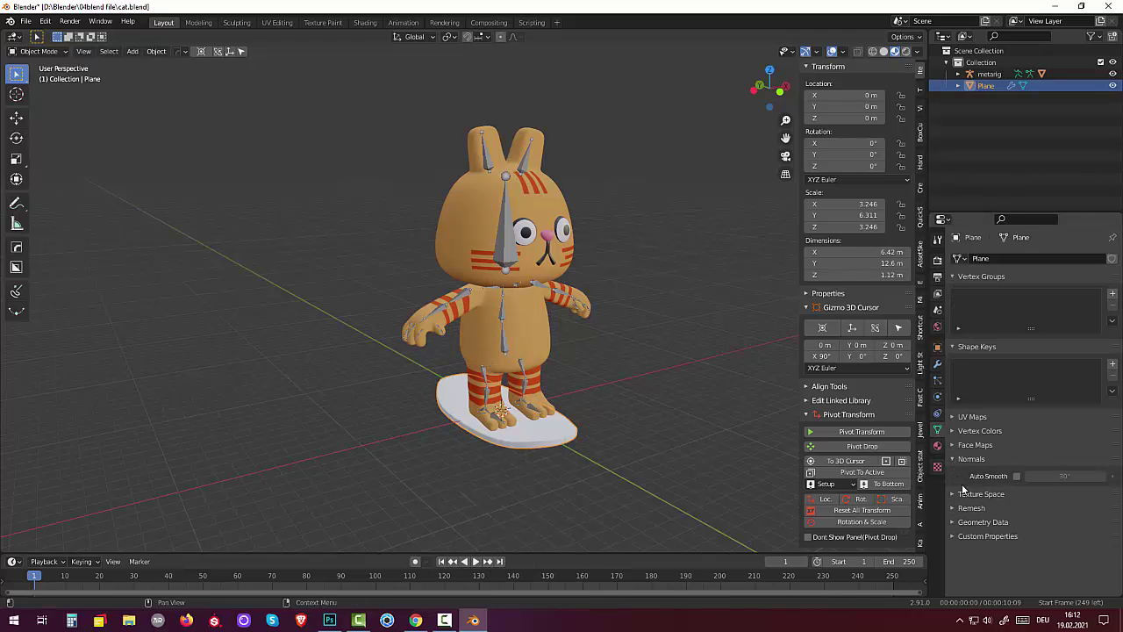
{"action": "left_click", "coordinate": [1016, 476]}
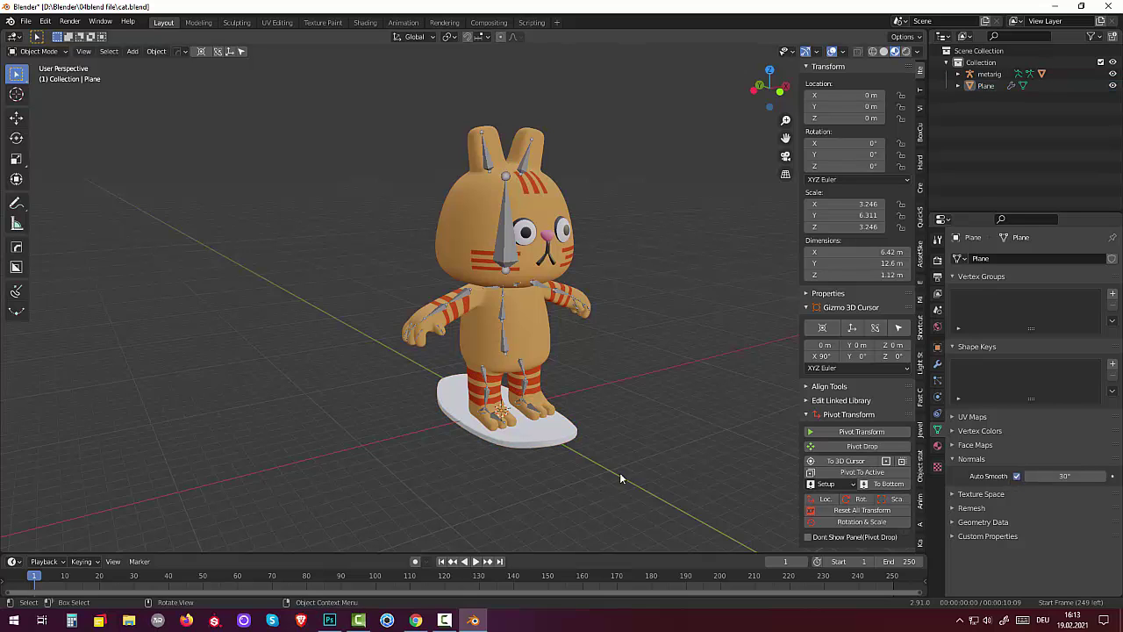
{"action": "mouse_move", "coordinate": [619, 472]}
{"action": "middle_mouse_down"}
{"action": "mouse_move", "coordinate": [712, 470]}
{"action": "mouse_move", "coordinate": [726, 445]}
{"action": "mouse_move", "coordinate": [694, 456]}
{"action": "mouse_move", "coordinate": [670, 351]}
{"action": "mouse_move", "coordinate": [609, 456]}
{"action": "mouse_move", "coordinate": [673, 441]}
{"action": "mouse_move", "coordinate": [599, 446]}
{"action": "middle_mouse_up"}
{"action": "scroll", "coordinate": [598, 447], "scroll_direction": "down", "scroll_amount": 2}
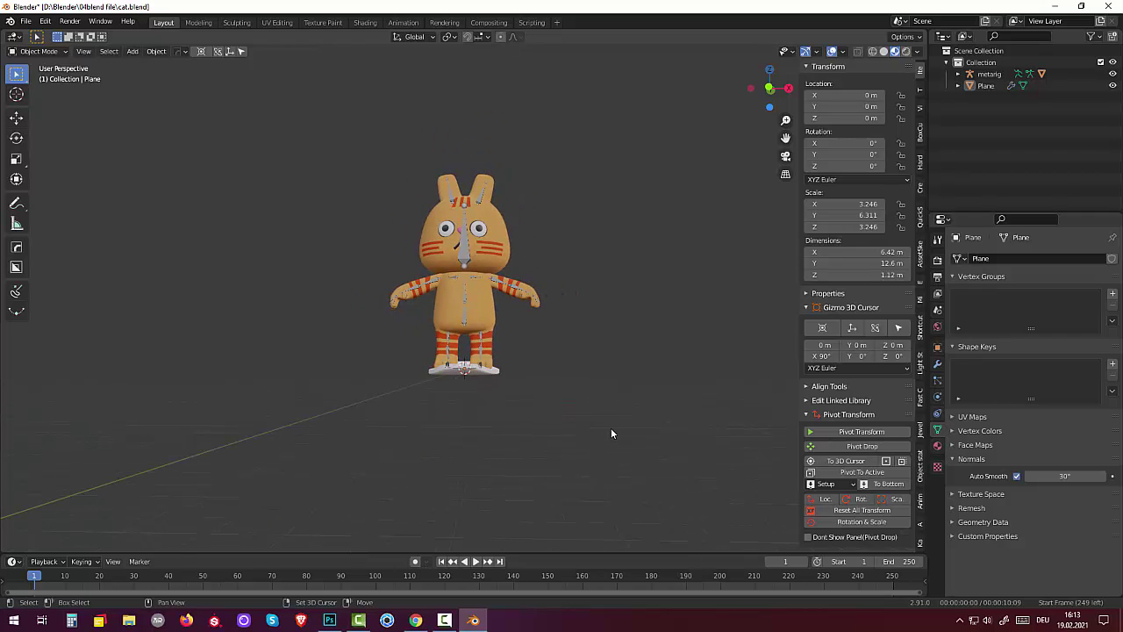
Add a new cube and move it along Y to about −11.83 m in front of the board
{"action": "key", "text": "shift+a"}
{"action": "mouse_move", "coordinate": [579, 359]}
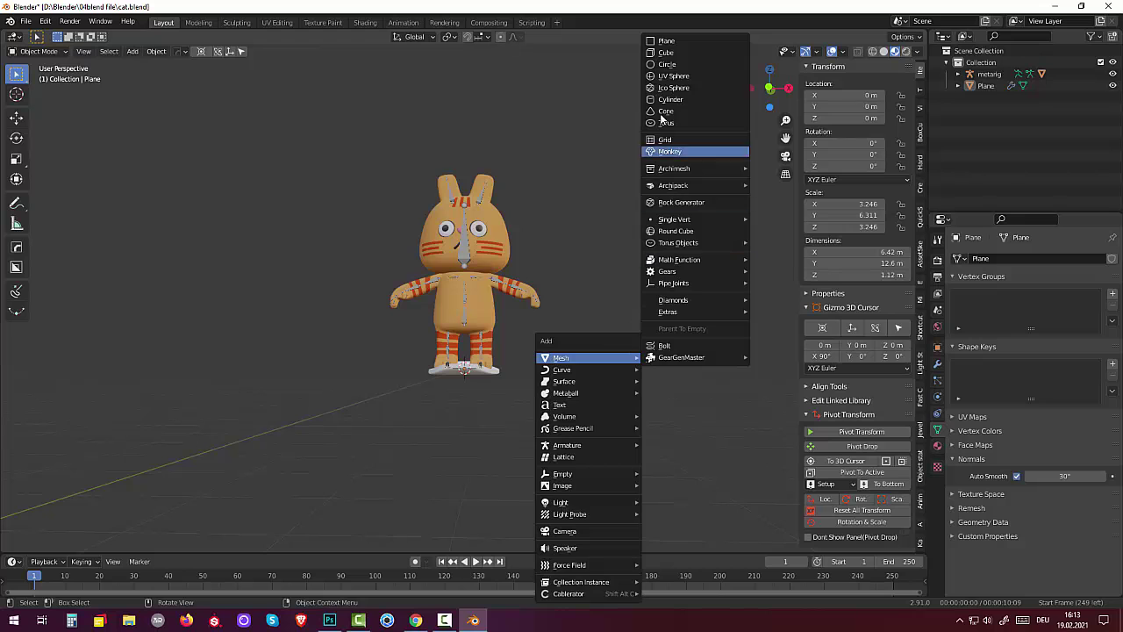
{"action": "left_click", "coordinate": [660, 53]}
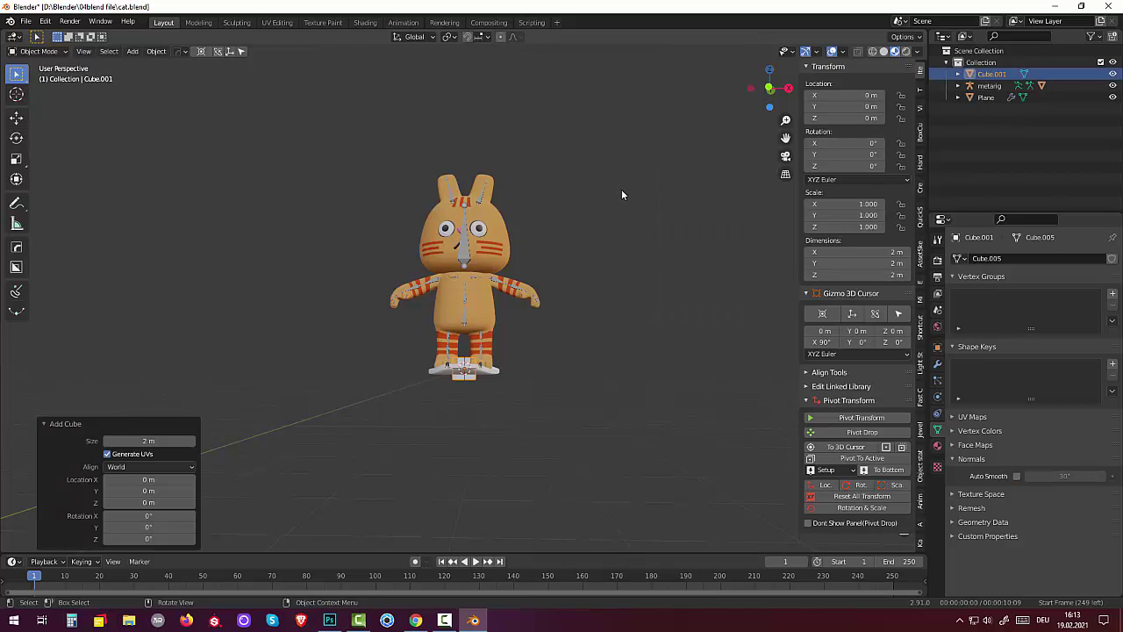
{"action": "mouse_move", "coordinate": [621, 188]}
{"action": "middle_mouse_down"}
{"action": "mouse_move", "coordinate": [739, 206]}
{"action": "mouse_move", "coordinate": [709, 230]}
{"action": "middle_mouse_up"}
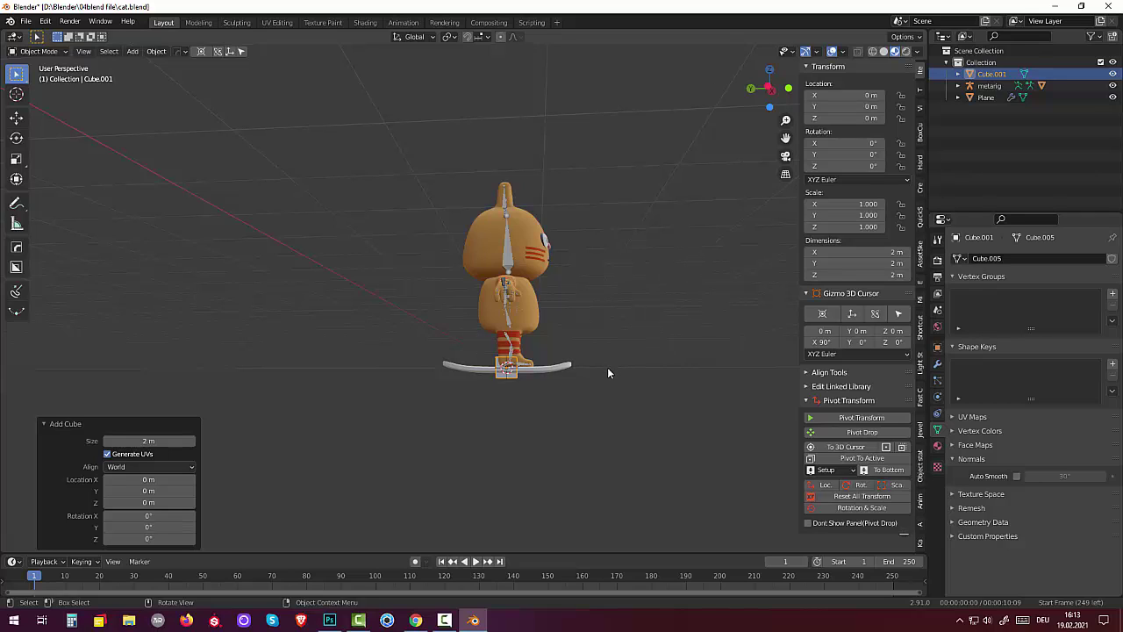
{"action": "key", "text": "g"}
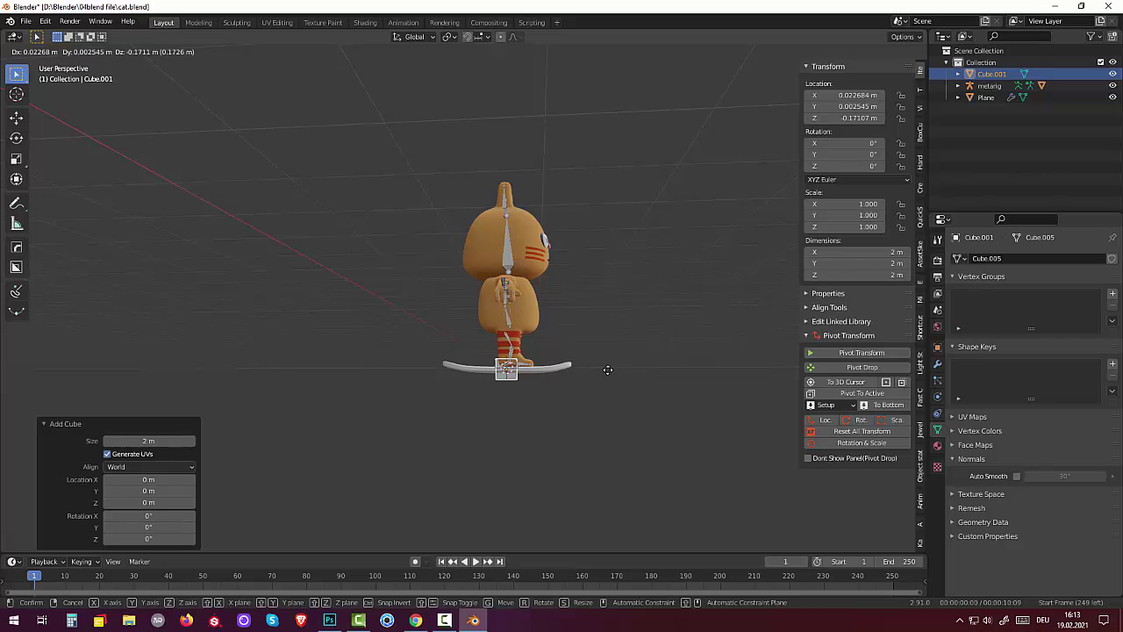
{"action": "key", "text": "y"}
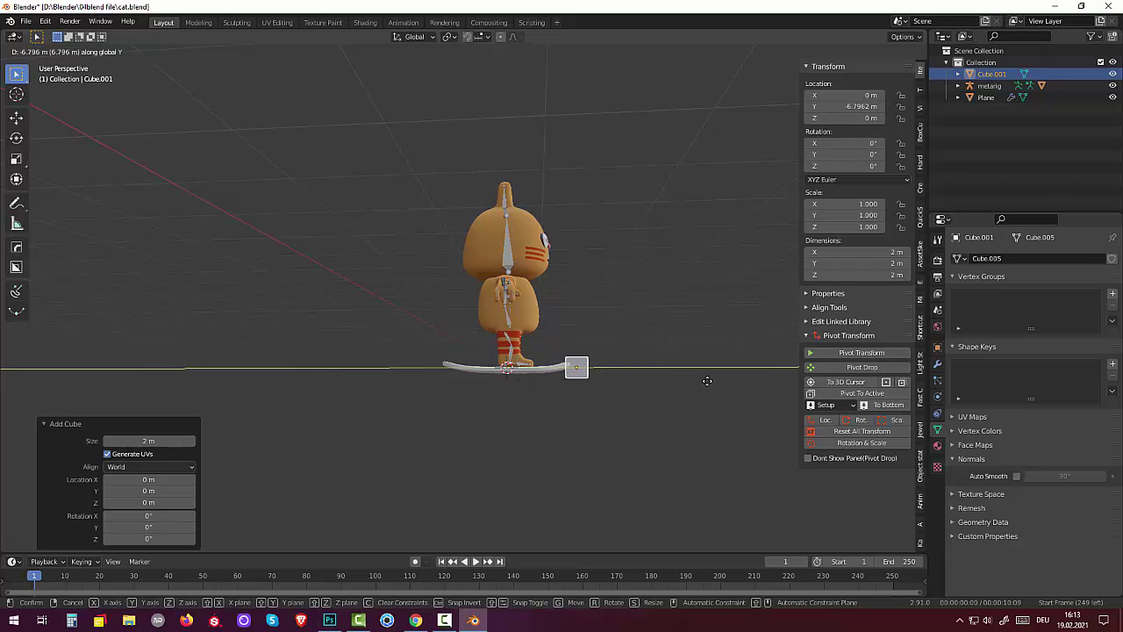
{"action": "left_click", "coordinate": [708, 399]}
{"action": "mouse_move", "coordinate": [708, 399]}
{"action": "middle_mouse_down"}
{"action": "mouse_move", "coordinate": [563, 407]}
{"action": "mouse_move", "coordinate": [579, 406]}
{"action": "middle_mouse_up"}
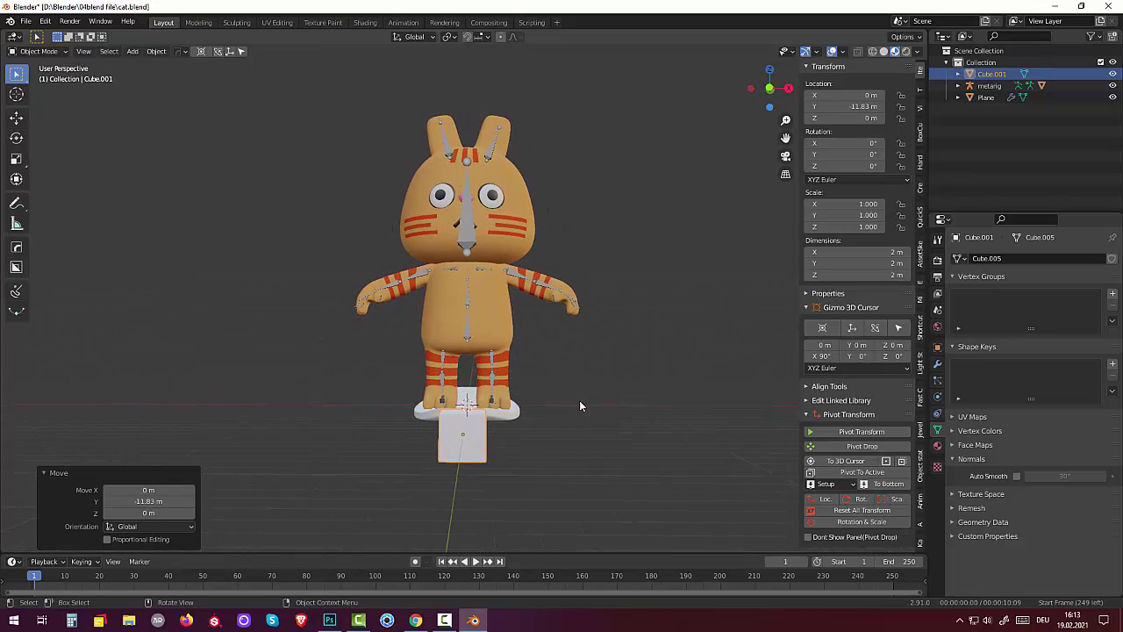
{"action": "mouse_move", "coordinate": [581, 404]}
{"action": "middle_mouse_down"}
{"action": "mouse_move", "coordinate": [602, 446]}
{"action": "mouse_move", "coordinate": [594, 419]}
{"action": "mouse_move", "coordinate": [560, 427]}
{"action": "middle_mouse_up"}
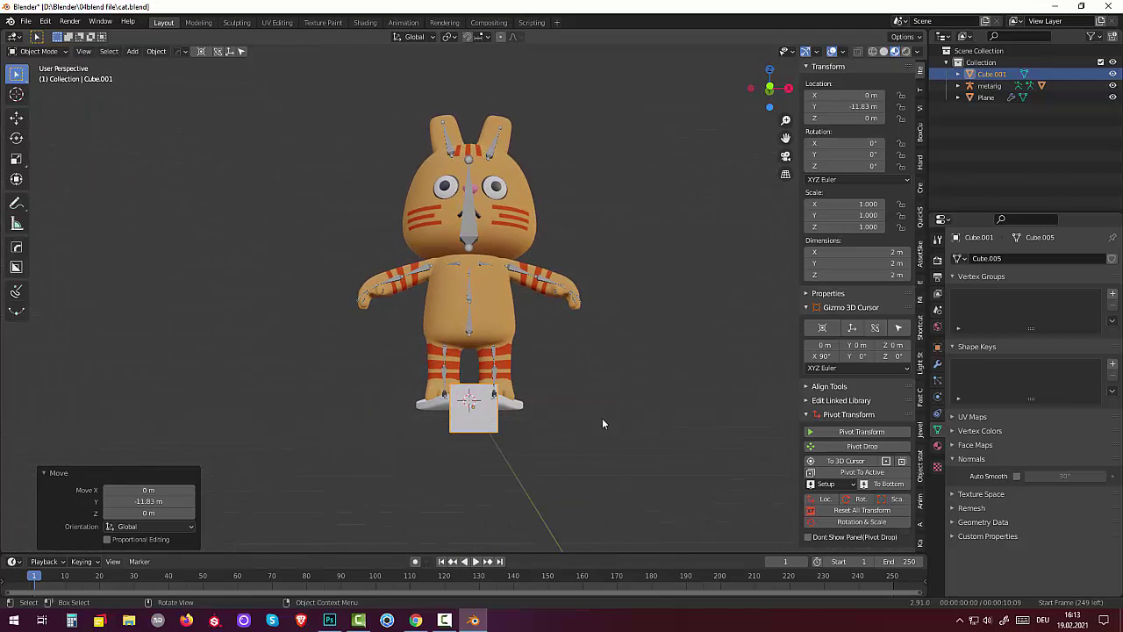
Rescale the cube, passing through 0.589, to a final 0.808, about 1.62 m per side
{"action": "key", "text": "s"}
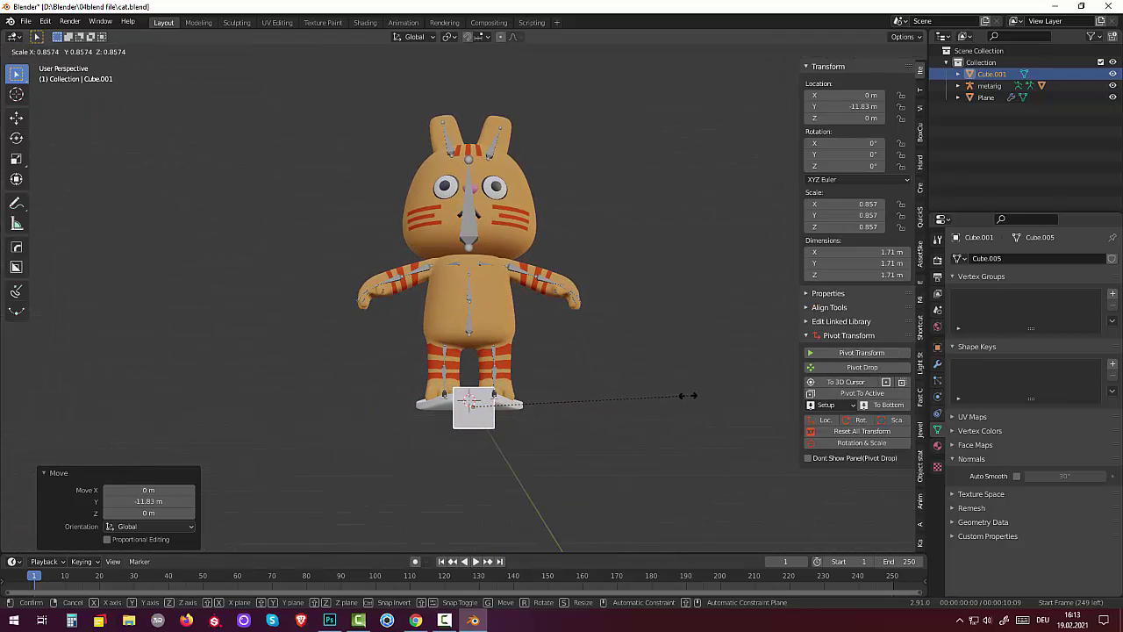
{"action": "left_click", "coordinate": [662, 405]}
{"action": "mouse_move", "coordinate": [663, 404]}
{"action": "middle_mouse_down"}
{"action": "mouse_move", "coordinate": [669, 440]}
{"action": "mouse_move", "coordinate": [665, 429]}
{"action": "middle_mouse_up"}
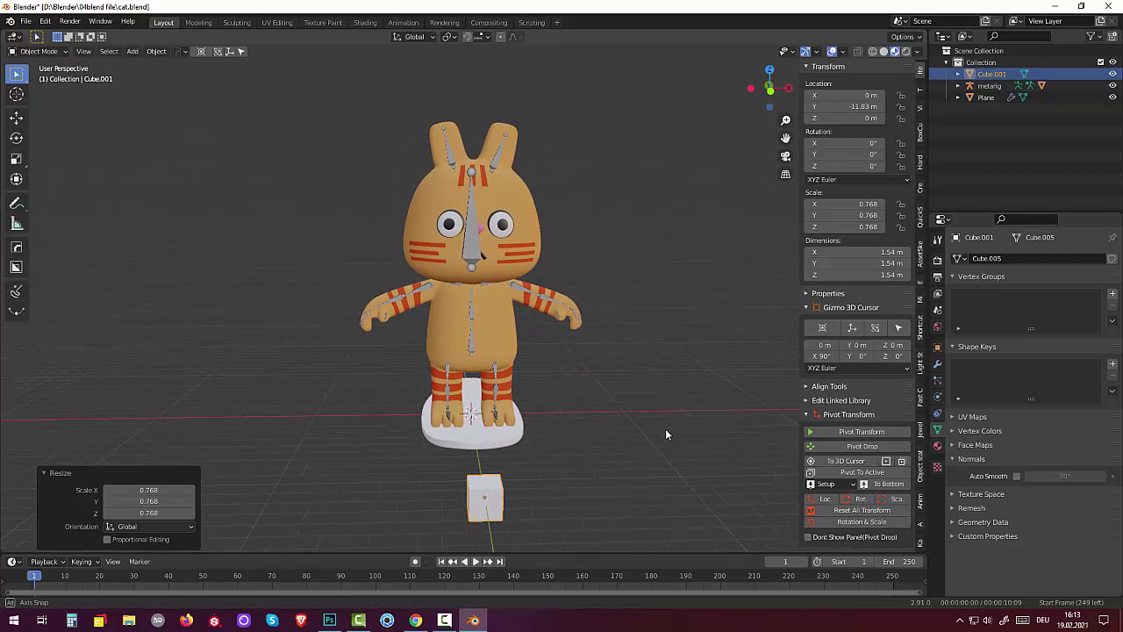
{"action": "left_click", "coordinate": [493, 503]}
{"action": "middle_click_drag", "start_coordinate": [493, 502], "coordinate": [489, 487]}
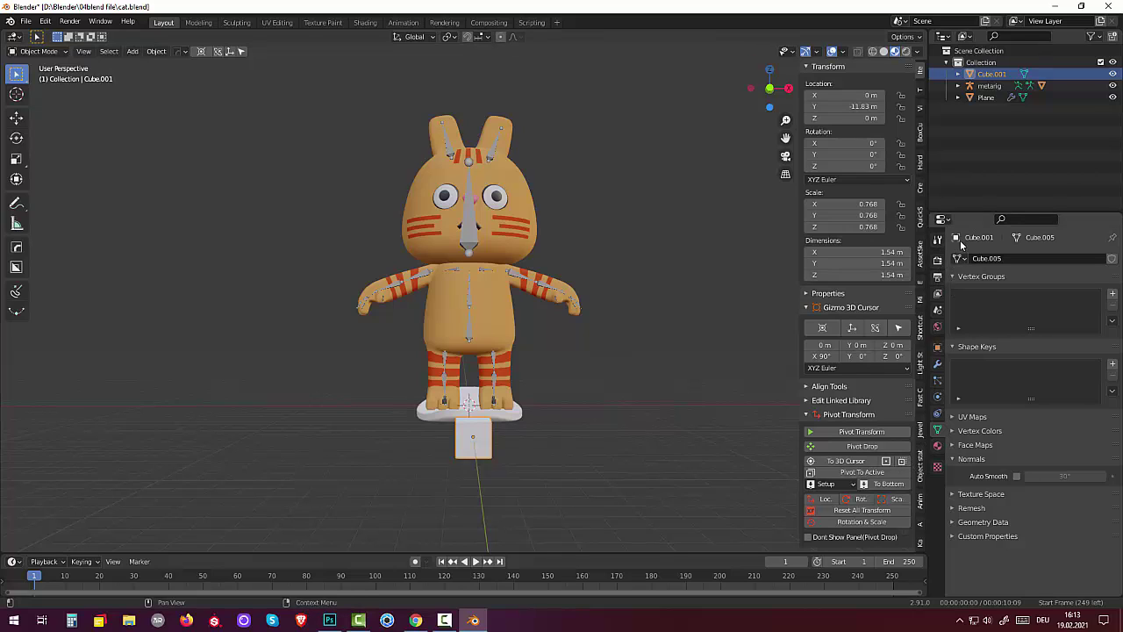
{"action": "key", "text": "s"}
{"action": "left_click", "coordinate": [502, 450]}
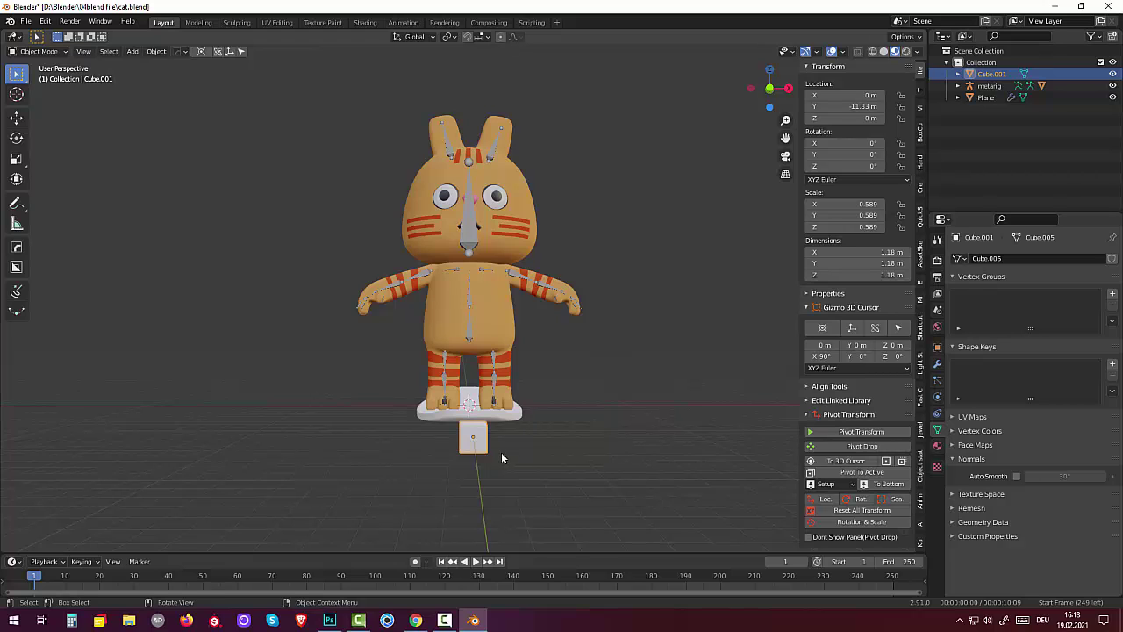
{"action": "middle_click_drag", "start_coordinate": [515, 458], "coordinate": [516, 473]}
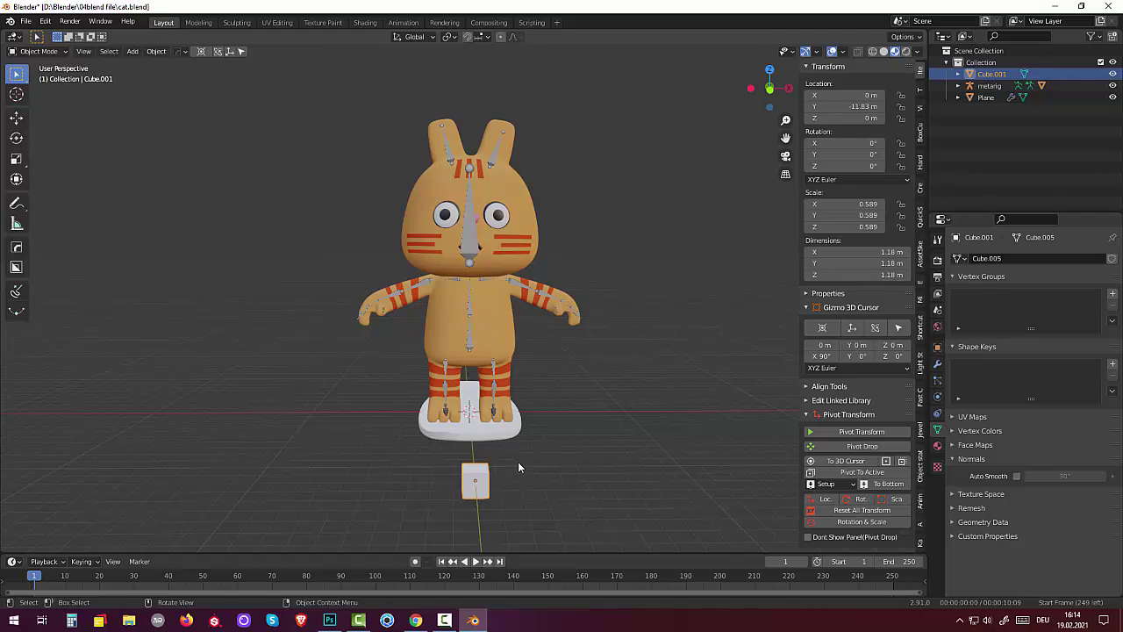
{"action": "key", "text": "s"}
{"action": "left_click", "coordinate": [532, 467]}
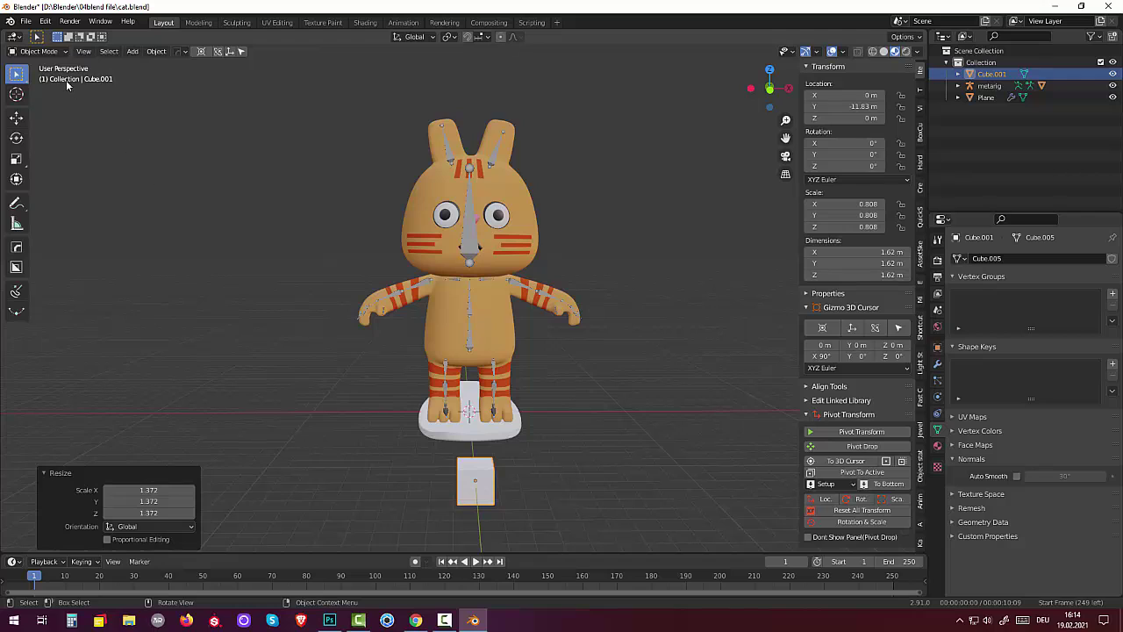
In Edit Mode, cut two evenly spaced edge loops around the small cube, splitting it into three bands
{"action": "key", "text": "Tab"}
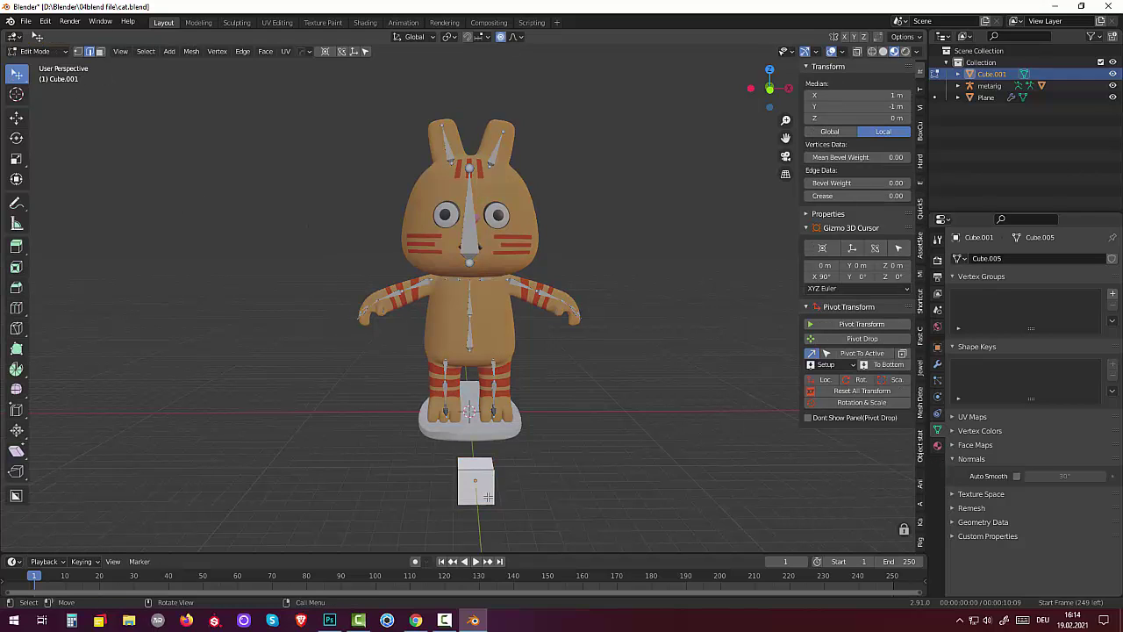
{"action": "key", "text": "ctrl"}
{"action": "key", "text": "ctrl+r"}
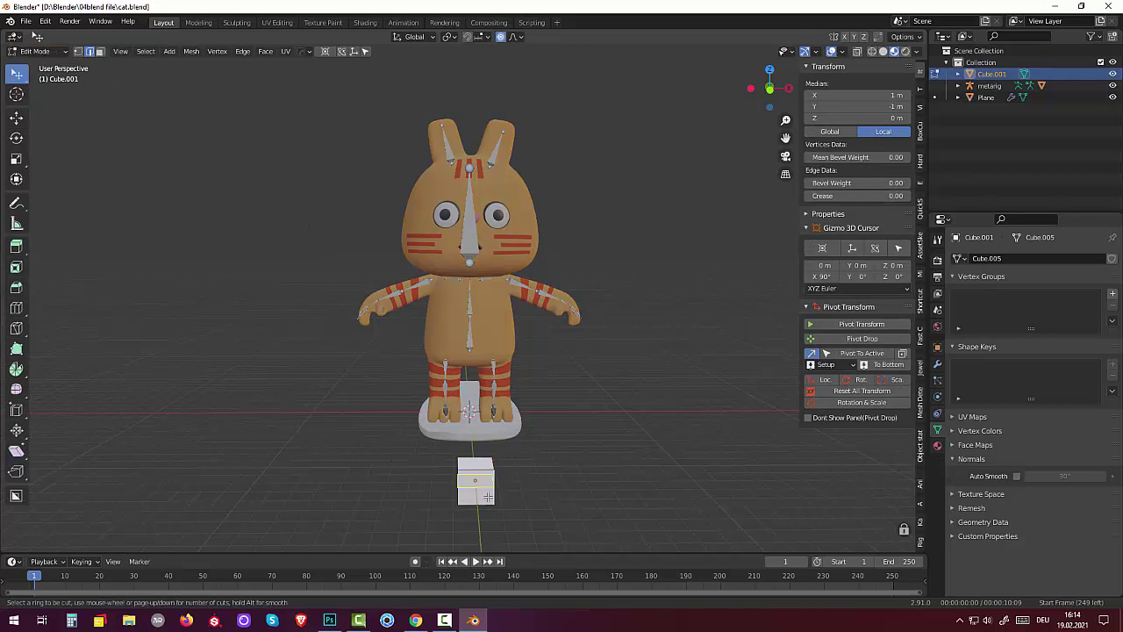
{"action": "scroll", "coordinate": [487, 496], "scroll_direction": "up", "scroll_amount": 1}
{"action": "left_click", "coordinate": [487, 496]}
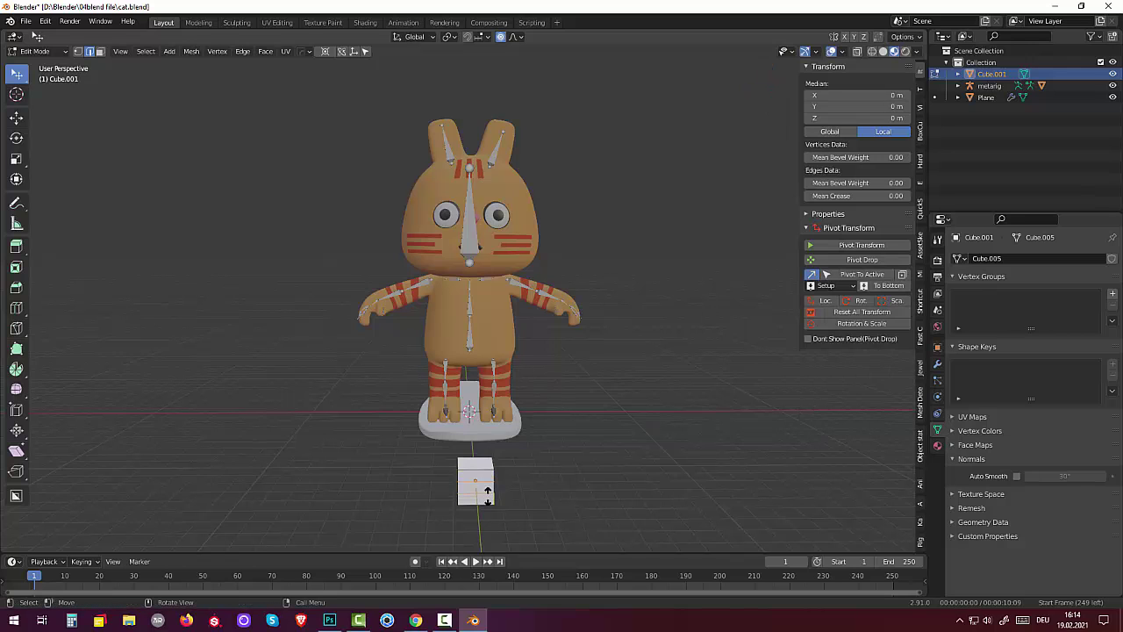
{"action": "right_click", "coordinate": [487, 496]}
{"action": "middle_click_drag", "start_coordinate": [571, 487], "coordinate": [569, 472]}
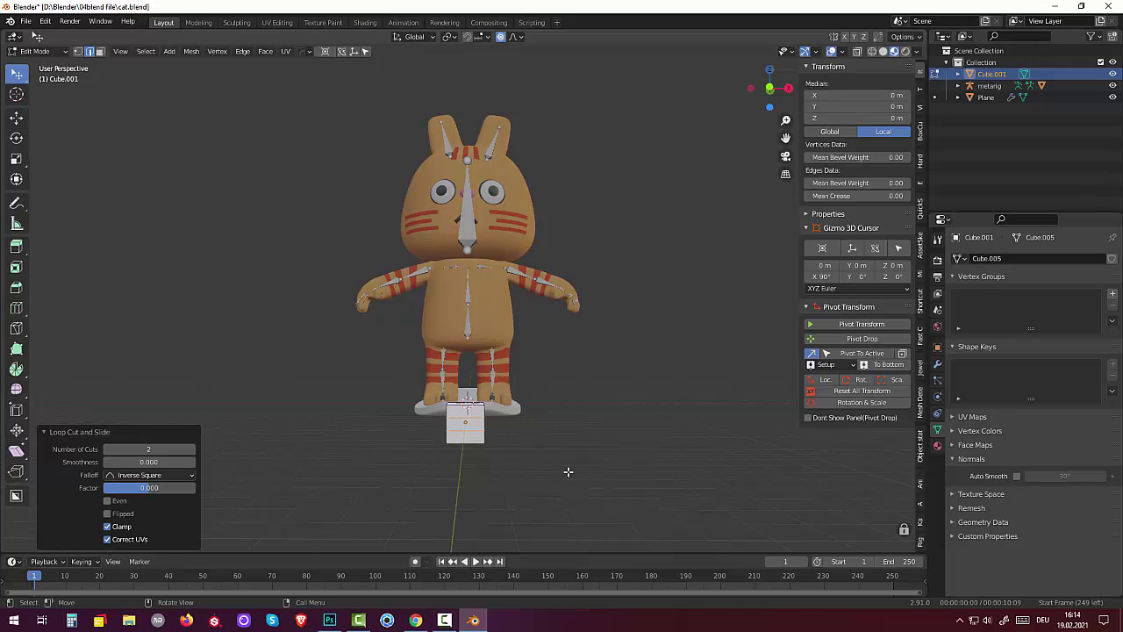
{"action": "mouse_move", "coordinate": [568, 473]}
{"action": "middle_mouse_down"}
{"action": "mouse_move", "coordinate": [512, 500]}
{"action": "mouse_move", "coordinate": [536, 502]}
{"action": "mouse_move", "coordinate": [513, 503]}
{"action": "mouse_move", "coordinate": [527, 492]}
{"action": "mouse_move", "coordinate": [514, 509]}
{"action": "mouse_move", "coordinate": [477, 512]}
{"action": "mouse_move", "coordinate": [434, 492]}
{"action": "mouse_move", "coordinate": [416, 466]}
{"action": "middle_mouse_up"}
Back in Object Mode, scale Cube.001 along Y to 0.538 (1.62 × 1.08 × 1.62 m) and reselect it
{"action": "left_click", "coordinate": [33, 51]}
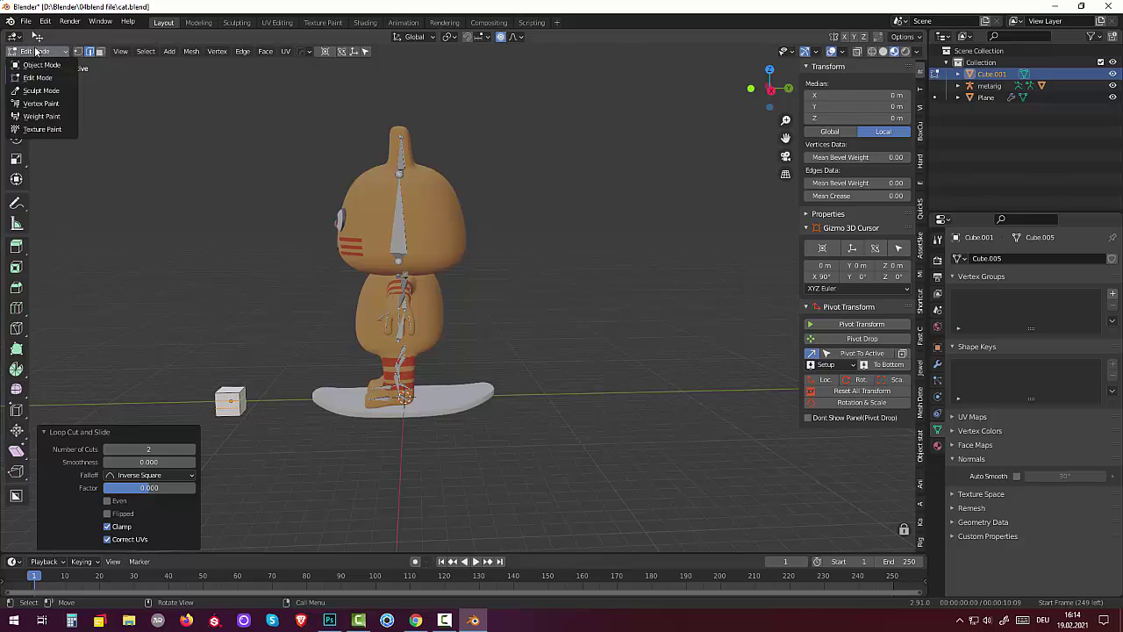
{"action": "left_click", "coordinate": [37, 66]}
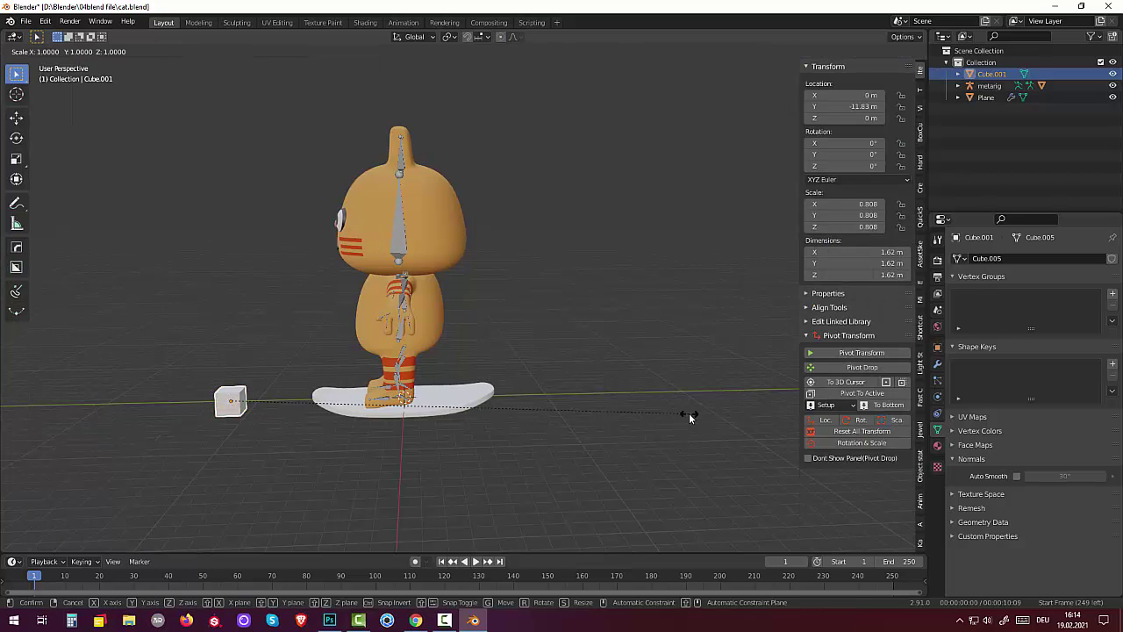
{"action": "key", "text": "s"}
{"action": "key", "text": "y"}
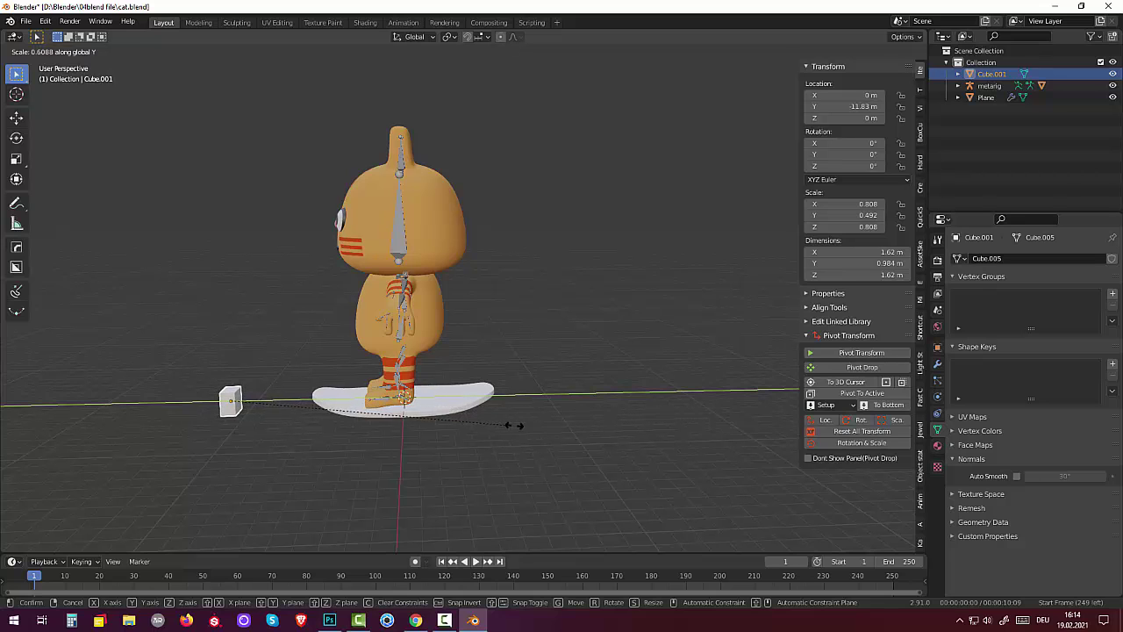
{"action": "left_click", "coordinate": [514, 426]}
{"action": "left_click", "coordinate": [337, 454]}
{"action": "mouse_move", "coordinate": [337, 453]}
{"action": "middle_mouse_down"}
{"action": "mouse_move", "coordinate": [448, 412]}
{"action": "mouse_move", "coordinate": [454, 462]}
{"action": "middle_mouse_up"}
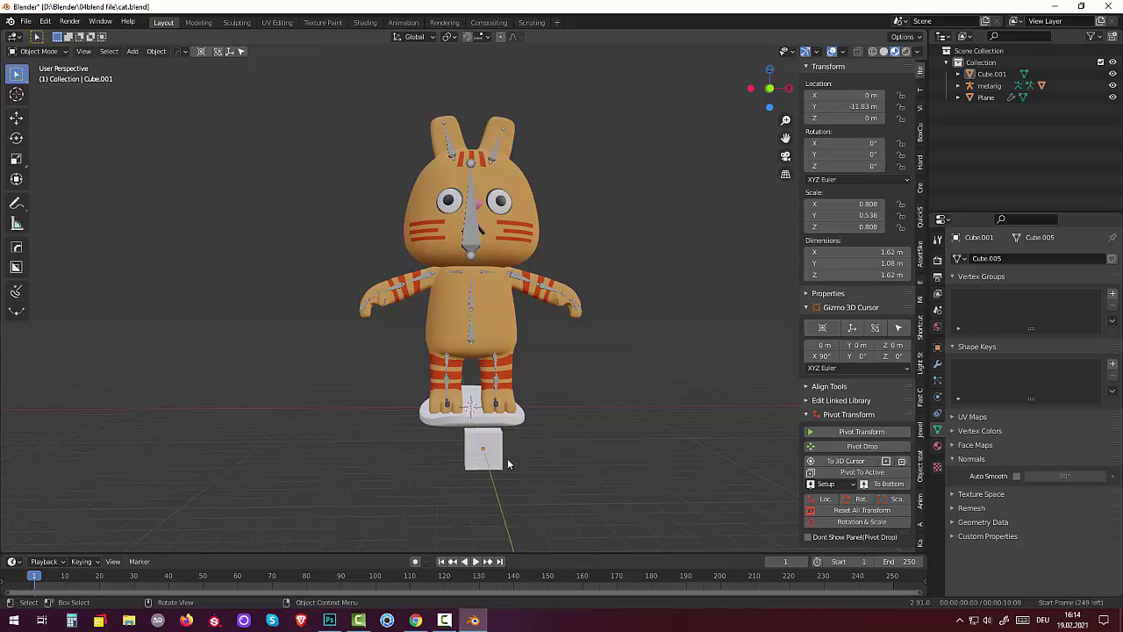
{"action": "left_click", "coordinate": [494, 444]}
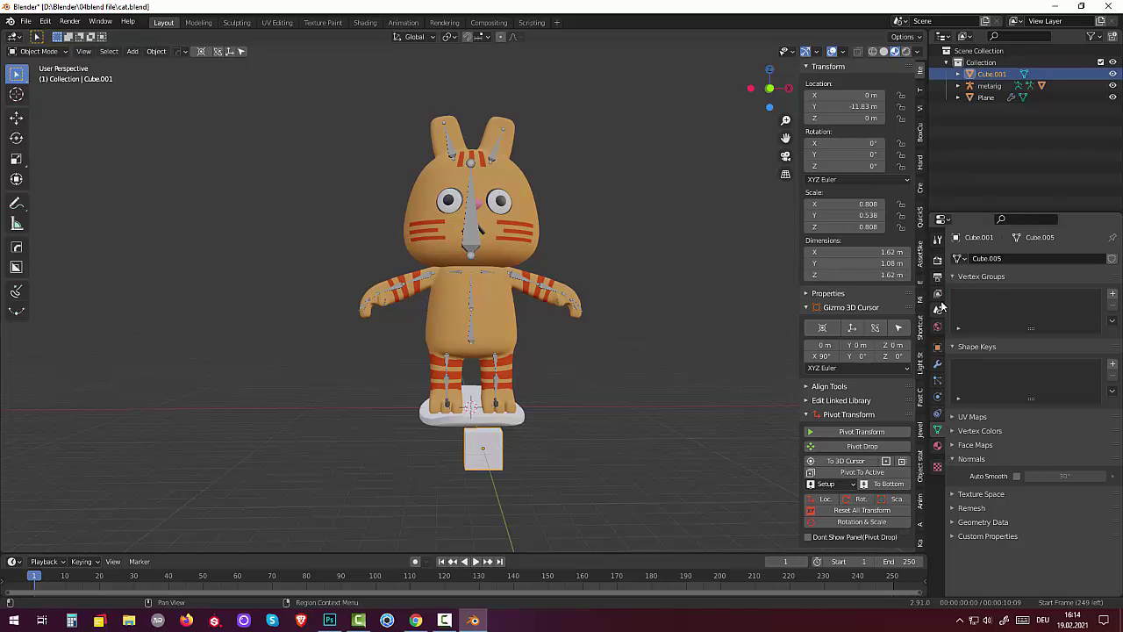
Put Cube.001 into Edit Mode and add a Subdivision Surface modifier, viewport level 1, render 2
{"action": "left_click", "coordinate": [55, 54]}
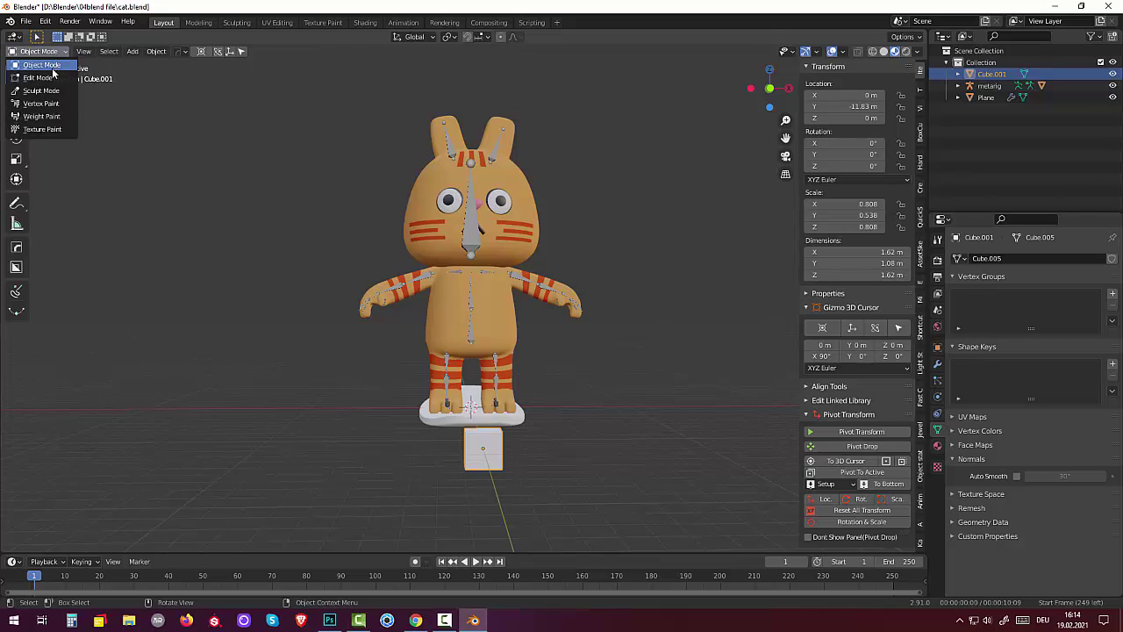
{"action": "left_click", "coordinate": [39, 77]}
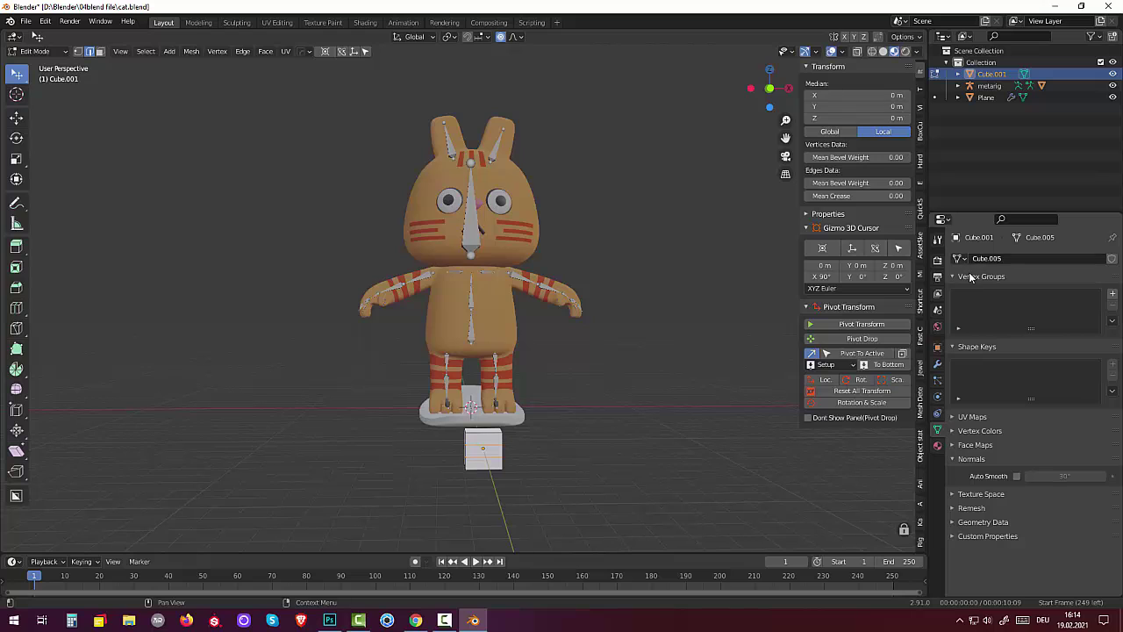
{"action": "left_click", "coordinate": [937, 363]}
{"action": "left_click", "coordinate": [963, 259]}
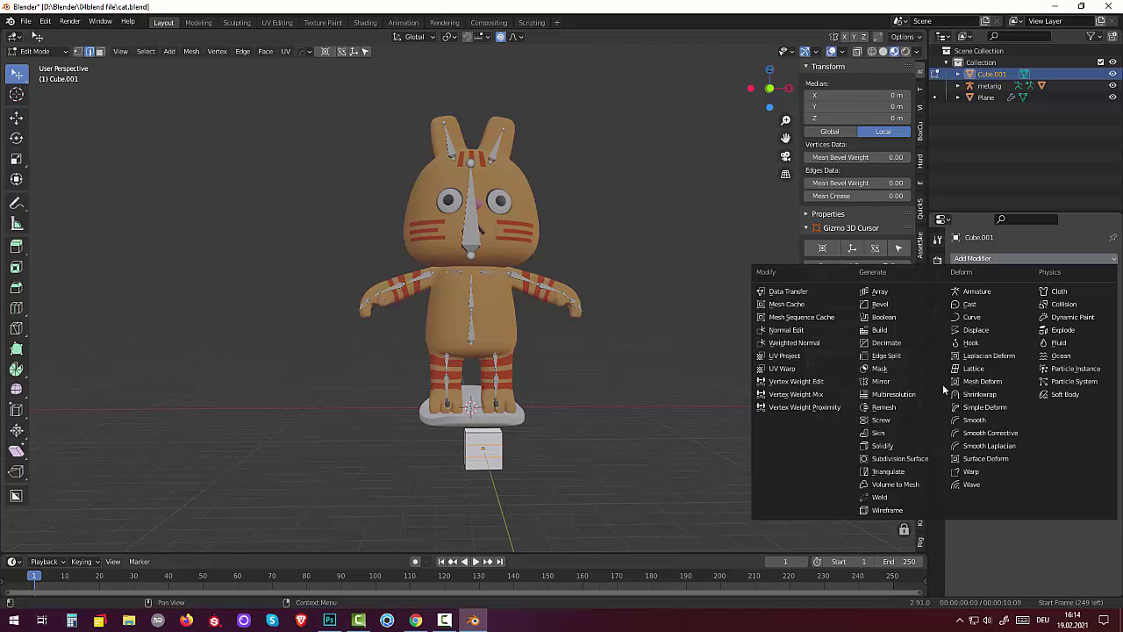
{"action": "left_click", "coordinate": [911, 458]}
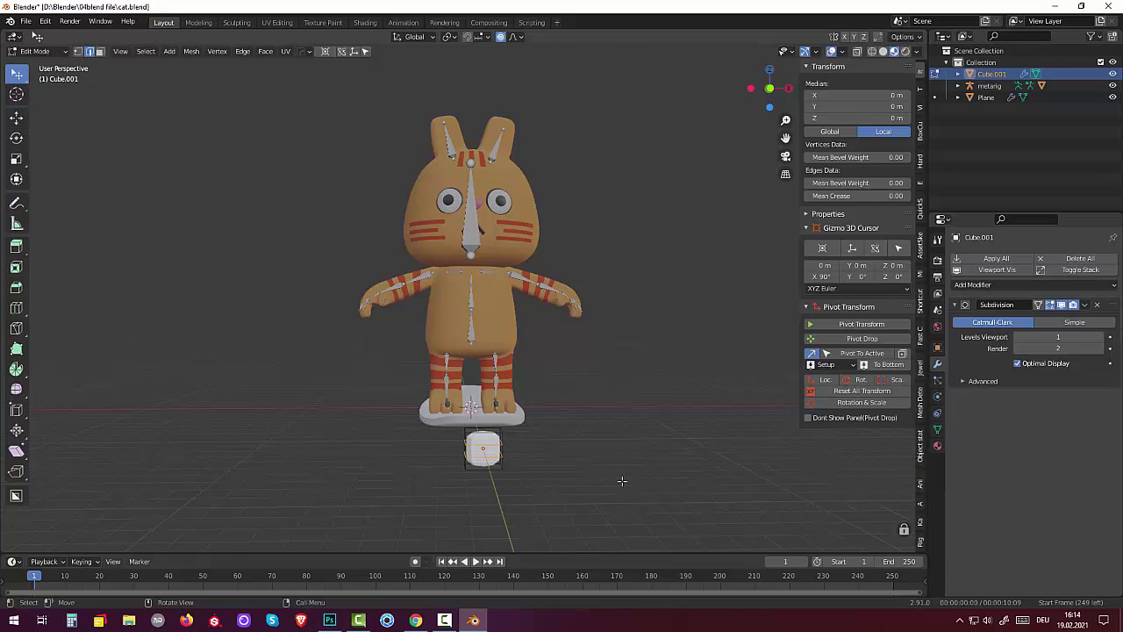
{"action": "middle_click_drag", "start_coordinate": [605, 465], "coordinate": [614, 474]}
{"action": "scroll", "coordinate": [602, 475], "scroll_direction": "up", "scroll_amount": 2}
Scale the selected middle with proportional falloff, first to 1.021, then pinch it to 0.321
{"action": "scroll", "coordinate": [601, 475], "scroll_direction": "up", "scroll_amount": 2}
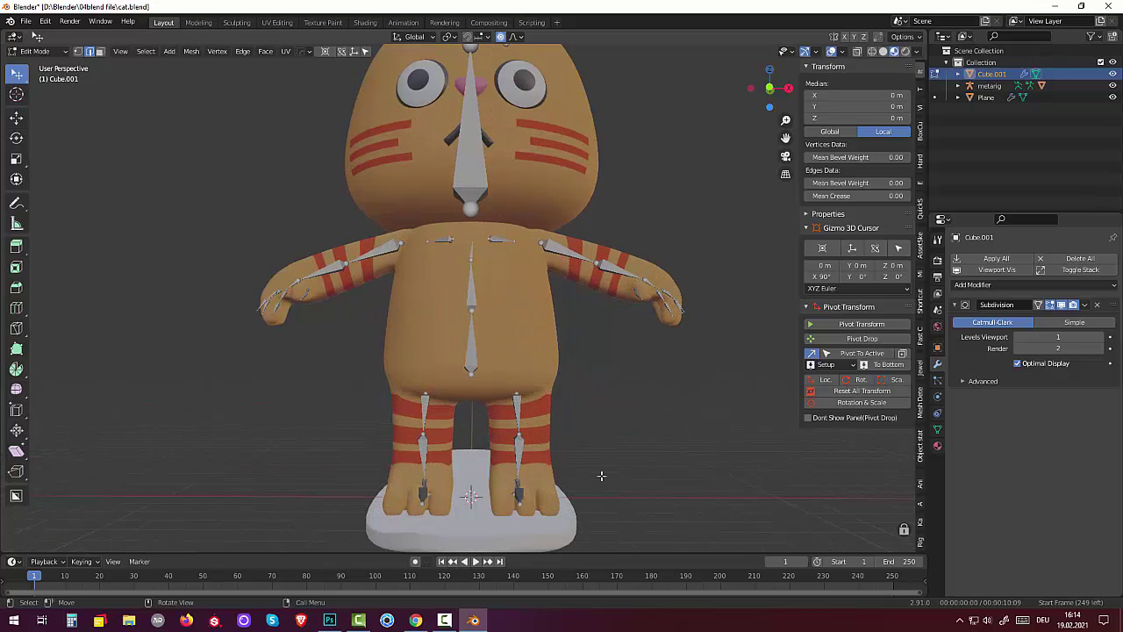
{"action": "scroll", "coordinate": [601, 476], "scroll_direction": "down", "scroll_amount": 2}
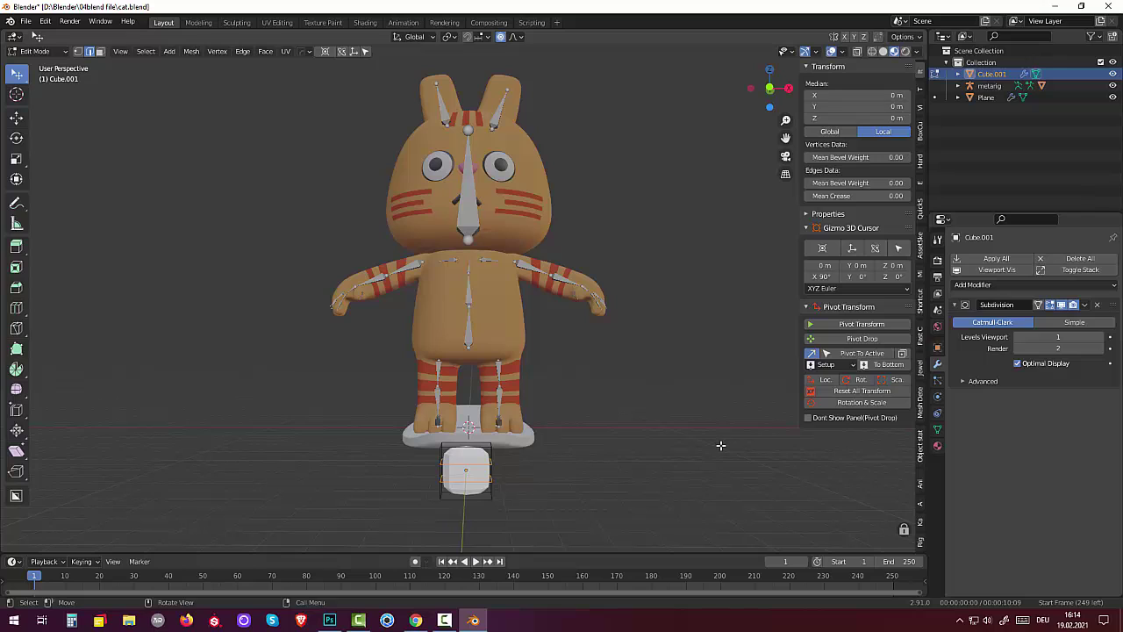
{"action": "key", "text": "s"}
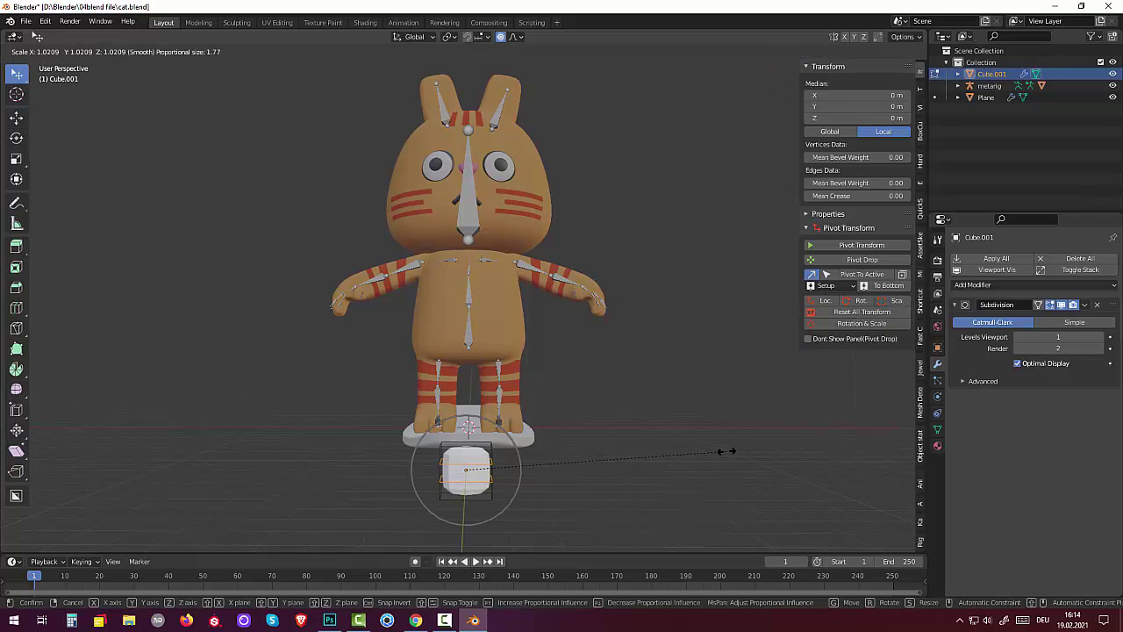
{"action": "left_click", "coordinate": [725, 421]}
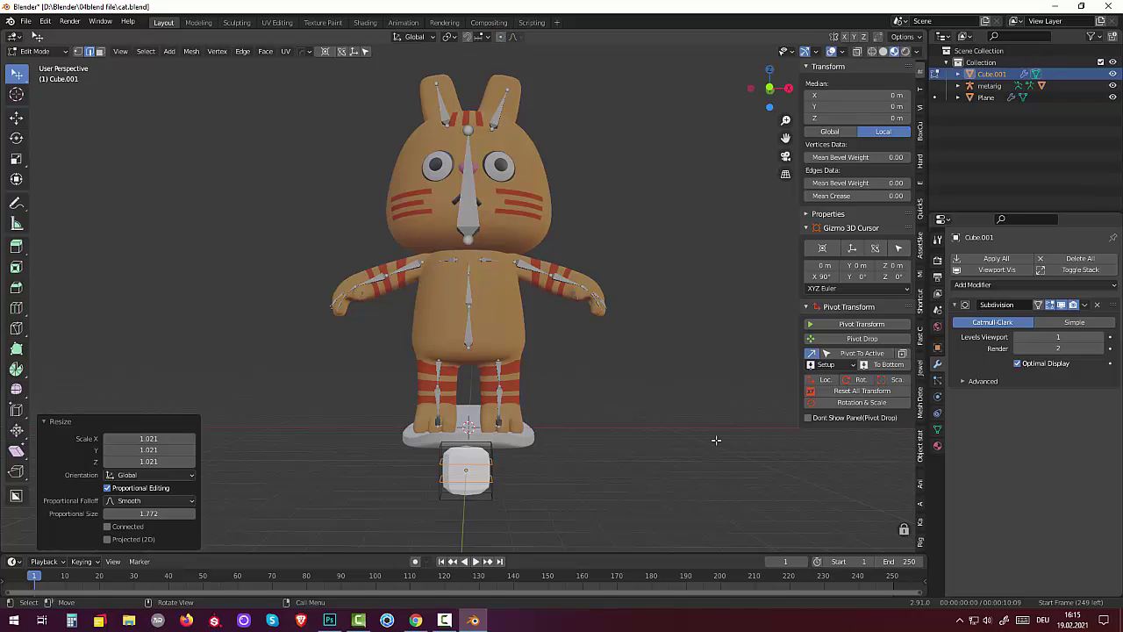
{"action": "key", "text": "s"}
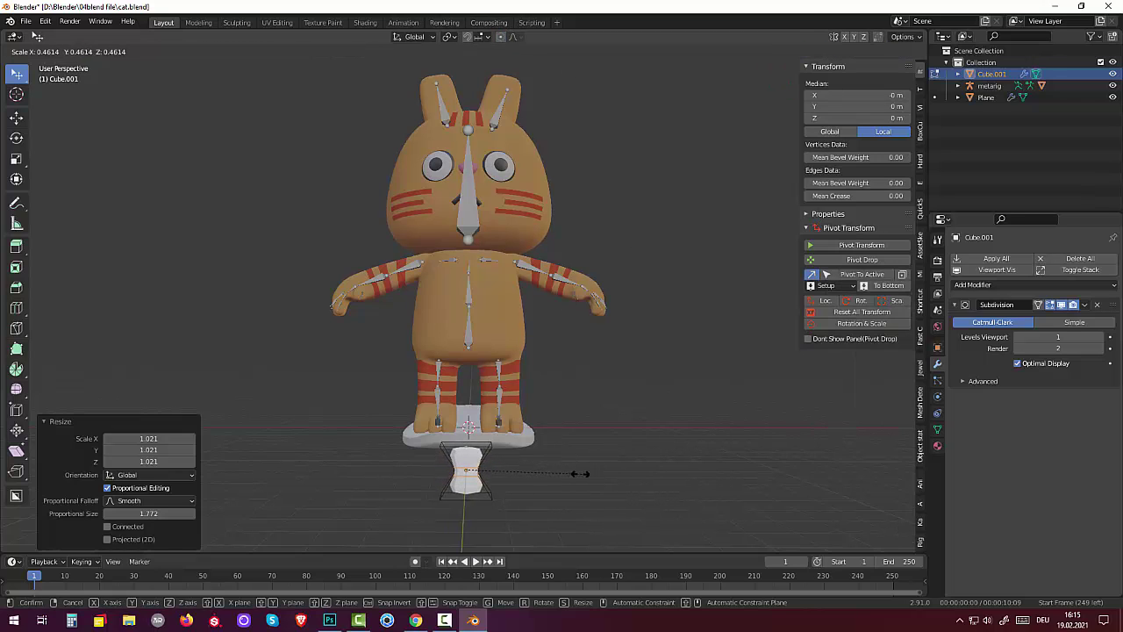
{"action": "left_click", "coordinate": [544, 479]}
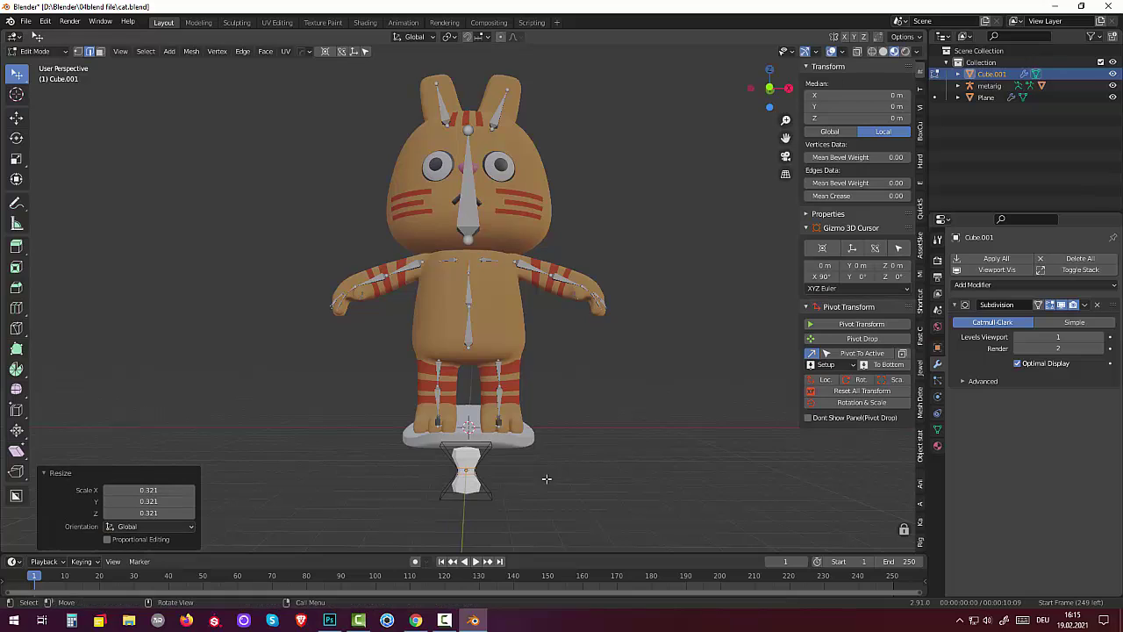
{"action": "mouse_move", "coordinate": [546, 472]}
{"action": "middle_mouse_down"}
{"action": "mouse_move", "coordinate": [557, 461]}
{"action": "mouse_move", "coordinate": [546, 463]}
{"action": "middle_mouse_up"}
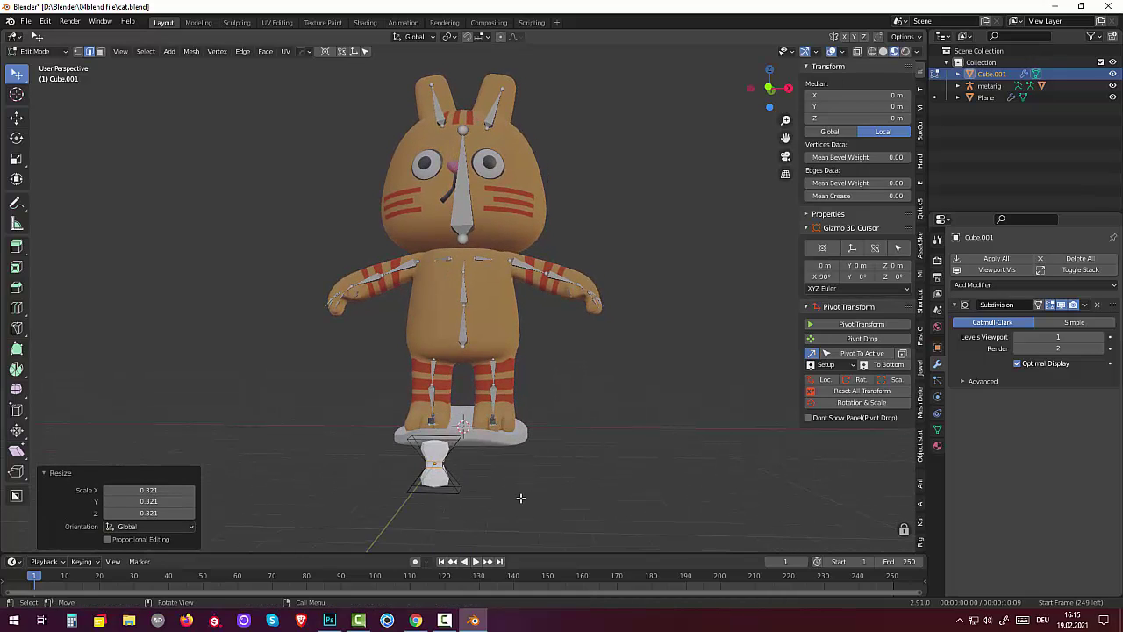
Raise the pinched selection 0.313 m along Z, giving the cube an hourglass shape
{"action": "key", "text": "g"}
{"action": "key", "text": "z"}
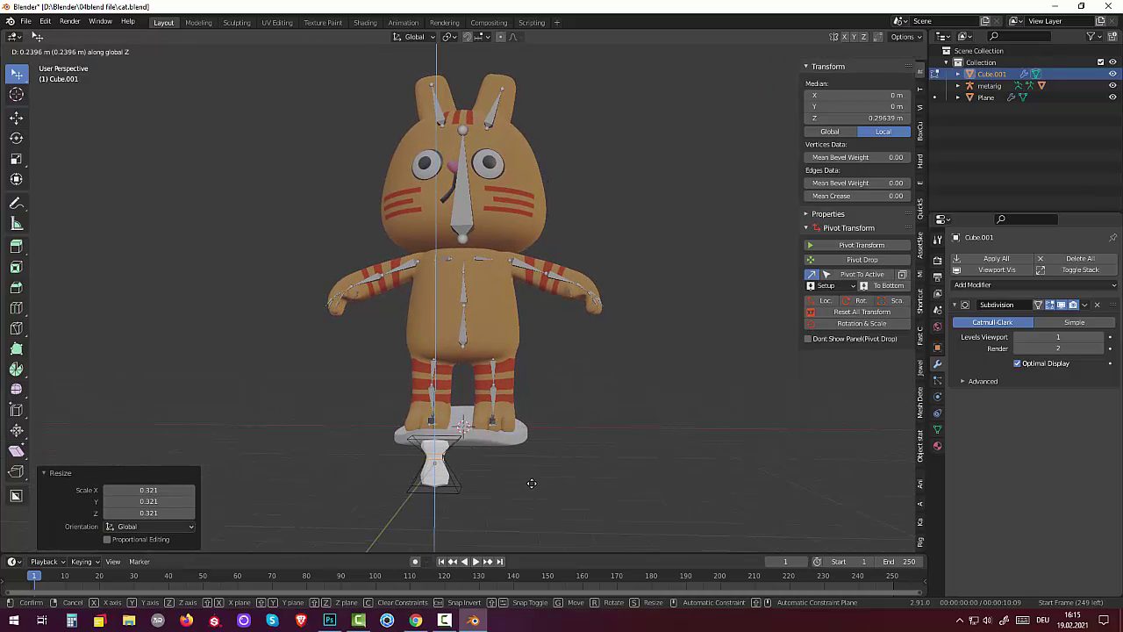
{"action": "left_click", "coordinate": [532, 481]}
{"action": "mouse_move", "coordinate": [531, 482]}
{"action": "middle_mouse_down"}
{"action": "mouse_move", "coordinate": [488, 498]}
{"action": "mouse_move", "coordinate": [595, 475]}
{"action": "mouse_move", "coordinate": [558, 481]}
{"action": "middle_mouse_up"}
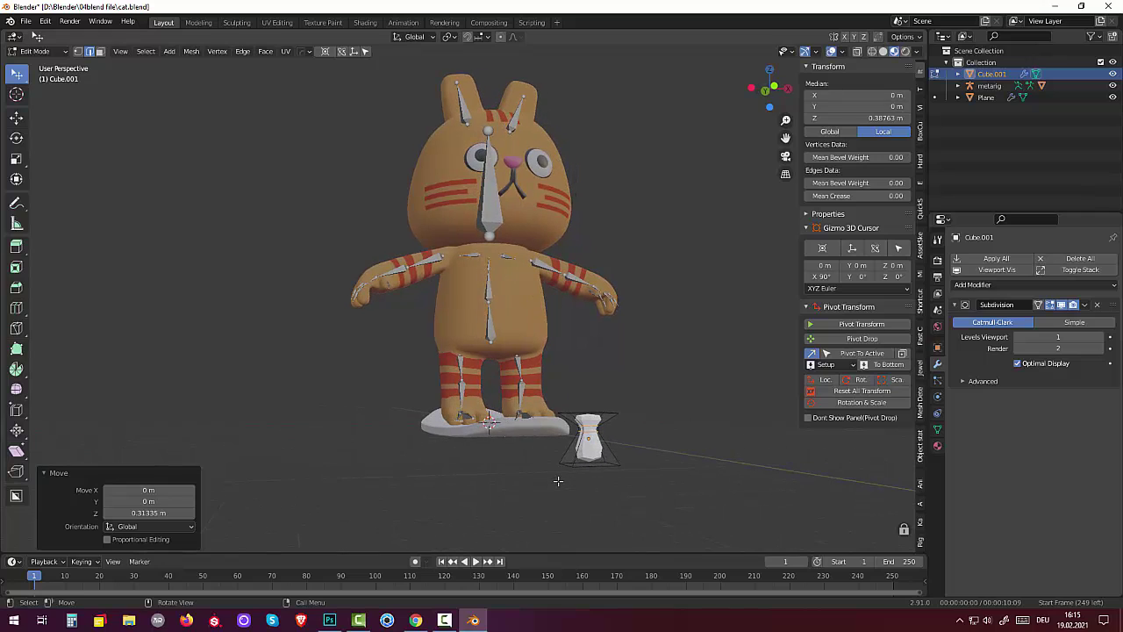
{"action": "left_click", "coordinate": [573, 456]}
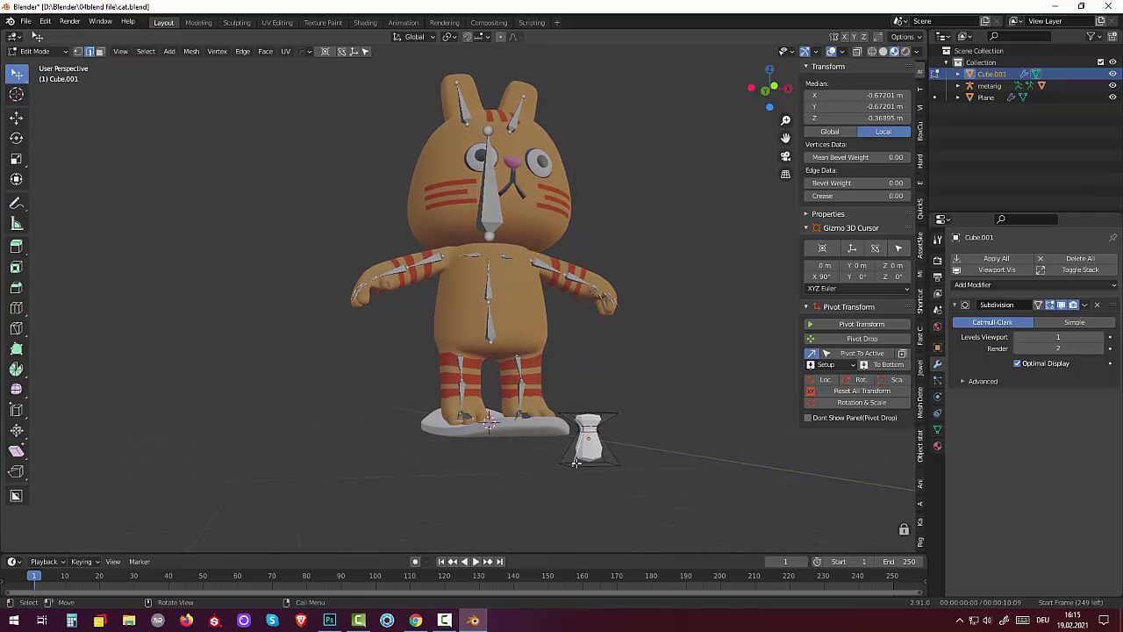
Edge-slide a side edge loop and the loop near the pedestal's top to flare its profile
{"action": "left_click", "coordinate": [575, 462], "text": "alt"}
{"action": "key", "text": "g"}
{"action": "key", "text": "g"}
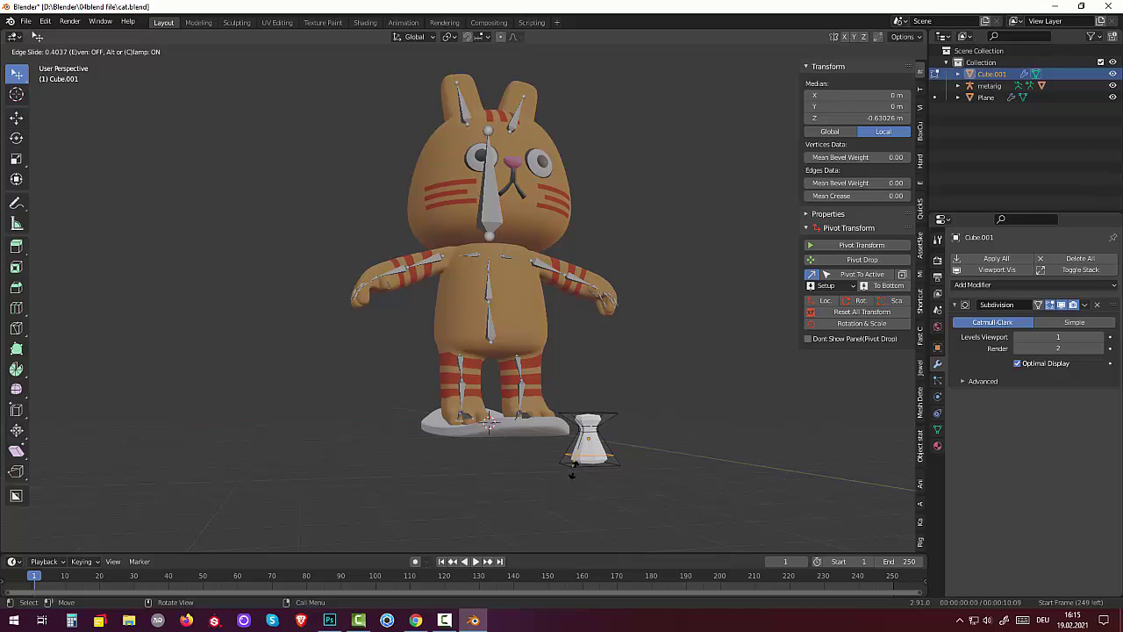
{"action": "left_click", "coordinate": [572, 475]}
{"action": "middle_click_drag", "start_coordinate": [572, 474], "coordinate": [577, 450]}
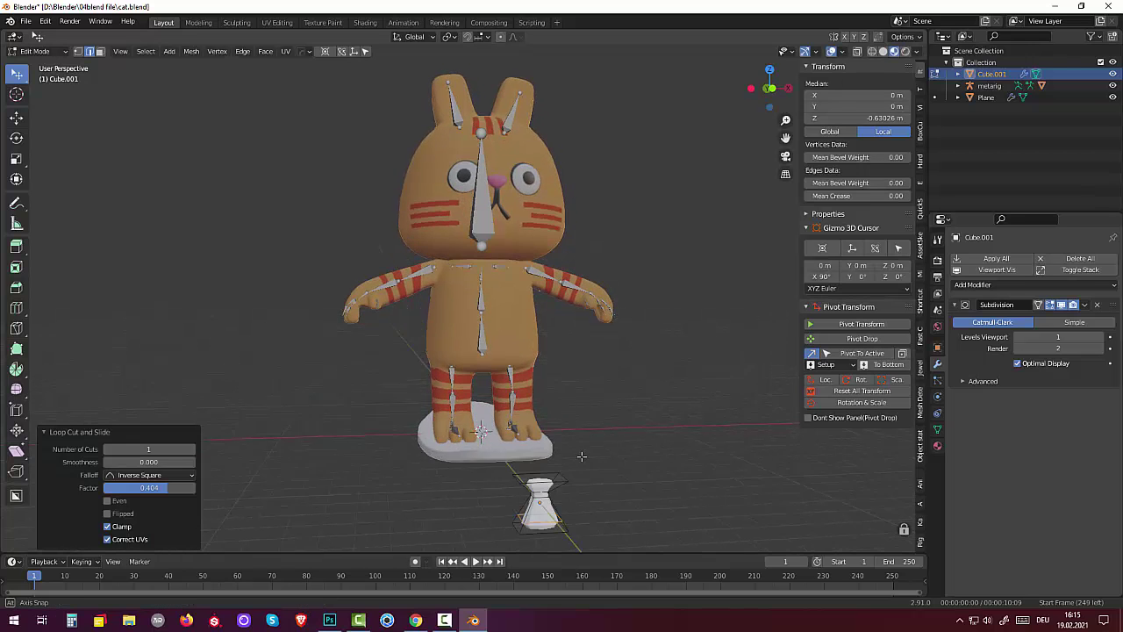
{"action": "left_click", "coordinate": [507, 450]}
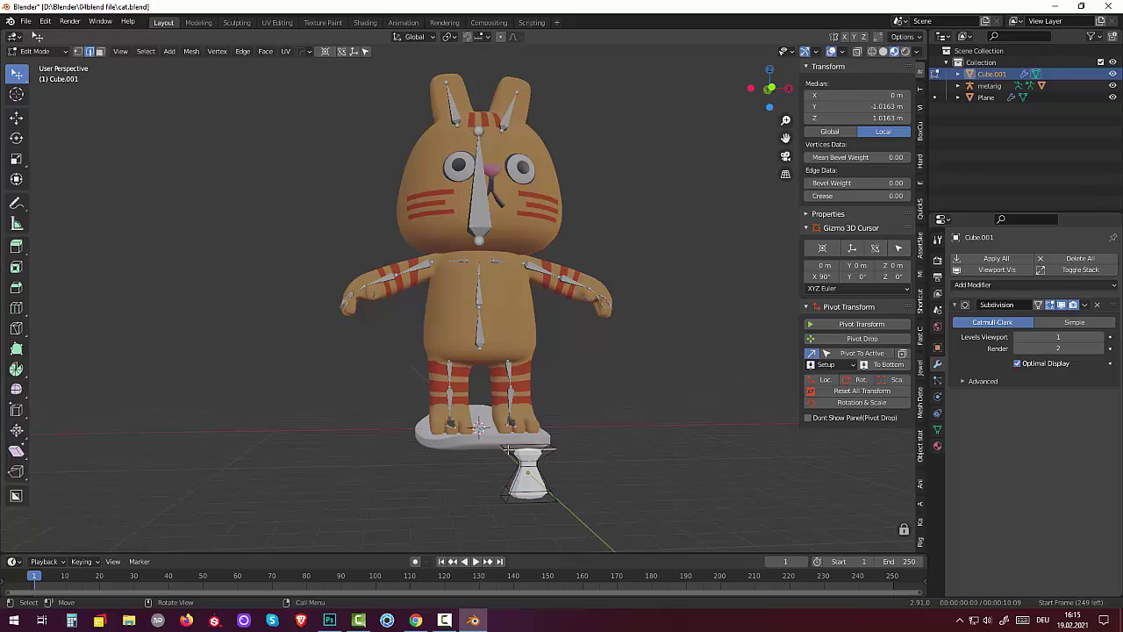
{"action": "left_click", "coordinate": [530, 457]}
{"action": "left_click", "coordinate": [514, 454], "text": "alt"}
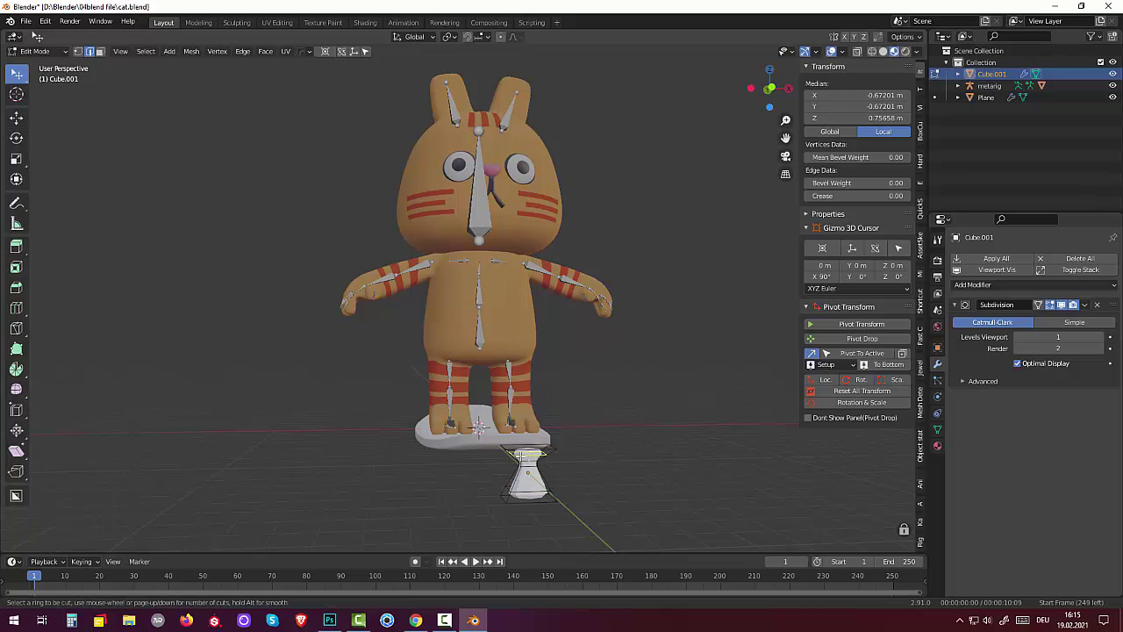
{"action": "key", "text": "g"}
{"action": "key", "text": "g"}
{"action": "left_click", "coordinate": [515, 456]}
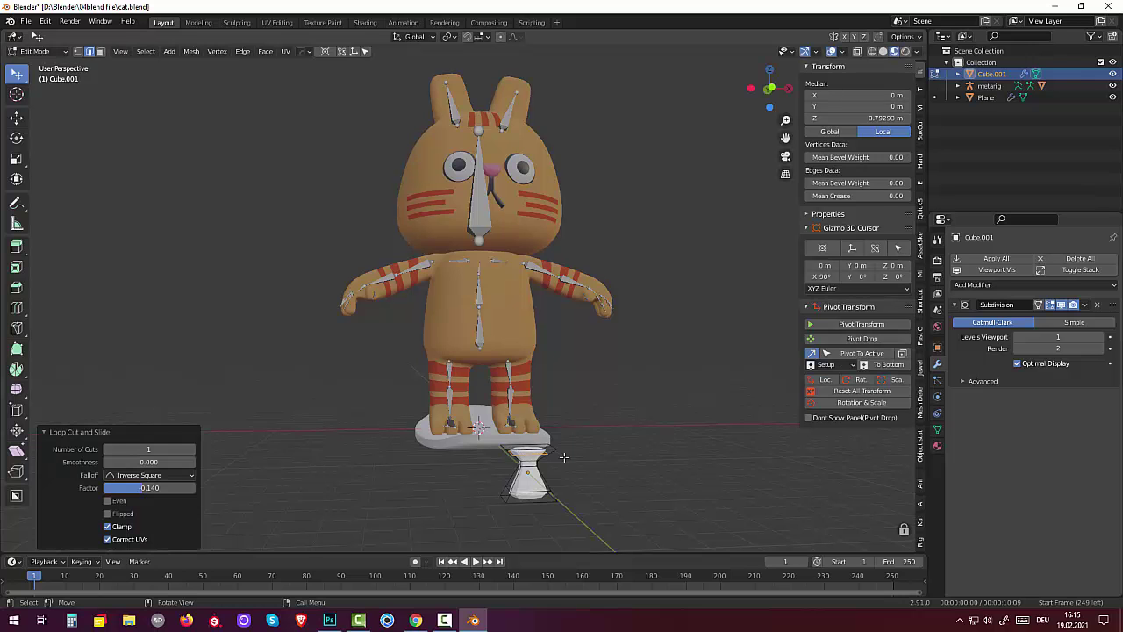
From a more top-down view, slide another edge loop on the pedestal outward
{"action": "key", "text": "KP_8"}
{"action": "key", "text": "KP_8"}
{"action": "key", "text": "KP_8"}
{"action": "key", "text": "KP_2"}
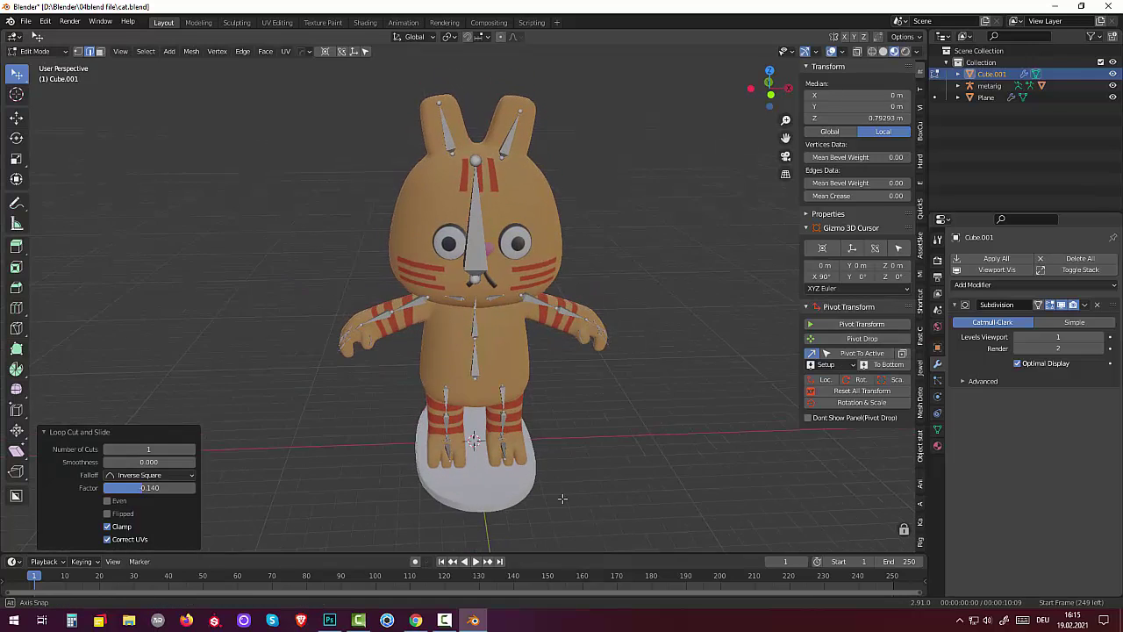
{"action": "key", "text": "KP_2"}
{"action": "key", "text": "KP_4"}
{"action": "key", "text": "KP_4"}
{"action": "key", "text": "KP_2"}
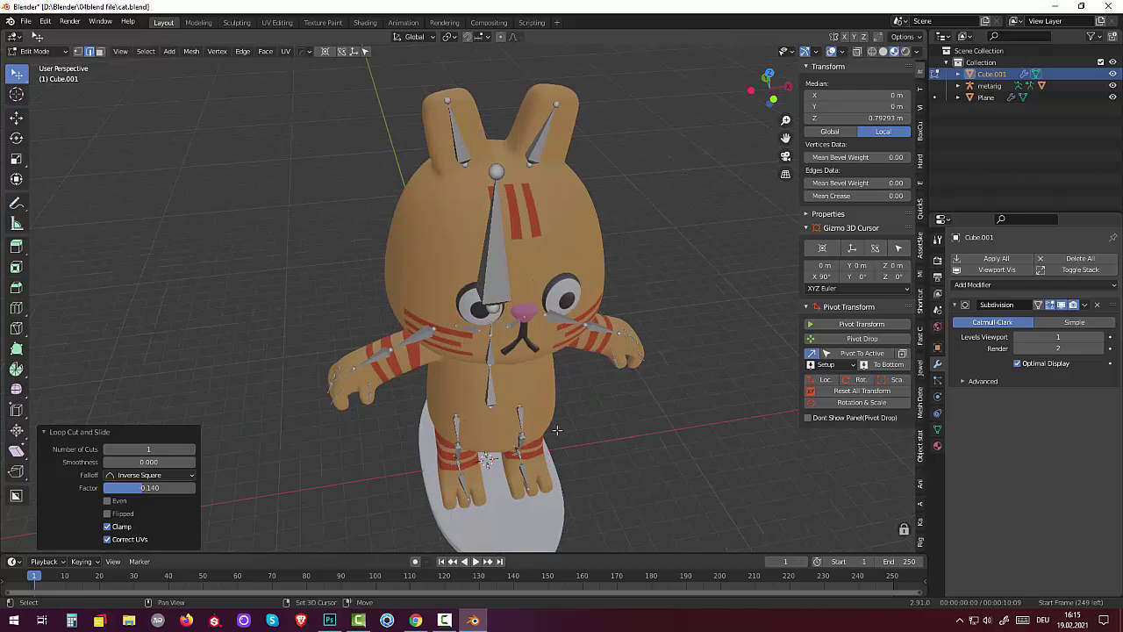
{"action": "key", "text": "KP_2"}
{"action": "key", "text": "KP_2"}
{"action": "key", "text": "KP_8"}
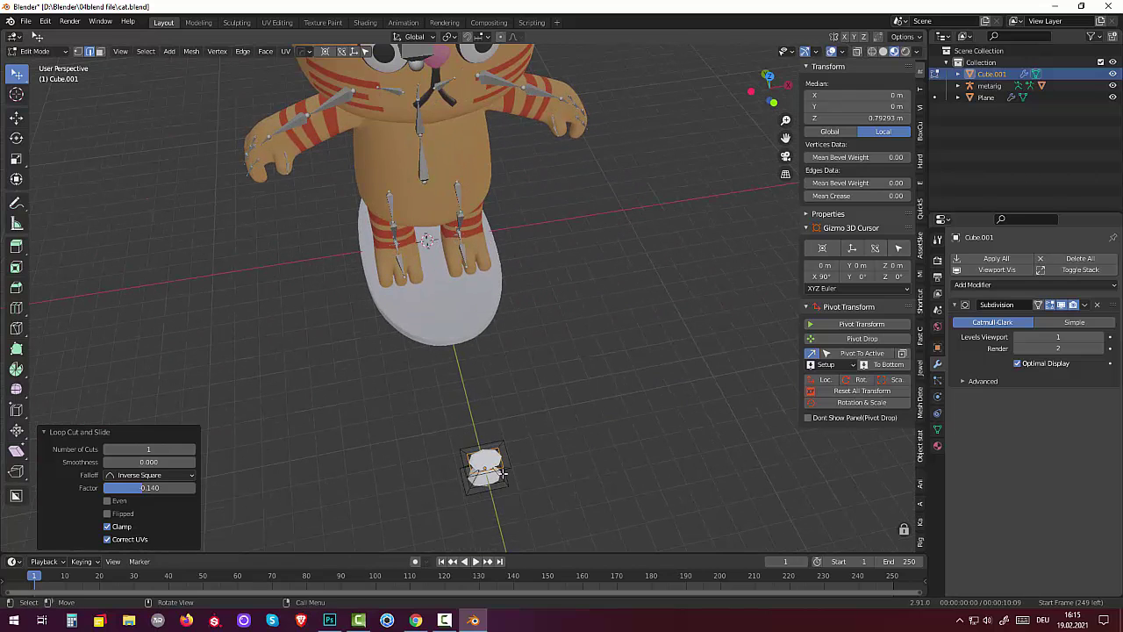
{"action": "left_click", "coordinate": [505, 469]}
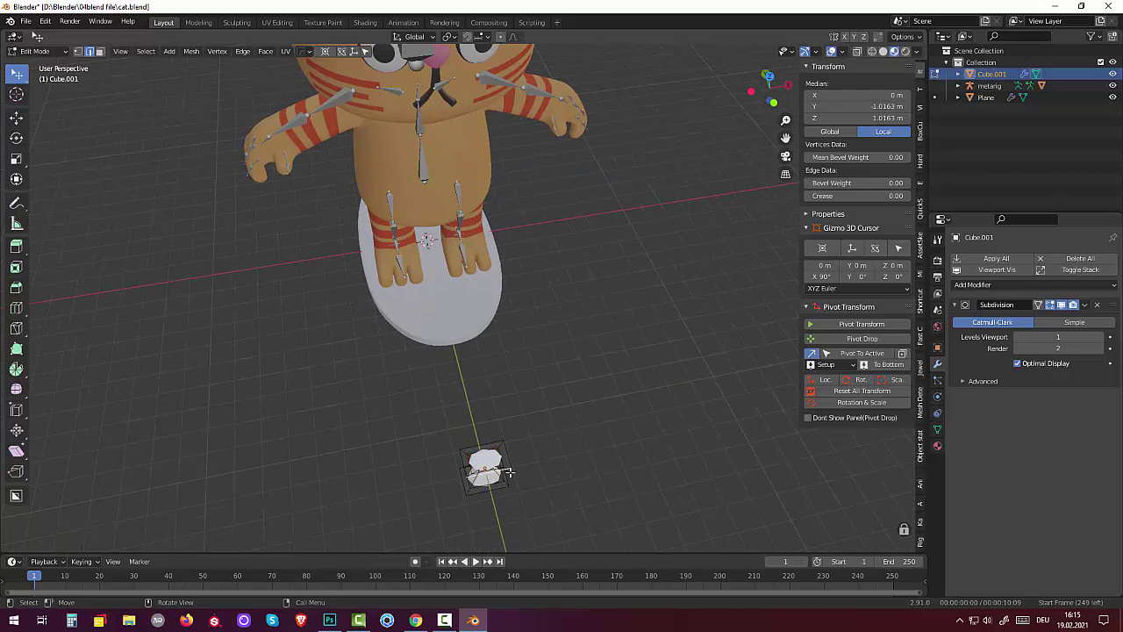
{"action": "left_click", "coordinate": [509, 471], "text": "ctrl"}
{"action": "key", "text": "g"}
{"action": "key", "text": "g"}
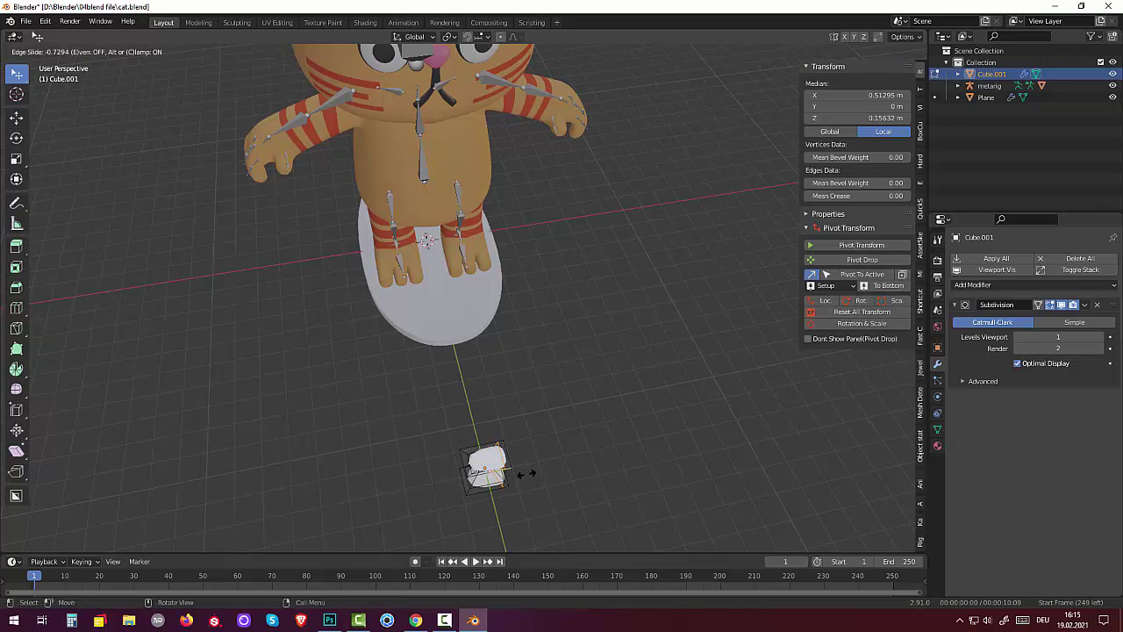
{"action": "left_click", "coordinate": [526, 474]}
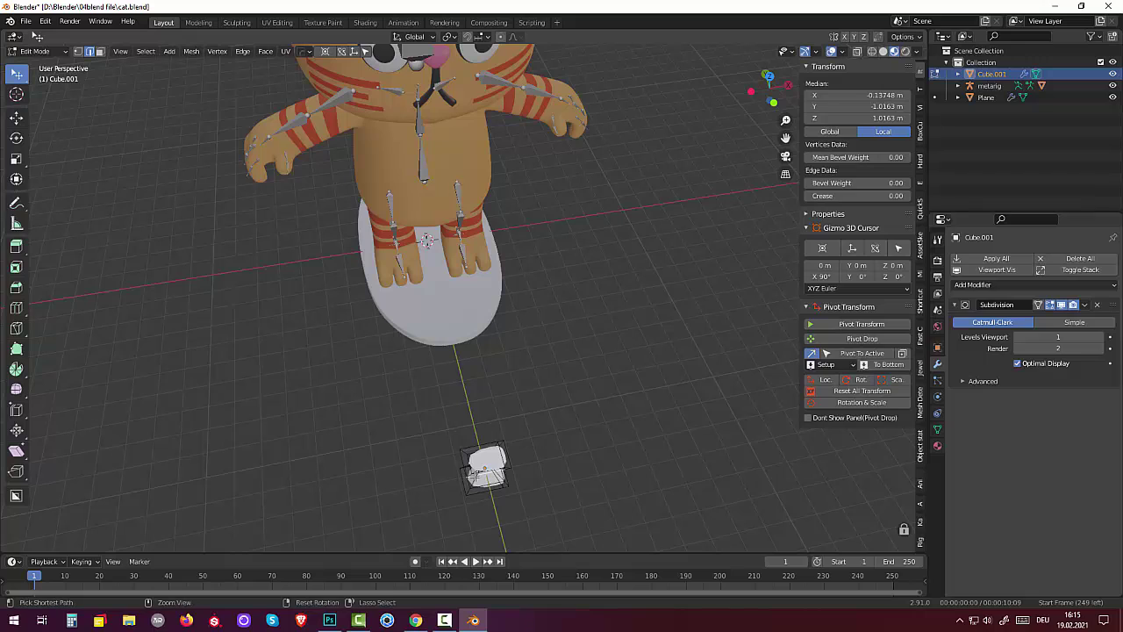
Add one more loop cut on the pedestal and set it in place
{"action": "key", "text": "ctrl+r"}
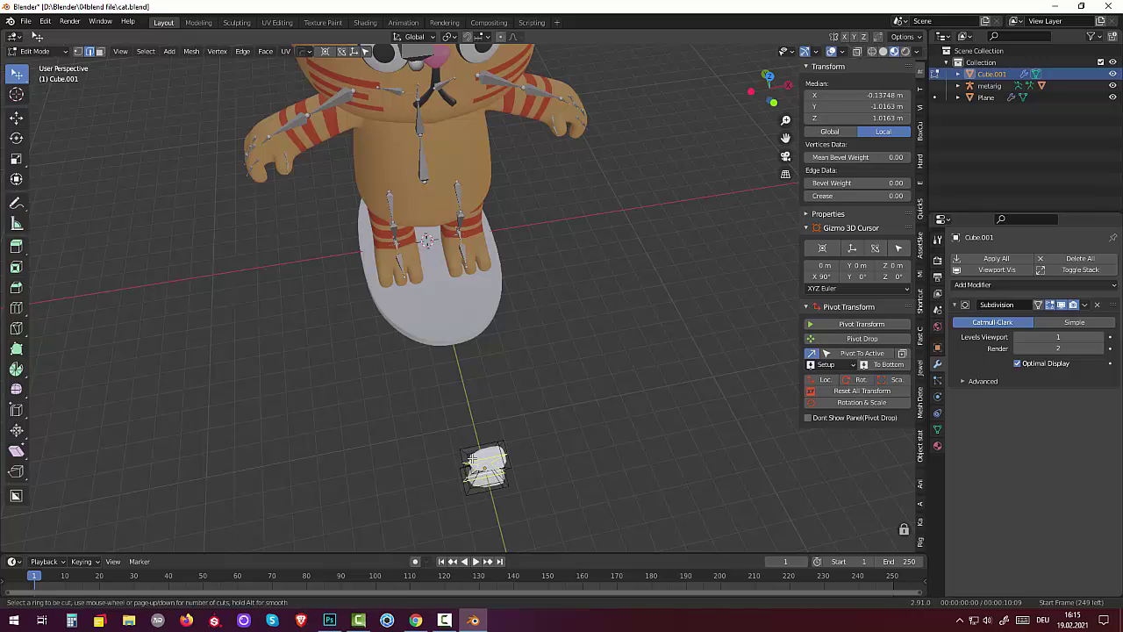
{"action": "left_click", "coordinate": [474, 472]}
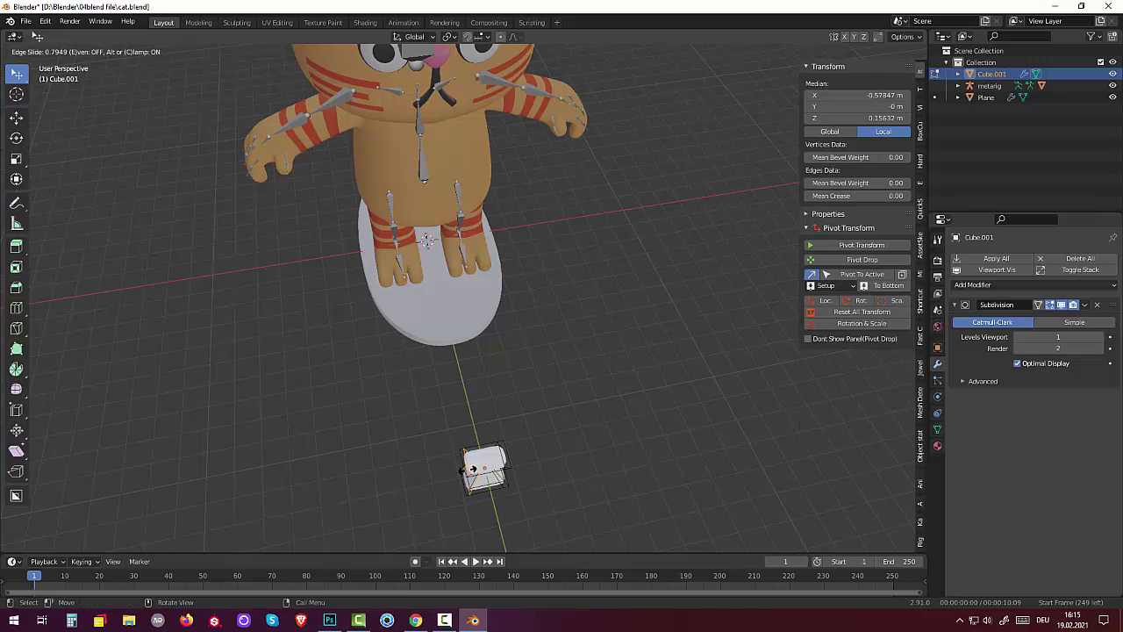
{"action": "left_click", "coordinate": [472, 470]}
{"action": "left_click", "coordinate": [566, 469]}
{"action": "mouse_move", "coordinate": [565, 468]}
{"action": "middle_mouse_down"}
{"action": "mouse_move", "coordinate": [538, 364]}
{"action": "mouse_move", "coordinate": [552, 359]}
{"action": "mouse_move", "coordinate": [529, 361]}
{"action": "middle_mouse_up"}
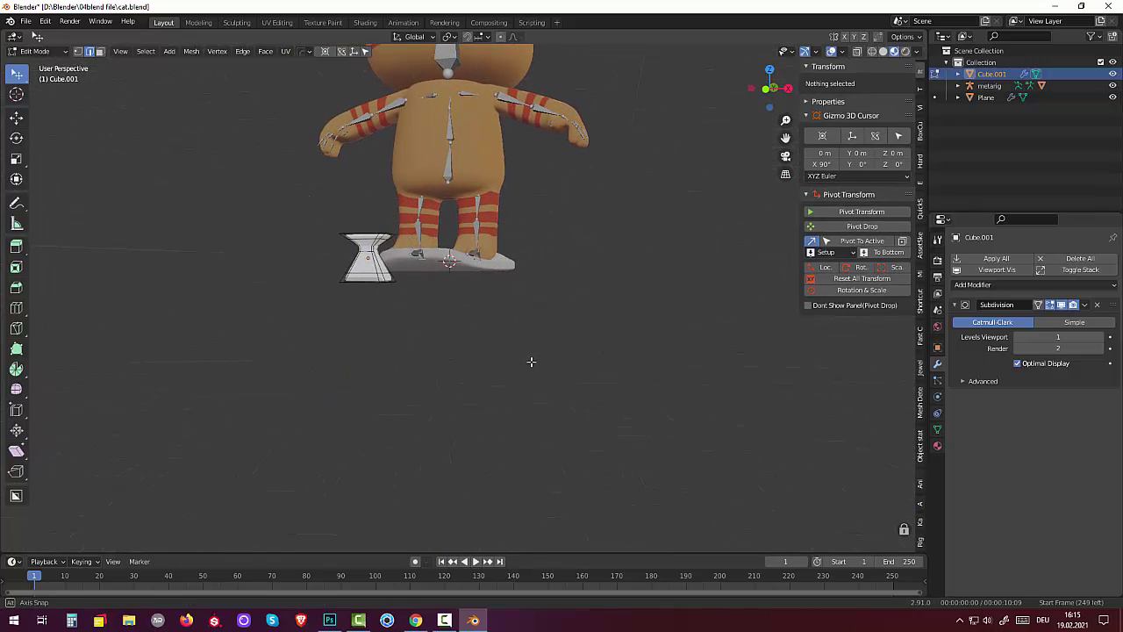
Select two edges on the anvil piece and scale them along X to 0.415
{"action": "left_click", "coordinate": [392, 283]}
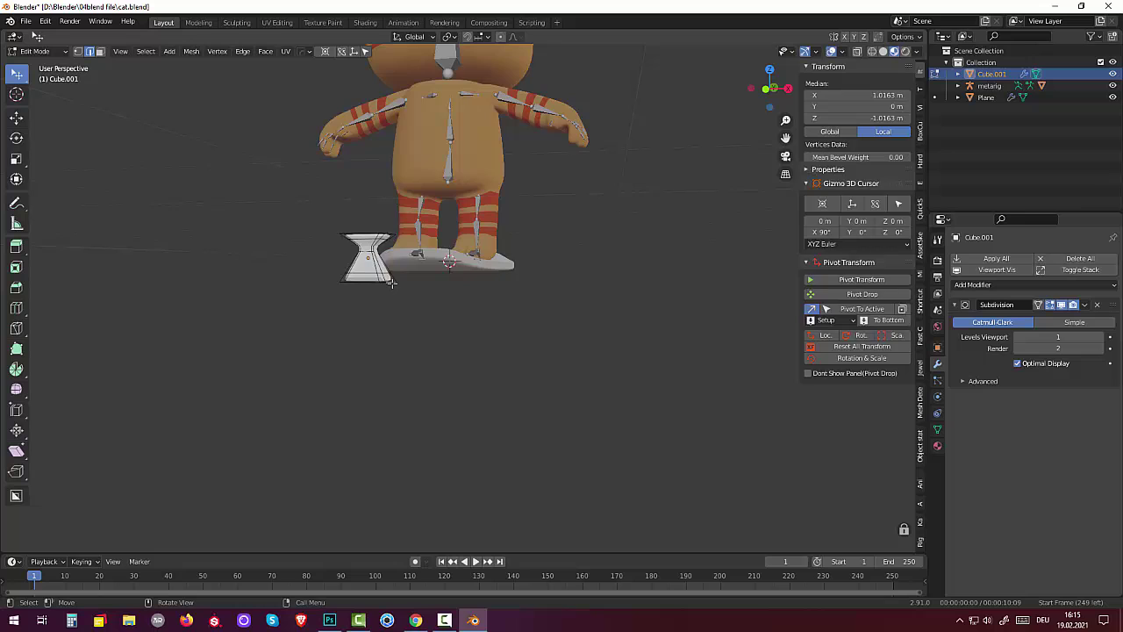
{"action": "mouse_move", "coordinate": [446, 301]}
{"action": "middle_mouse_down"}
{"action": "mouse_move", "coordinate": [452, 314]}
{"action": "mouse_move", "coordinate": [508, 330]}
{"action": "middle_mouse_up"}
{"action": "left_click", "coordinate": [451, 314], "text": "shift"}
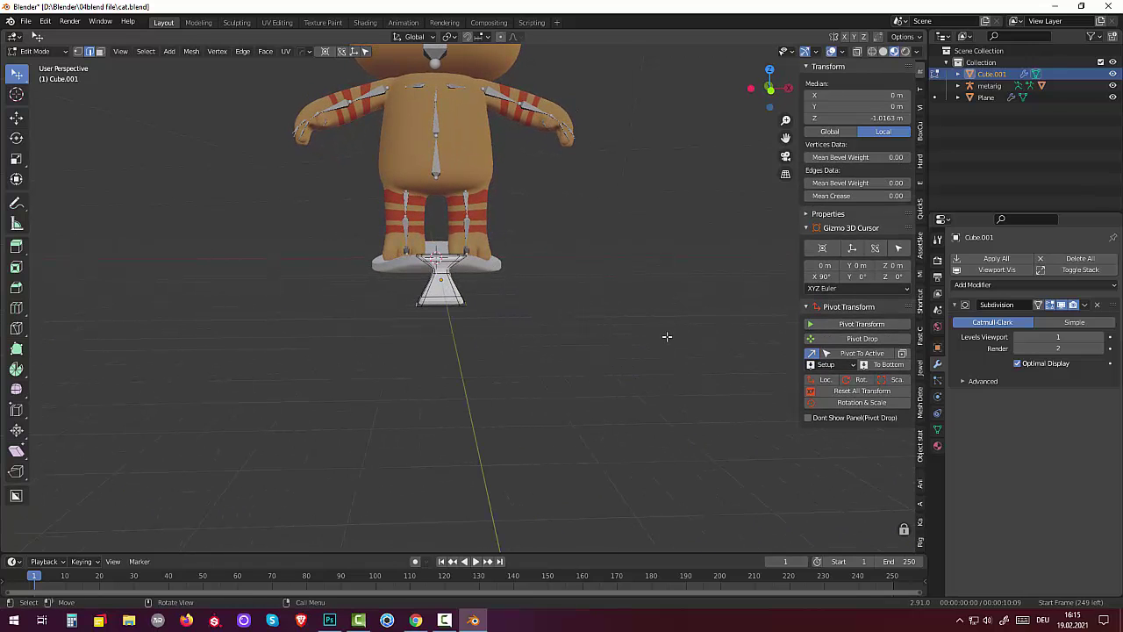
{"action": "key", "text": "s"}
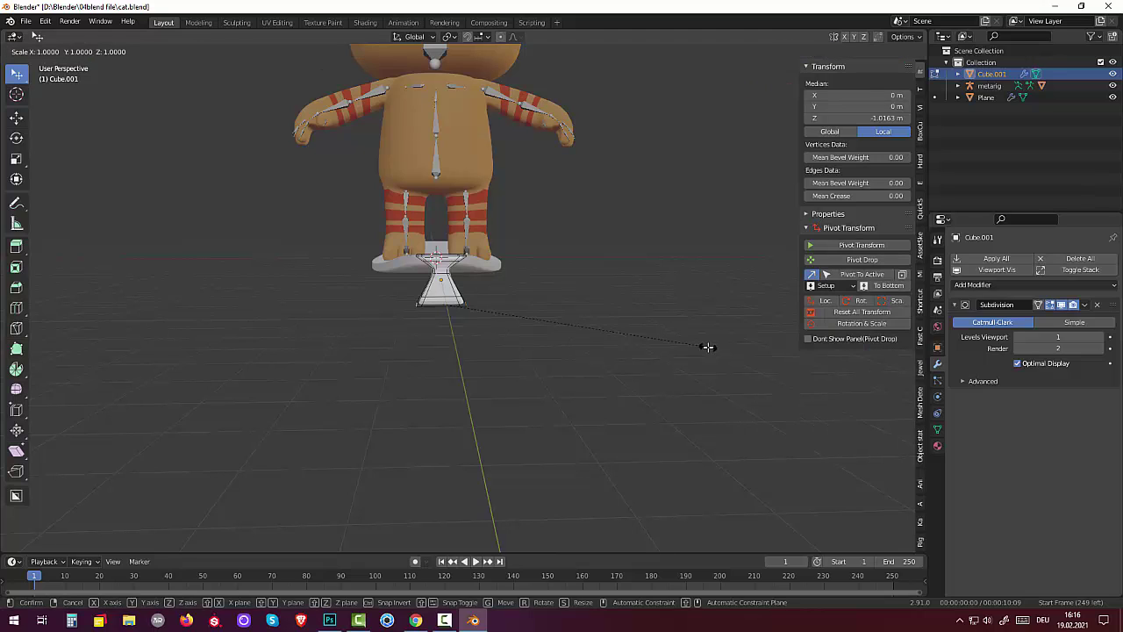
{"action": "key", "text": "x"}
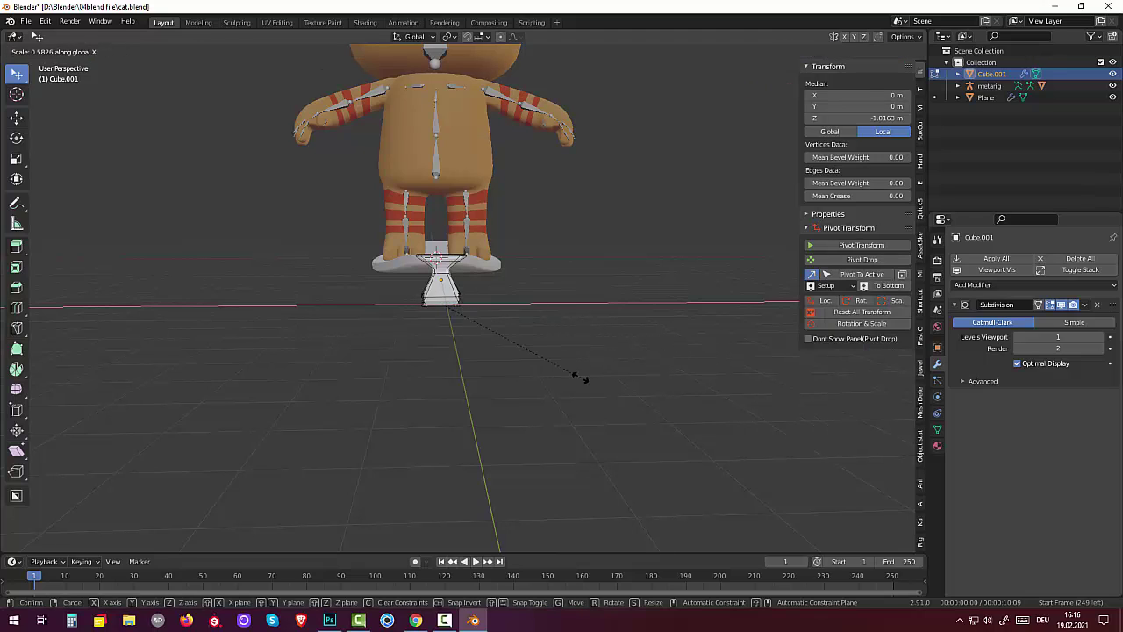
{"action": "left_click", "coordinate": [509, 389]}
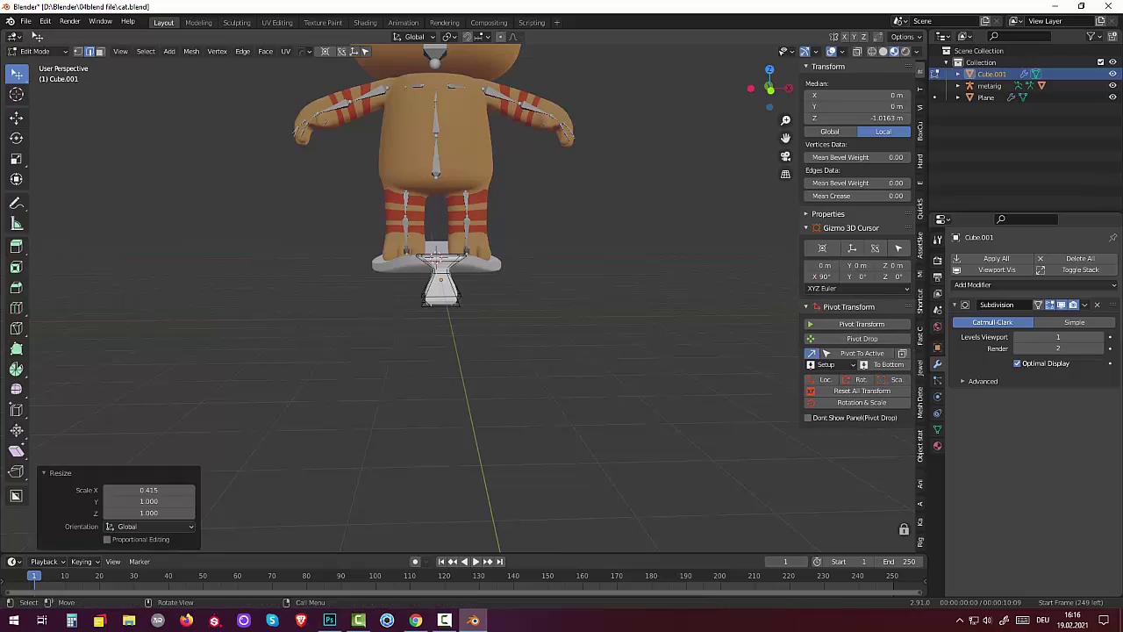
Add an edge loop around the small piece, slid to factor 0.143
{"action": "left_click", "coordinate": [496, 394]}
{"action": "mouse_move", "coordinate": [496, 394]}
{"action": "middle_mouse_down"}
{"action": "mouse_move", "coordinate": [487, 375]}
{"action": "mouse_move", "coordinate": [459, 377]}
{"action": "mouse_move", "coordinate": [351, 330]}
{"action": "mouse_move", "coordinate": [332, 289]}
{"action": "mouse_move", "coordinate": [413, 283]}
{"action": "mouse_move", "coordinate": [657, 437]}
{"action": "mouse_move", "coordinate": [623, 456]}
{"action": "mouse_move", "coordinate": [602, 438]}
{"action": "middle_mouse_up"}
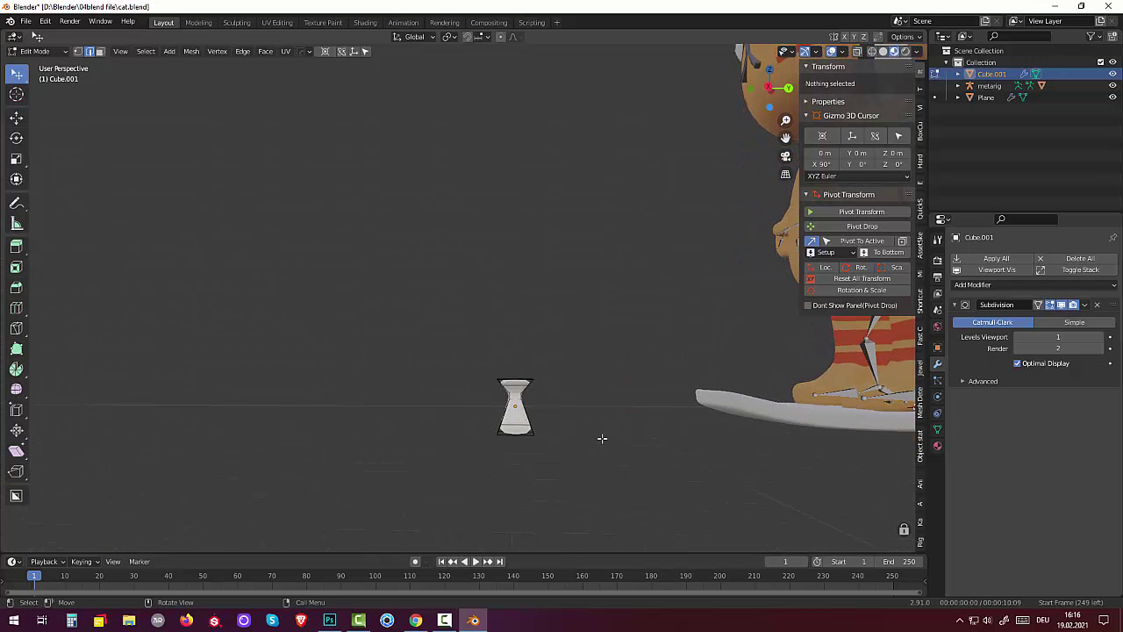
{"action": "left_click", "coordinate": [508, 406]}
{"action": "key", "text": "ctrl+r"}
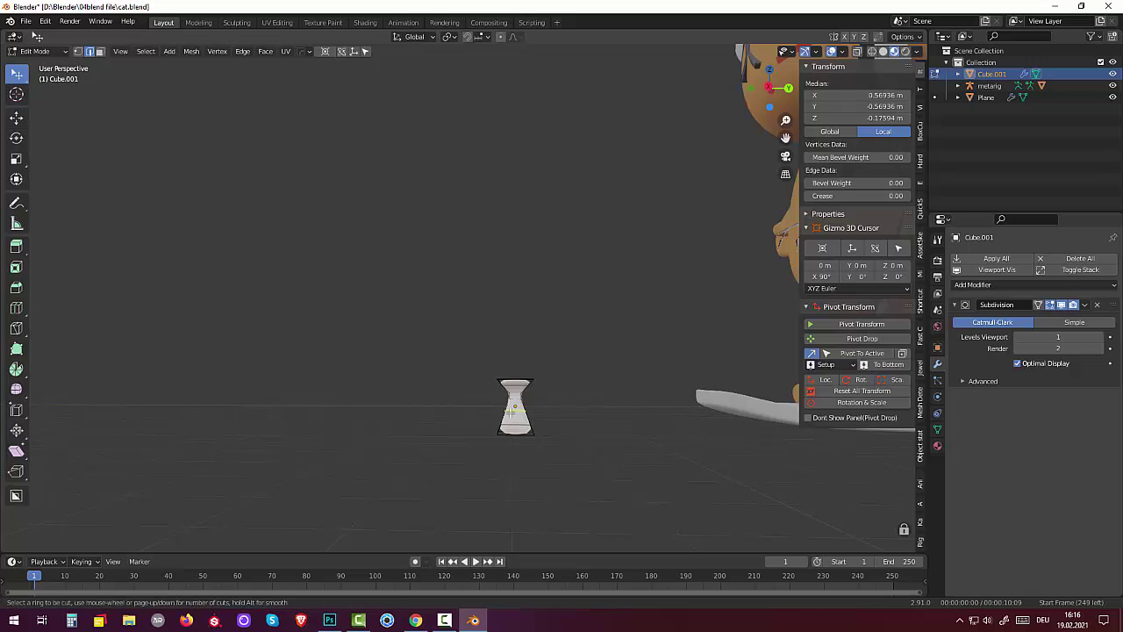
{"action": "left_click", "coordinate": [510, 409]}
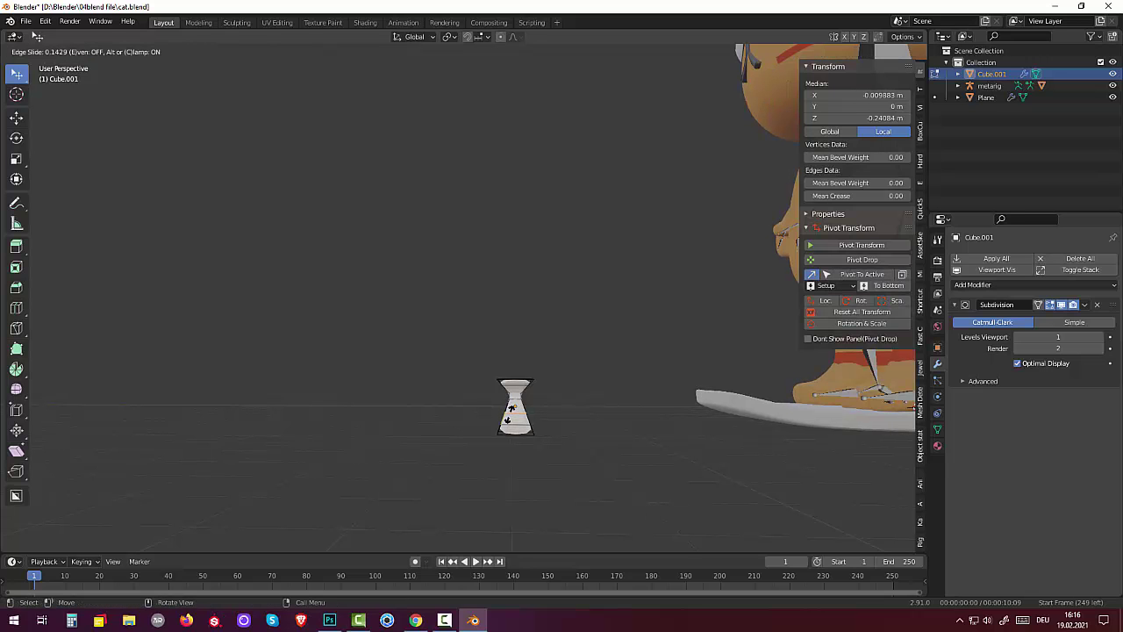
{"action": "left_click", "coordinate": [512, 408]}
Switch to face select mode and select a face on the piece
{"action": "mouse_move", "coordinate": [511, 408]}
{"action": "middle_mouse_down"}
{"action": "mouse_move", "coordinate": [574, 461]}
{"action": "mouse_move", "coordinate": [550, 468]}
{"action": "mouse_move", "coordinate": [584, 485]}
{"action": "mouse_move", "coordinate": [579, 441]}
{"action": "middle_mouse_up"}
{"action": "left_click", "coordinate": [574, 498]}
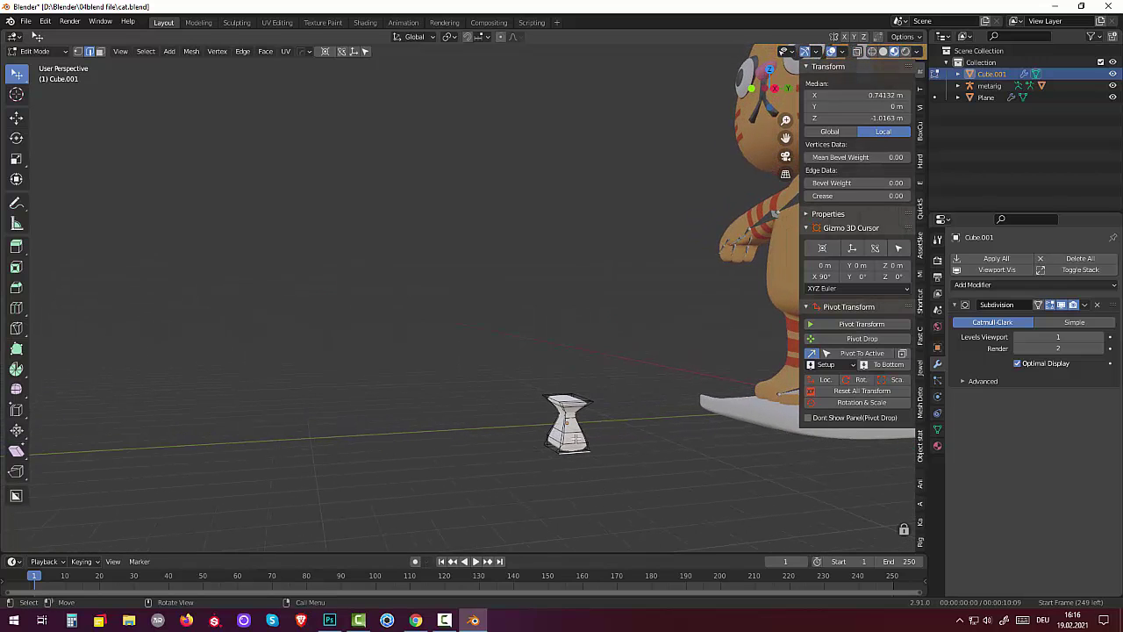
{"action": "left_click", "coordinate": [575, 439]}
{"action": "left_click", "coordinate": [100, 50]}
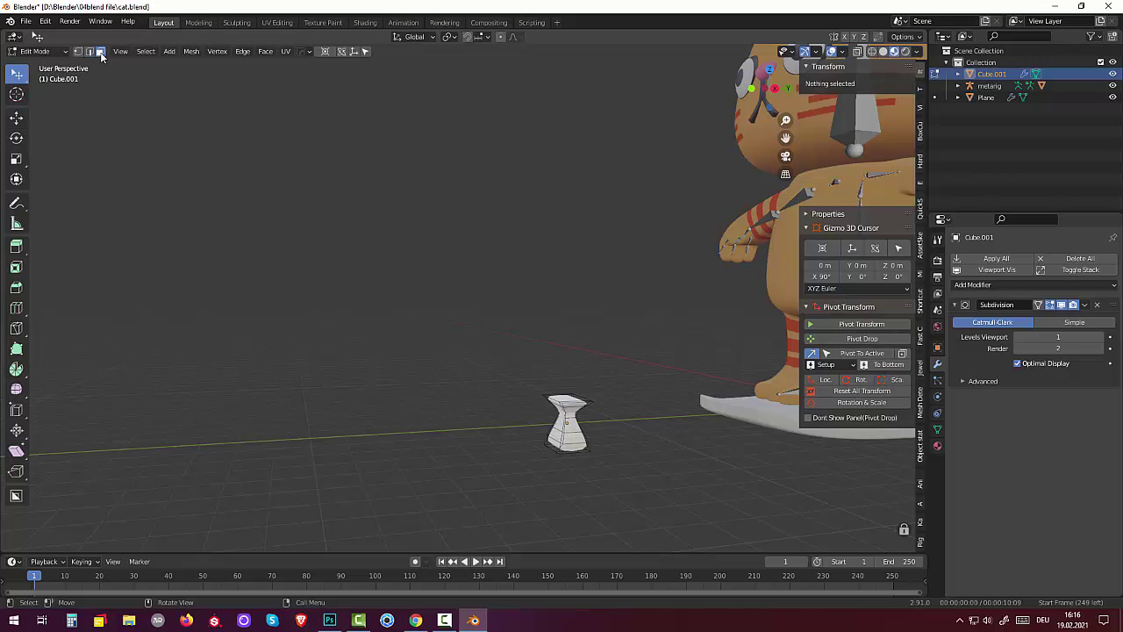
{"action": "left_click", "coordinate": [574, 439]}
{"action": "middle_click_drag", "start_coordinate": [575, 443], "coordinate": [643, 430]}
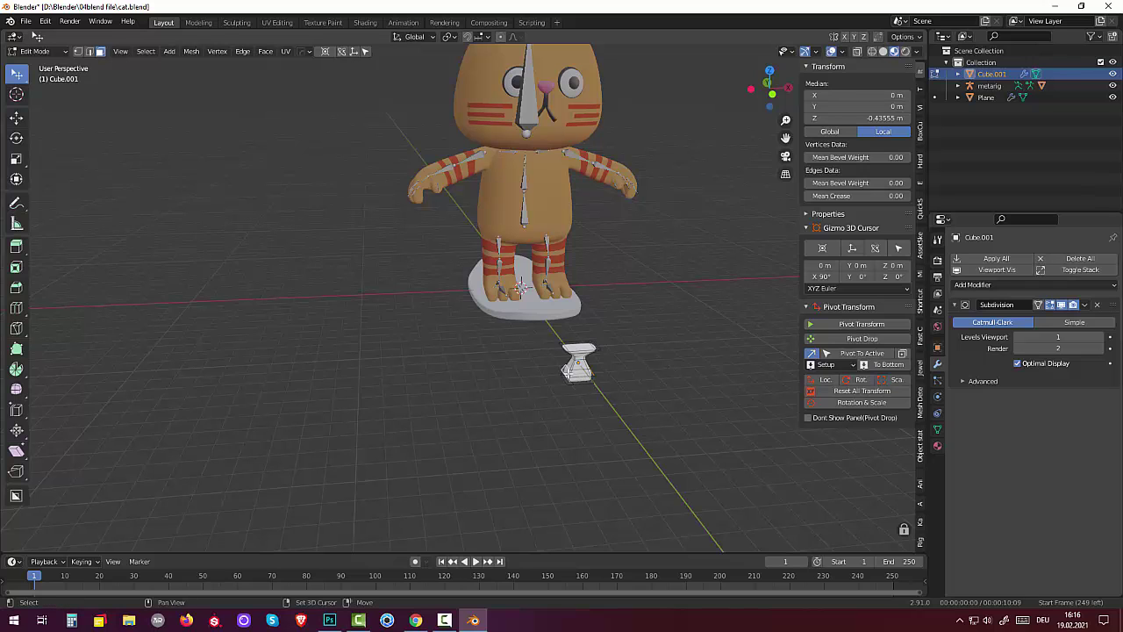
Scale the selected face to 0.893 along X, then enlarge it and shrink it uniformly to 0.424
{"action": "middle_click_drag", "start_coordinate": [579, 377], "coordinate": [584, 377]}
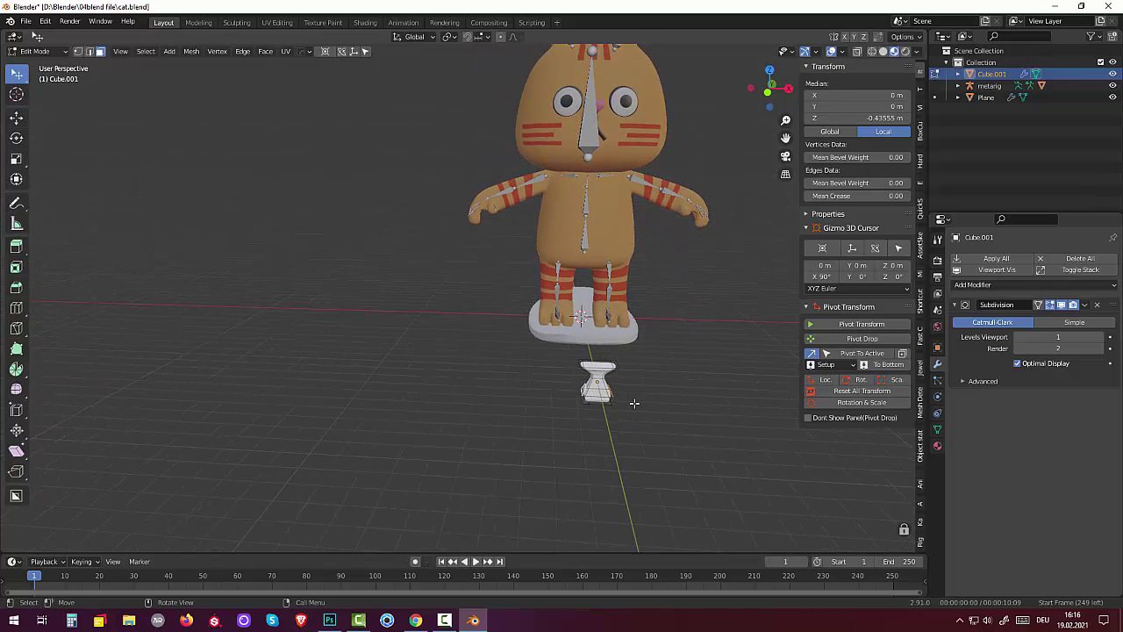
{"action": "key", "text": "s"}
{"action": "key", "text": "x"}
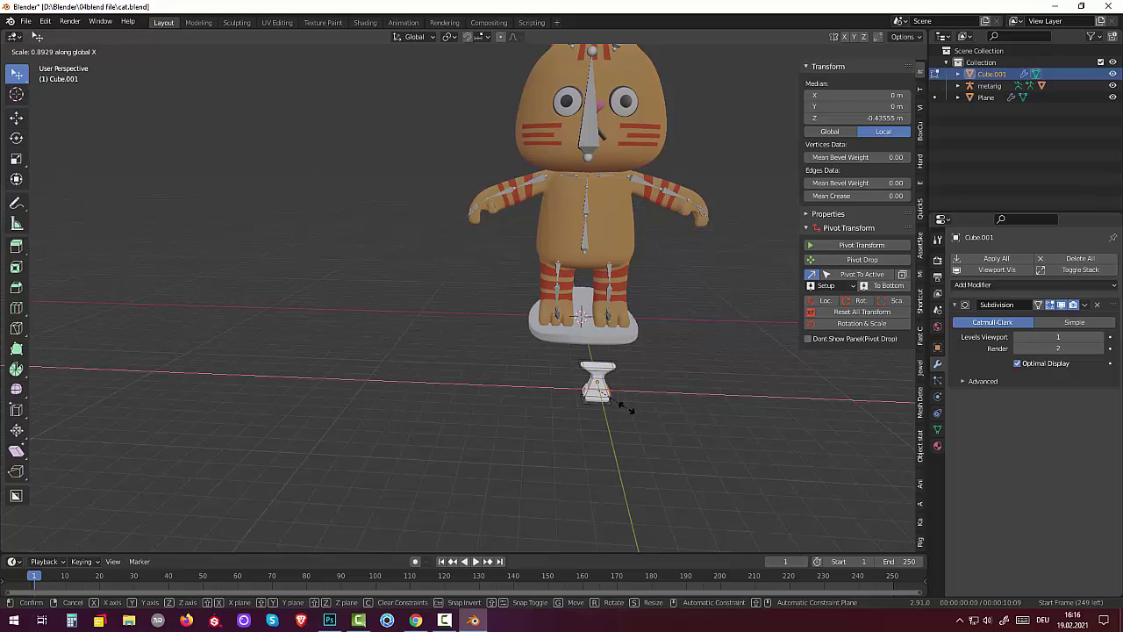
{"action": "left_click", "coordinate": [627, 408]}
{"action": "key", "text": "s"}
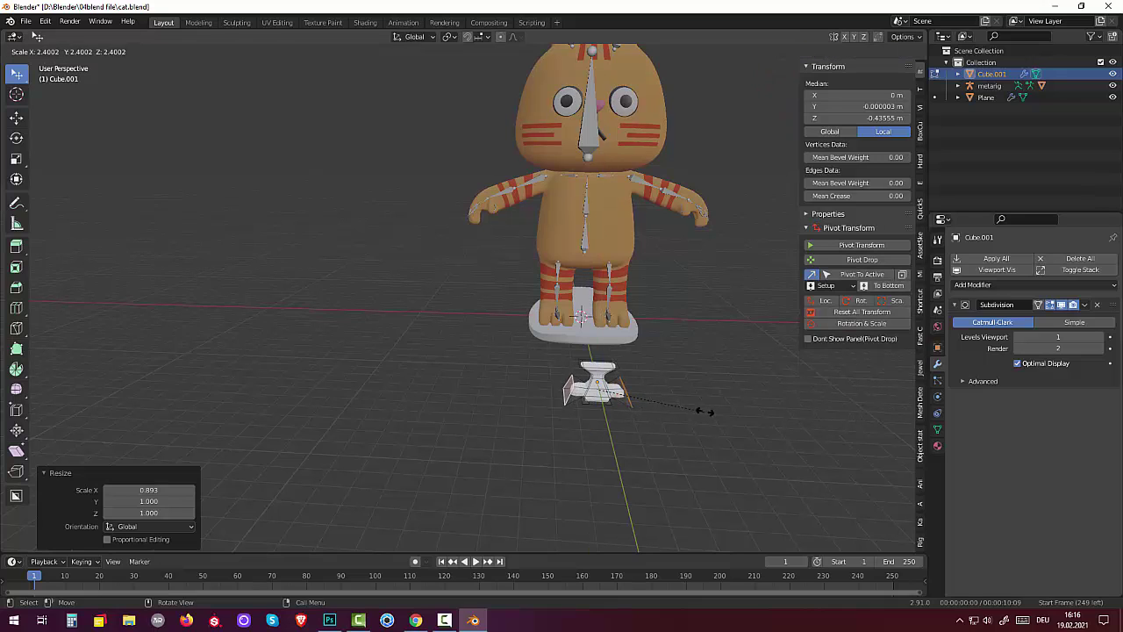
{"action": "left_click", "coordinate": [750, 409]}
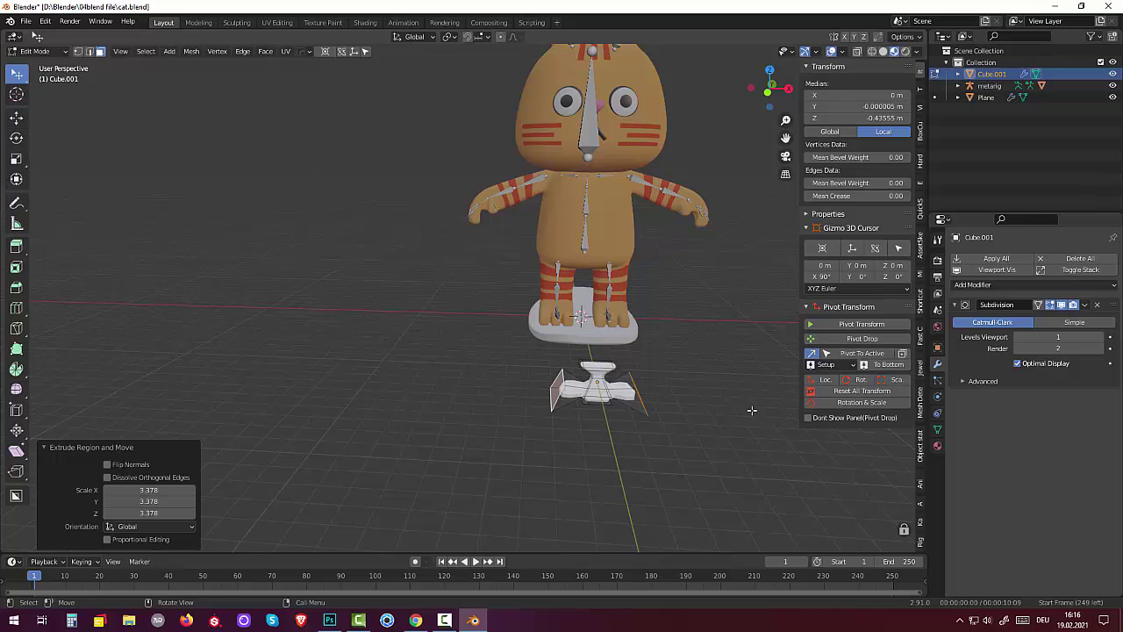
{"action": "key", "text": "s"}
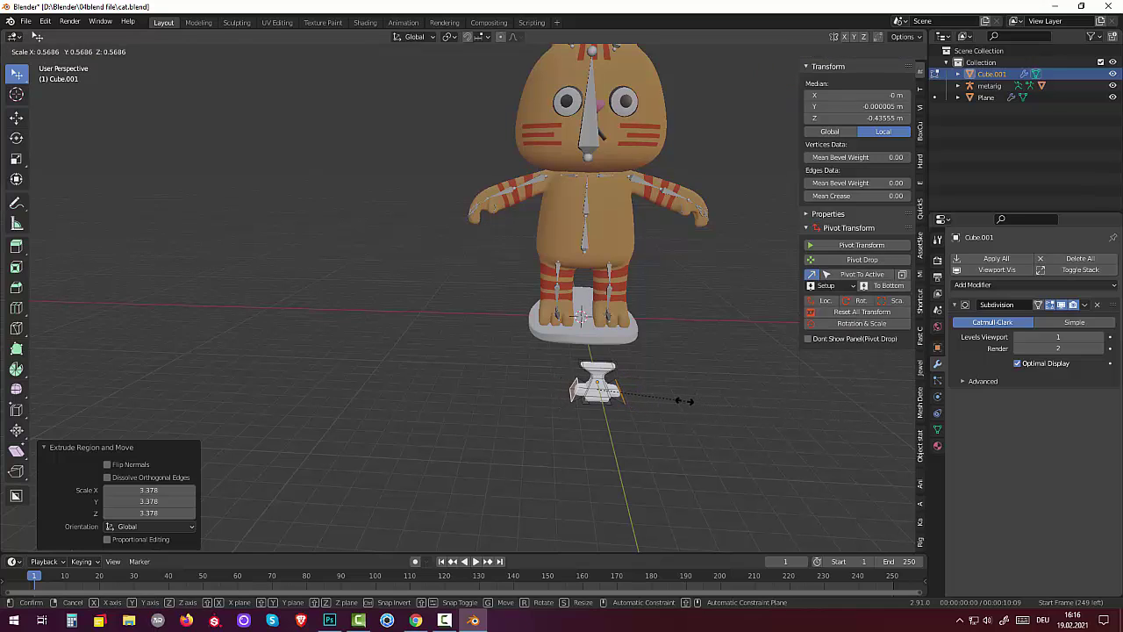
{"action": "left_click", "coordinate": [663, 397]}
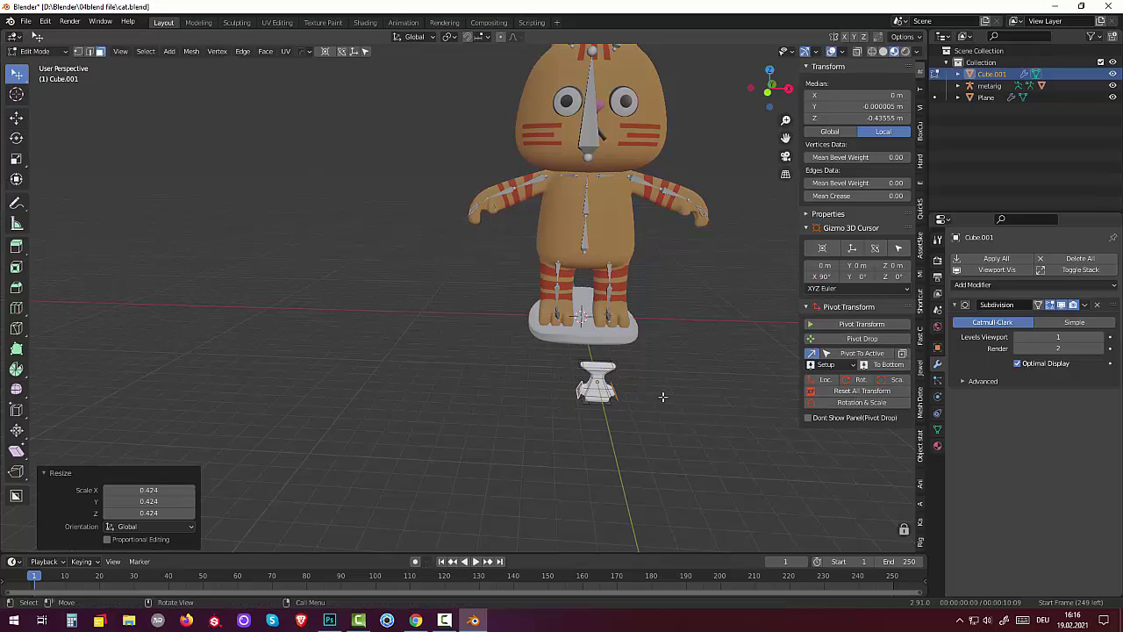
Extrude the faces along their normals and shrink them slightly to 0.983
{"action": "key", "text": "g"}
{"action": "key", "text": "z"}
{"action": "key", "text": "z"}
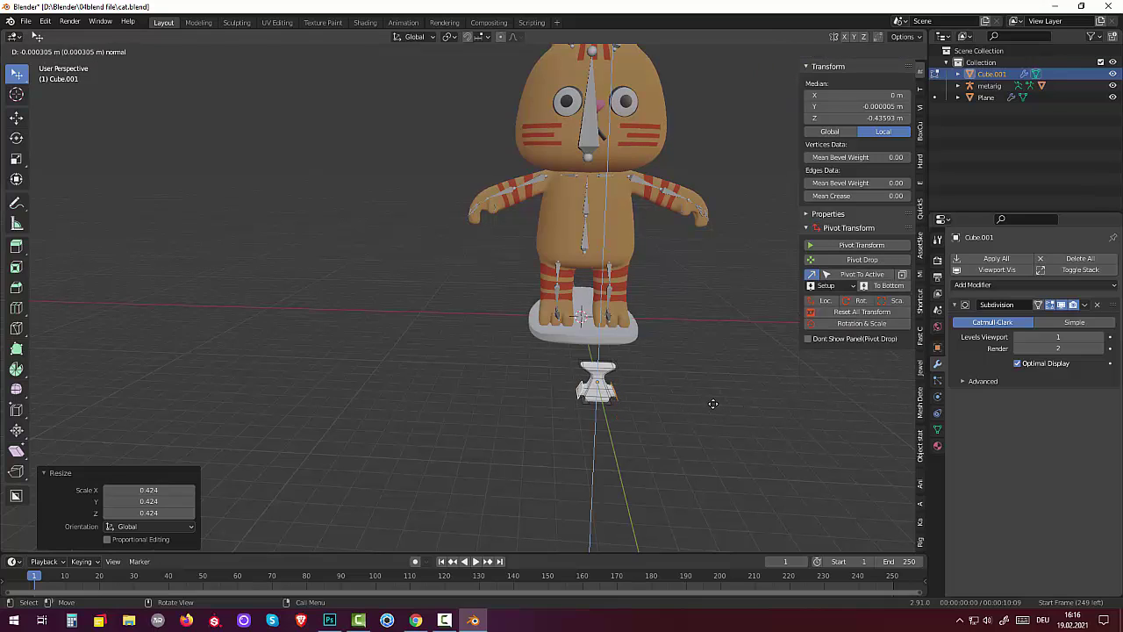
{"action": "right_click", "coordinate": [710, 403]}
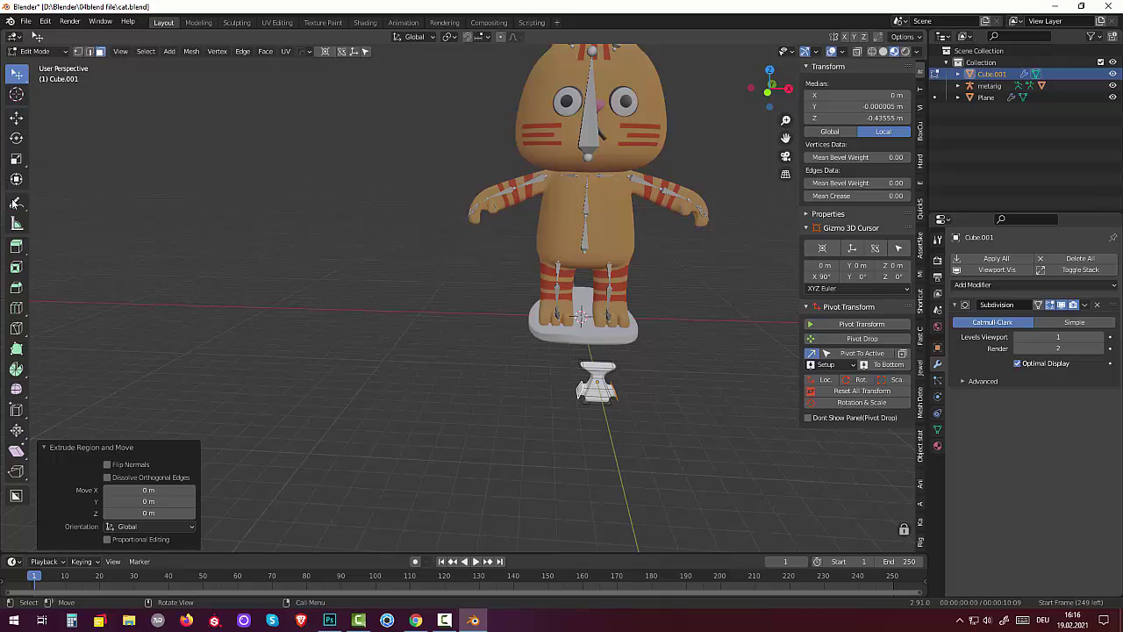
{"action": "left_click", "coordinate": [16, 252]}
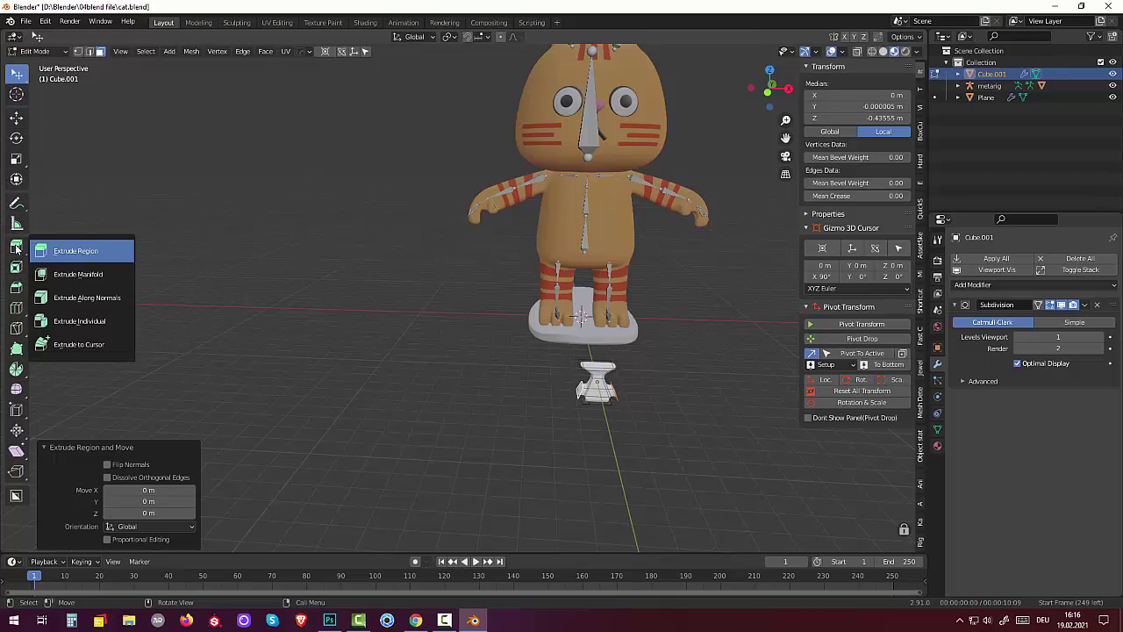
{"action": "left_click", "coordinate": [67, 298]}
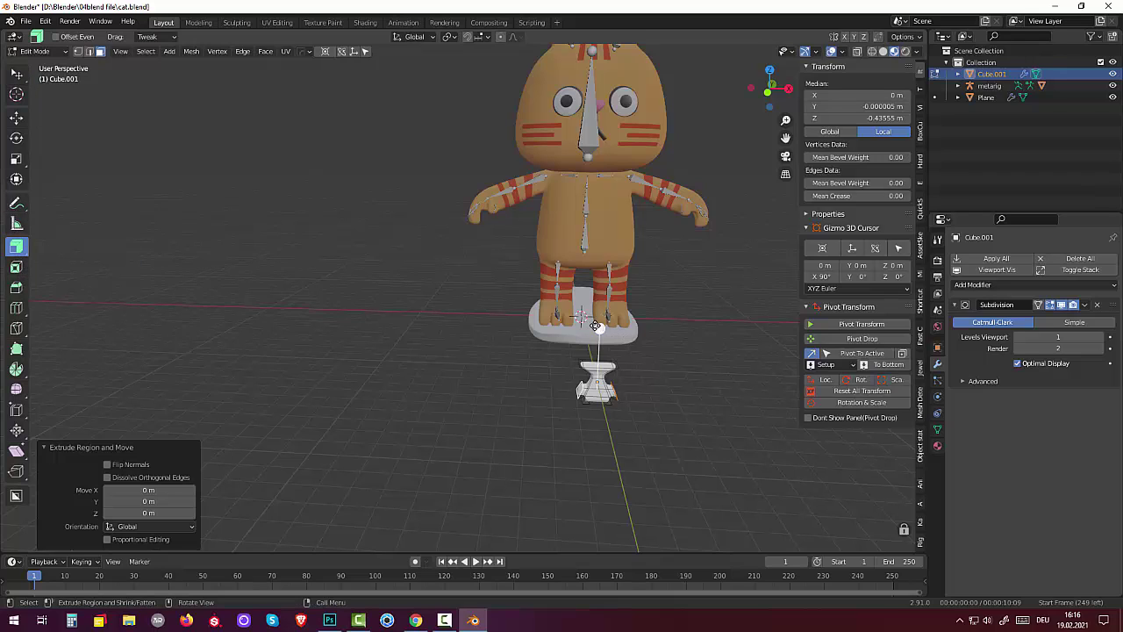
{"action": "left_click_drag", "start_coordinate": [599, 327], "coordinate": [597, 313]}
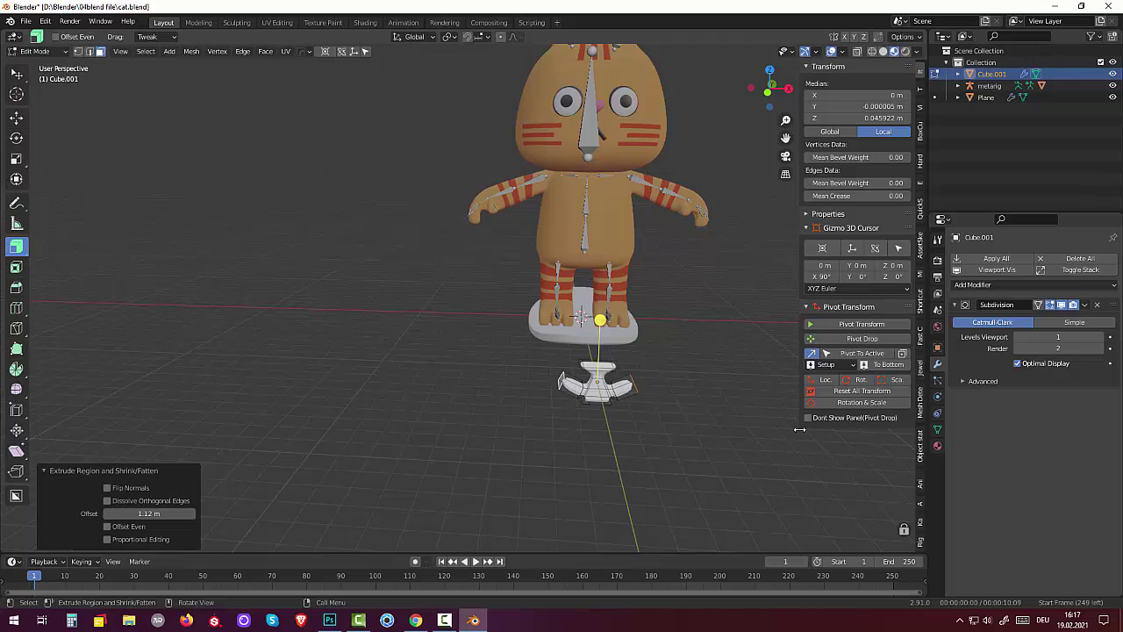
{"action": "key", "text": "s"}
{"action": "left_click", "coordinate": [780, 440]}
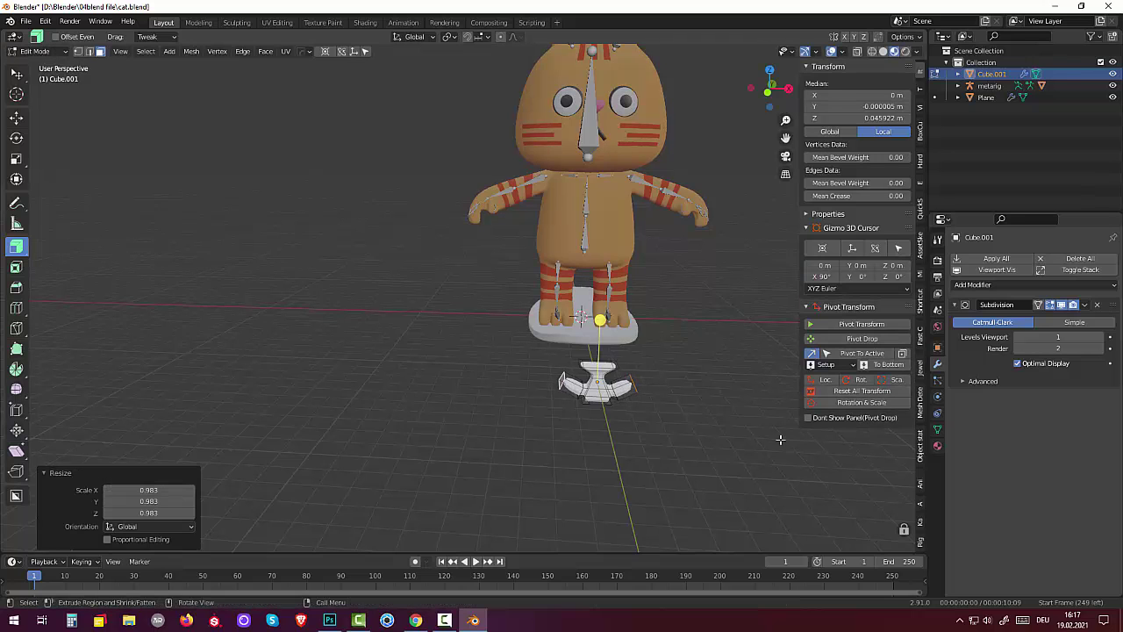
Lower the part 0.375 m along Z and scale it to 0.958 along X
{"action": "middle_click_drag", "start_coordinate": [780, 440], "coordinate": [731, 402]}
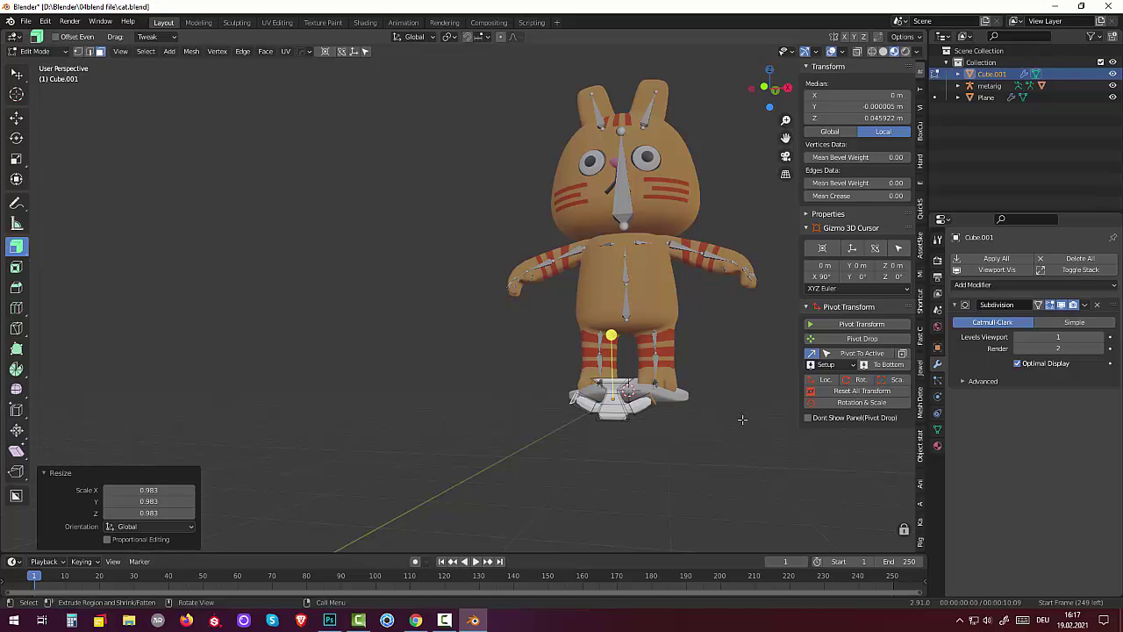
{"action": "key", "text": "g"}
{"action": "key", "text": "z"}
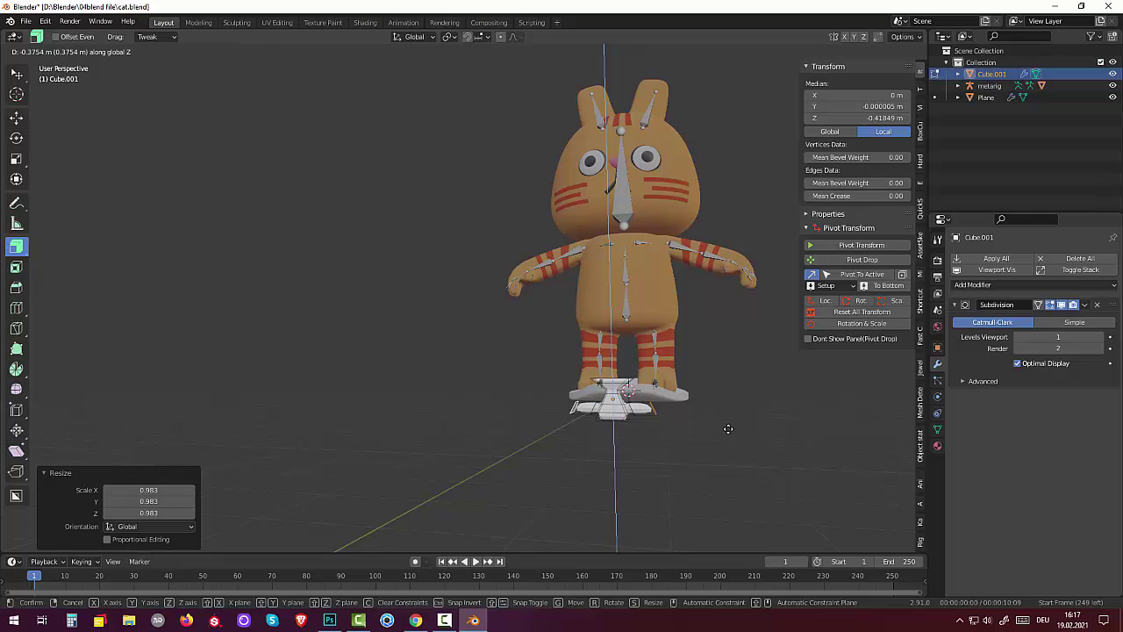
{"action": "left_click", "coordinate": [728, 429]}
{"action": "middle_click_drag", "start_coordinate": [743, 427], "coordinate": [623, 417]}
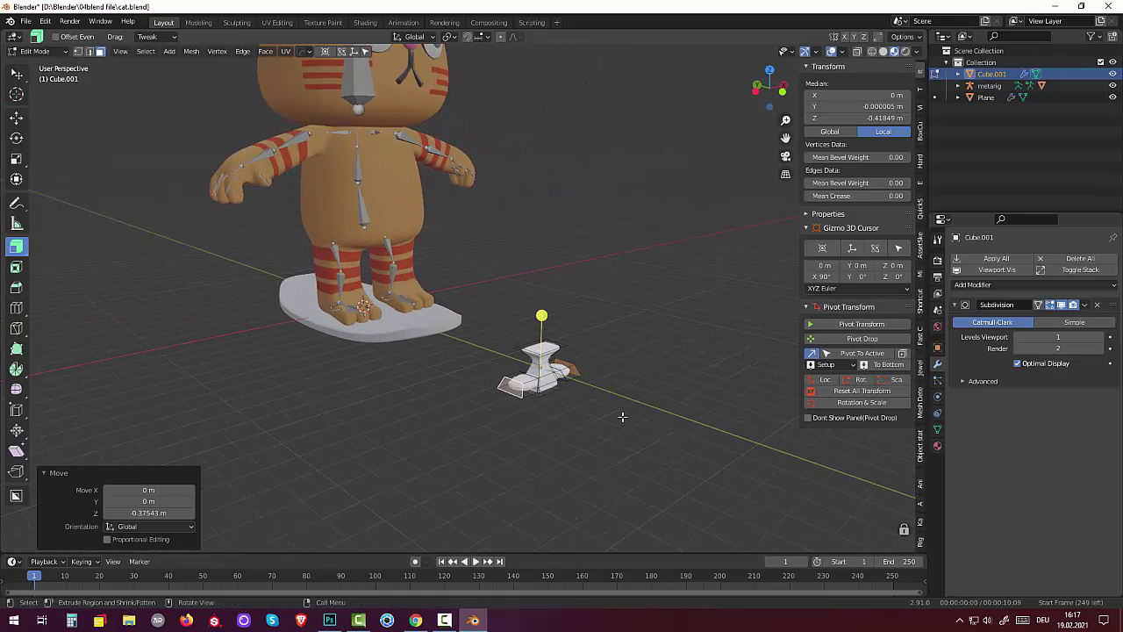
{"action": "scroll", "coordinate": [646, 427], "scroll_direction": "up", "scroll_amount": 3}
{"action": "middle_click_drag", "start_coordinate": [702, 476], "coordinate": [668, 413]}
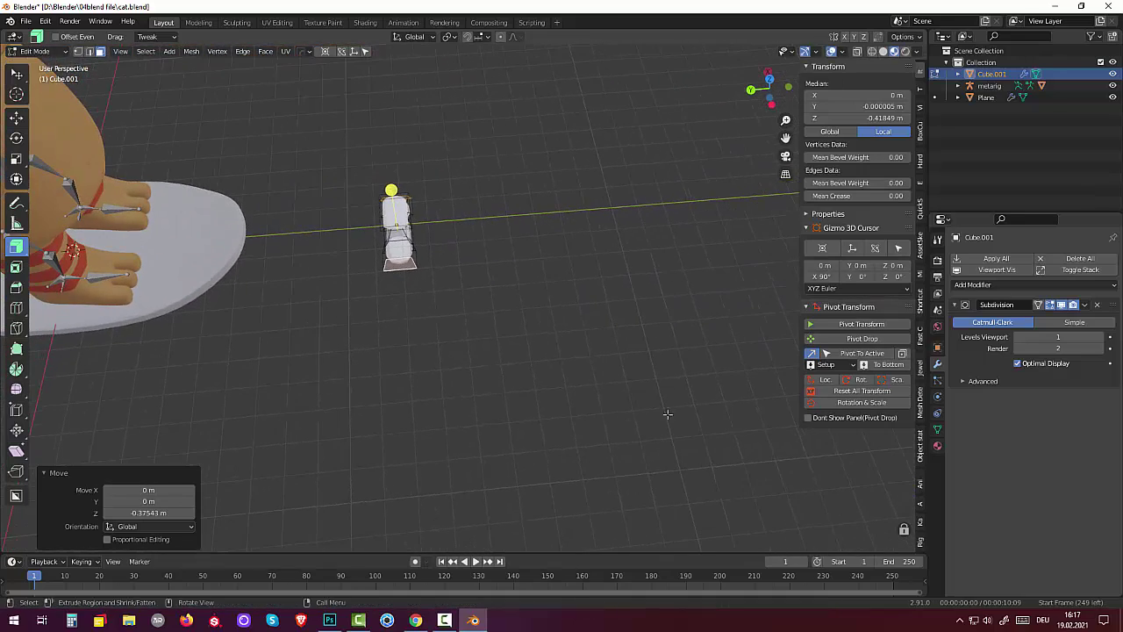
{"action": "key", "text": "s"}
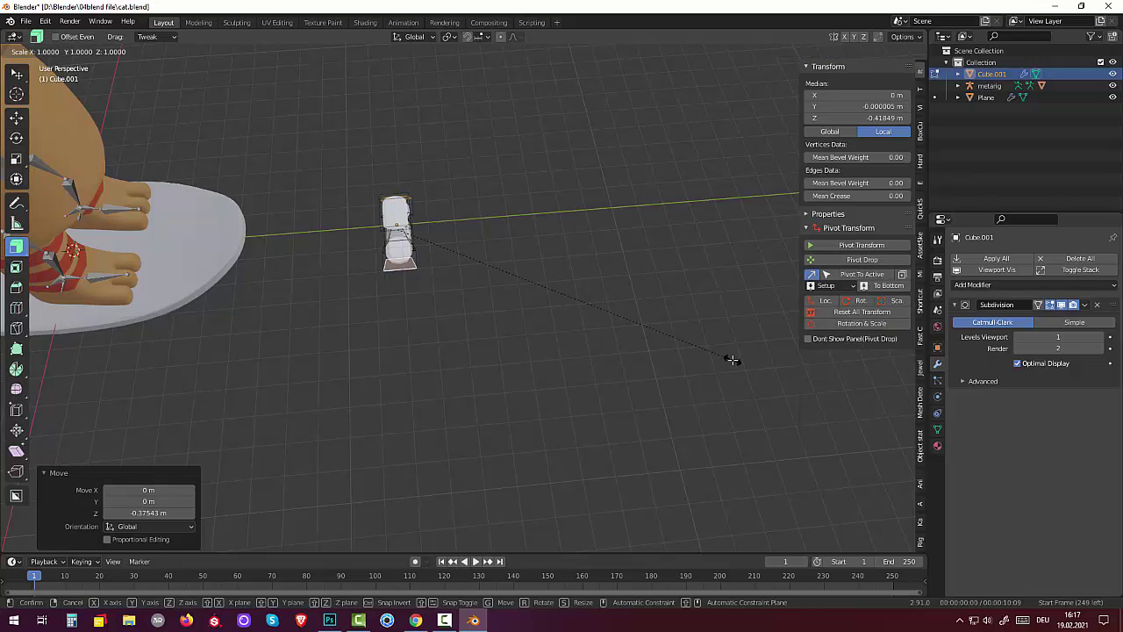
{"action": "key", "text": "x"}
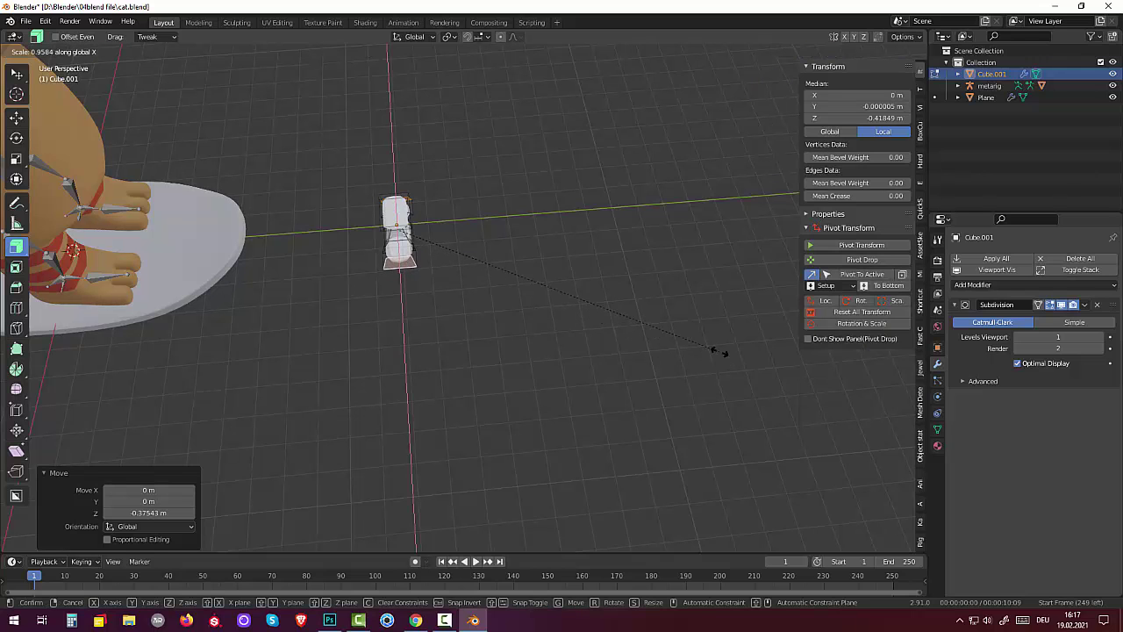
{"action": "left_click", "coordinate": [717, 351]}
Select another part of the piece and narrow it along Y
{"action": "left_click", "coordinate": [487, 337]}
{"action": "mouse_move", "coordinate": [485, 326]}
{"action": "middle_mouse_down"}
{"action": "mouse_move", "coordinate": [524, 345]}
{"action": "mouse_move", "coordinate": [371, 334]}
{"action": "mouse_move", "coordinate": [360, 301]}
{"action": "middle_mouse_up"}
{"action": "left_click", "coordinate": [595, 363]}
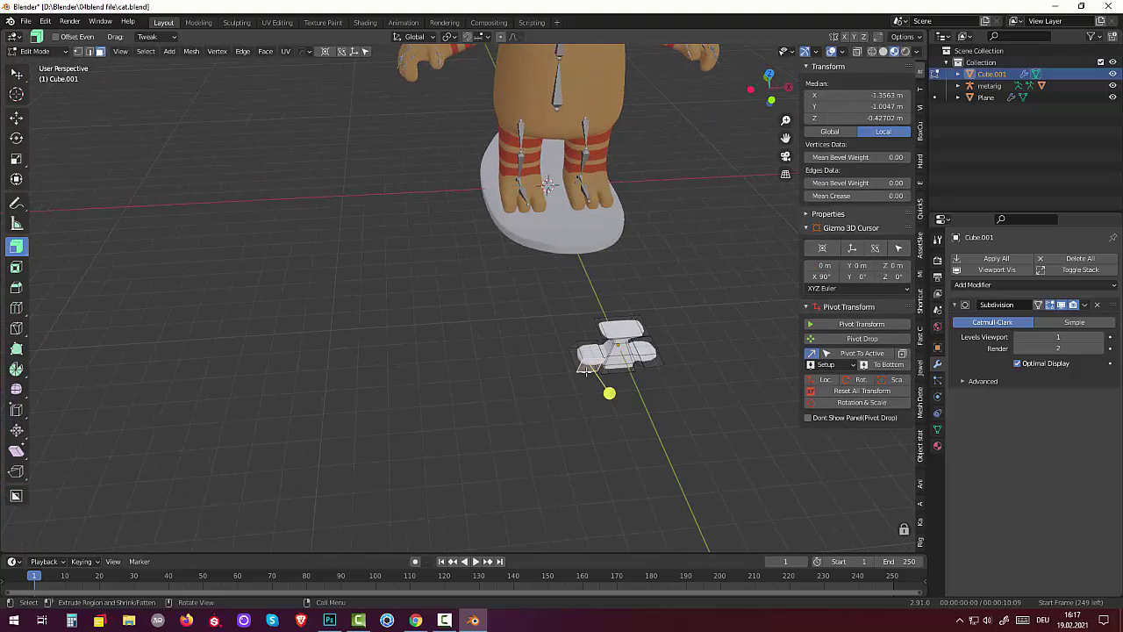
{"action": "mouse_move", "coordinate": [596, 362]}
{"action": "middle_mouse_down"}
{"action": "mouse_move", "coordinate": [627, 393]}
{"action": "mouse_move", "coordinate": [725, 371]}
{"action": "mouse_move", "coordinate": [393, 313]}
{"action": "mouse_move", "coordinate": [465, 341]}
{"action": "mouse_move", "coordinate": [430, 336]}
{"action": "mouse_move", "coordinate": [630, 339]}
{"action": "middle_mouse_up"}
{"action": "key", "text": "s"}
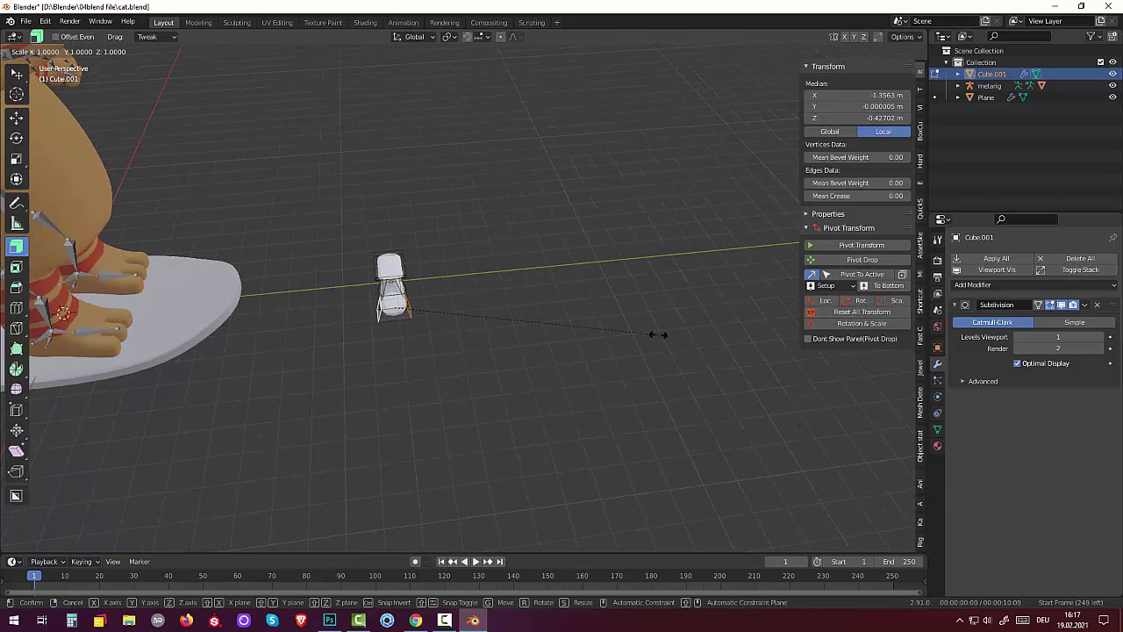
{"action": "key", "text": "y"}
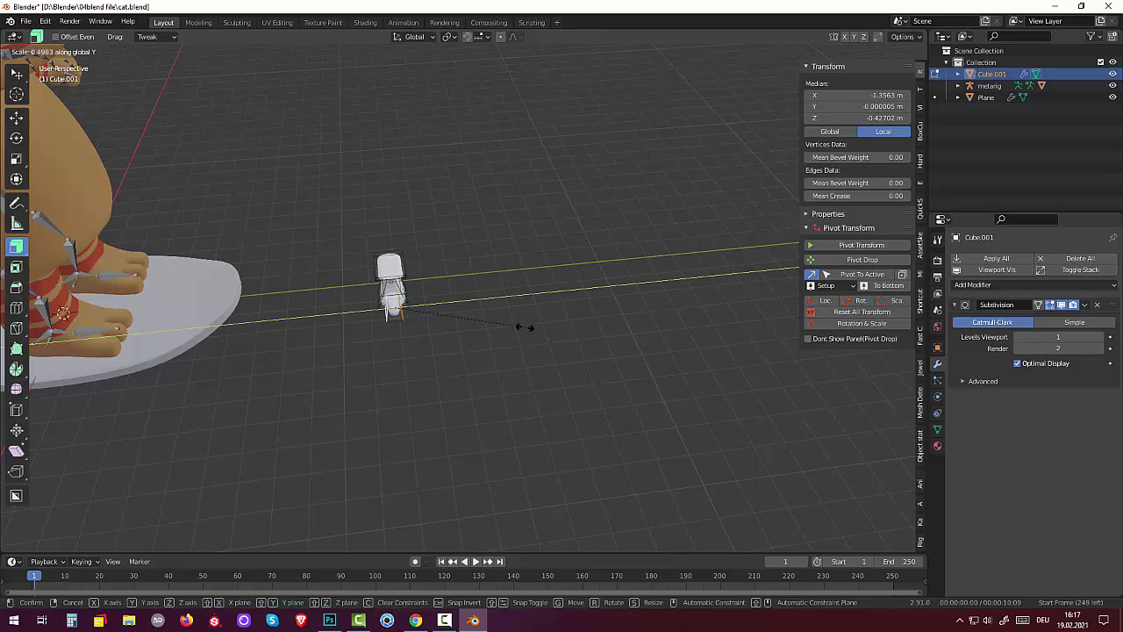
{"action": "left_click", "coordinate": [535, 330]}
{"action": "left_click", "coordinate": [535, 357]}
Squash a further selected part to 0.443 along Y, then deselect everything
{"action": "mouse_move", "coordinate": [535, 357]}
{"action": "middle_mouse_down"}
{"action": "mouse_move", "coordinate": [371, 346]}
{"action": "mouse_move", "coordinate": [293, 321]}
{"action": "mouse_move", "coordinate": [490, 418]}
{"action": "mouse_move", "coordinate": [571, 476]}
{"action": "mouse_move", "coordinate": [457, 508]}
{"action": "mouse_move", "coordinate": [635, 485]}
{"action": "middle_mouse_up"}
{"action": "left_click", "coordinate": [560, 478]}
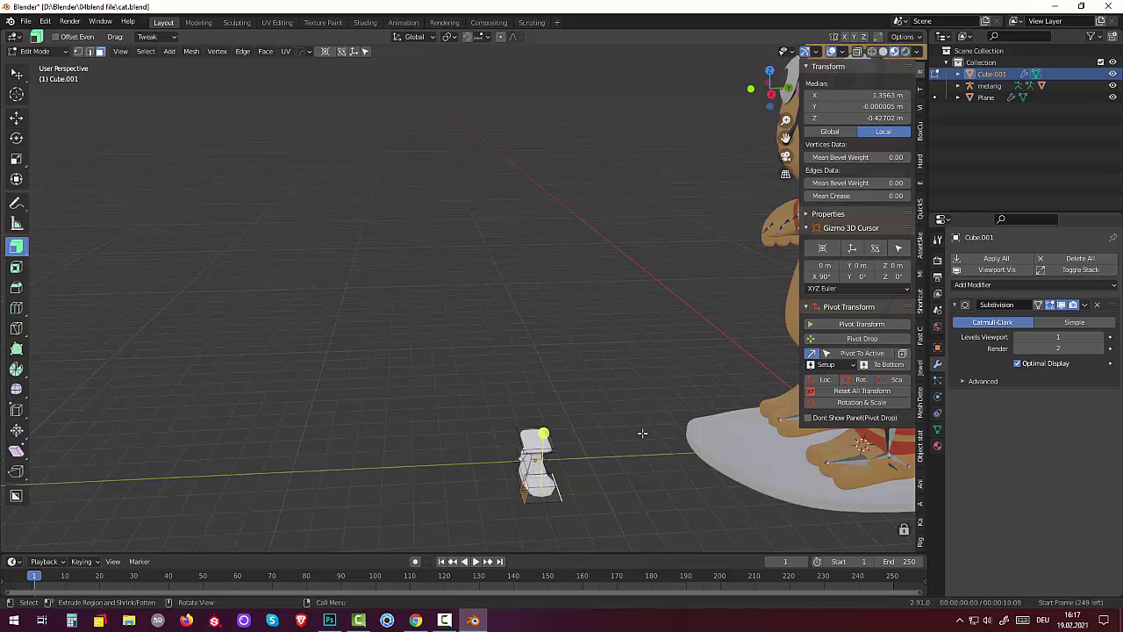
{"action": "key", "text": "s"}
{"action": "key", "text": "y"}
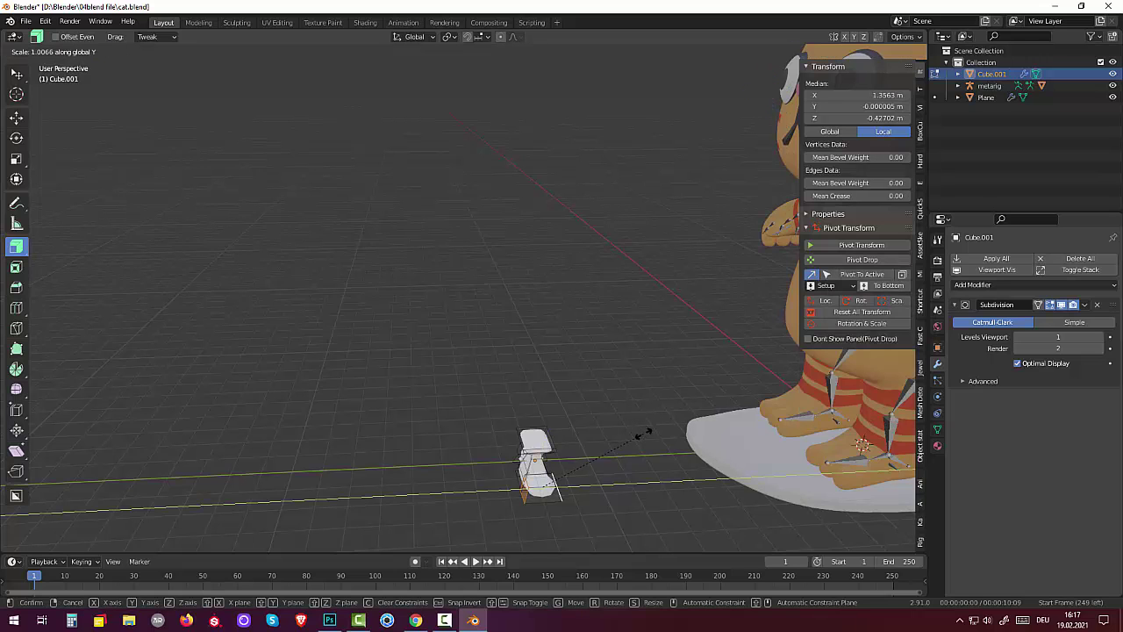
{"action": "left_click", "coordinate": [575, 436]}
{"action": "left_click", "coordinate": [587, 390]}
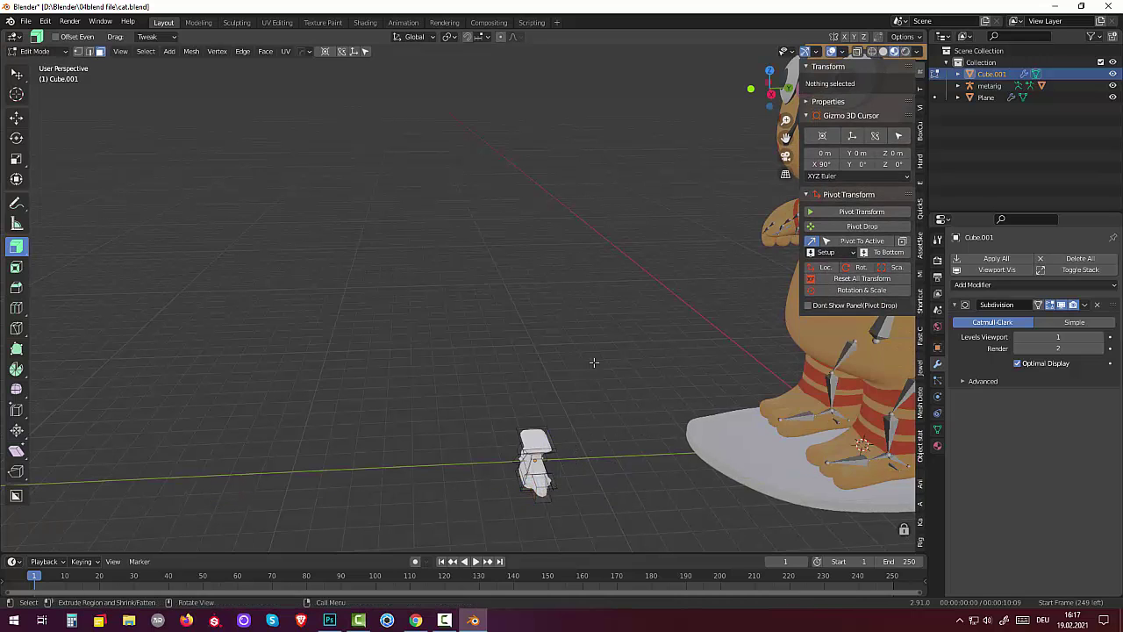
{"action": "mouse_move", "coordinate": [587, 390]}
{"action": "middle_mouse_down"}
{"action": "mouse_move", "coordinate": [687, 324]}
{"action": "mouse_move", "coordinate": [644, 413]}
{"action": "middle_mouse_up"}
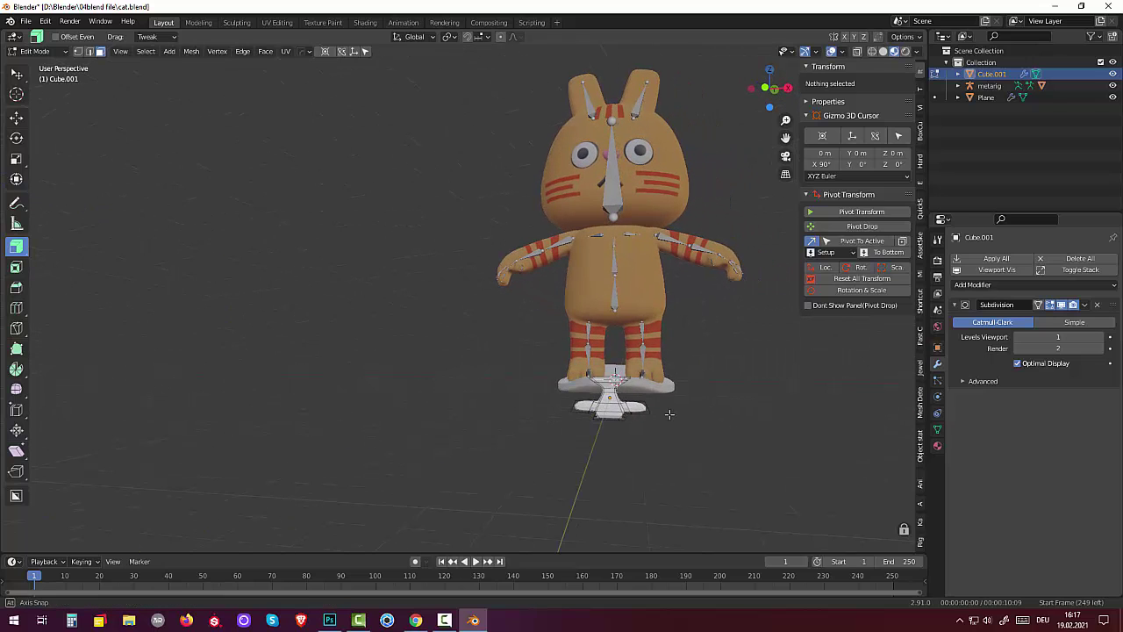
Cut a single edge loop around the Cube.001 anvil, slid off centre to factor 0.078
{"action": "left_click", "coordinate": [639, 402]}
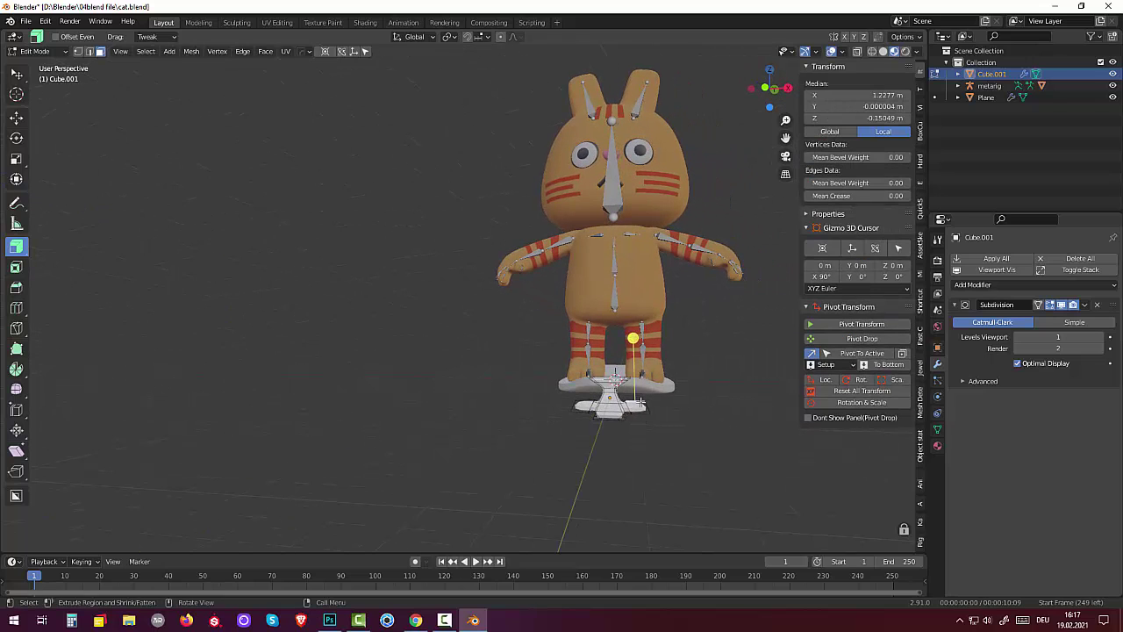
{"action": "left_click", "coordinate": [637, 409]}
{"action": "left_click", "coordinate": [639, 412], "text": "ctrl"}
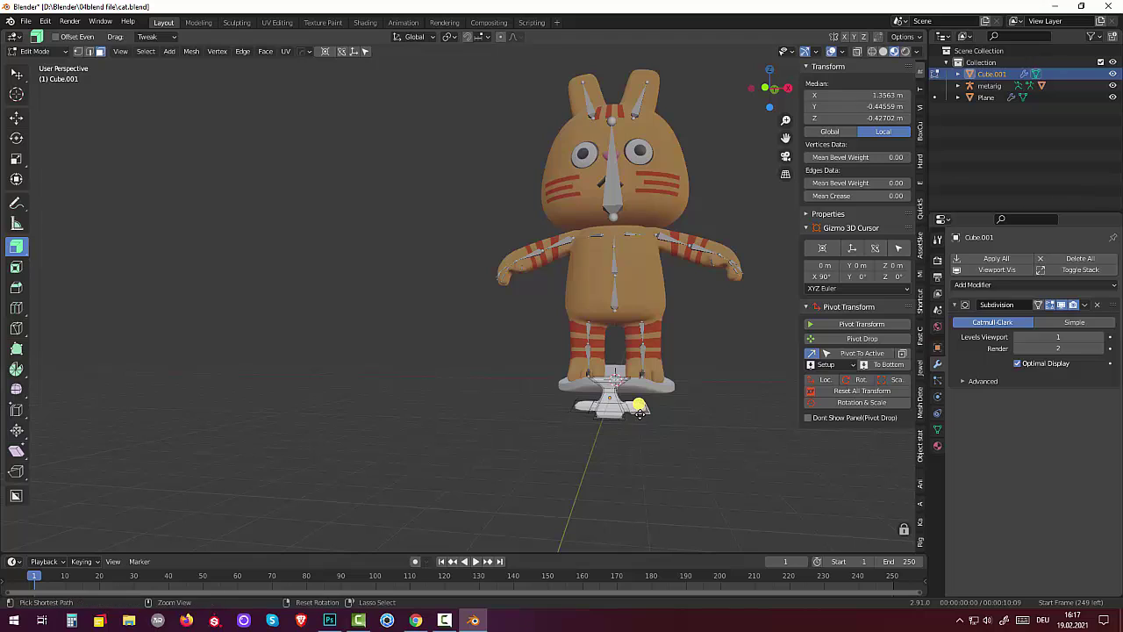
{"action": "key", "text": "ctrl+r"}
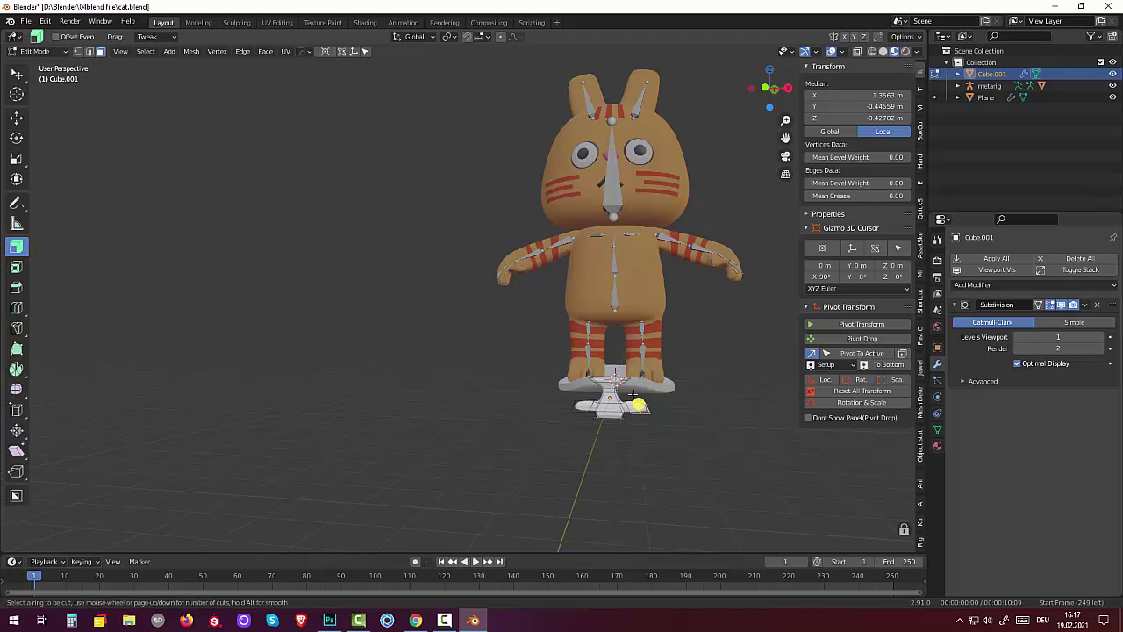
{"action": "left_click", "coordinate": [633, 396]}
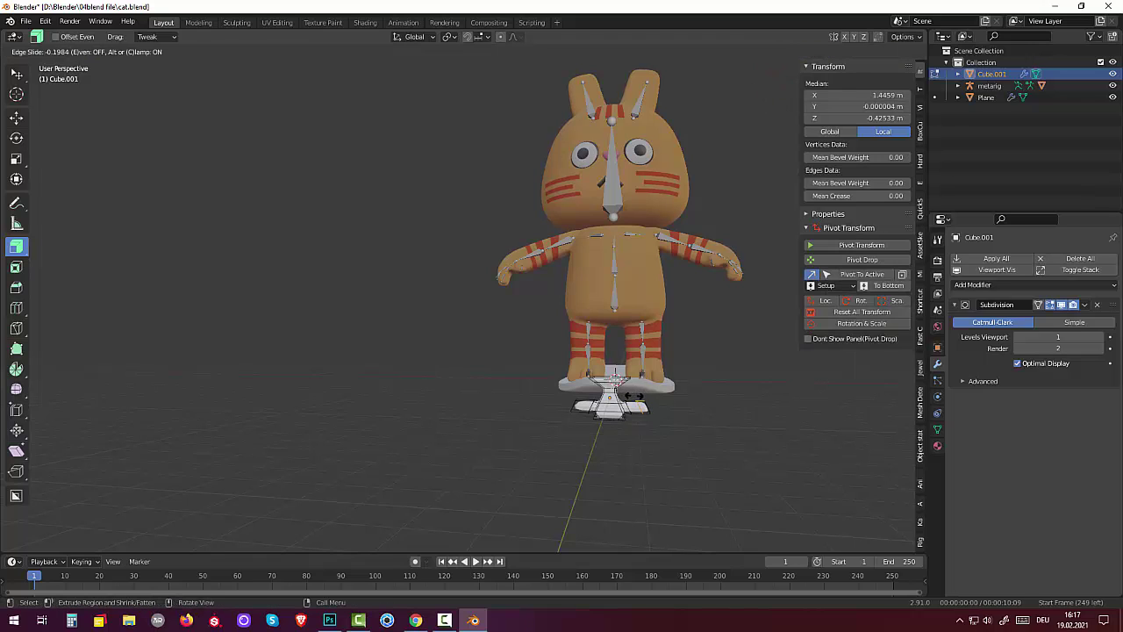
{"action": "left_click", "coordinate": [643, 345]}
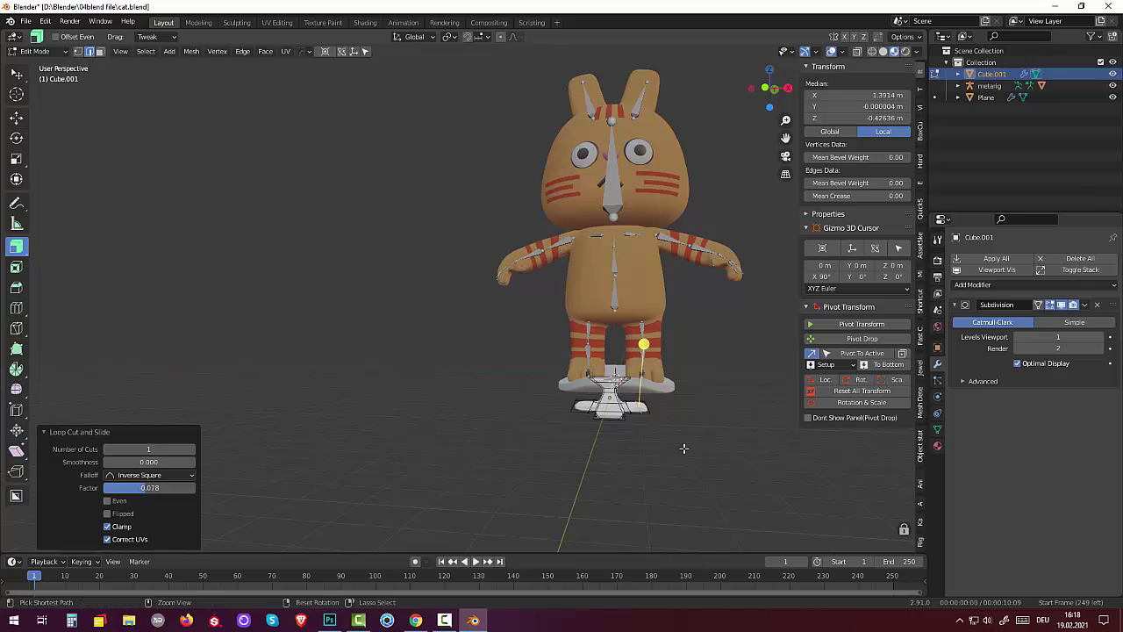
{"action": "left_click", "coordinate": [638, 406], "text": "ctrl"}
{"action": "mouse_move", "coordinate": [681, 449]}
{"action": "middle_mouse_down"}
{"action": "mouse_move", "coordinate": [636, 436]}
{"action": "mouse_move", "coordinate": [718, 439]}
{"action": "middle_mouse_up"}
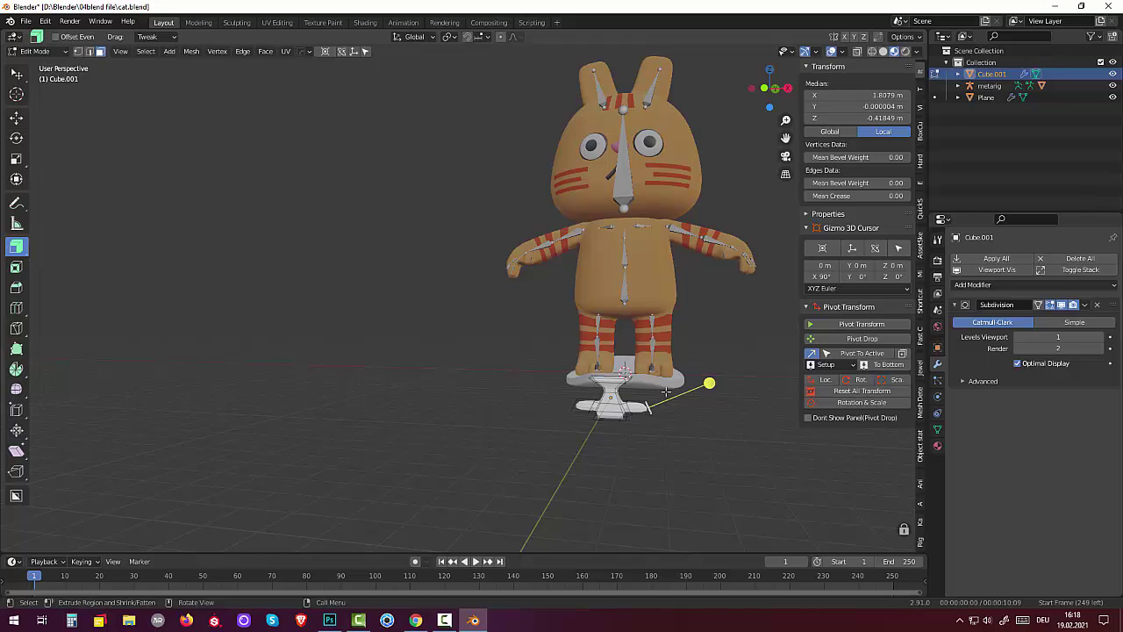
Tilt the selected anvil end 23.2° around Y and shrink it to 0.645
{"action": "key", "text": "r"}
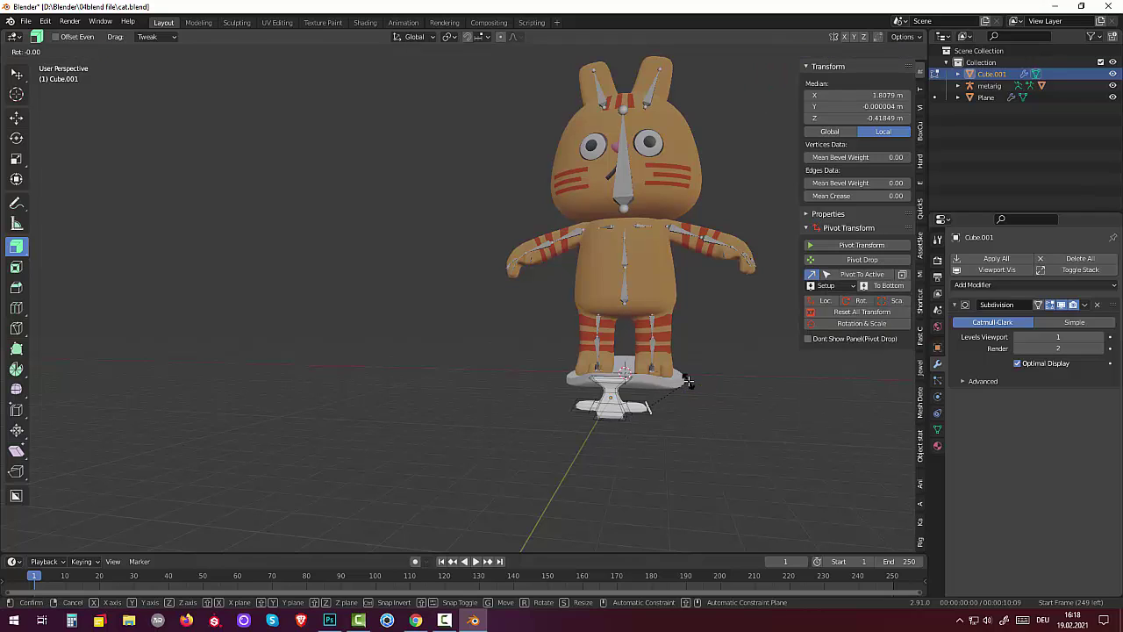
{"action": "key", "text": "y"}
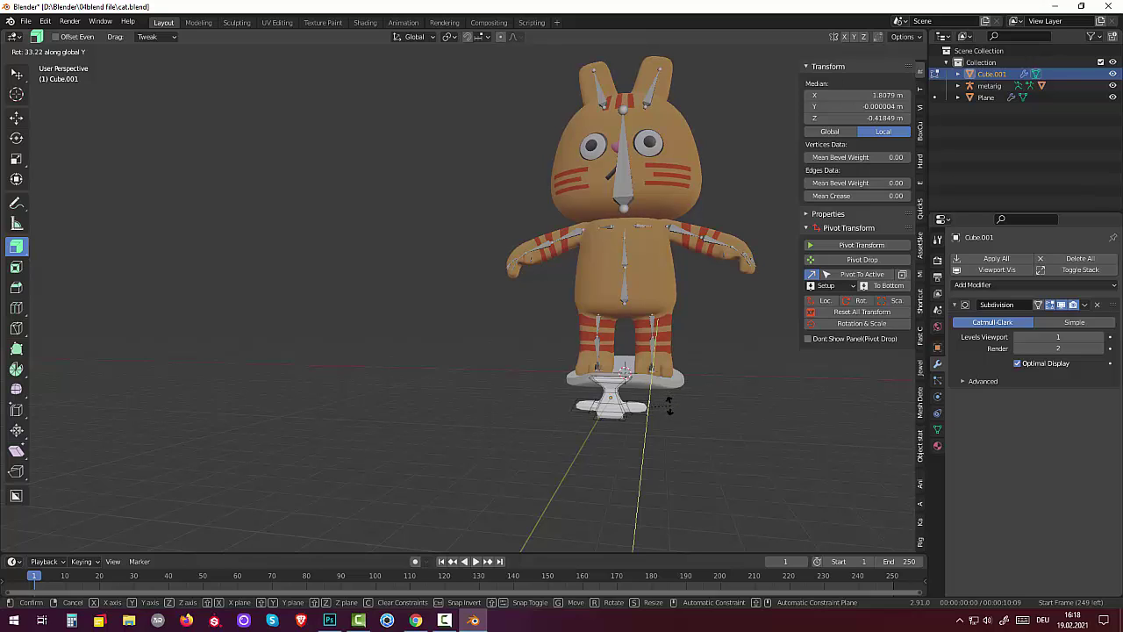
{"action": "left_click", "coordinate": [668, 405]}
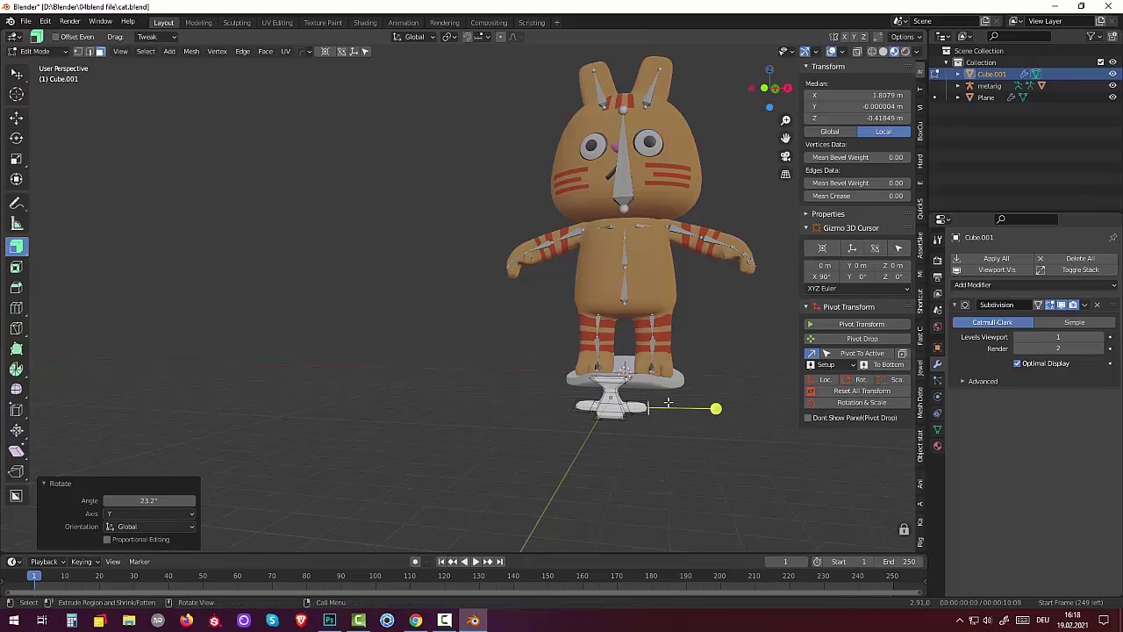
{"action": "key", "text": "s"}
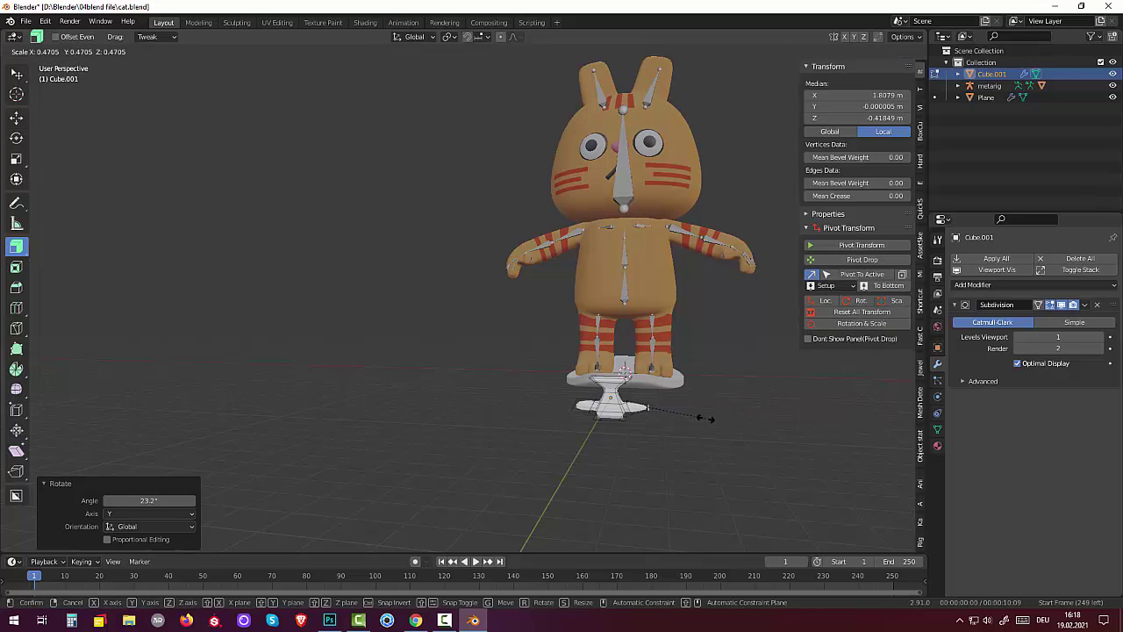
{"action": "left_click", "coordinate": [724, 400]}
{"action": "middle_click_drag", "start_coordinate": [557, 416], "coordinate": [680, 415]}
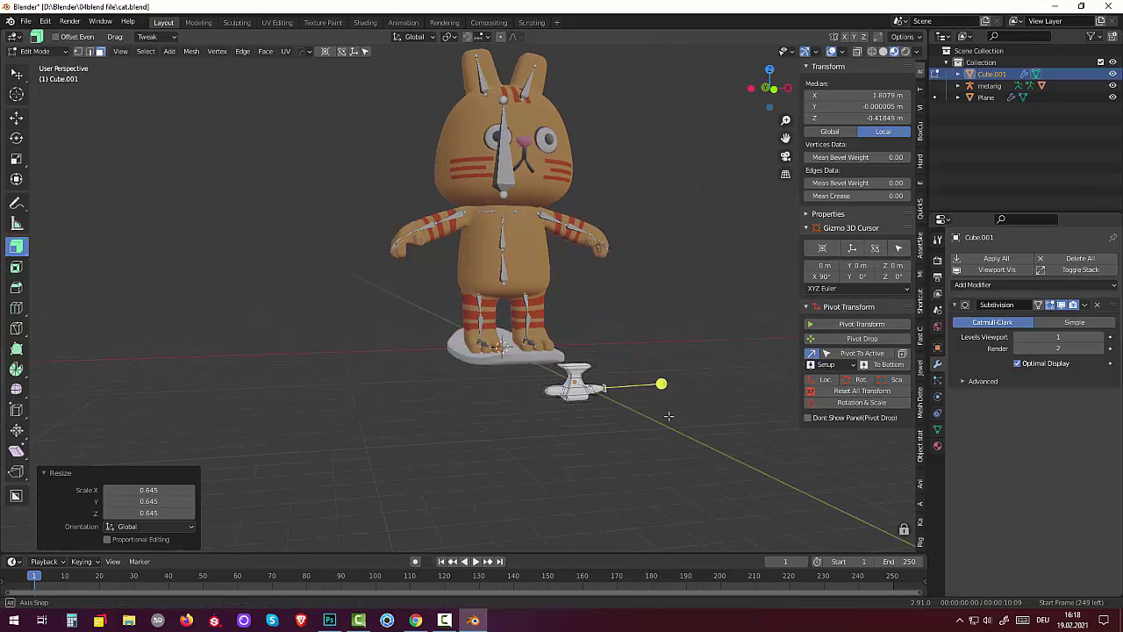
Select the opposite end, tilt it -26.7° around Y and shrink it to about 0.54
{"action": "key", "text": "ctrl+z"}
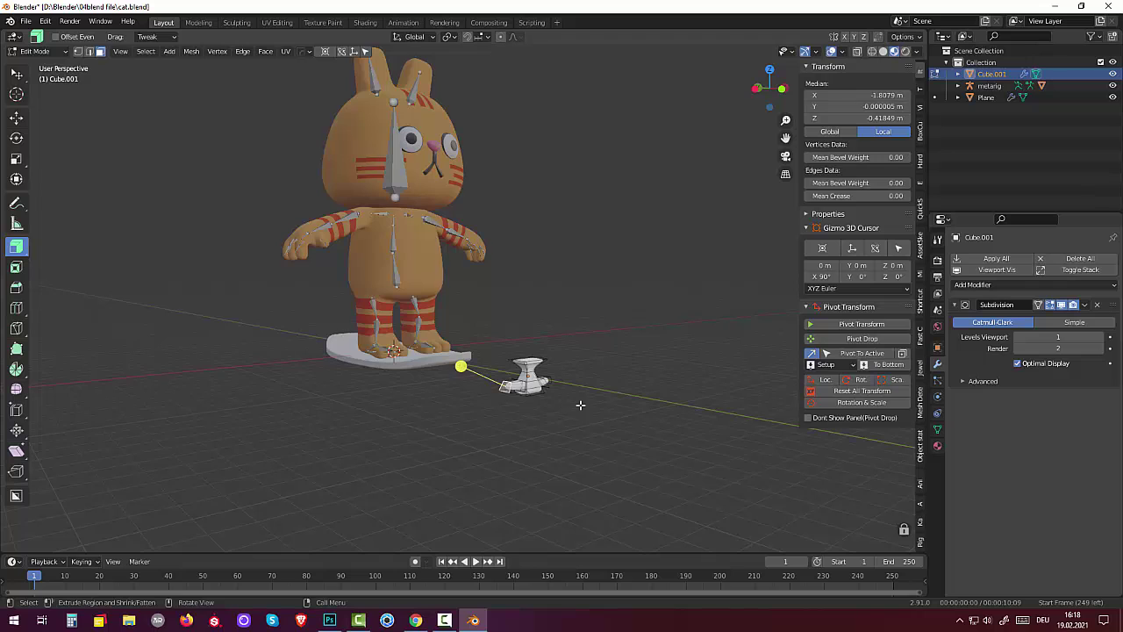
{"action": "mouse_move", "coordinate": [579, 406]}
{"action": "middle_mouse_down"}
{"action": "mouse_move", "coordinate": [528, 401]}
{"action": "mouse_move", "coordinate": [544, 404]}
{"action": "middle_mouse_up"}
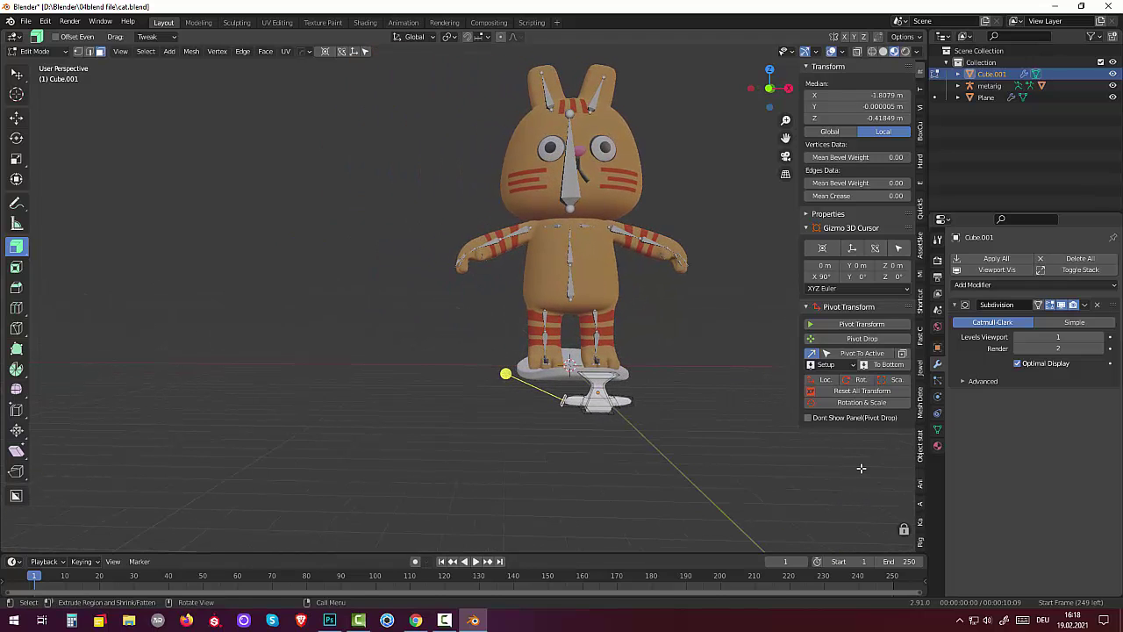
{"action": "key", "text": "r"}
{"action": "key", "text": "y"}
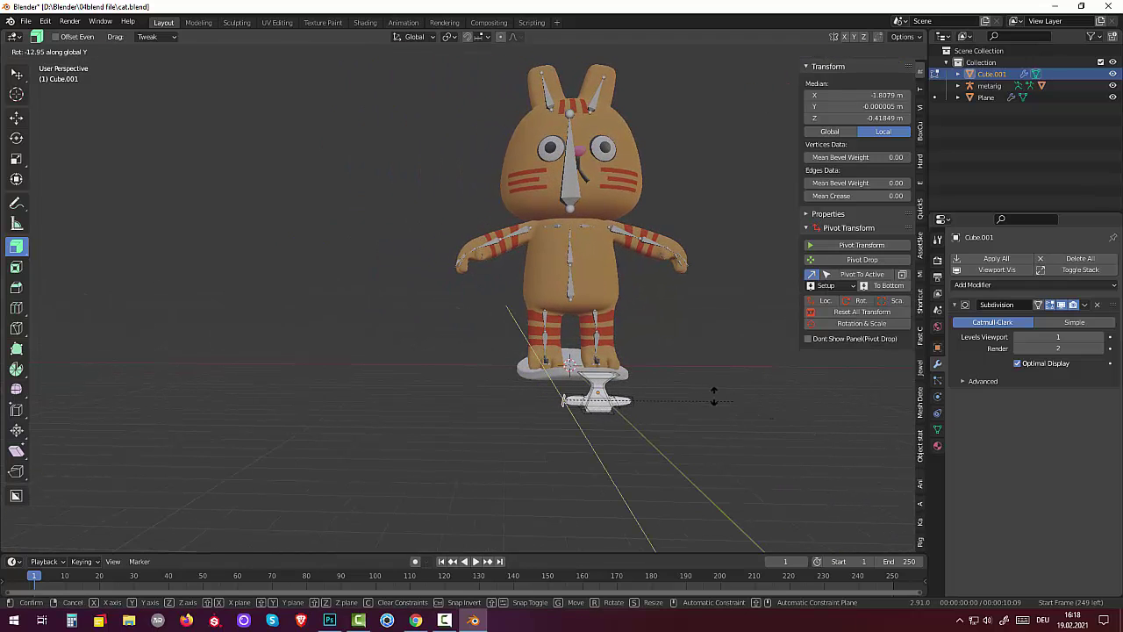
{"action": "left_click", "coordinate": [672, 372]}
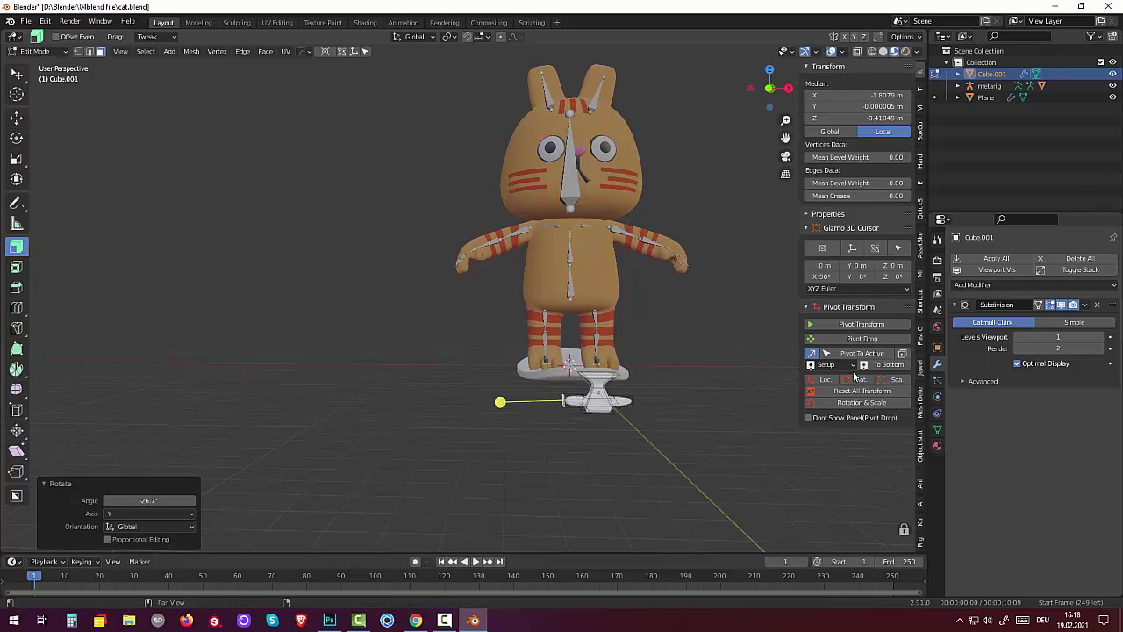
{"action": "key", "text": "s"}
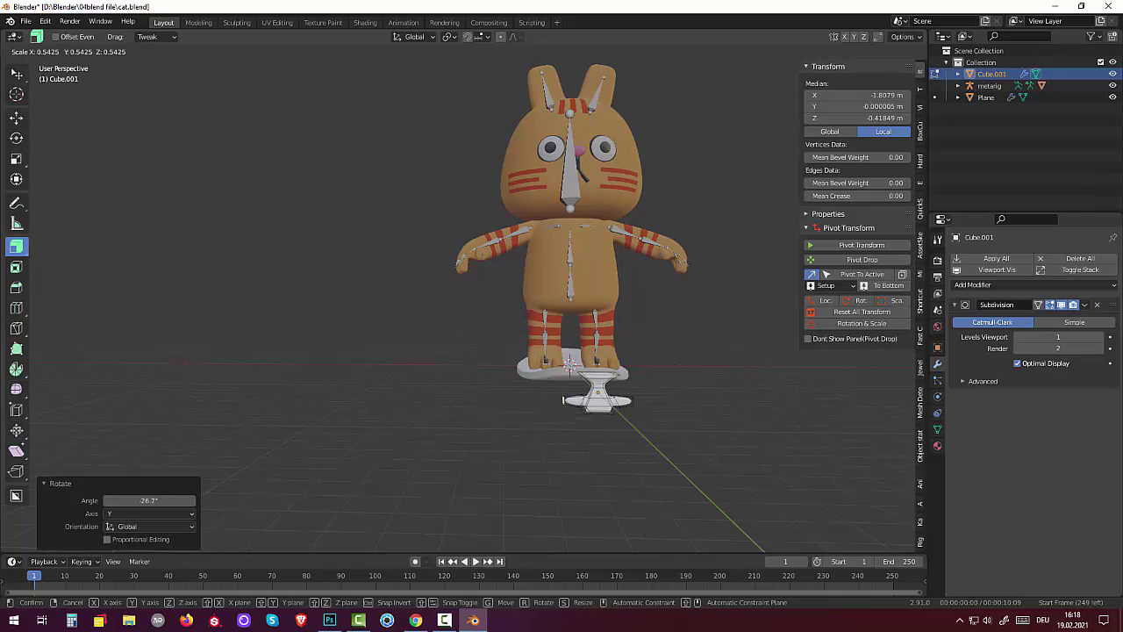
{"action": "left_click", "coordinate": [624, 469]}
Zoom in and select the anvil's bottom face
{"action": "mouse_move", "coordinate": [624, 469]}
{"action": "middle_mouse_down"}
{"action": "mouse_move", "coordinate": [589, 456]}
{"action": "mouse_move", "coordinate": [517, 467]}
{"action": "mouse_move", "coordinate": [529, 489]}
{"action": "mouse_move", "coordinate": [759, 480]}
{"action": "mouse_move", "coordinate": [620, 514]}
{"action": "mouse_move", "coordinate": [752, 346]}
{"action": "mouse_move", "coordinate": [654, 544]}
{"action": "middle_mouse_up"}
{"action": "scroll", "coordinate": [529, 489], "scroll_direction": "up", "scroll_amount": 3}
{"action": "left_click", "coordinate": [620, 514]}
{"action": "left_click", "coordinate": [724, 416]}
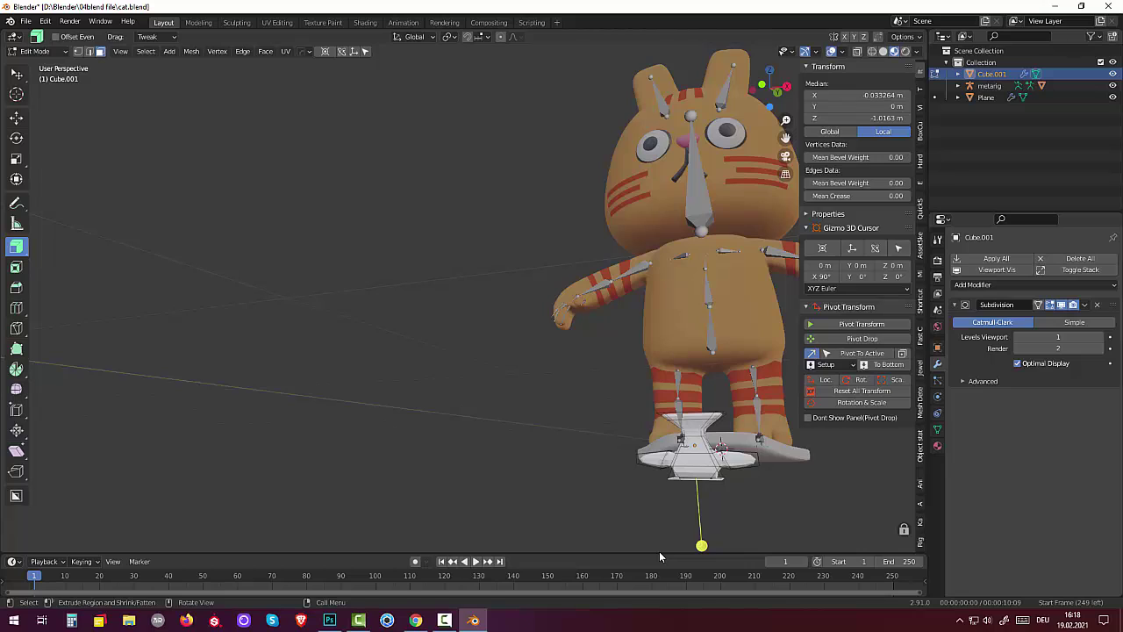
Raise the anvil's bottom face slightly along Z, then deselect the mesh
{"action": "key", "text": "g"}
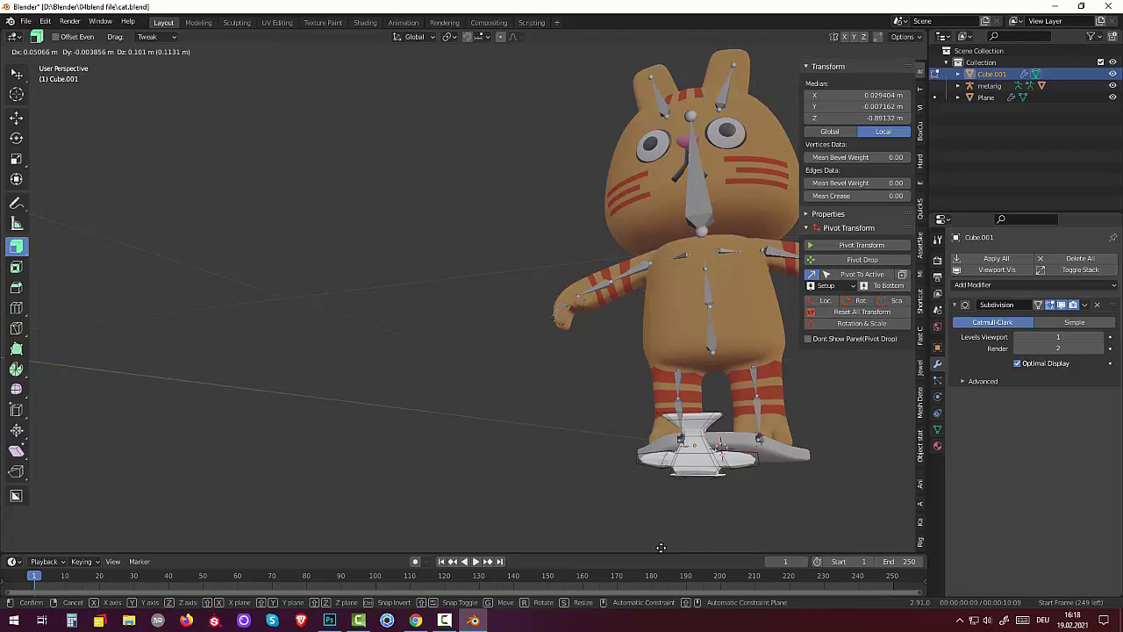
{"action": "key", "text": "z"}
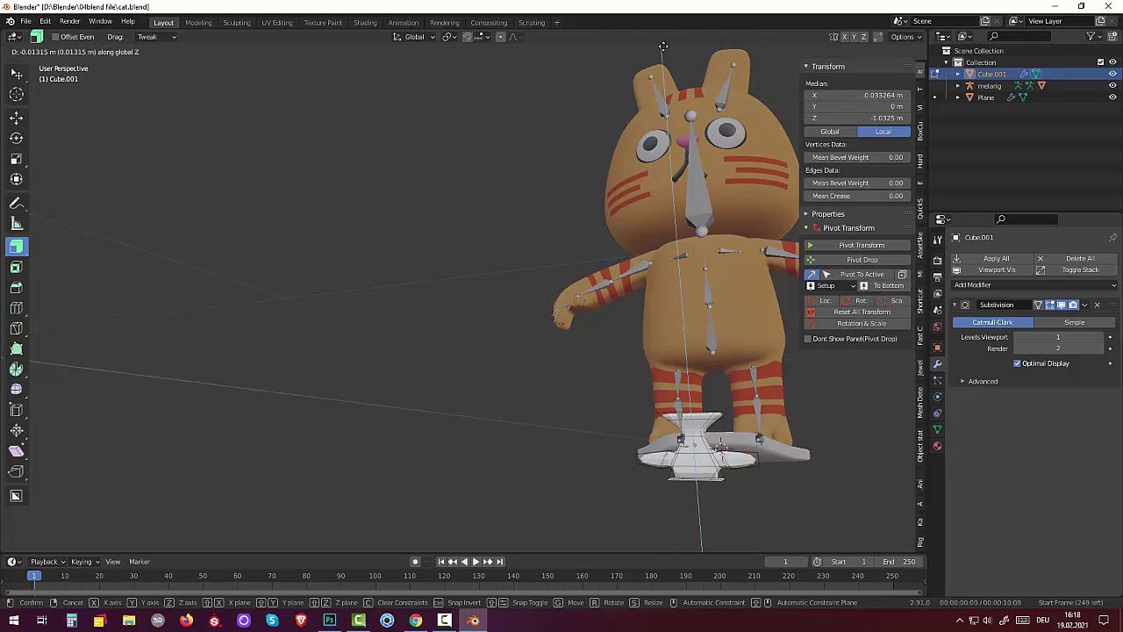
{"action": "left_click", "coordinate": [688, 29]}
{"action": "middle_click_drag", "start_coordinate": [689, 53], "coordinate": [661, 89]}
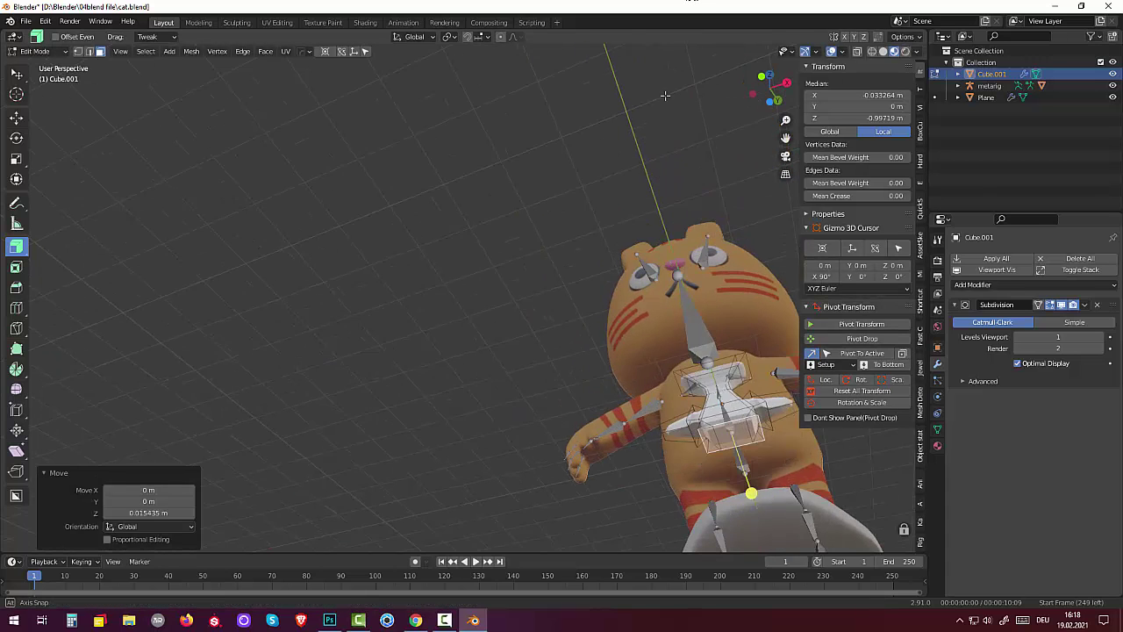
{"action": "left_click", "coordinate": [542, 206]}
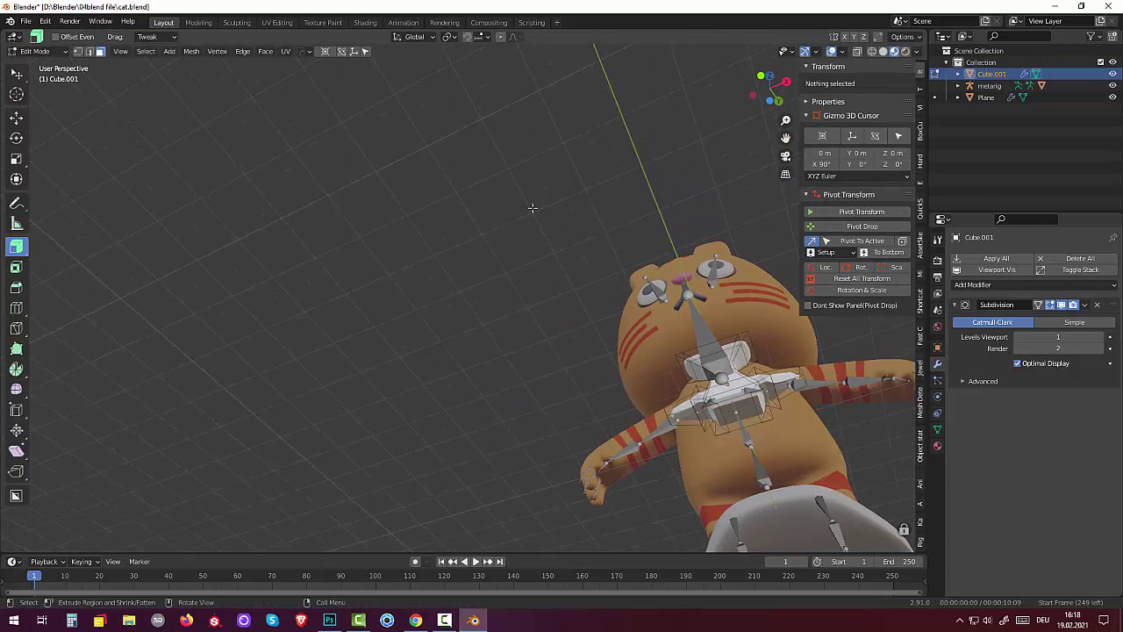
{"action": "mouse_move", "coordinate": [531, 208]}
{"action": "middle_mouse_down"}
{"action": "mouse_move", "coordinate": [538, 283]}
{"action": "mouse_move", "coordinate": [655, 338]}
{"action": "middle_mouse_up"}
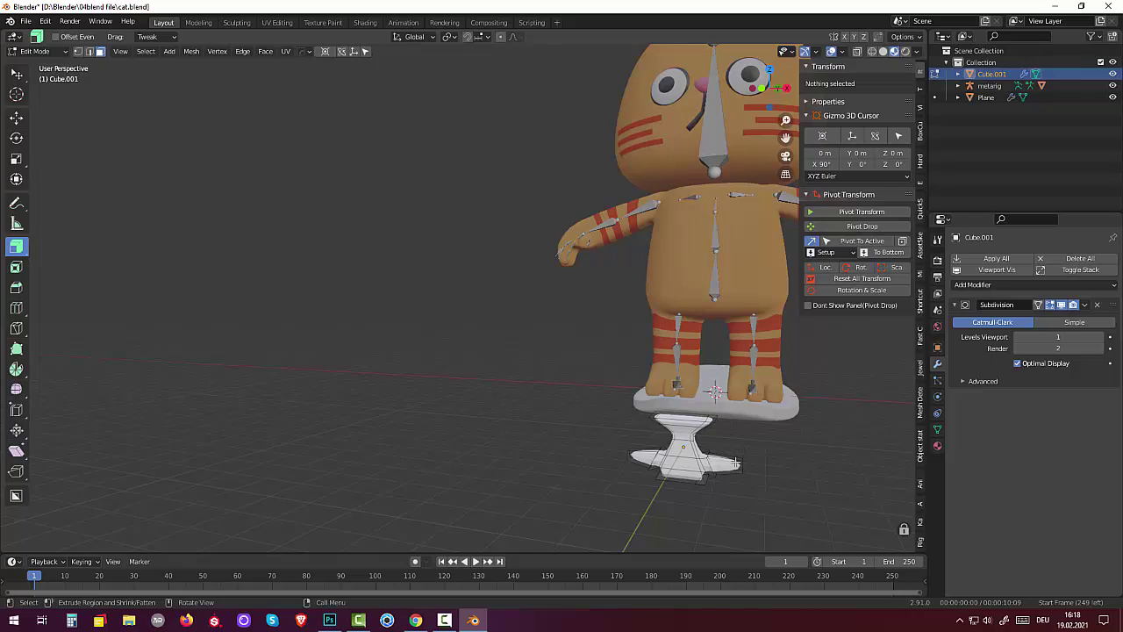
Add edge loop cuts near both ends of the anvil's base
{"action": "left_click", "coordinate": [732, 465]}
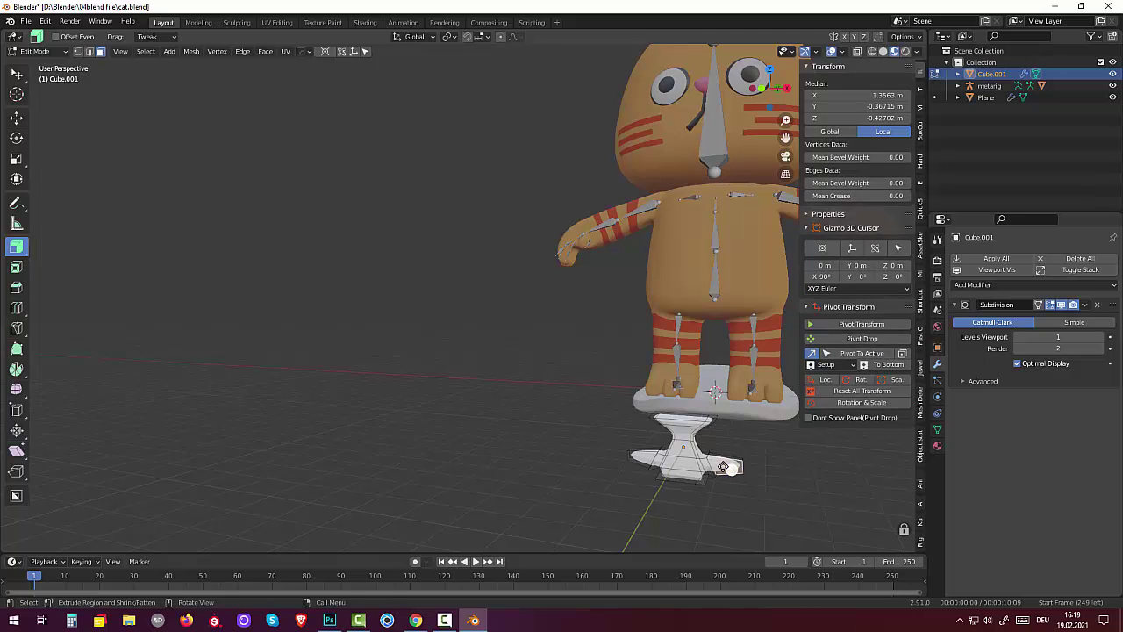
{"action": "key", "text": "ctrl+r"}
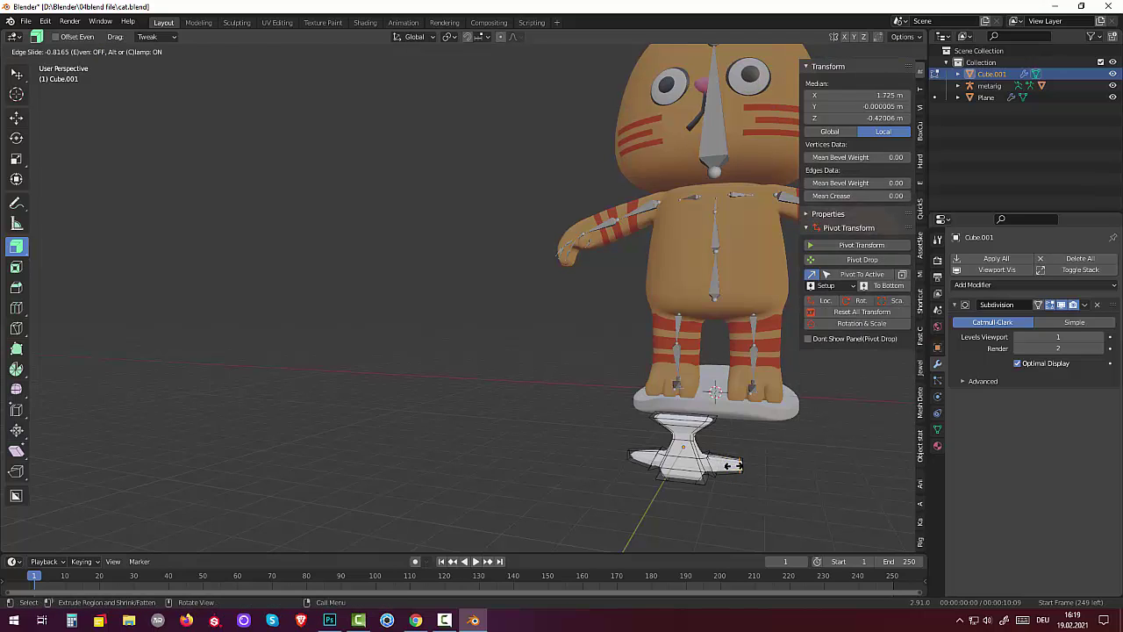
{"action": "left_click", "coordinate": [733, 465]}
{"action": "left_click", "coordinate": [642, 459]}
{"action": "key", "text": "ctrl+r"}
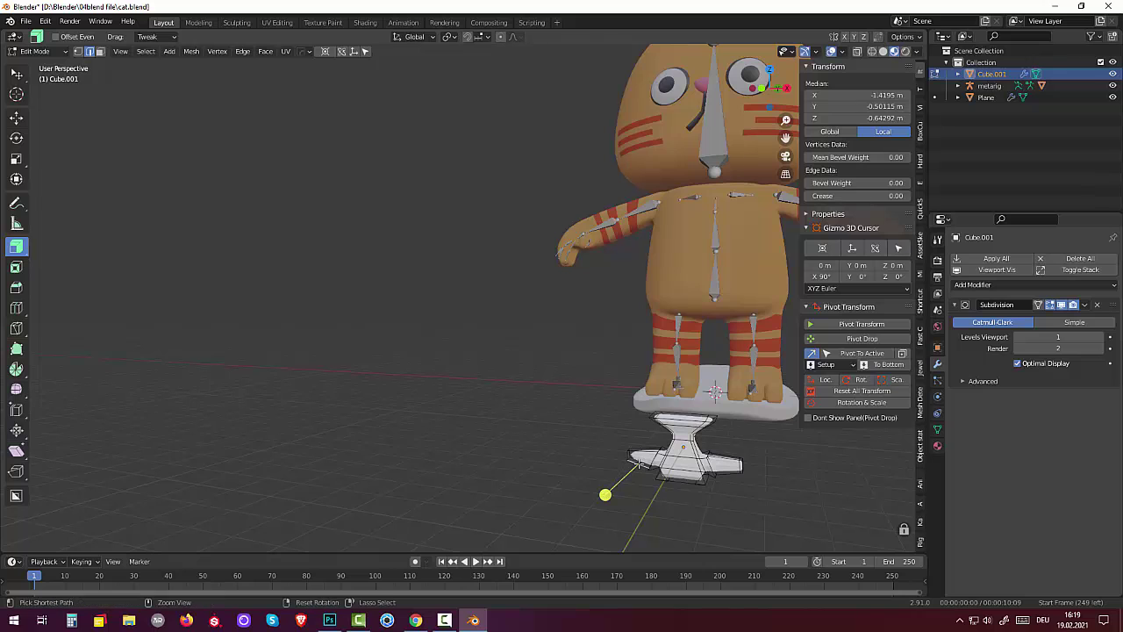
{"action": "left_click", "coordinate": [640, 458]}
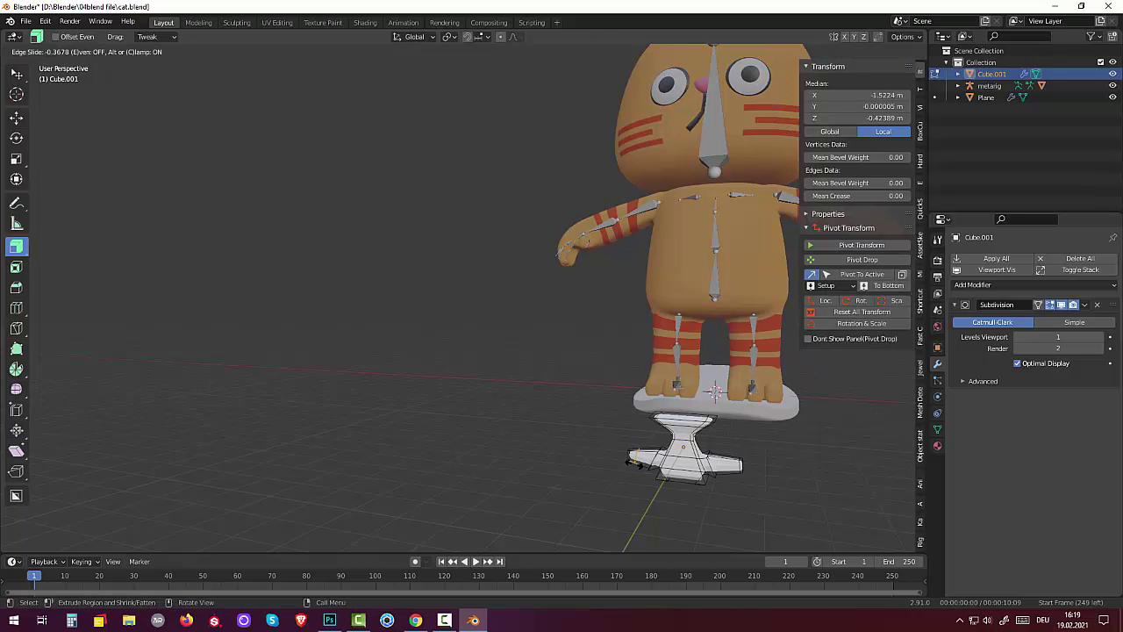
{"action": "left_click", "coordinate": [631, 461]}
{"action": "mouse_move", "coordinate": [654, 481]}
{"action": "middle_mouse_down"}
{"action": "mouse_move", "coordinate": [650, 459]}
{"action": "mouse_move", "coordinate": [615, 451]}
{"action": "mouse_move", "coordinate": [588, 454]}
{"action": "mouse_move", "coordinate": [588, 471]}
{"action": "middle_mouse_up"}
Add a cylinder to Cube.001 at the origin with 3 vertices, radius 1.19 m, depth 0.34 m
{"action": "key", "text": "shift+a"}
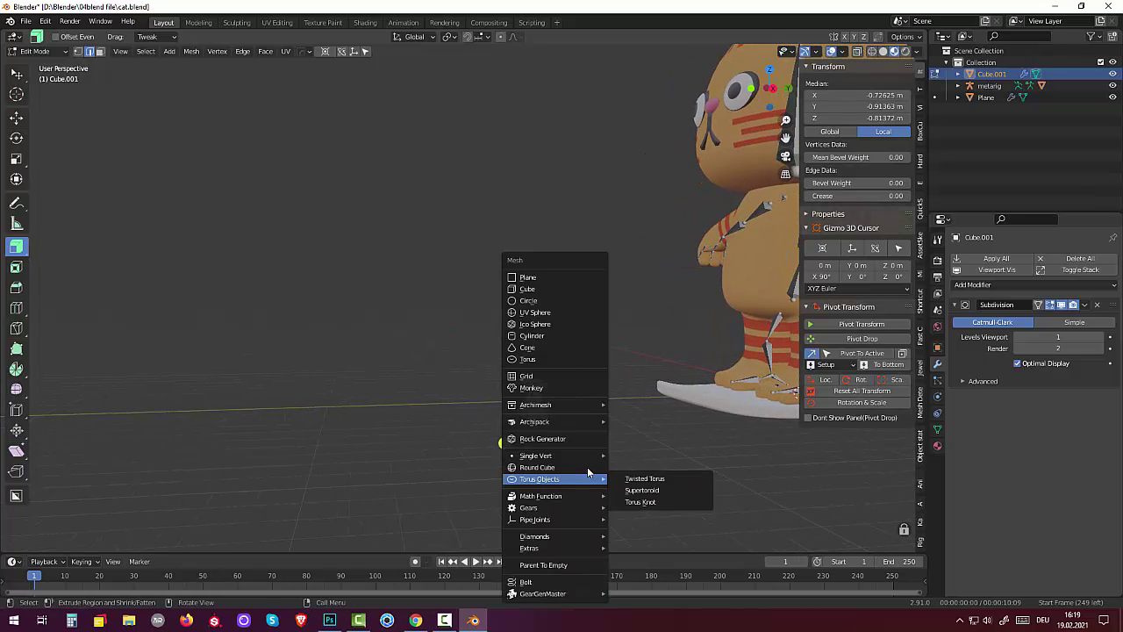
{"action": "left_click", "coordinate": [533, 337]}
{"action": "scroll", "coordinate": [600, 445], "scroll_direction": "down", "scroll_amount": 3}
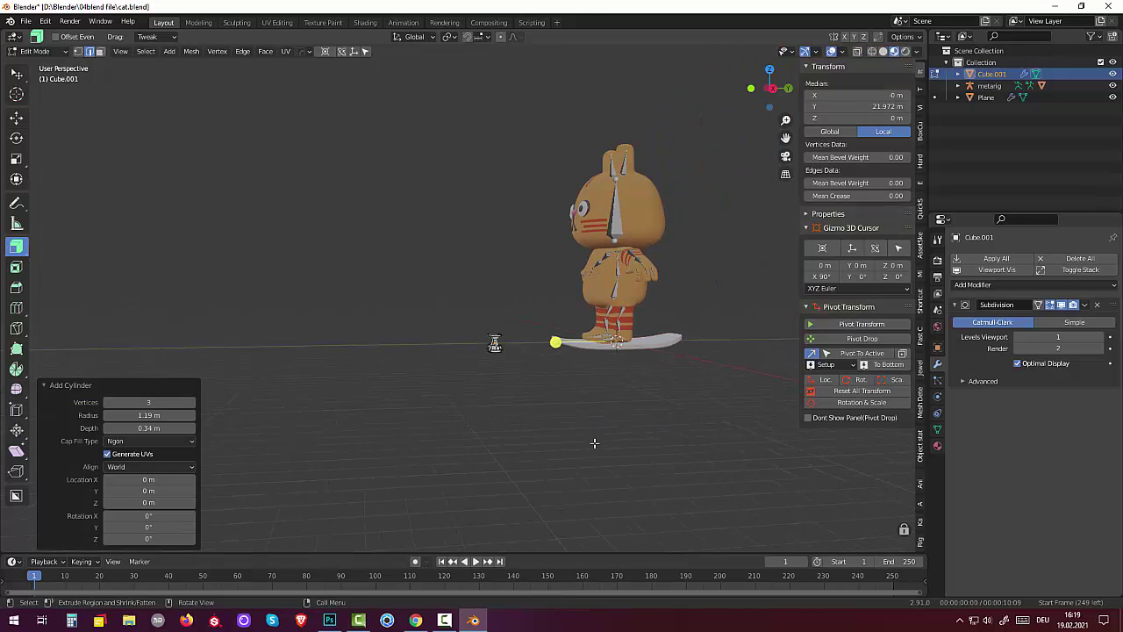
{"action": "mouse_move", "coordinate": [594, 443]}
{"action": "middle_mouse_down"}
{"action": "mouse_move", "coordinate": [574, 471]}
{"action": "mouse_move", "coordinate": [594, 454]}
{"action": "middle_mouse_up"}
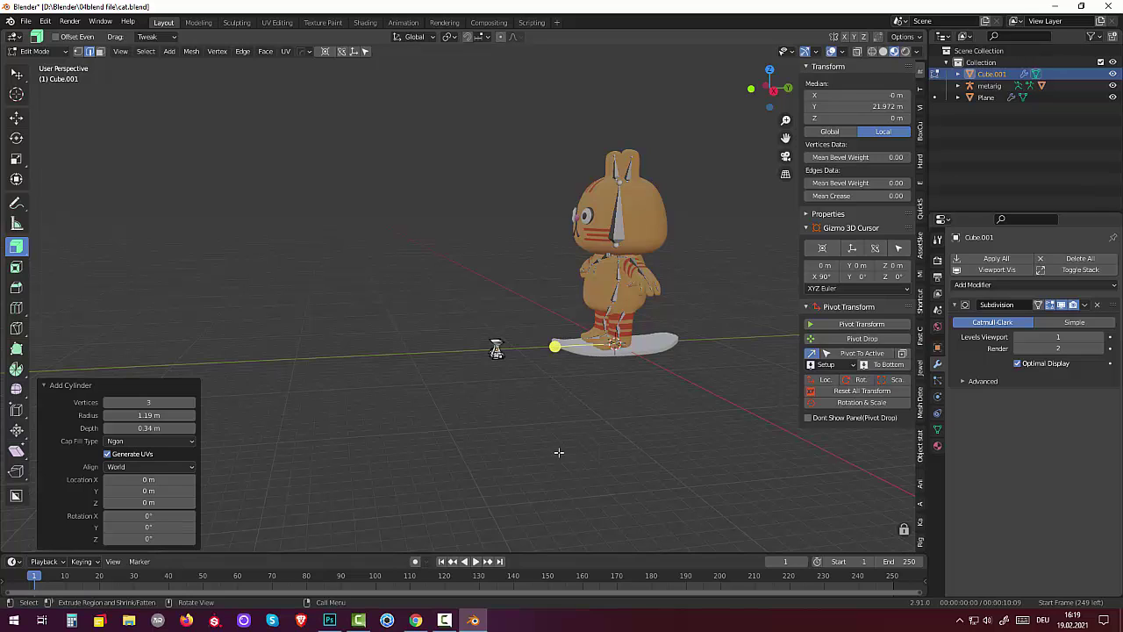
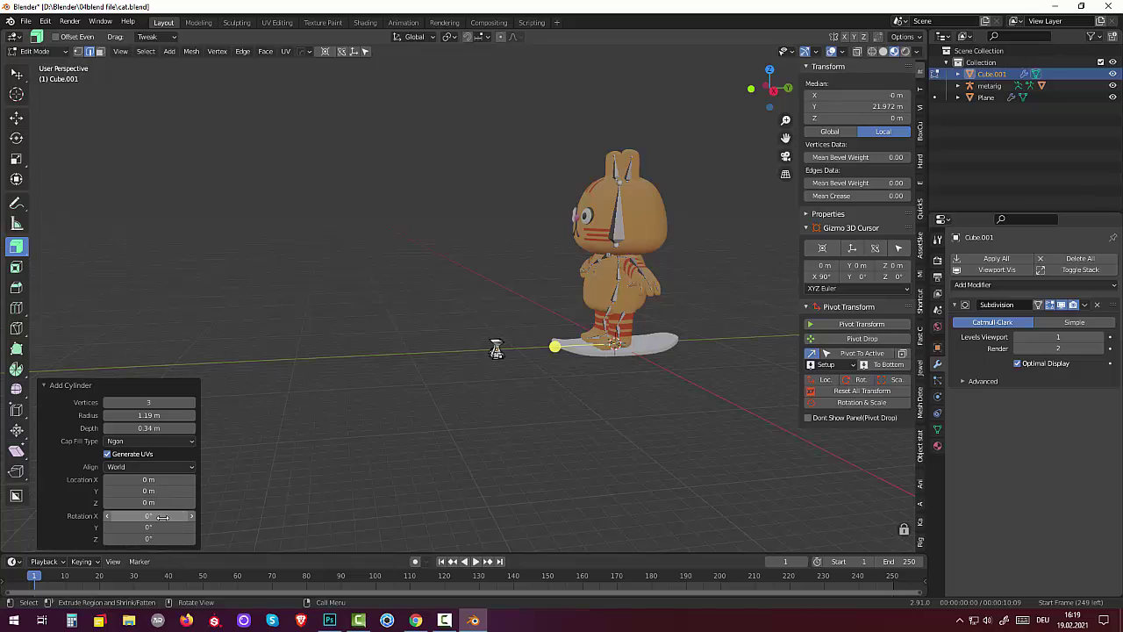
Set the new cylinder to 20 vertices, Y location -8.66 m and depth 1.29 m
{"action": "left_click_drag", "start_coordinate": [149, 491], "coordinate": [115, 491]}
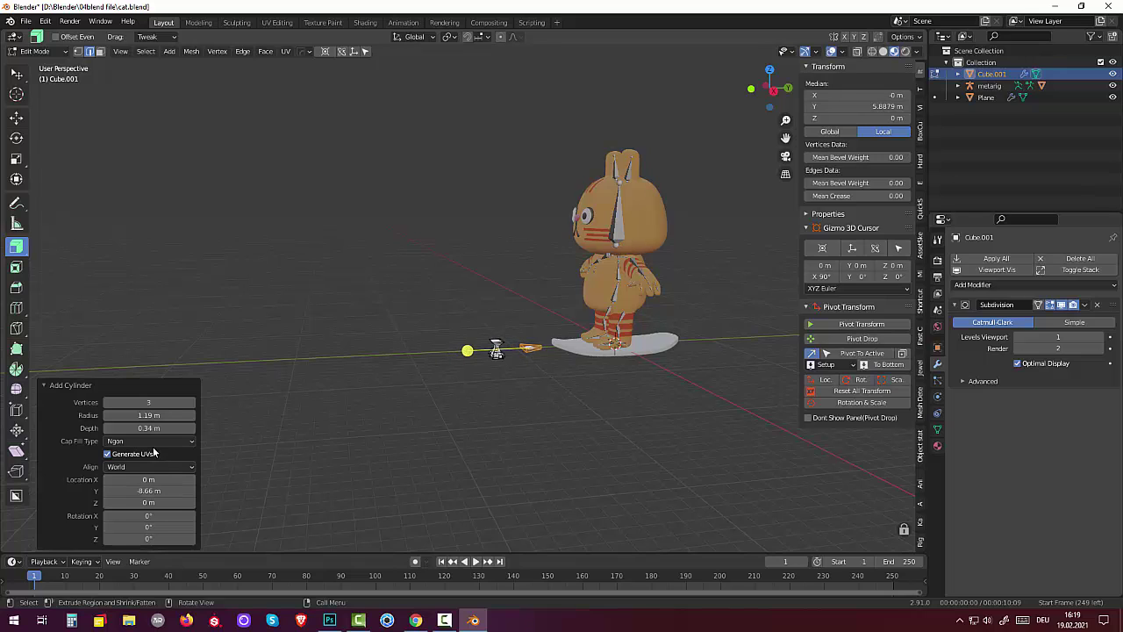
{"action": "left_click_drag", "start_coordinate": [148, 402], "coordinate": [163, 402]}
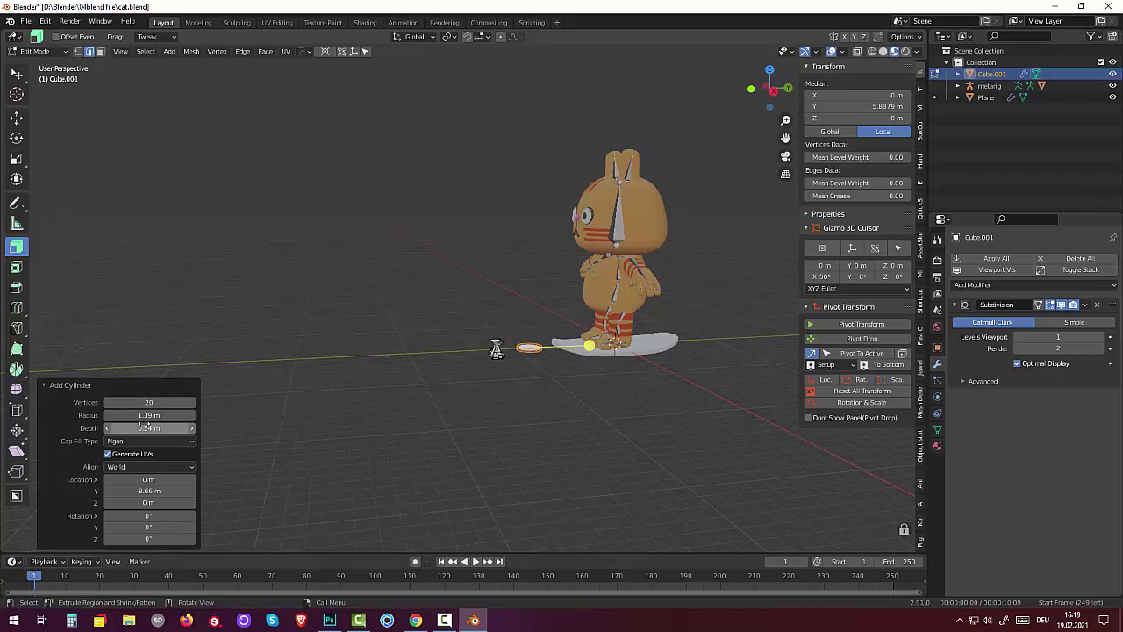
{"action": "left_click_drag", "start_coordinate": [148, 427], "coordinate": [176, 427]}
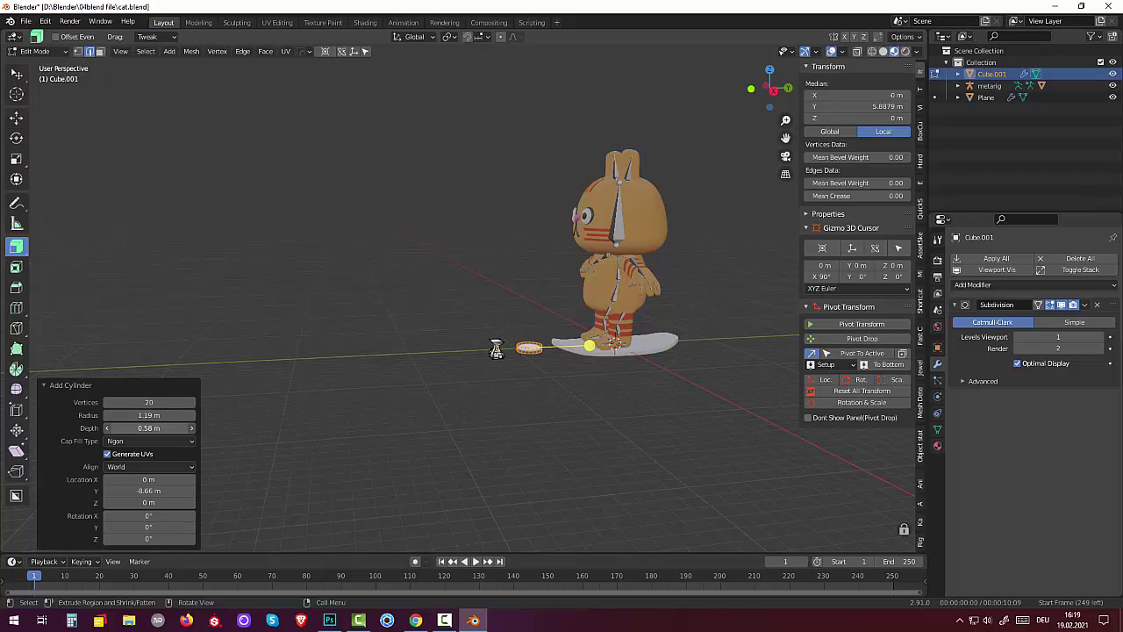
{"action": "left_click", "coordinate": [152, 428]}
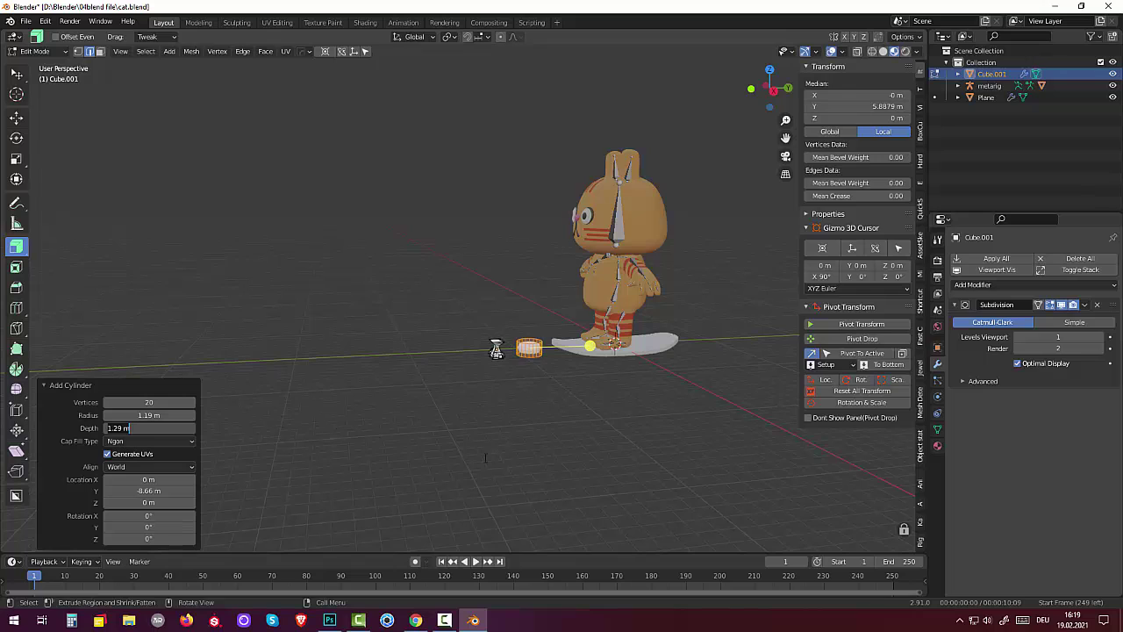
{"action": "type", "text": "0"}
{"action": "key", "text": "Return"}
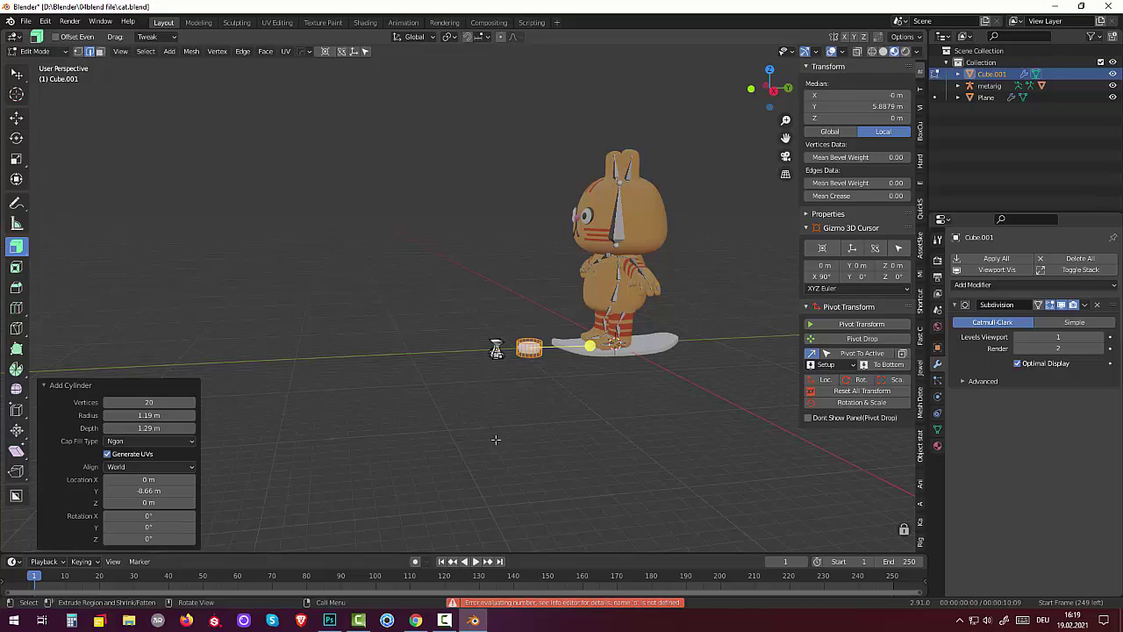
Clear the mesh selection and pick part of the small cylinder
{"action": "left_click", "coordinate": [502, 448]}
{"action": "key", "text": "p"}
{"action": "left_click", "coordinate": [527, 364]}
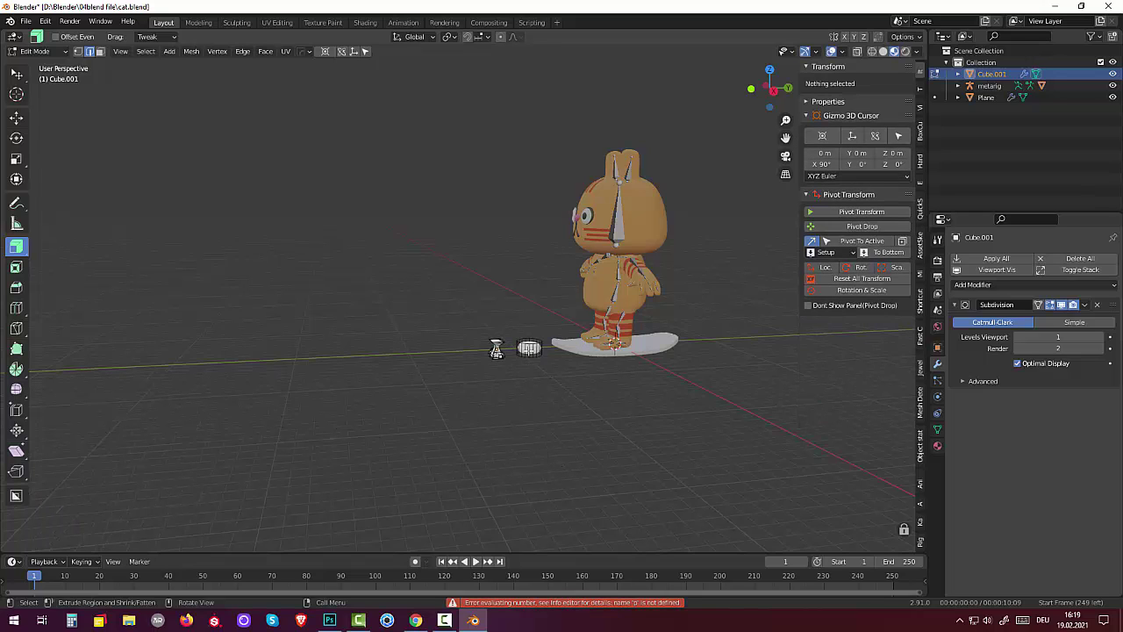
Remove the cat mesh's Subdivision modifier and select the entire small cylinder
{"action": "key", "text": "ctrl+KP_Add"}
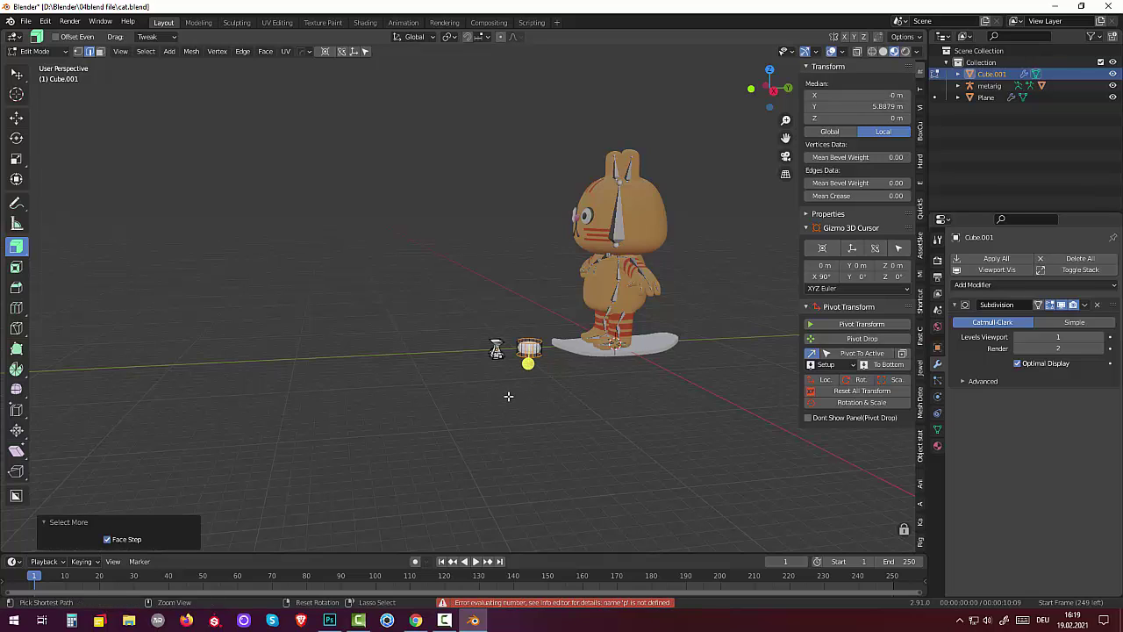
{"action": "left_click", "coordinate": [1096, 305]}
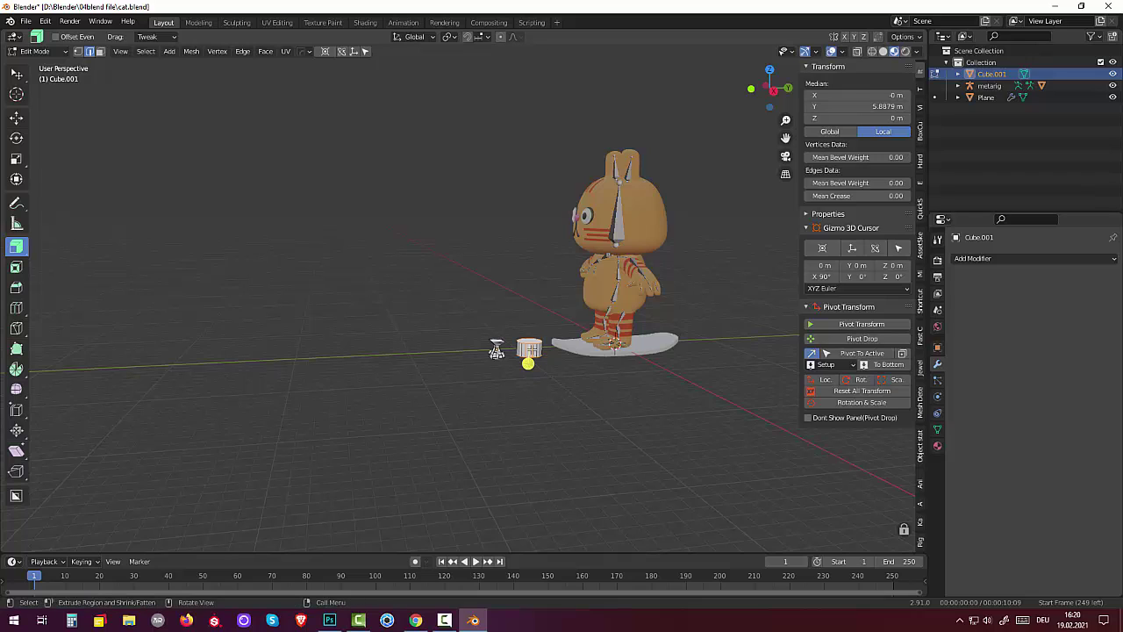
{"action": "right_click", "coordinate": [554, 366], "text": "ctrl"}
{"action": "key", "text": "ctrl+KP_Add"}
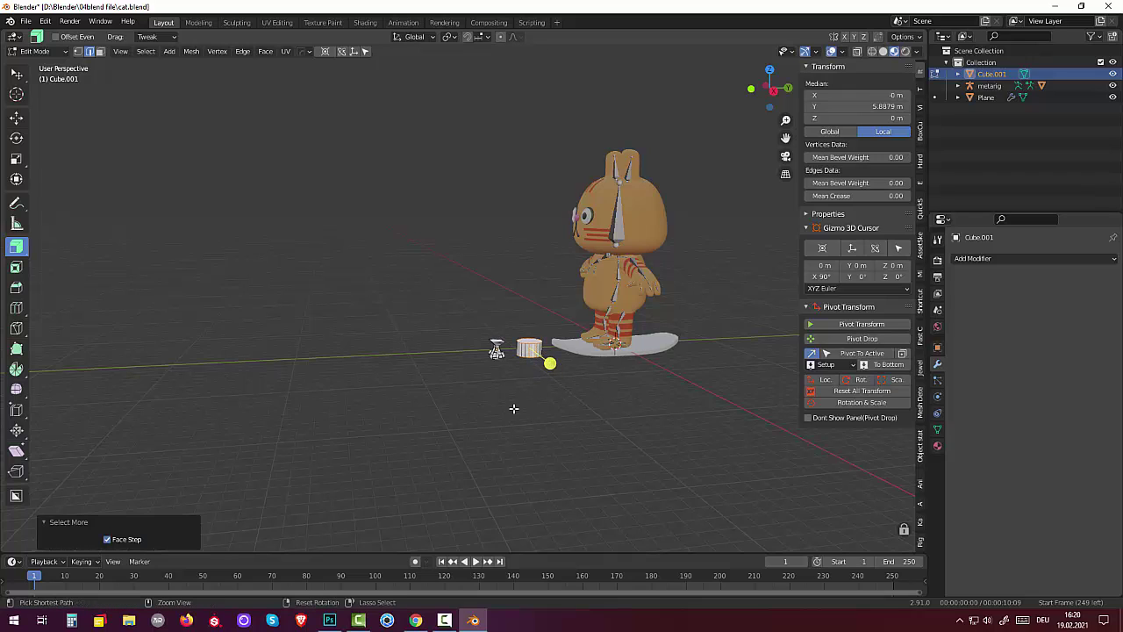
Separate the selected cylinder into its own object, Cube.002
{"action": "key", "text": "p"}
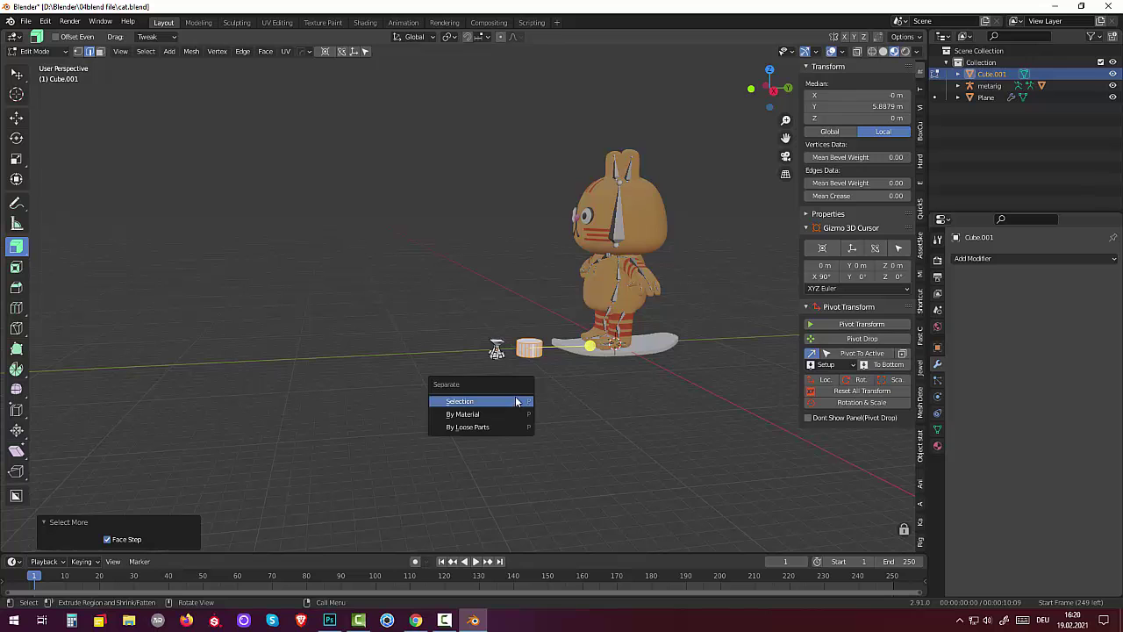
{"action": "left_click", "coordinate": [514, 401]}
{"action": "middle_click_drag", "start_coordinate": [537, 376], "coordinate": [519, 369]}
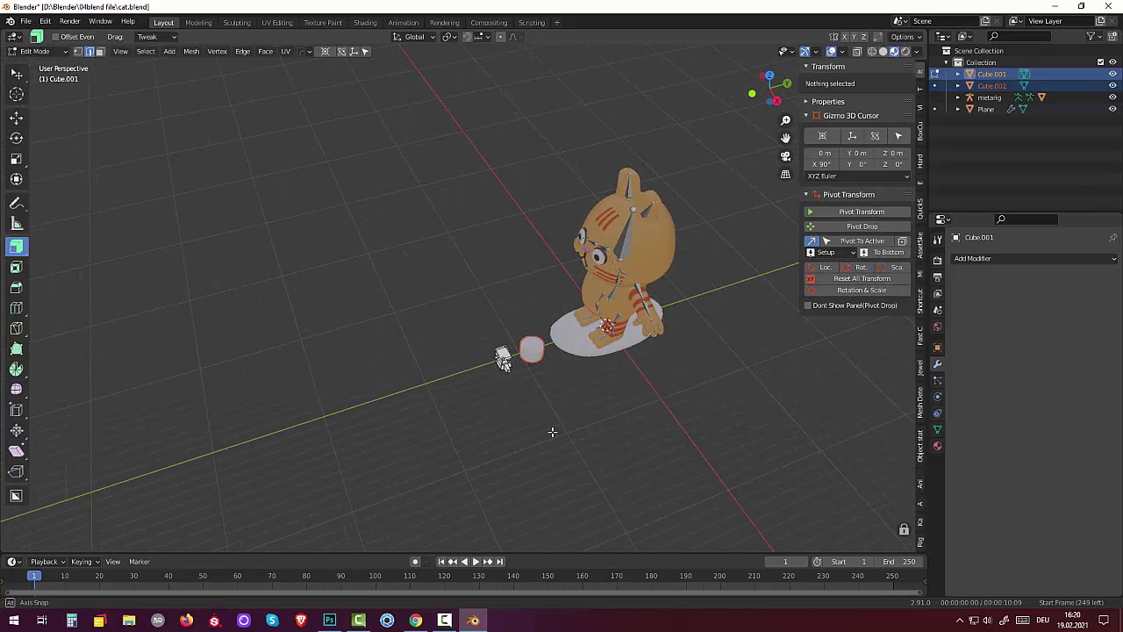
Select the whole cat mesh and add a Subdivision Surface modifier at level 2
{"action": "left_click", "coordinate": [494, 349]}
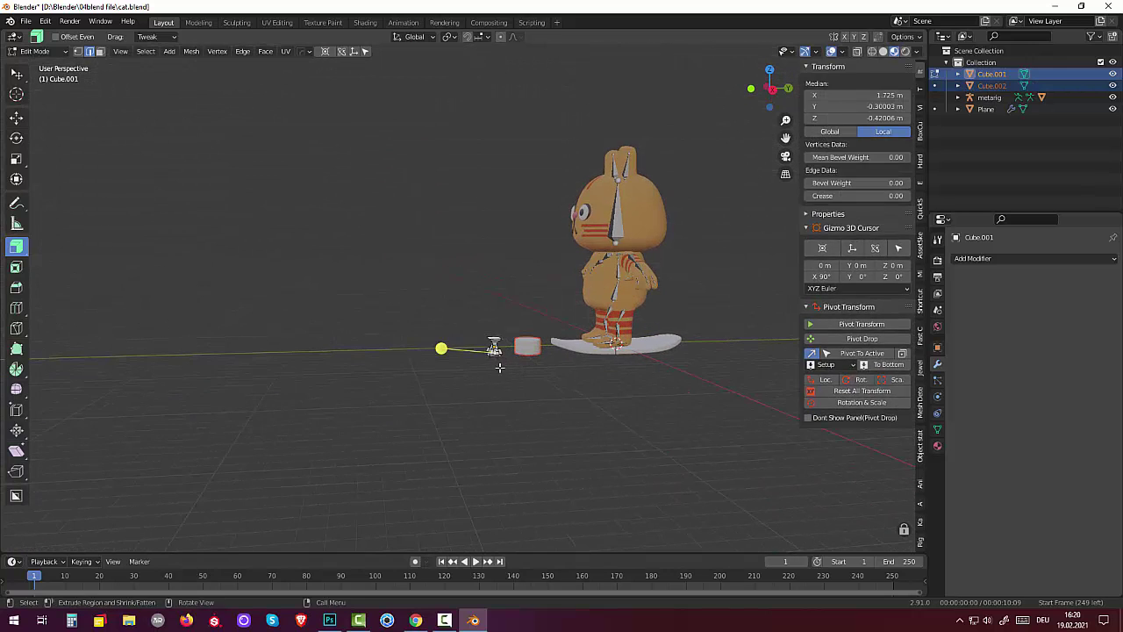
{"action": "key", "text": "ctrl+KP_Add"}
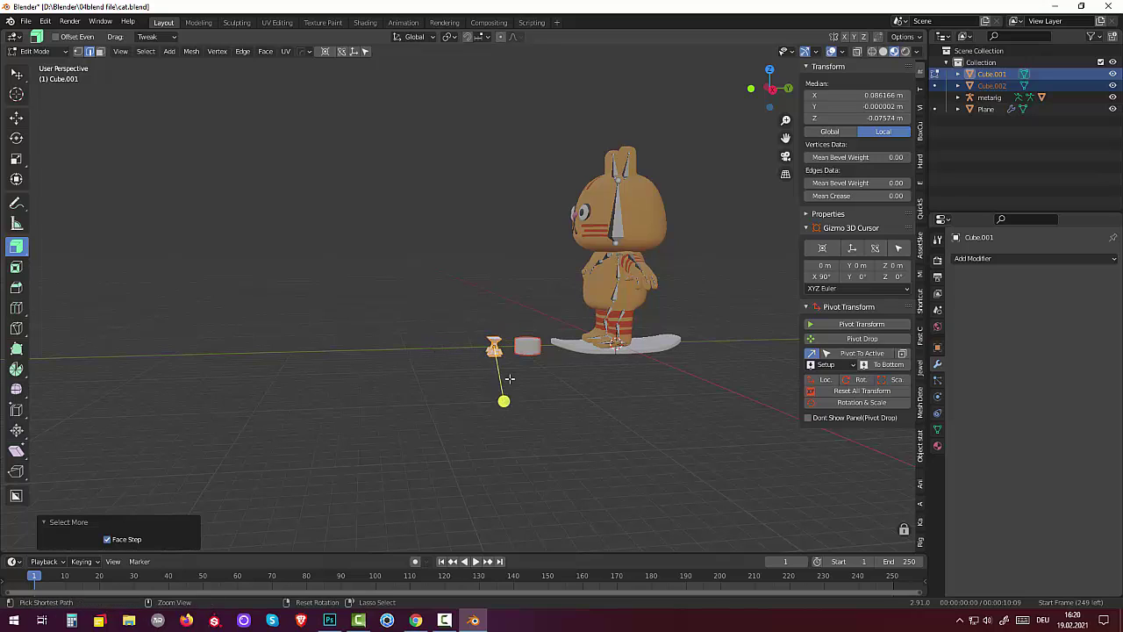
{"action": "left_click", "coordinate": [959, 258]}
{"action": "left_click", "coordinate": [899, 458]}
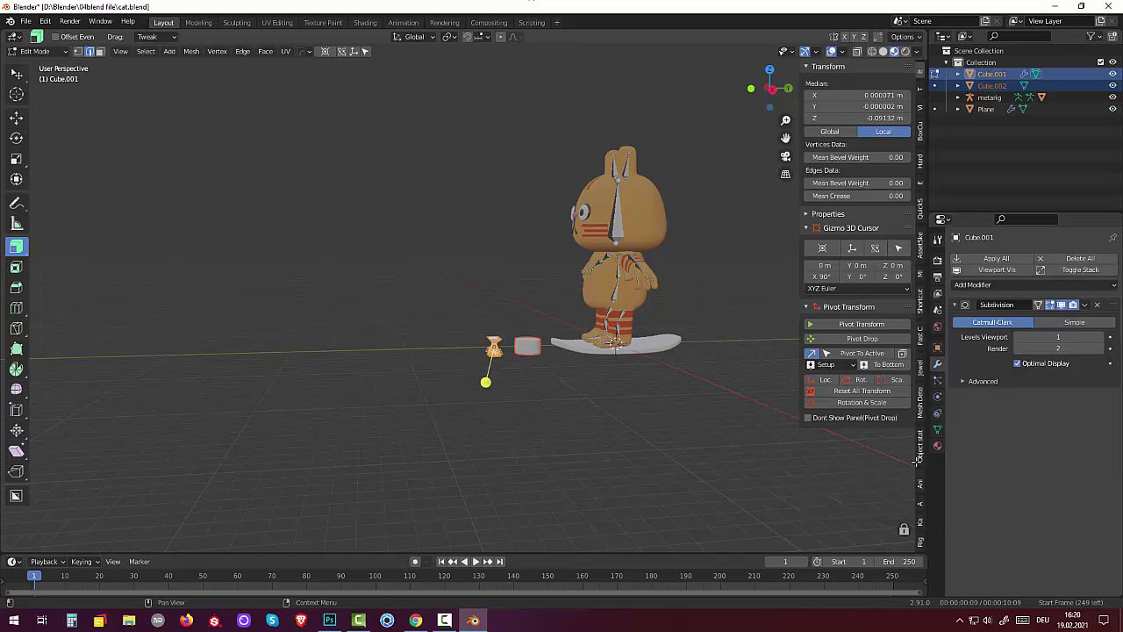
{"action": "left_click", "coordinate": [1103, 336]}
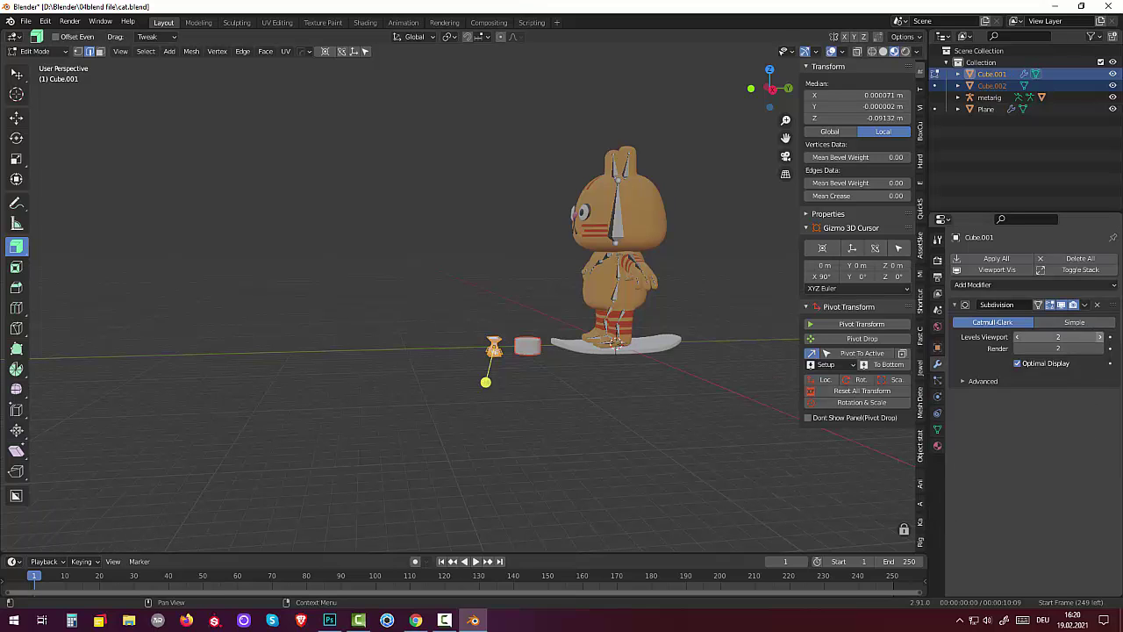
{"action": "left_click", "coordinate": [618, 474]}
{"action": "mouse_move", "coordinate": [618, 474]}
{"action": "middle_mouse_down"}
{"action": "mouse_move", "coordinate": [752, 474]}
{"action": "mouse_move", "coordinate": [677, 446]}
{"action": "mouse_move", "coordinate": [570, 456]}
{"action": "mouse_move", "coordinate": [549, 429]}
{"action": "mouse_move", "coordinate": [530, 445]}
{"action": "middle_mouse_up"}
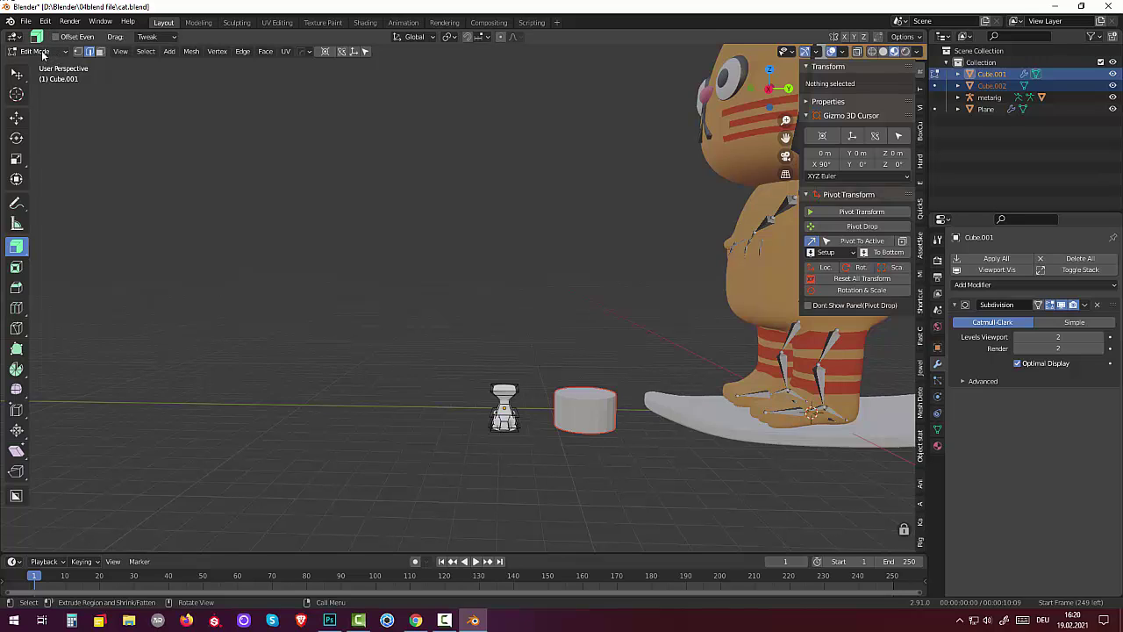
Switch to Object Mode and apply the cat's Subdivision modifier
{"action": "left_click", "coordinate": [1084, 305]}
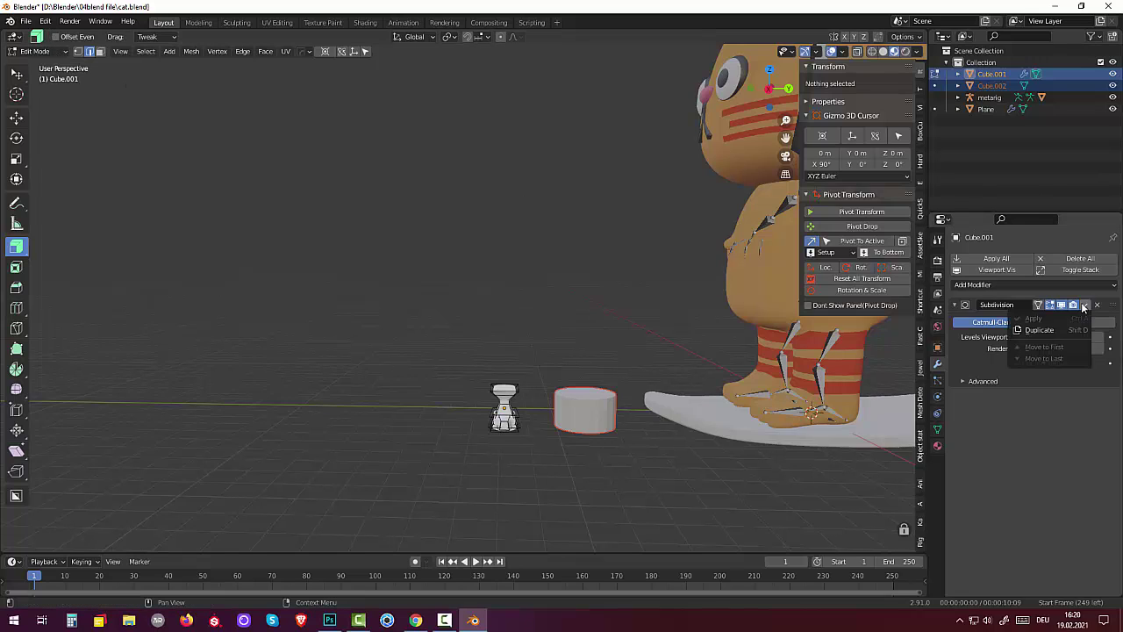
{"action": "left_click", "coordinate": [35, 51]}
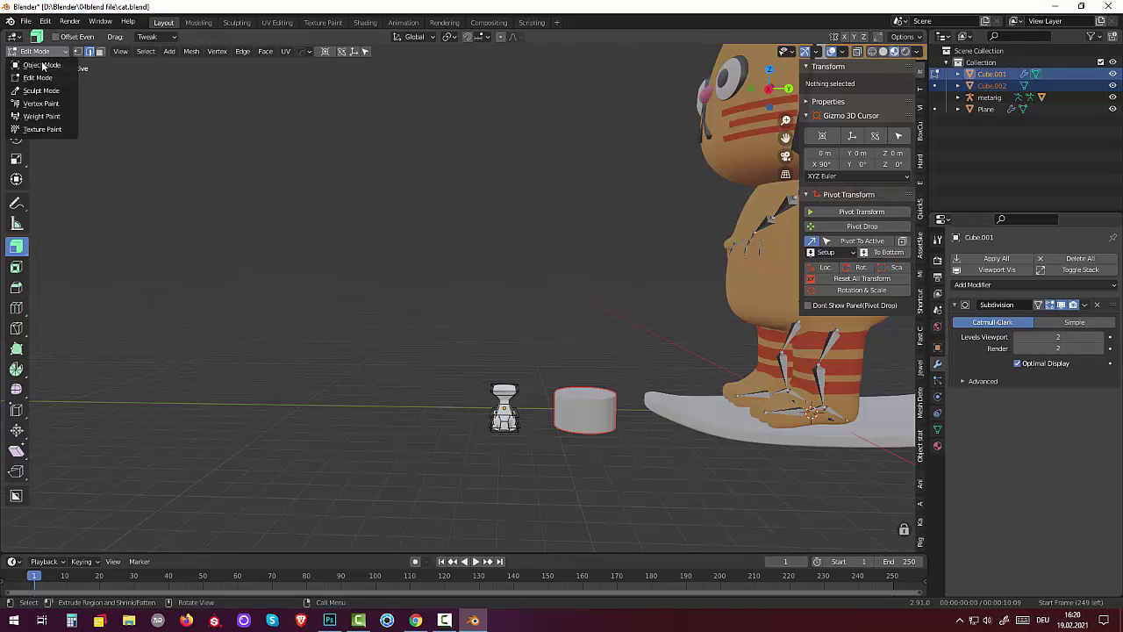
{"action": "left_click", "coordinate": [44, 66]}
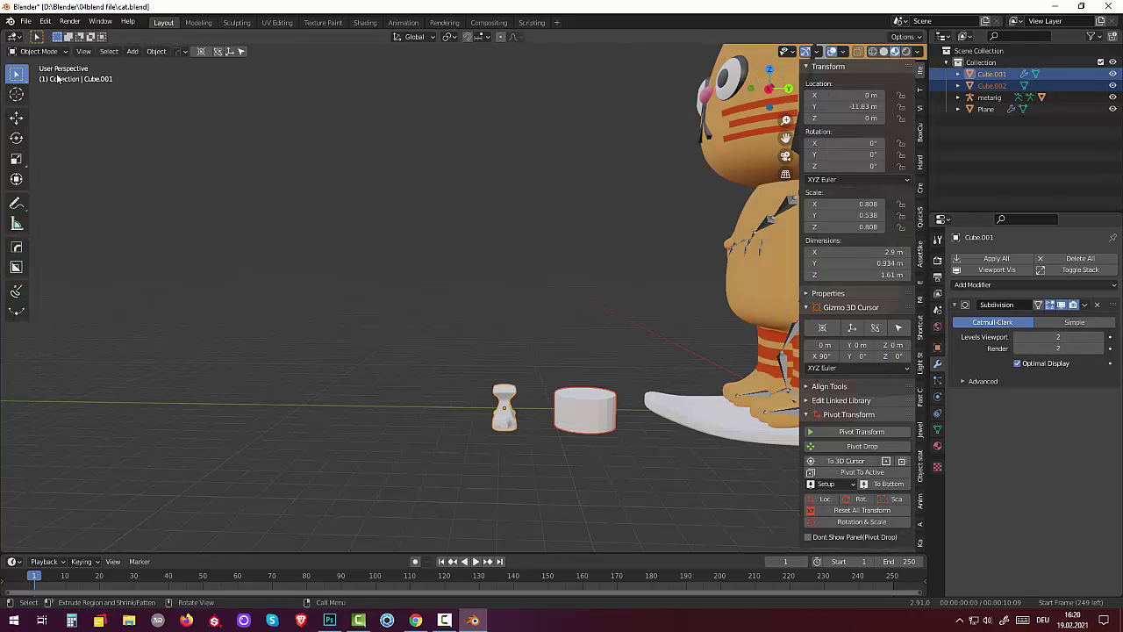
{"action": "left_click", "coordinate": [1087, 304]}
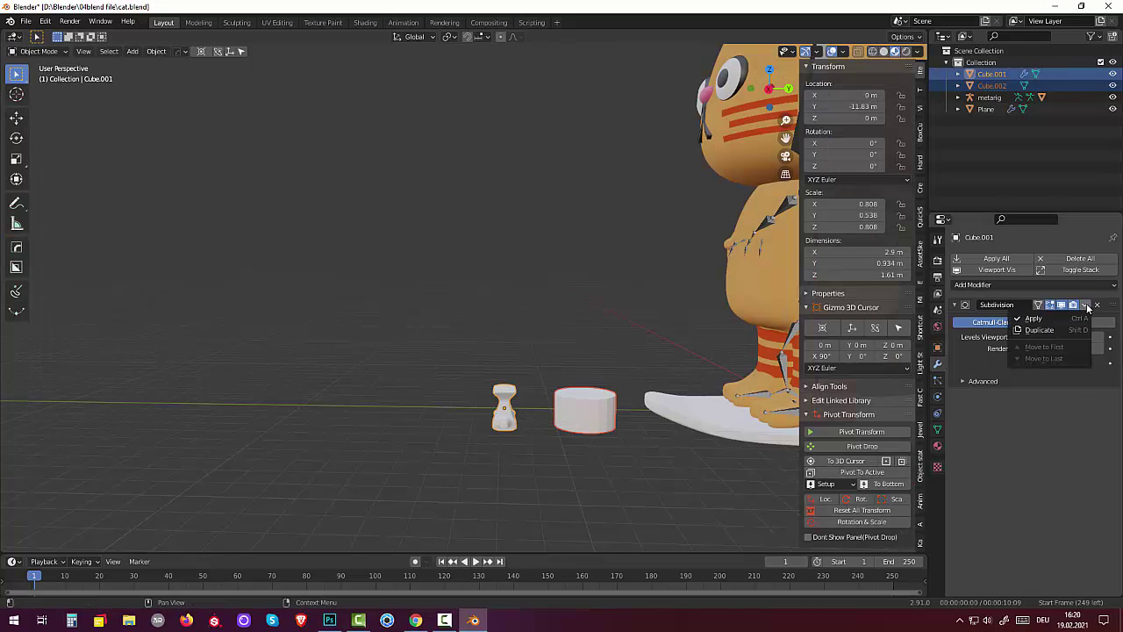
{"action": "left_click", "coordinate": [1047, 322]}
Make the separated cylinder Cube.002 the active object
{"action": "middle_click_drag", "start_coordinate": [642, 443], "coordinate": [724, 457]}
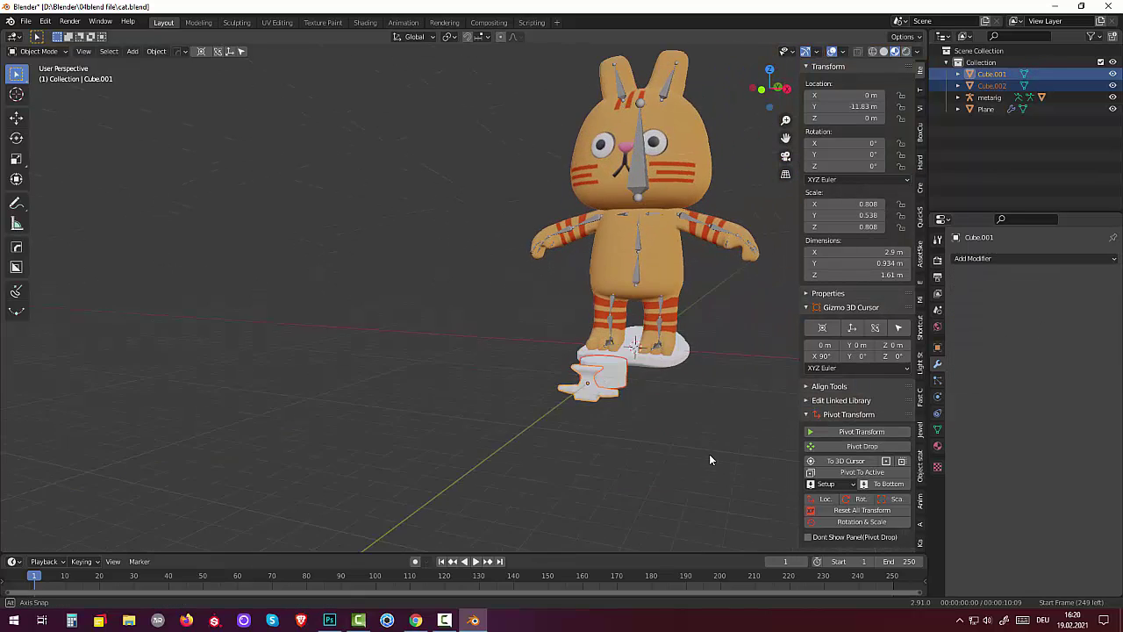
{"action": "mouse_move", "coordinate": [587, 391]}
{"action": "middle_mouse_down"}
{"action": "mouse_move", "coordinate": [486, 363]}
{"action": "mouse_move", "coordinate": [491, 389]}
{"action": "middle_mouse_up"}
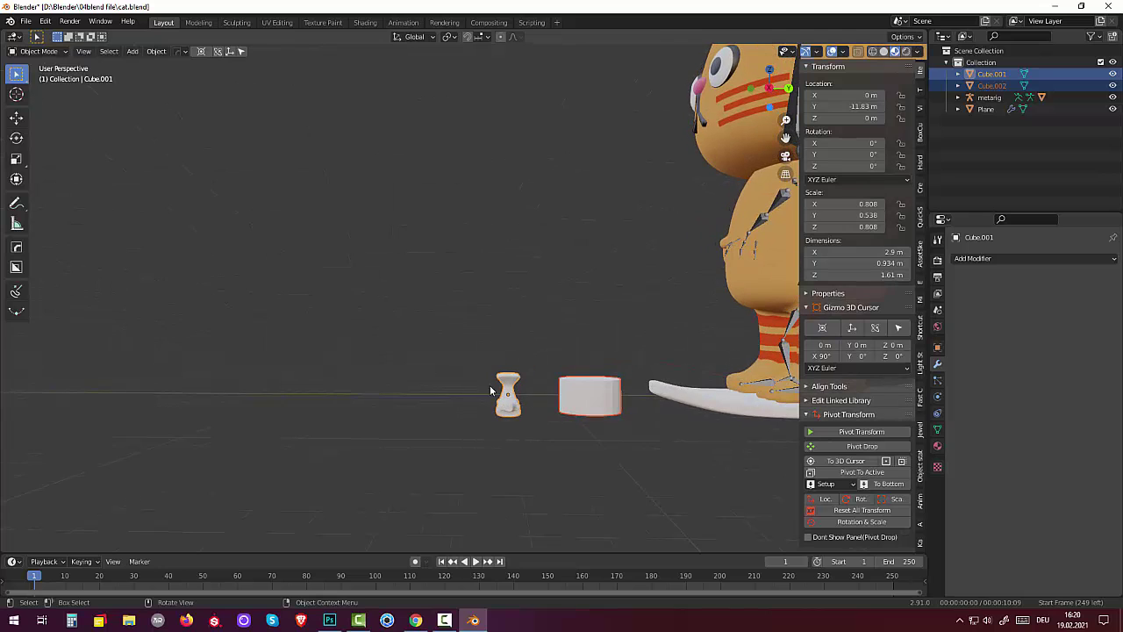
{"action": "left_click", "coordinate": [601, 404]}
{"action": "mouse_move", "coordinate": [601, 404]}
{"action": "middle_mouse_down"}
{"action": "mouse_move", "coordinate": [689, 430]}
{"action": "mouse_move", "coordinate": [701, 453]}
{"action": "middle_mouse_up"}
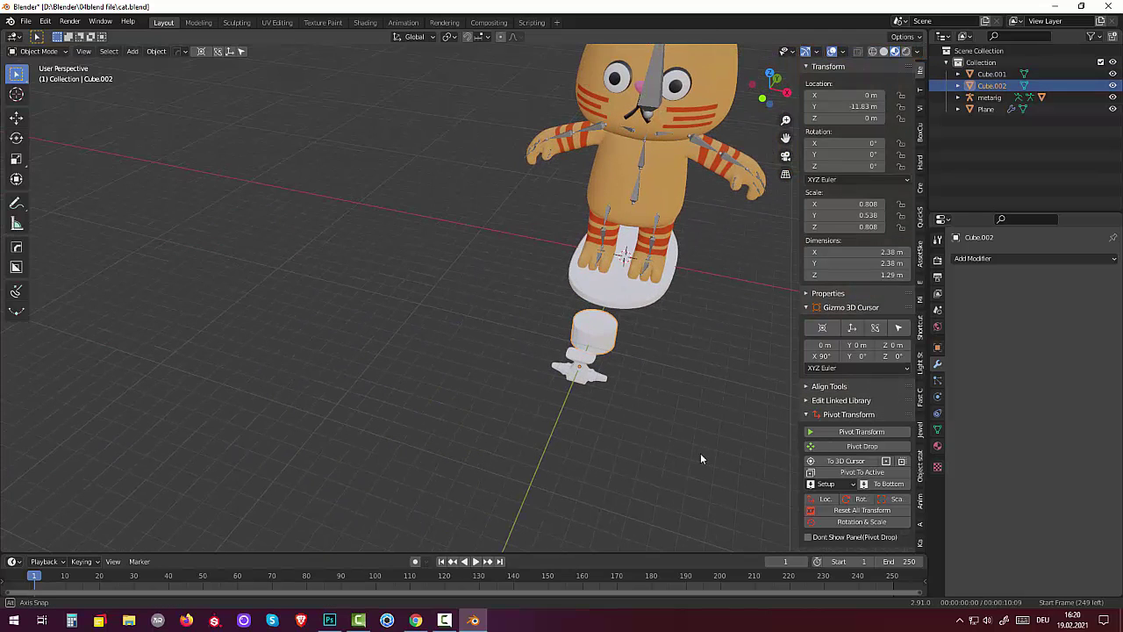
Select the cylinder and set its origin to its geometry centre
{"action": "left_click", "coordinate": [590, 334]}
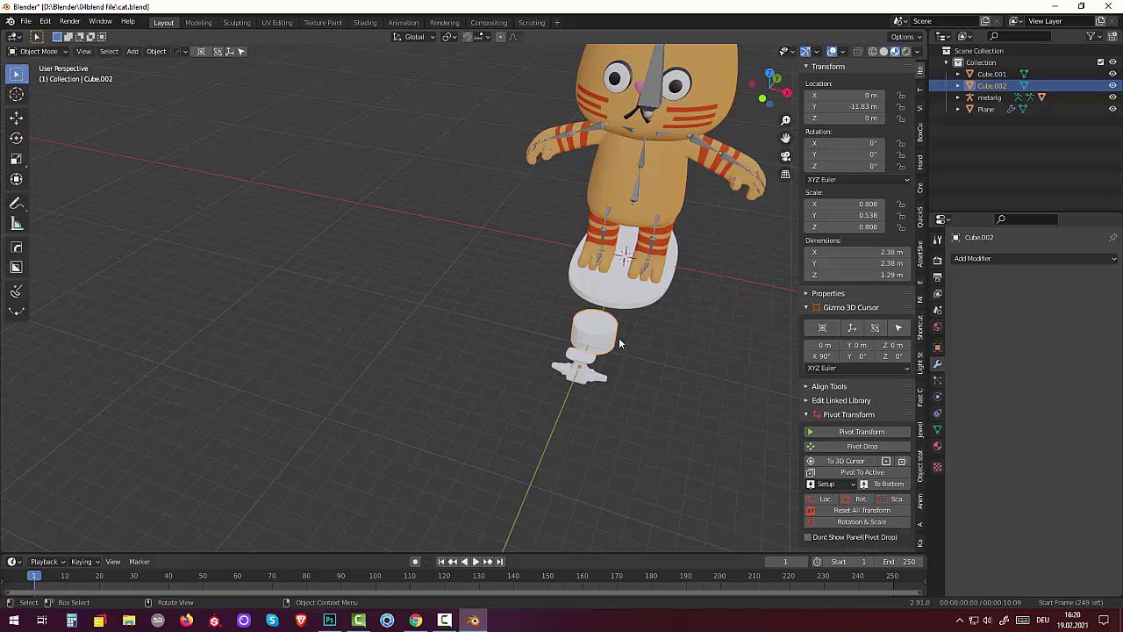
{"action": "key", "text": "r"}
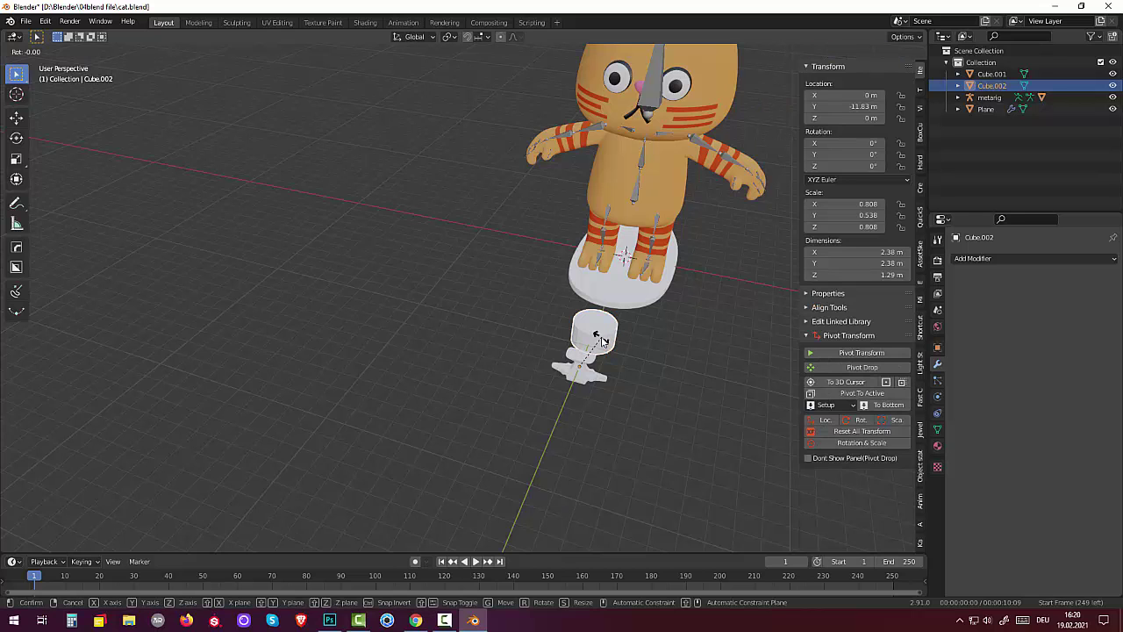
{"action": "left_click", "coordinate": [603, 342]}
{"action": "mouse_move", "coordinate": [631, 361]}
{"action": "middle_mouse_down"}
{"action": "mouse_move", "coordinate": [571, 331]}
{"action": "mouse_move", "coordinate": [636, 398]}
{"action": "middle_mouse_up"}
{"action": "key", "text": "r"}
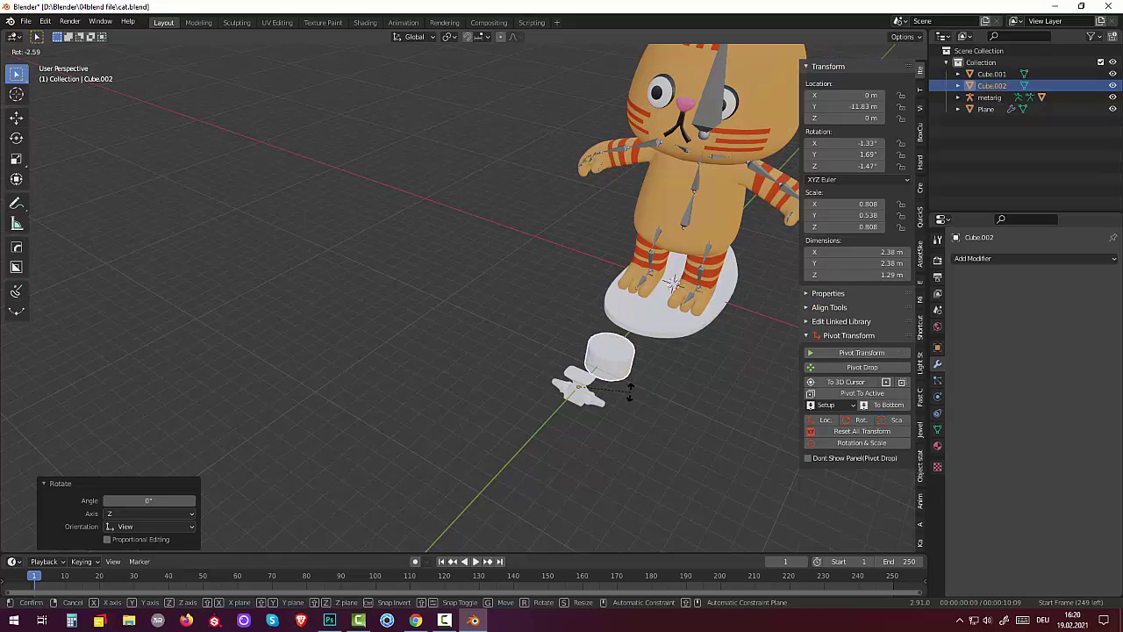
{"action": "right_click", "coordinate": [587, 367]}
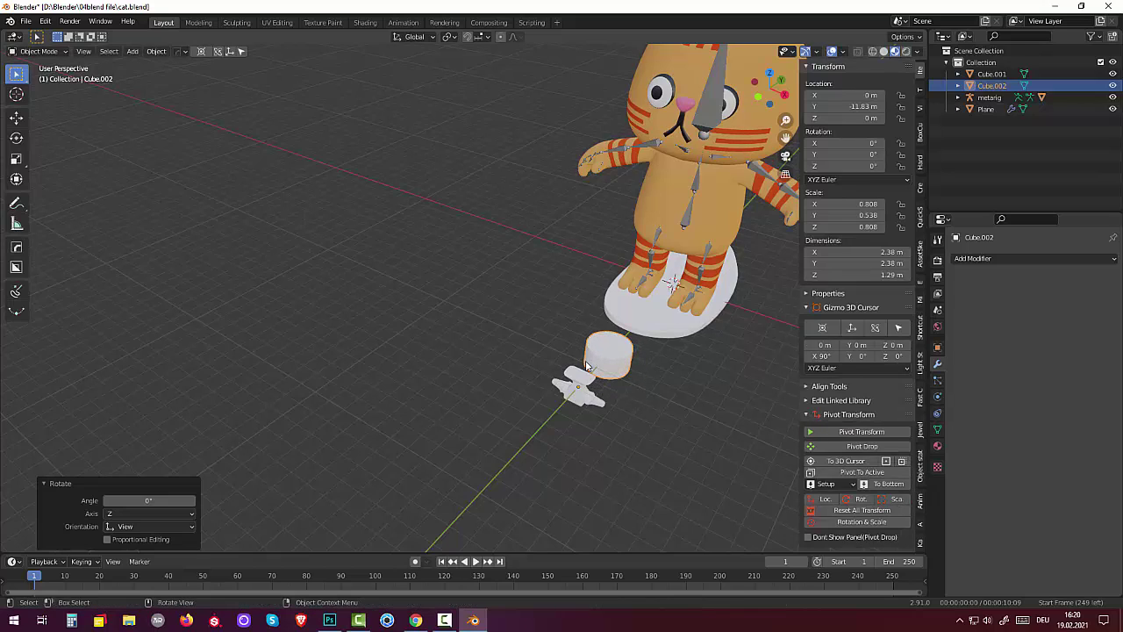
{"action": "left_click", "coordinate": [159, 51]}
{"action": "mouse_move", "coordinate": [175, 77]}
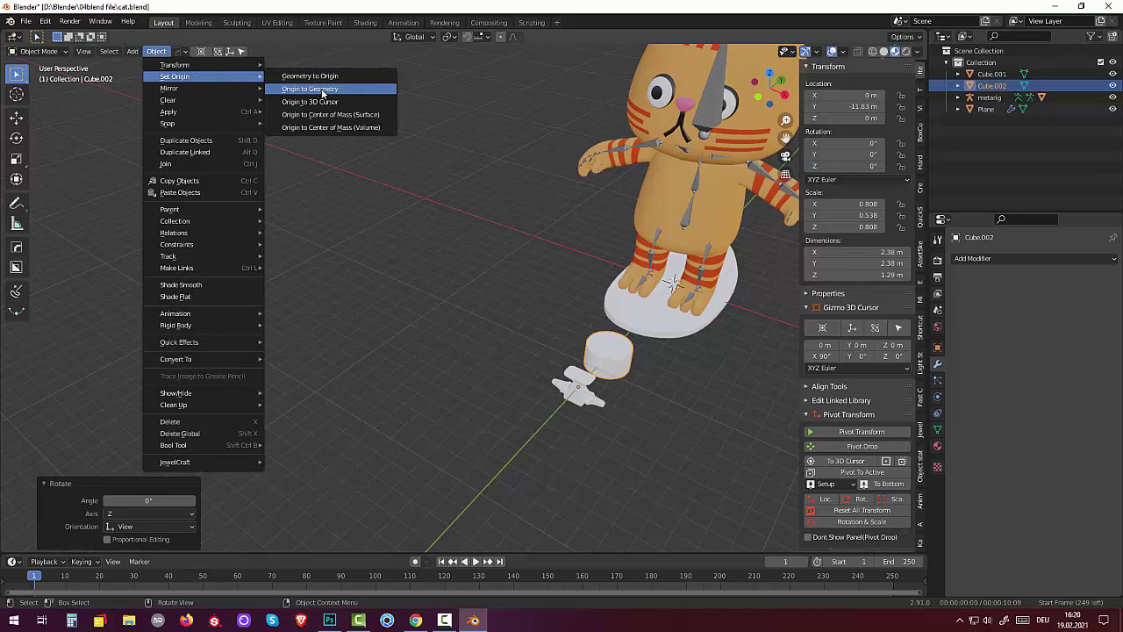
{"action": "left_click", "coordinate": [296, 89]}
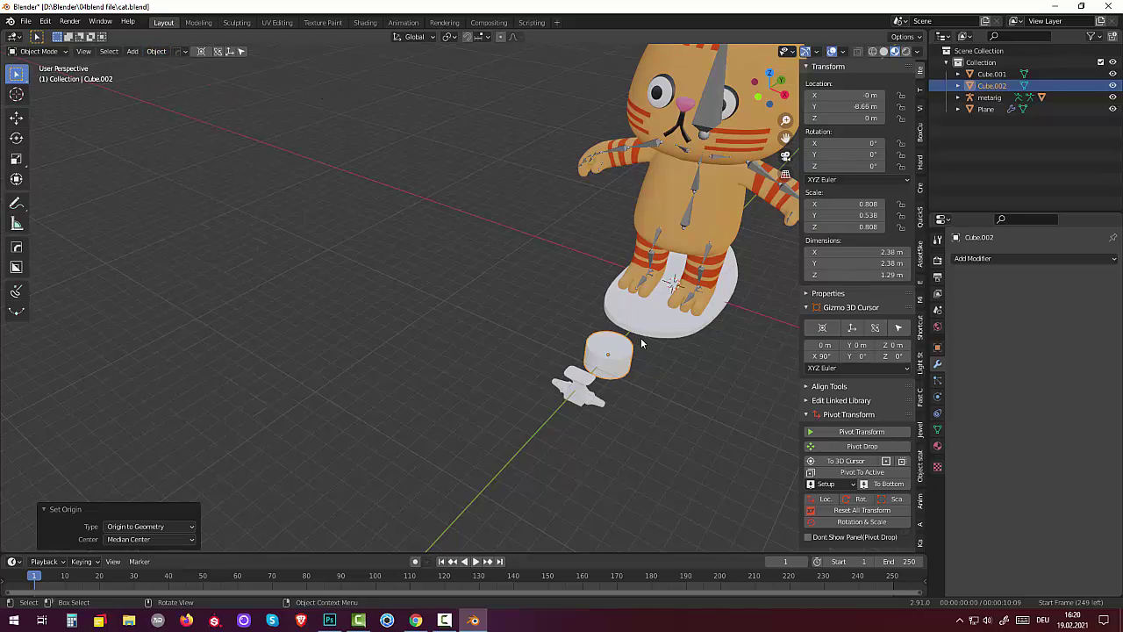
Rotate the cylinder 90° about Y so it stands on edge like a wheel
{"action": "key", "text": "r"}
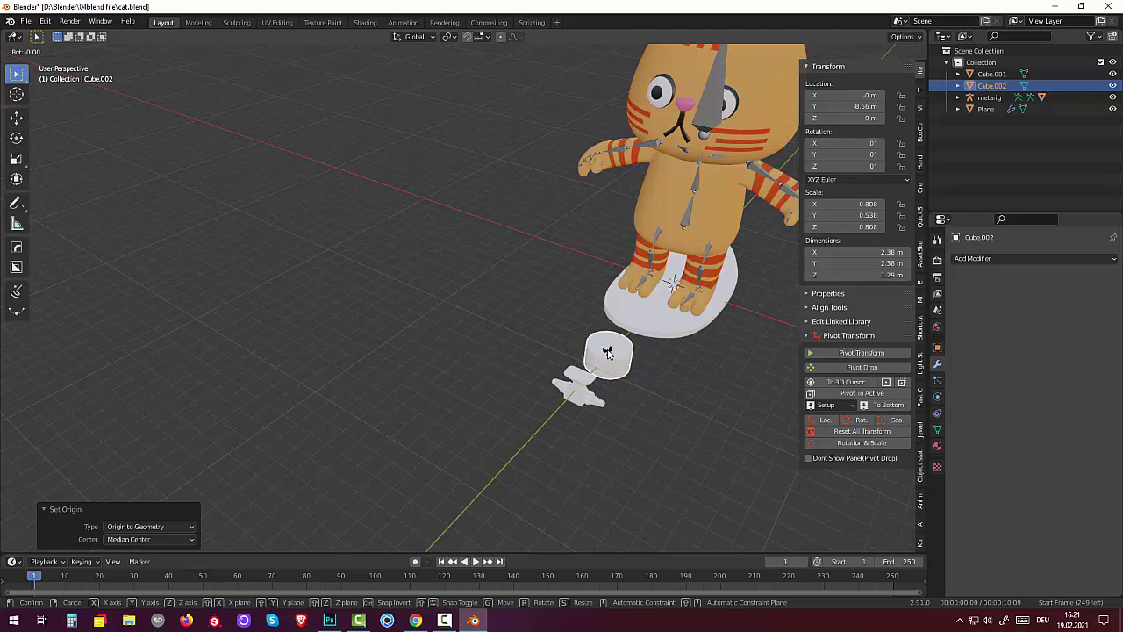
{"action": "type", "text": "y90"}
{"action": "key", "text": "Return"}
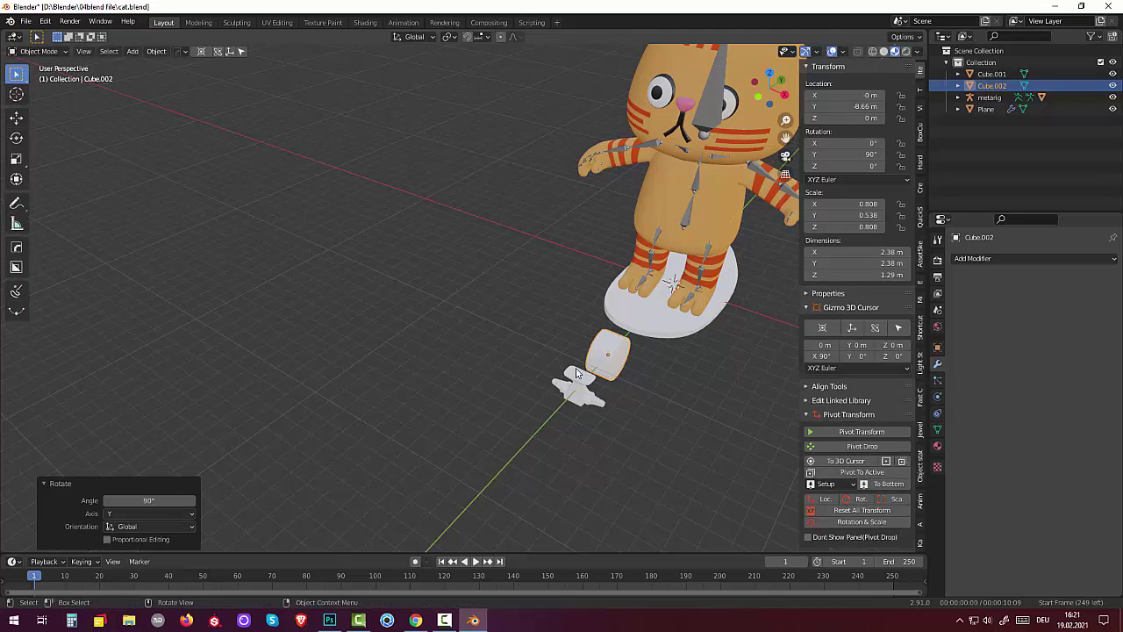
{"action": "middle_click_drag", "start_coordinate": [577, 373], "coordinate": [565, 315]}
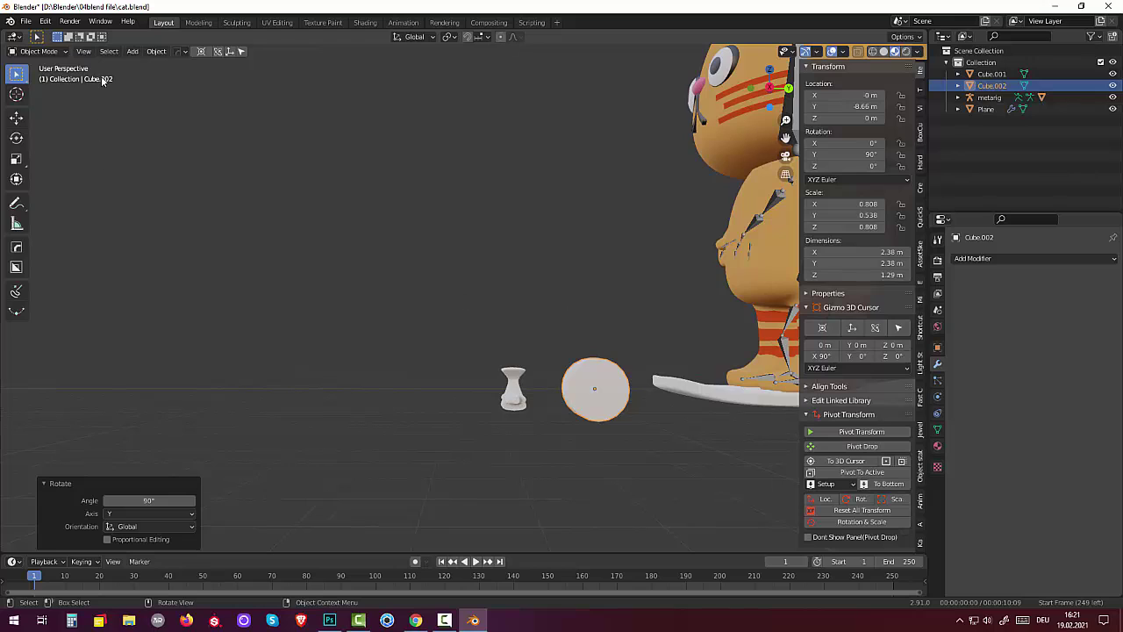
Move the vase-shaped truck piece beneath the skateboard deck
{"action": "left_click", "coordinate": [40, 51]}
{"action": "left_click", "coordinate": [517, 389]}
{"action": "scroll", "coordinate": [511, 396], "scroll_direction": "down", "scroll_amount": 1}
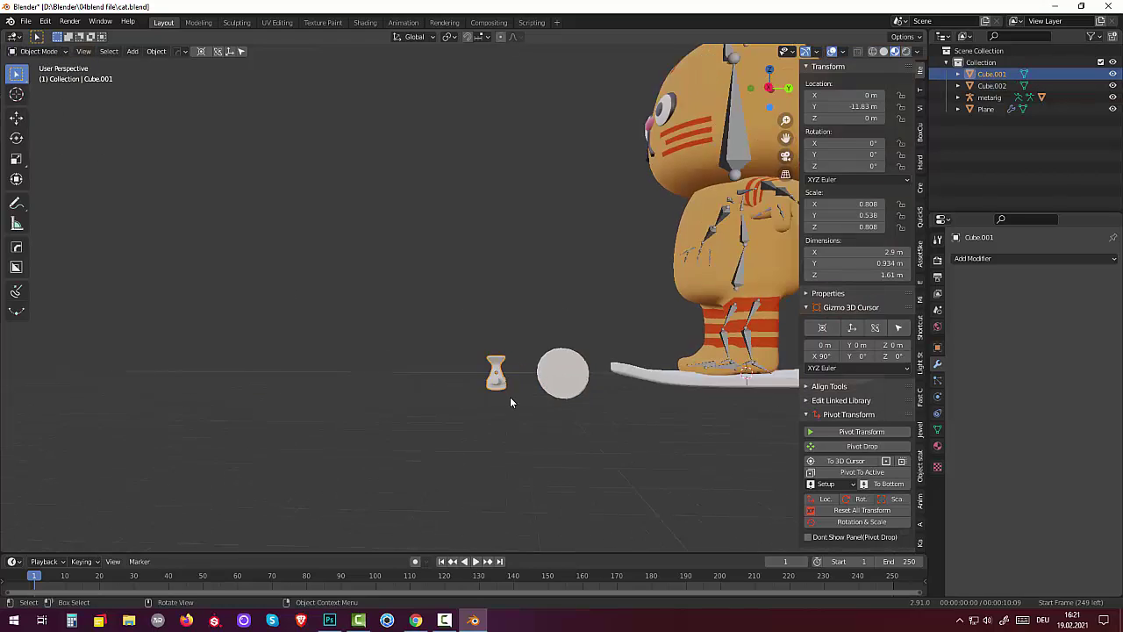
{"action": "scroll", "coordinate": [511, 396], "scroll_direction": "down", "scroll_amount": 2}
{"action": "middle_click_drag", "start_coordinate": [595, 411], "coordinate": [586, 412], "text": "alt"}
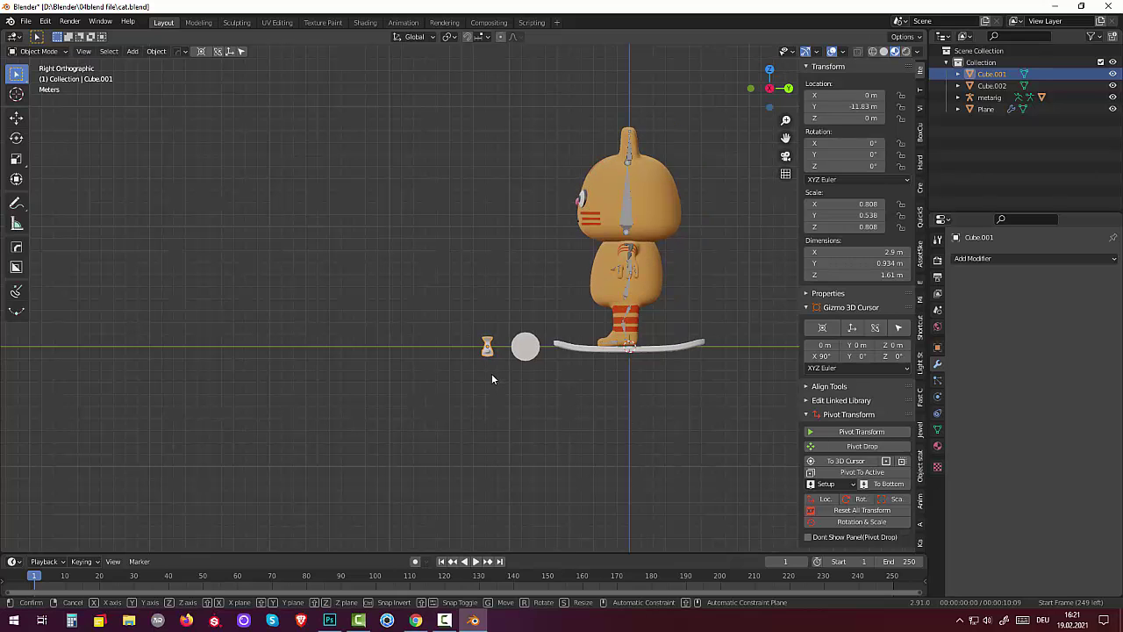
{"action": "key", "text": "g"}
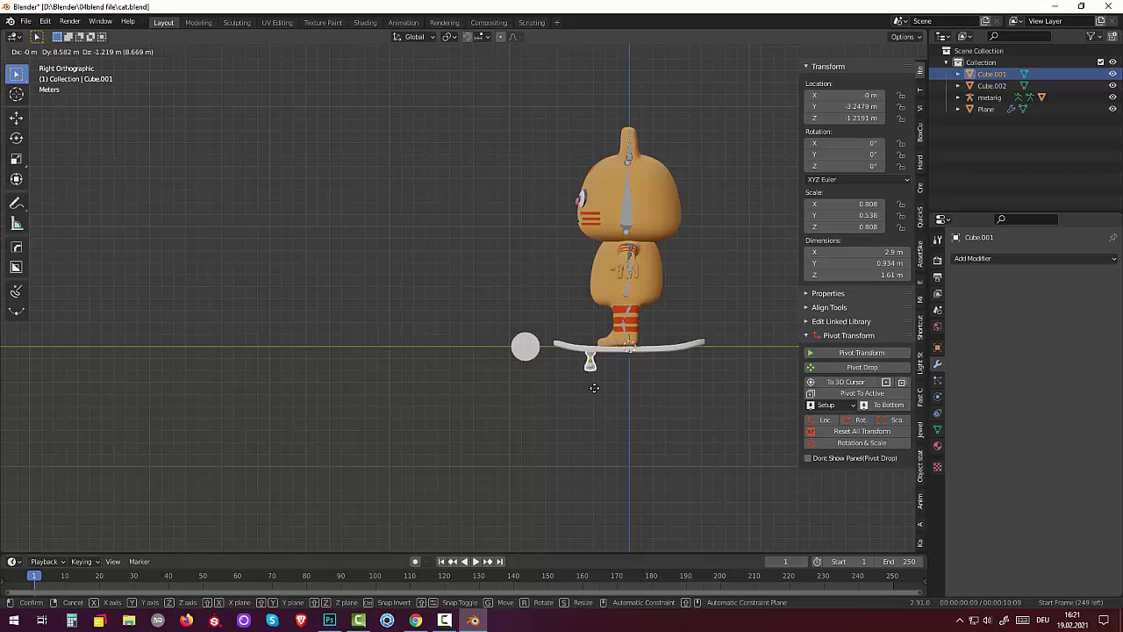
{"action": "left_click", "coordinate": [593, 387]}
{"action": "mouse_move", "coordinate": [593, 381]}
{"action": "middle_mouse_down"}
{"action": "mouse_move", "coordinate": [747, 386]}
{"action": "mouse_move", "coordinate": [587, 384]}
{"action": "middle_mouse_up"}
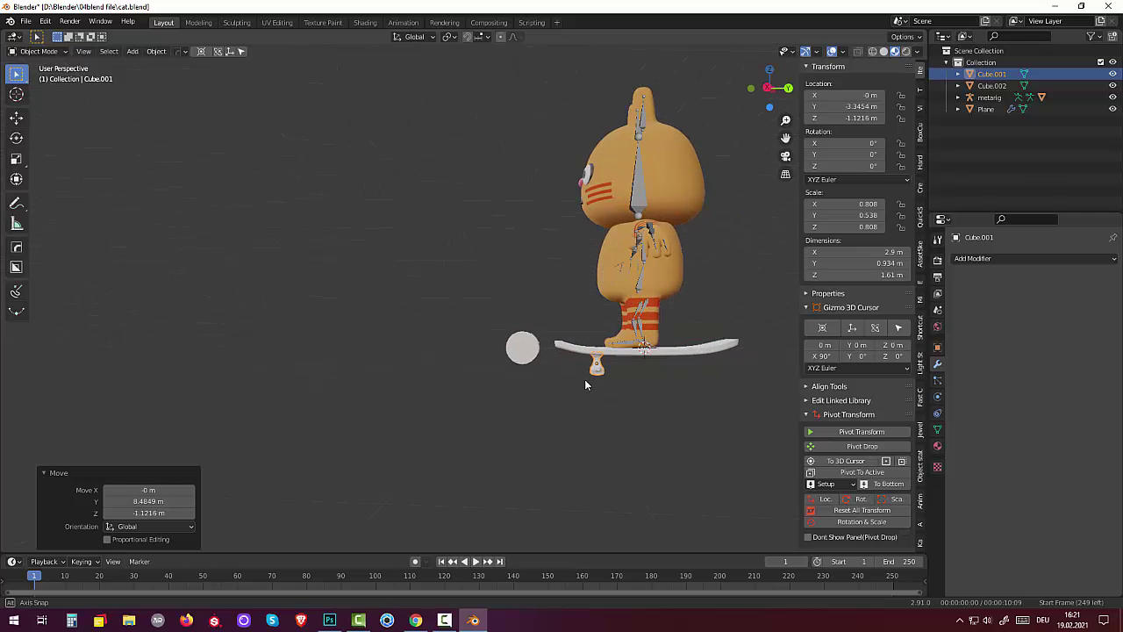
Drop the wheel below the board and shrink it slightly
{"action": "left_click", "coordinate": [522, 351]}
{"action": "key", "text": "g"}
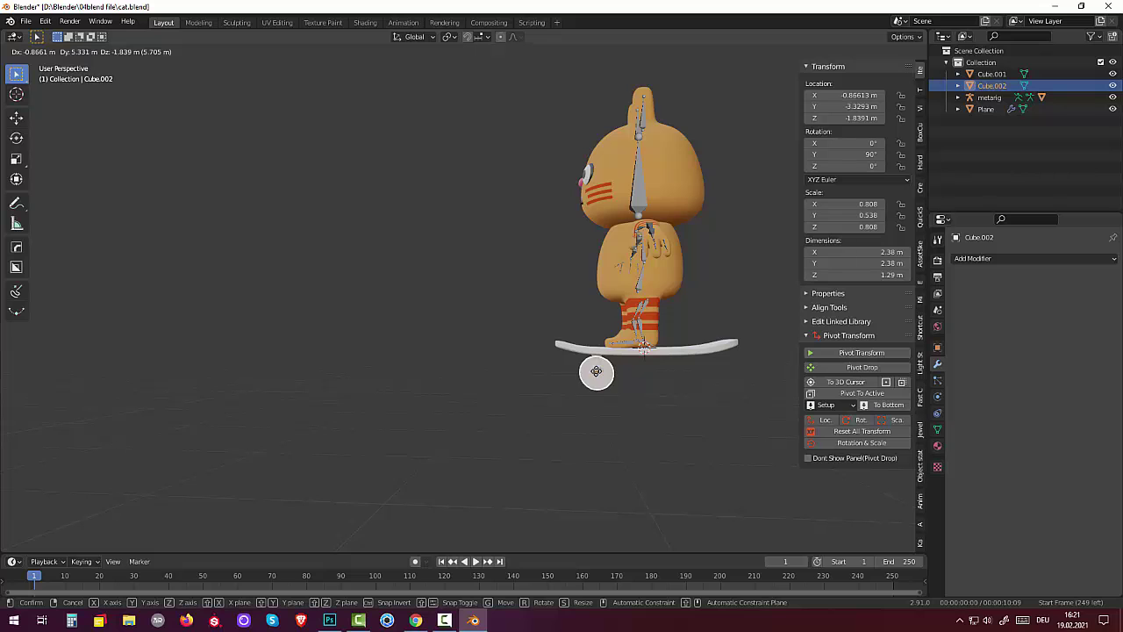
{"action": "left_click", "coordinate": [596, 371]}
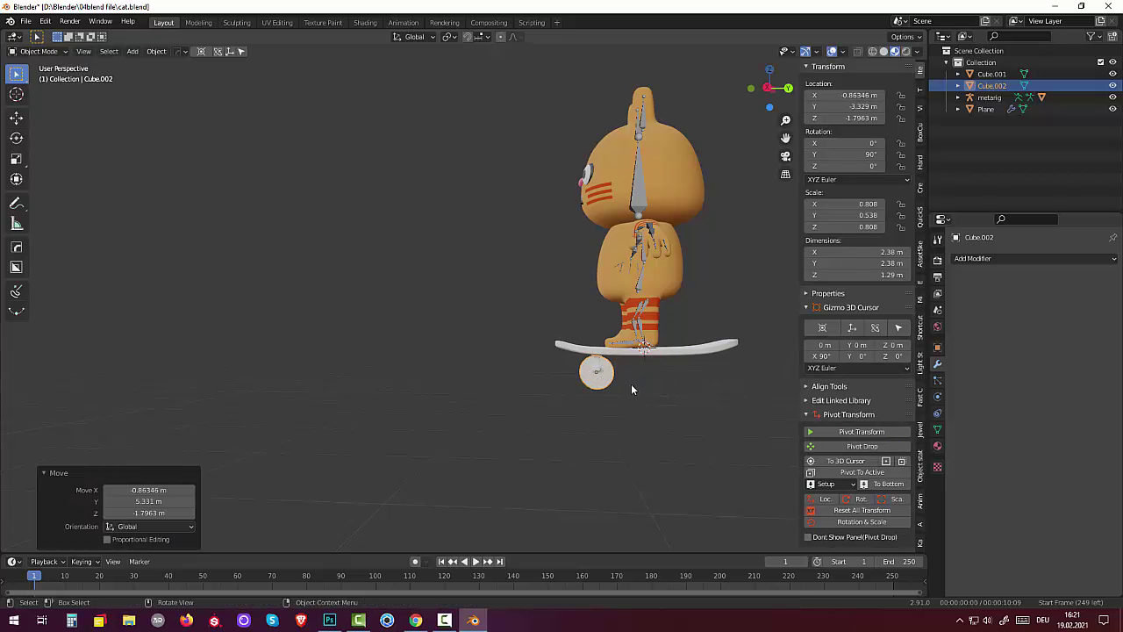
{"action": "middle_click_drag", "start_coordinate": [631, 384], "coordinate": [763, 389]}
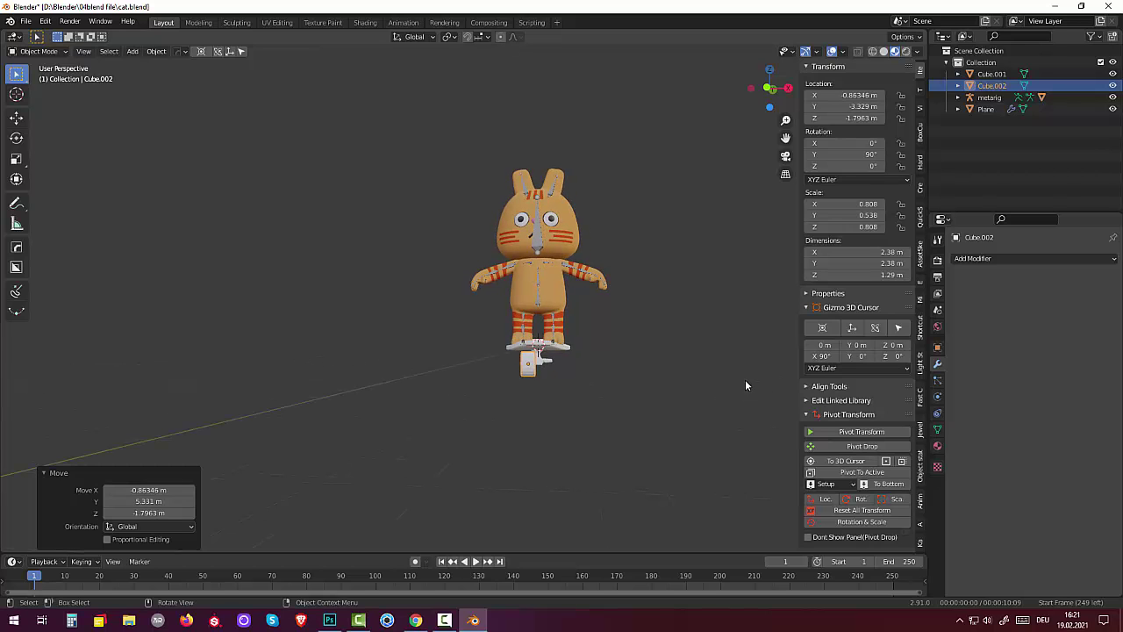
{"action": "key", "text": "s"}
{"action": "left_click", "coordinate": [727, 379]}
{"action": "mouse_move", "coordinate": [727, 379]}
{"action": "middle_mouse_down"}
{"action": "mouse_move", "coordinate": [640, 389]}
{"action": "mouse_move", "coordinate": [561, 369]}
{"action": "mouse_move", "coordinate": [672, 401]}
{"action": "mouse_move", "coordinate": [639, 377]}
{"action": "middle_mouse_up"}
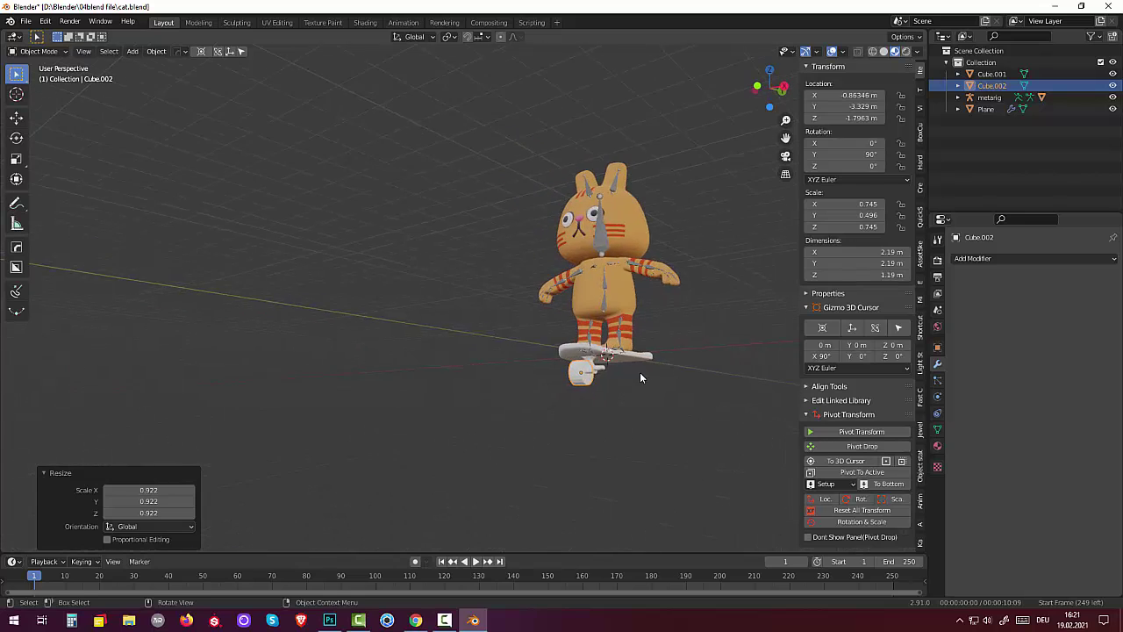
Stretch the truck along the Y axis to 1.408
{"action": "scroll", "coordinate": [640, 377], "scroll_direction": "up", "scroll_amount": 2}
{"action": "left_click", "coordinate": [644, 388]}
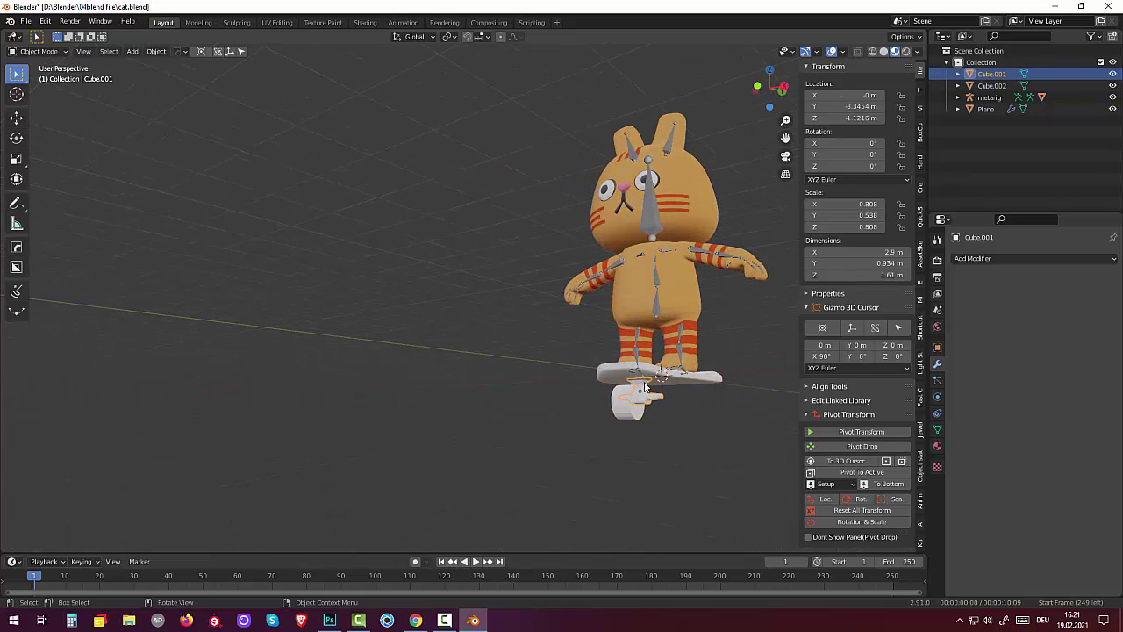
{"action": "middle_click_drag", "start_coordinate": [699, 397], "coordinate": [627, 394]}
{"action": "scroll", "coordinate": [614, 399], "scroll_direction": "up", "scroll_amount": 1}
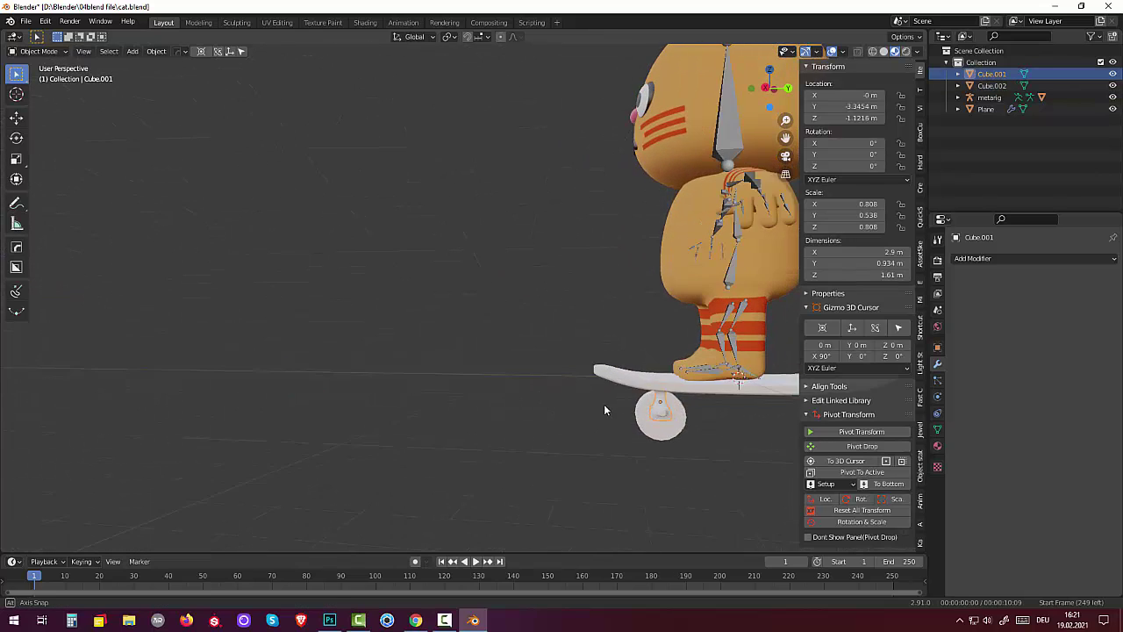
{"action": "scroll", "coordinate": [708, 434], "scroll_direction": "up", "scroll_amount": 1}
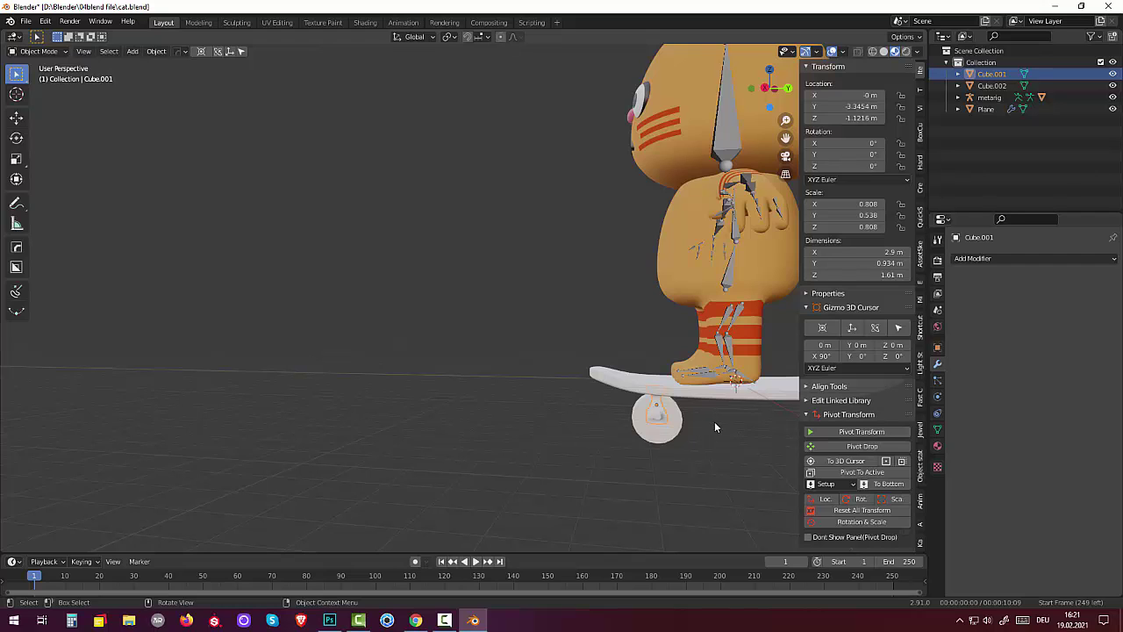
{"action": "key", "text": "s"}
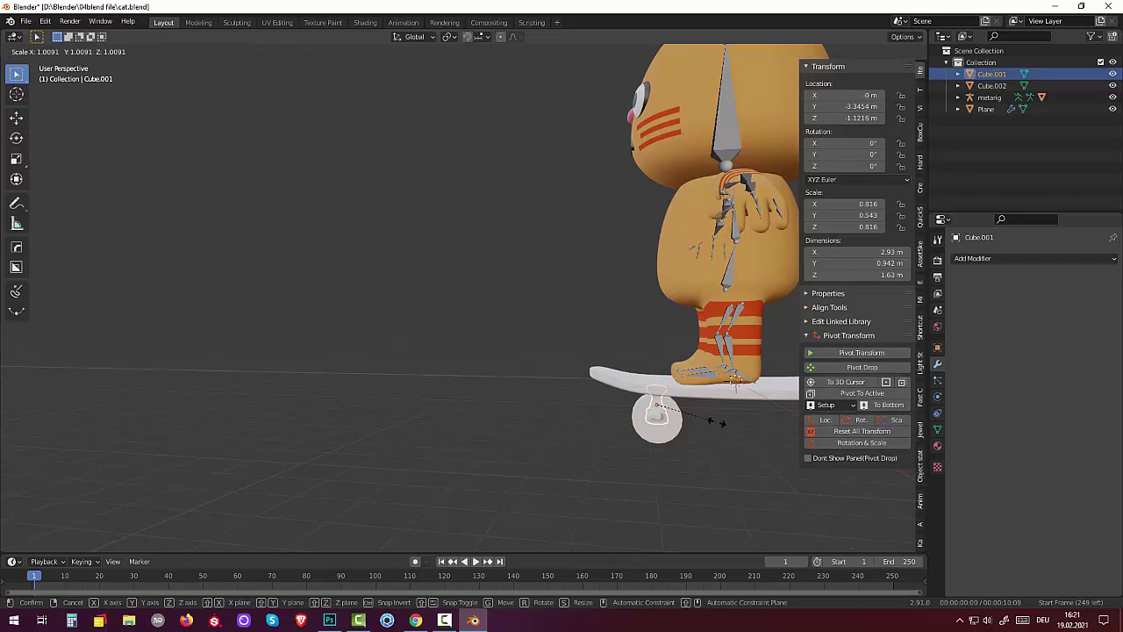
{"action": "key", "text": "y"}
{"action": "left_click", "coordinate": [740, 428]}
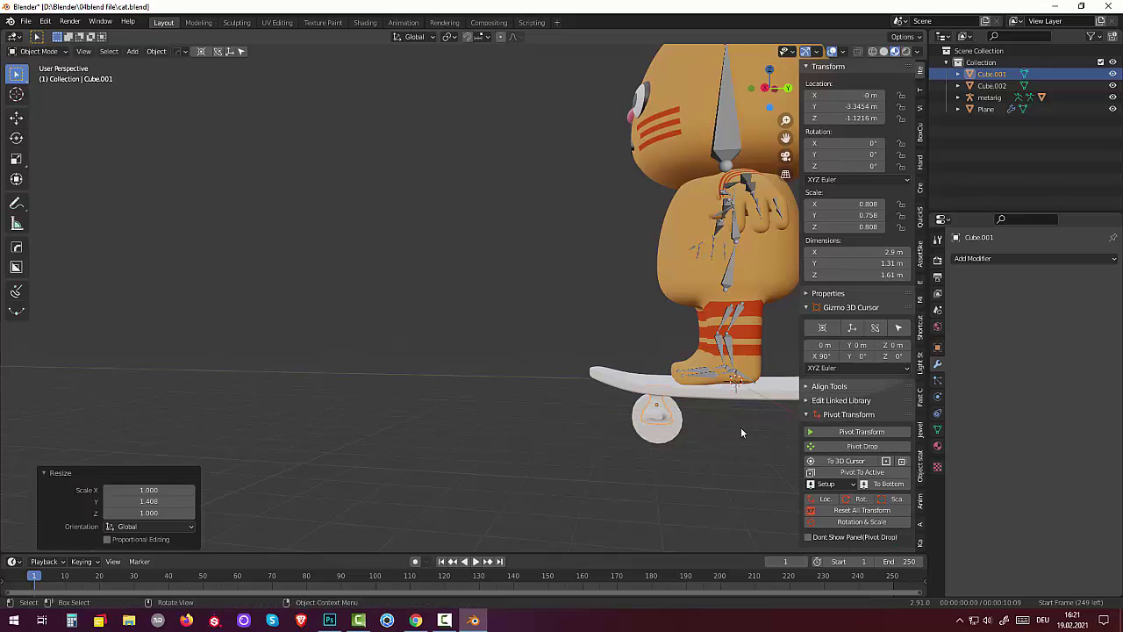
{"action": "left_click", "coordinate": [701, 455]}
{"action": "mouse_move", "coordinate": [701, 455]}
{"action": "middle_mouse_down"}
{"action": "mouse_move", "coordinate": [889, 447]}
{"action": "mouse_move", "coordinate": [604, 417]}
{"action": "middle_mouse_up"}
Move the wheel beside the truck's end
{"action": "left_click", "coordinate": [546, 398]}
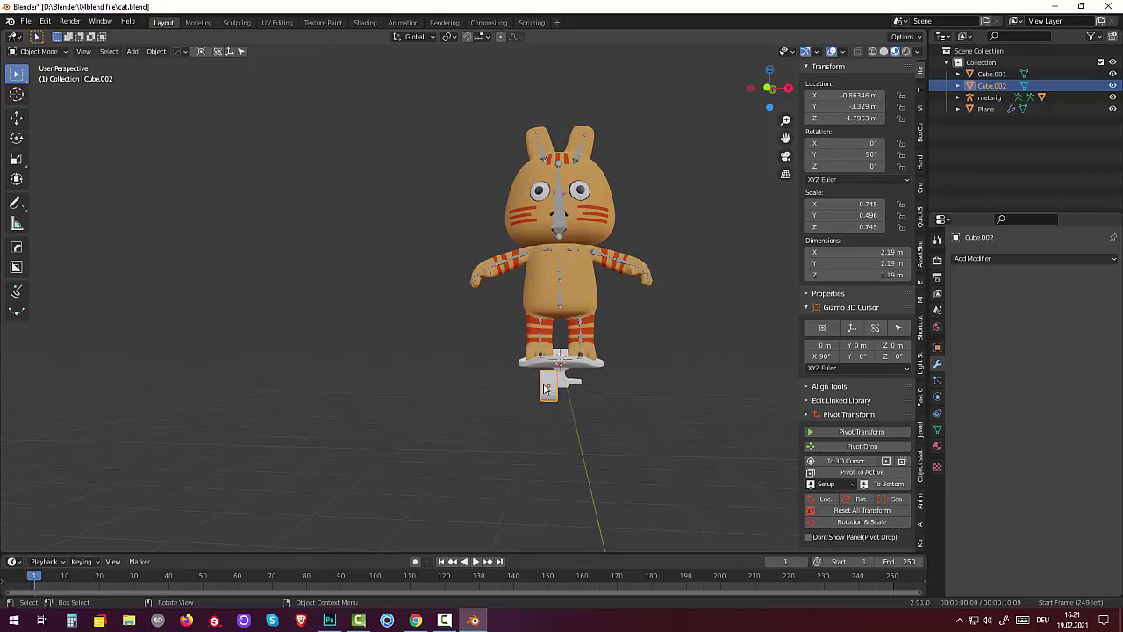
{"action": "key", "text": "g"}
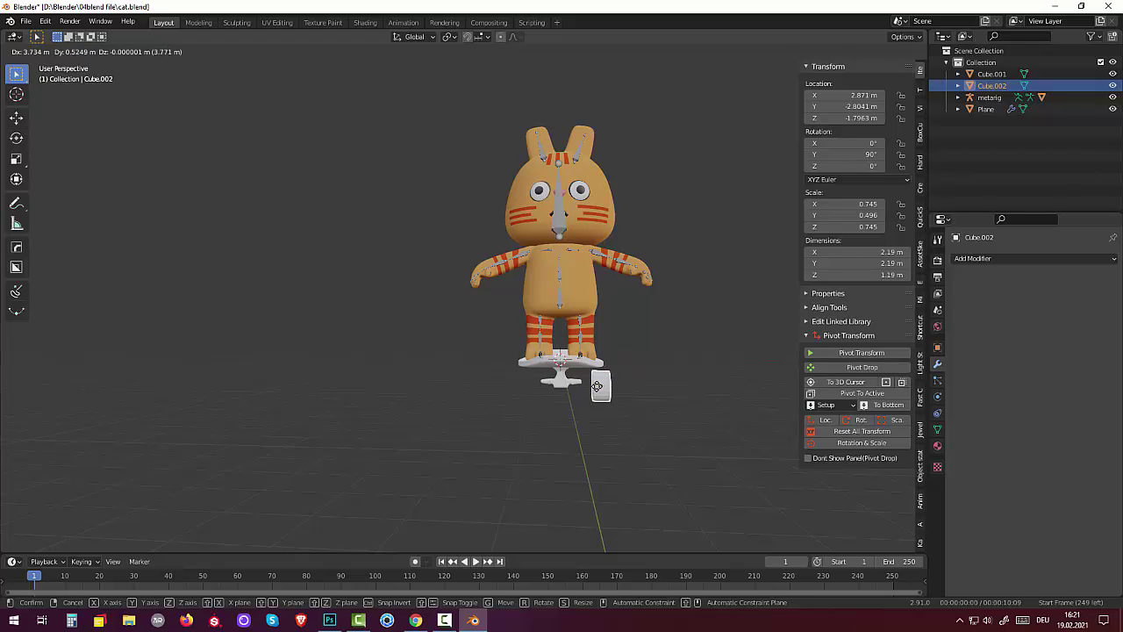
{"action": "left_click", "coordinate": [597, 386]}
Scale the truck up to about 1.37 and flatten it on Z to 0.758
{"action": "left_click", "coordinate": [571, 383]}
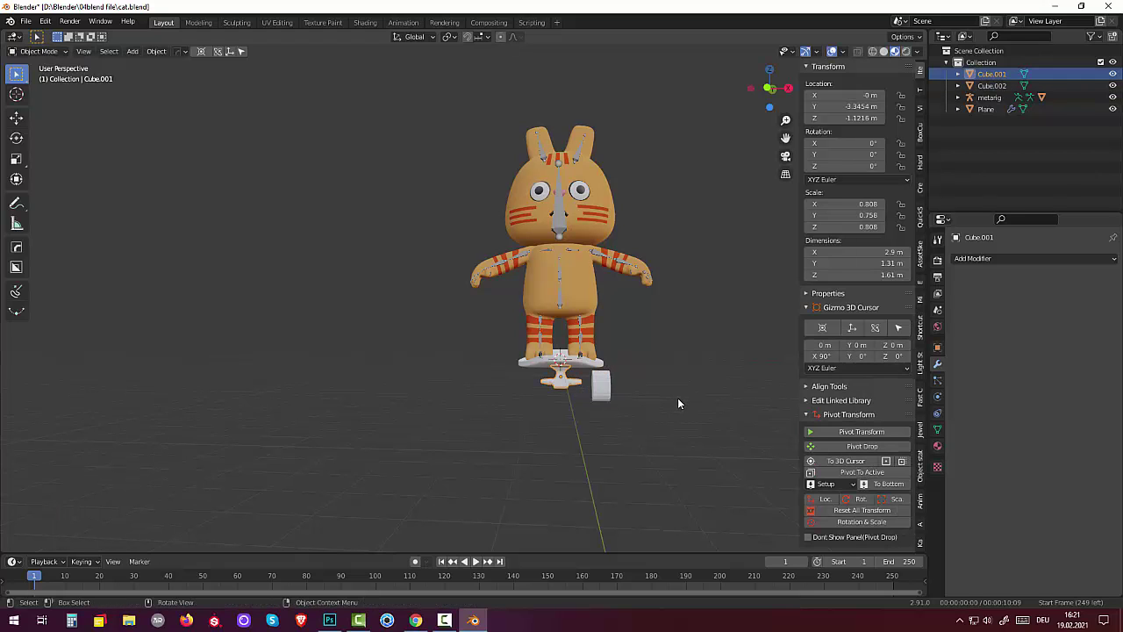
{"action": "key", "text": "s"}
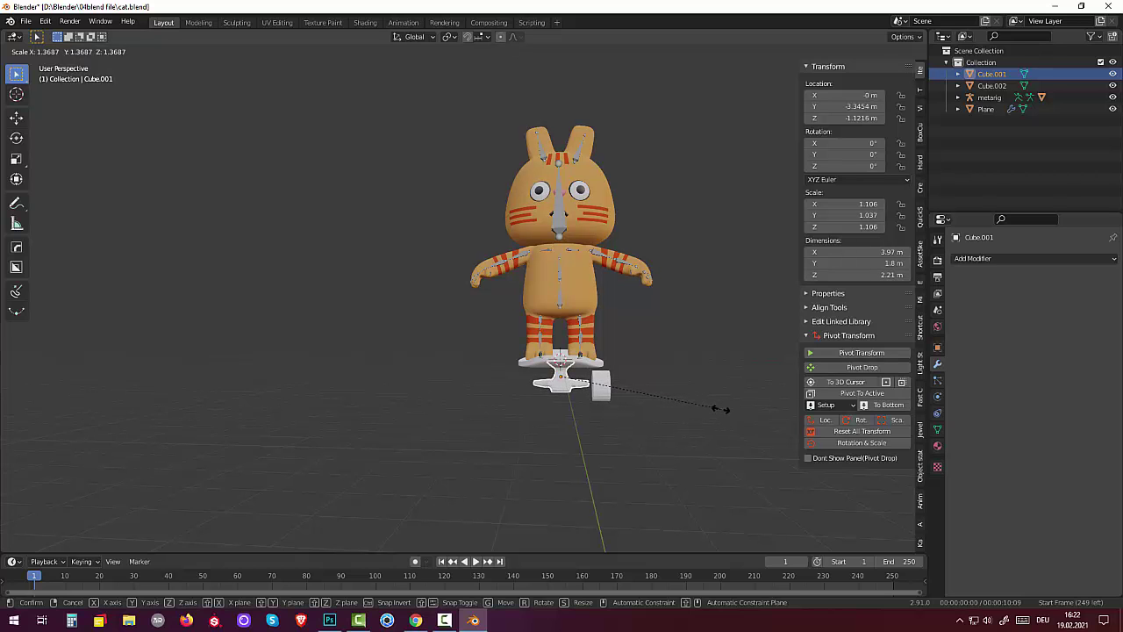
{"action": "left_click", "coordinate": [721, 409]}
{"action": "mouse_move", "coordinate": [678, 387]}
{"action": "middle_mouse_down"}
{"action": "mouse_move", "coordinate": [602, 374]}
{"action": "mouse_move", "coordinate": [574, 383]}
{"action": "mouse_move", "coordinate": [737, 406]}
{"action": "middle_mouse_up"}
{"action": "scroll", "coordinate": [574, 383], "scroll_direction": "down", "scroll_amount": 3}
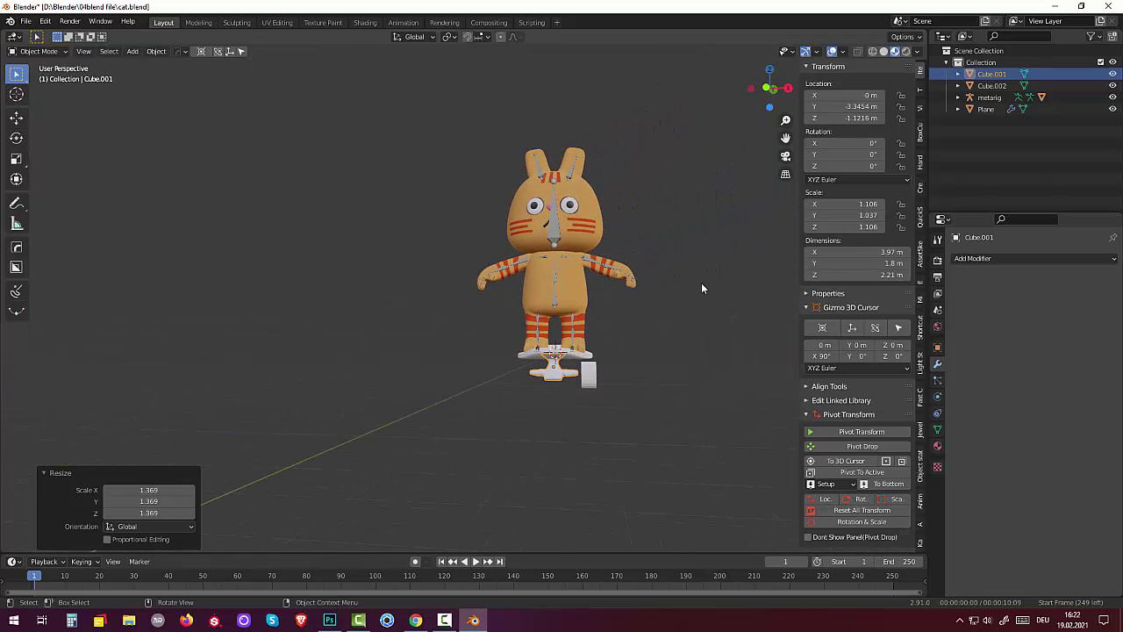
{"action": "key", "text": "s"}
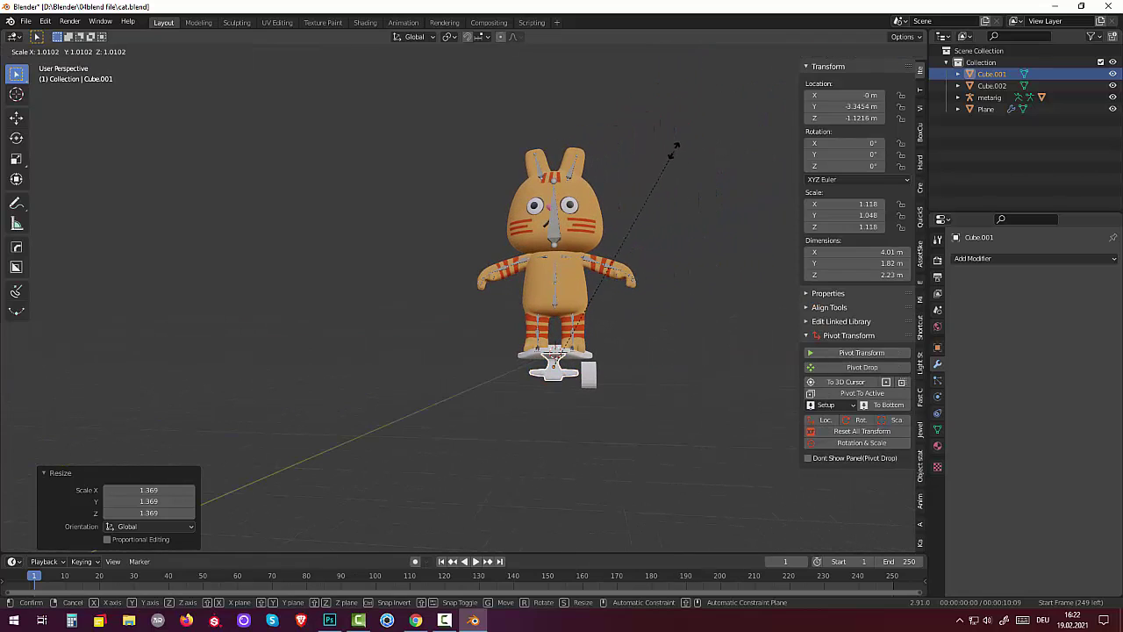
{"action": "key", "text": "z"}
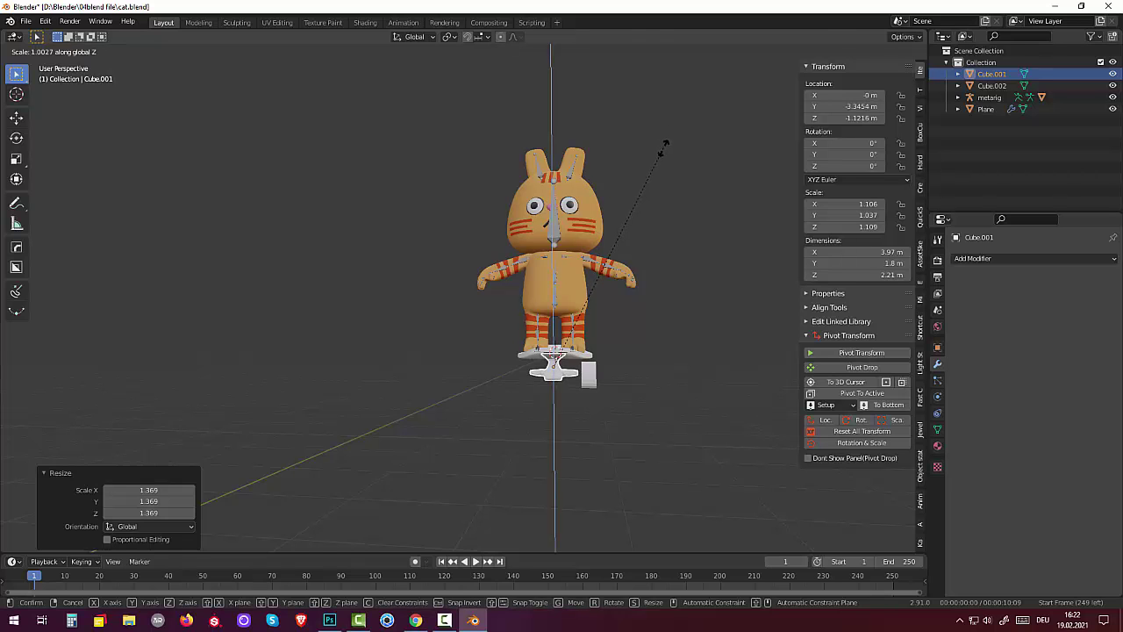
{"action": "left_click", "coordinate": [655, 215]}
{"action": "mouse_move", "coordinate": [655, 215]}
{"action": "middle_mouse_down"}
{"action": "mouse_move", "coordinate": [649, 243]}
{"action": "mouse_move", "coordinate": [505, 245]}
{"action": "mouse_move", "coordinate": [572, 269]}
{"action": "mouse_move", "coordinate": [667, 257]}
{"action": "middle_mouse_up"}
Tuck the wheel against the truck's end, near X 2.408, Y −2.915, Z −1.760 m
{"action": "scroll", "coordinate": [654, 360], "scroll_direction": "up", "scroll_amount": 1}
{"action": "scroll", "coordinate": [653, 362], "scroll_direction": "up", "scroll_amount": 1}
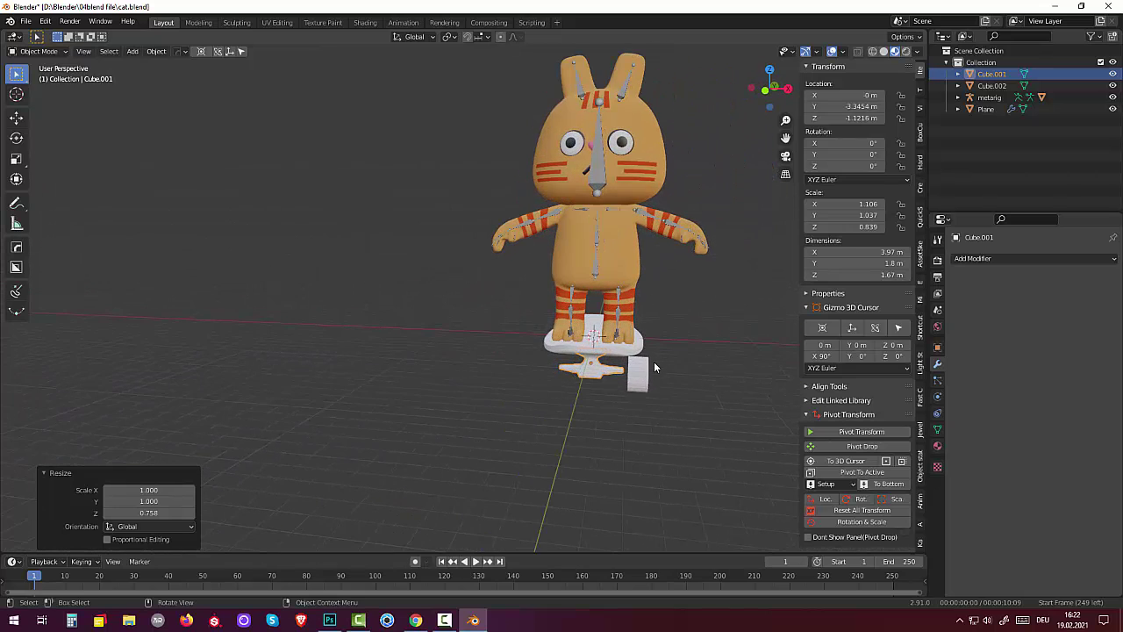
{"action": "left_click", "coordinate": [639, 377]}
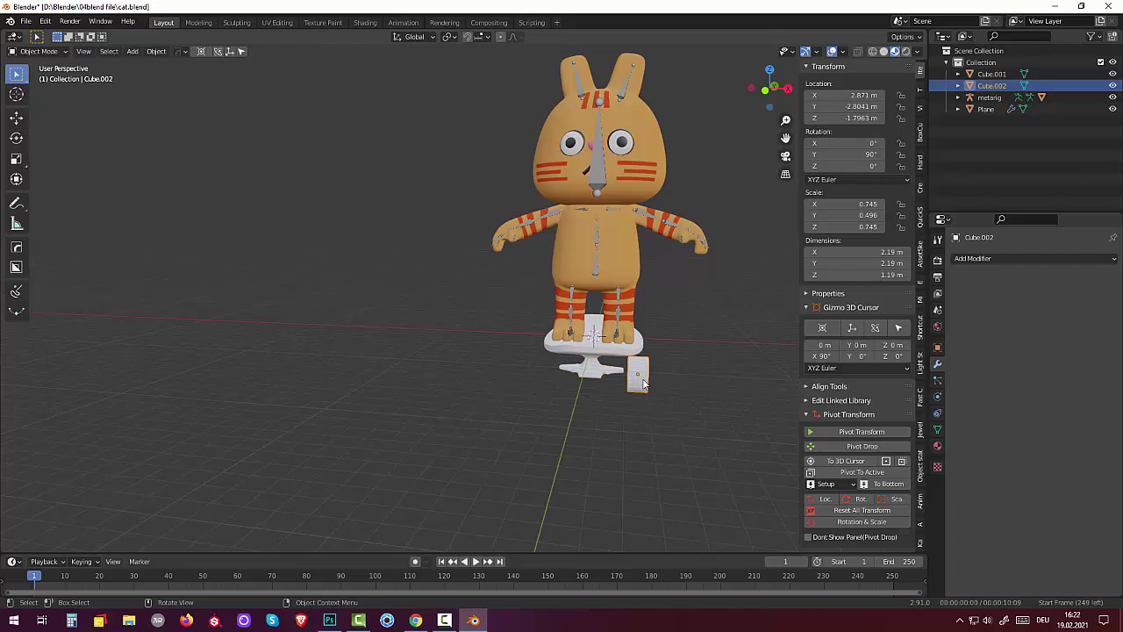
{"action": "key", "text": "g"}
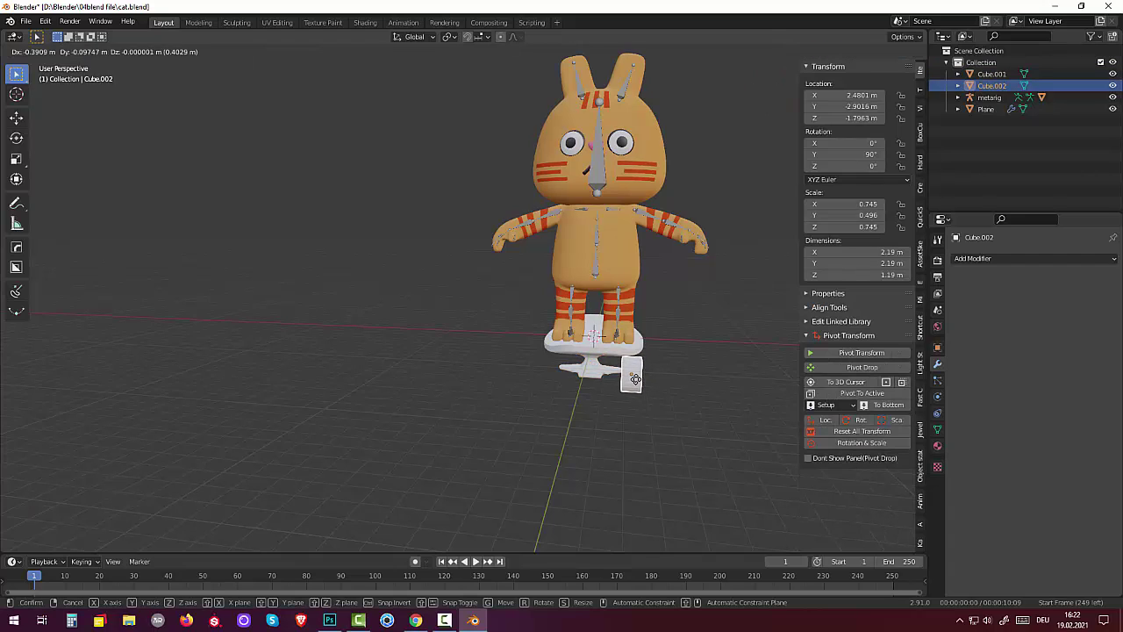
{"action": "left_click", "coordinate": [634, 378]}
{"action": "mouse_move", "coordinate": [651, 371]}
{"action": "middle_mouse_down"}
{"action": "mouse_move", "coordinate": [698, 363]}
{"action": "mouse_move", "coordinate": [571, 395]}
{"action": "middle_mouse_up"}
Nudge the truck so it sits centred beneath the deck
{"action": "left_click", "coordinate": [467, 380]}
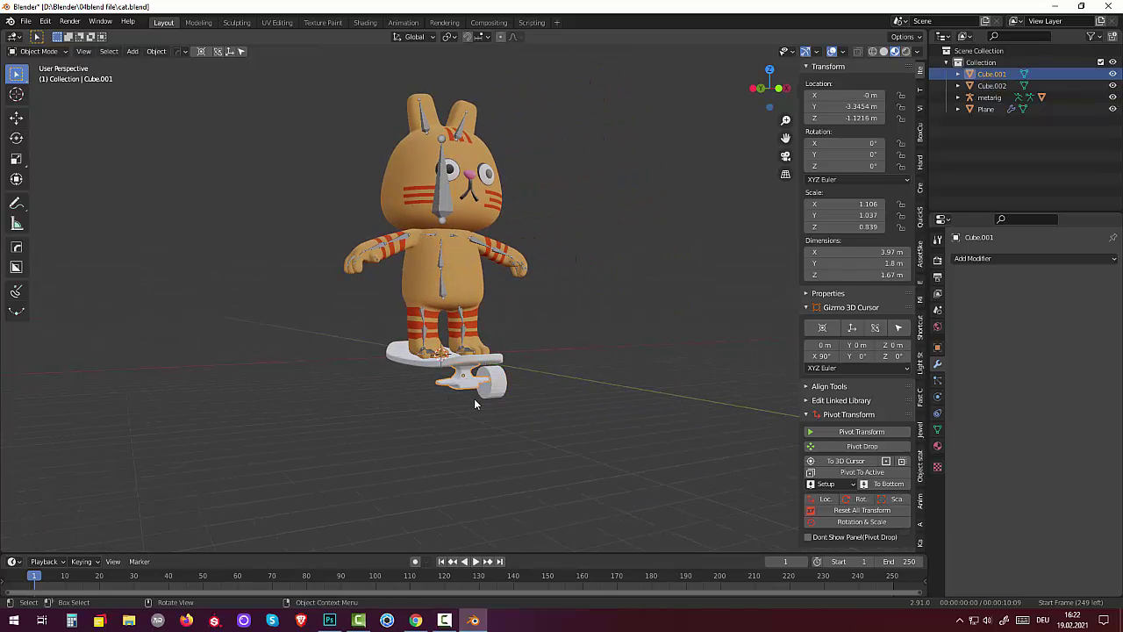
{"action": "key", "text": "g"}
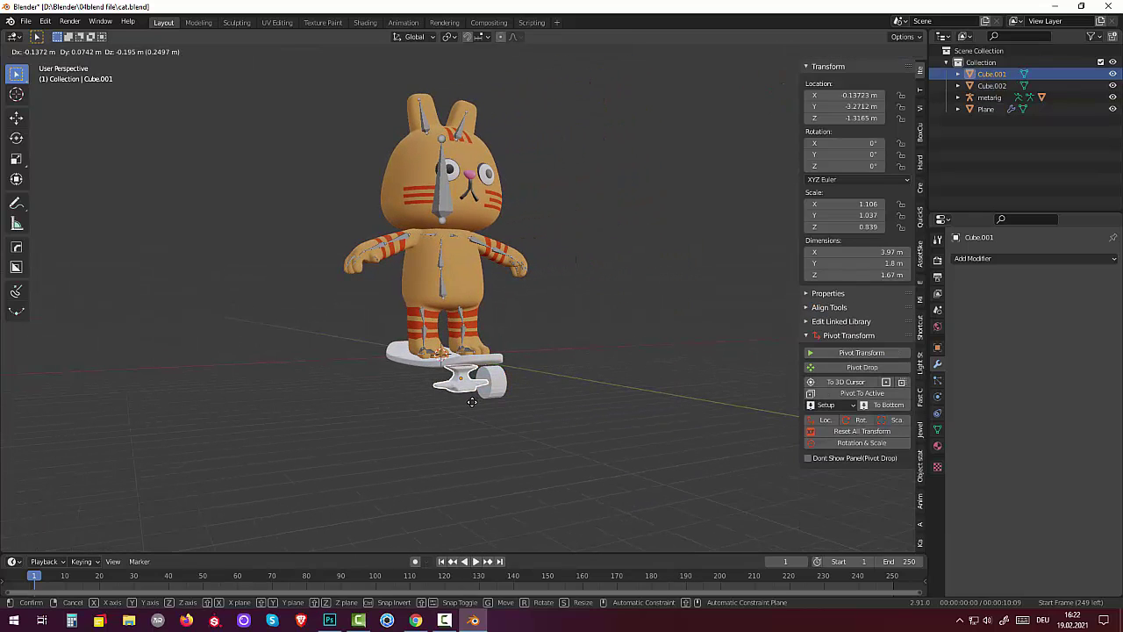
{"action": "left_click", "coordinate": [471, 401]}
{"action": "mouse_move", "coordinate": [474, 400]}
{"action": "middle_mouse_down"}
{"action": "mouse_move", "coordinate": [573, 379]}
{"action": "mouse_move", "coordinate": [620, 320]}
{"action": "middle_mouse_up"}
{"action": "scroll", "coordinate": [531, 393], "scroll_direction": "down", "scroll_amount": 3}
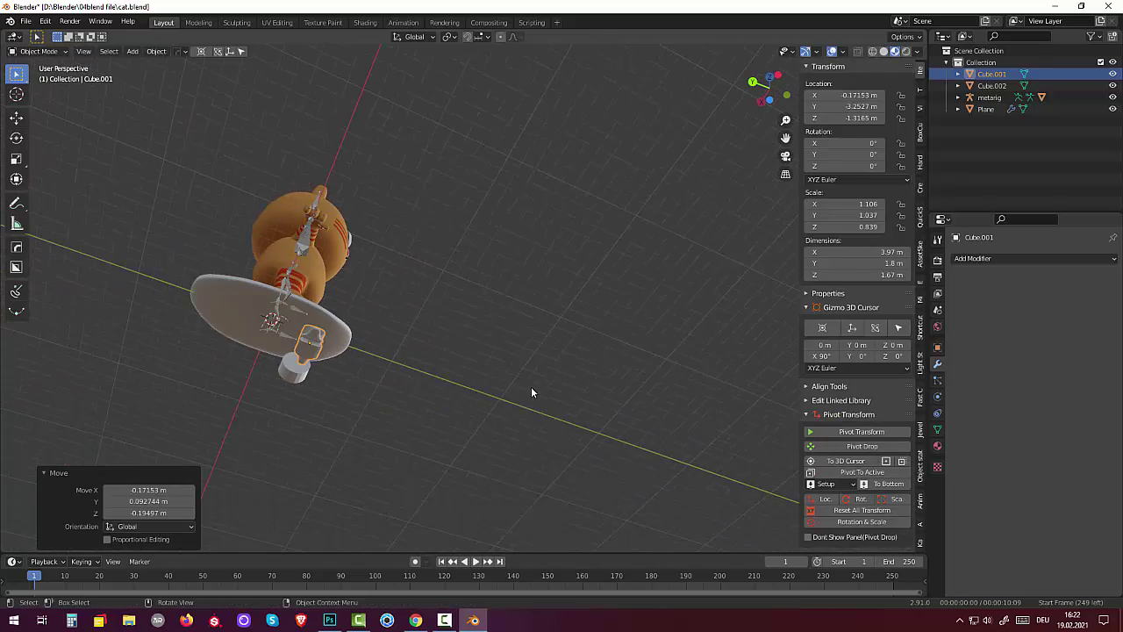
{"action": "middle_click_drag", "start_coordinate": [531, 388], "coordinate": [516, 434]}
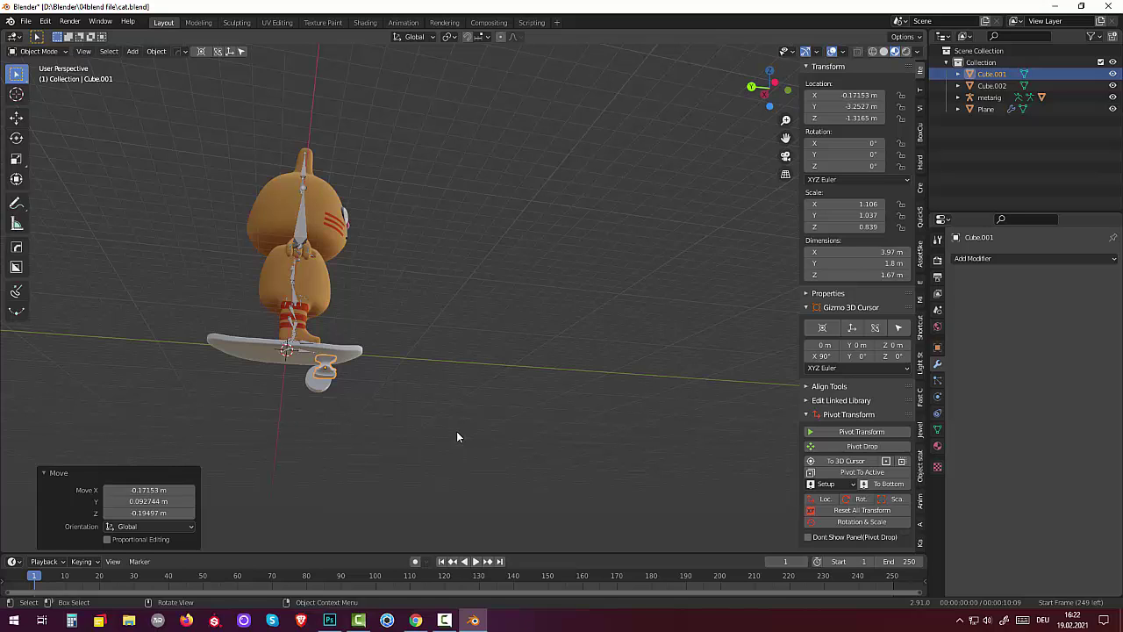
{"action": "key", "text": "g"}
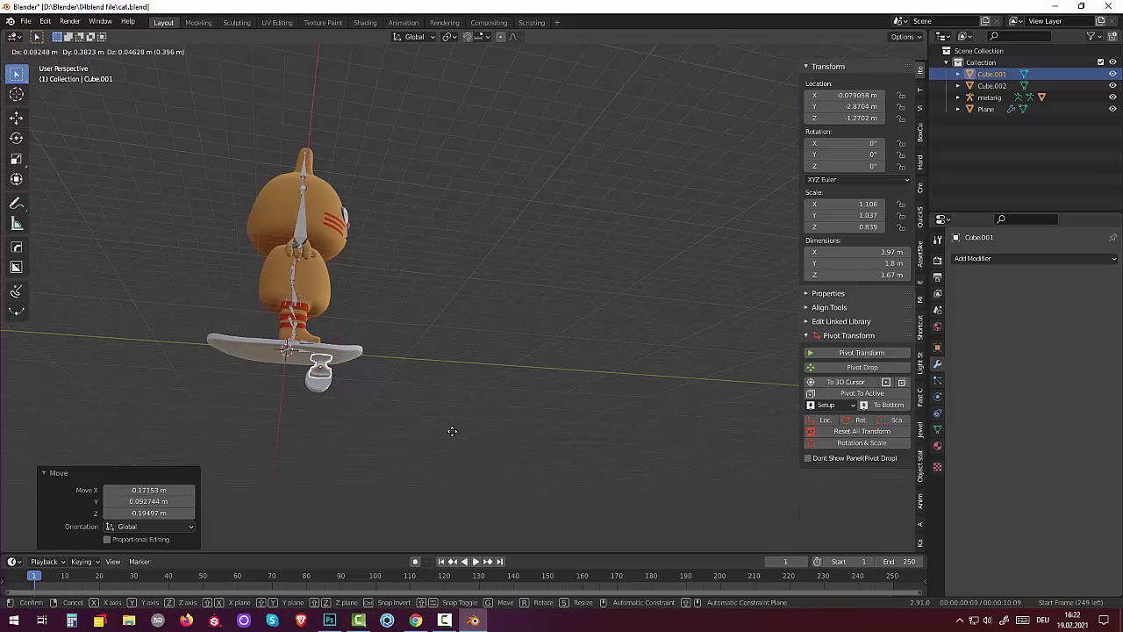
{"action": "left_click", "coordinate": [452, 431]}
{"action": "mouse_move", "coordinate": [452, 430]}
{"action": "middle_mouse_down"}
{"action": "mouse_move", "coordinate": [416, 381]}
{"action": "mouse_move", "coordinate": [336, 418]}
{"action": "mouse_move", "coordinate": [308, 464]}
{"action": "mouse_move", "coordinate": [145, 456]}
{"action": "middle_mouse_up"}
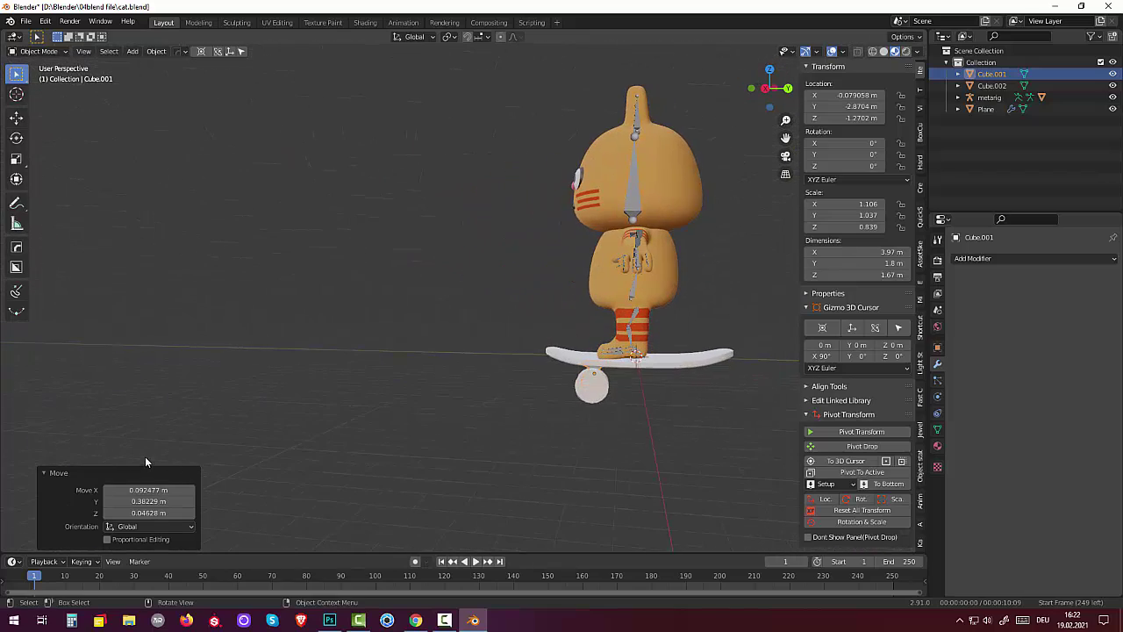
Switch to wireframe display and the right orthographic view
{"action": "left_click", "coordinate": [884, 52]}
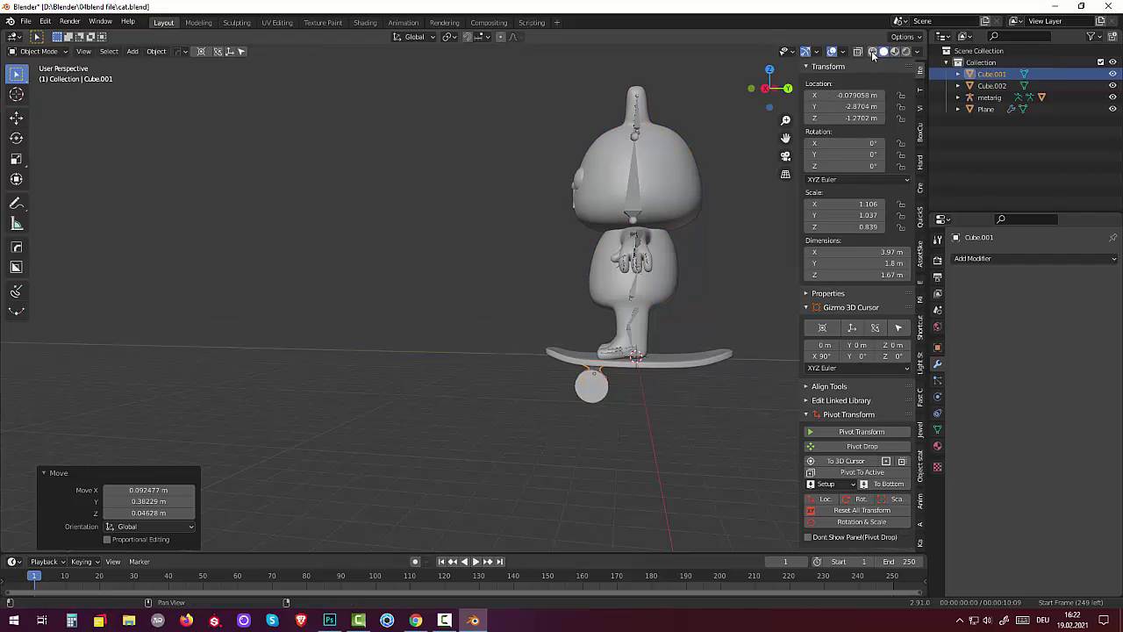
{"action": "left_click", "coordinate": [872, 52]}
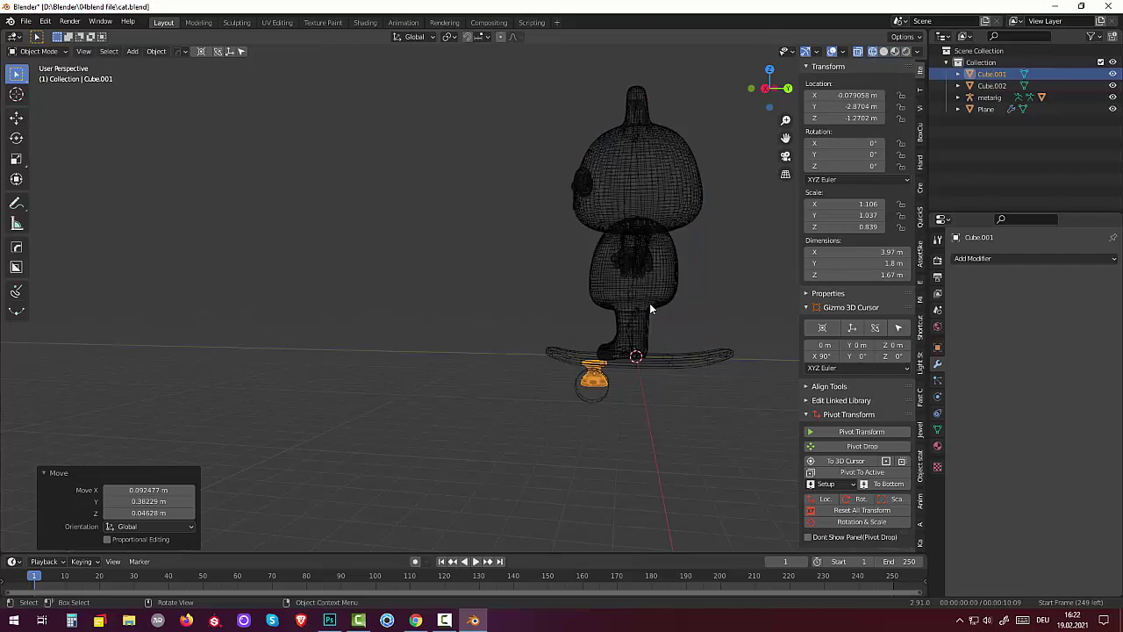
{"action": "middle_click_drag", "start_coordinate": [644, 304], "coordinate": [644, 303]}
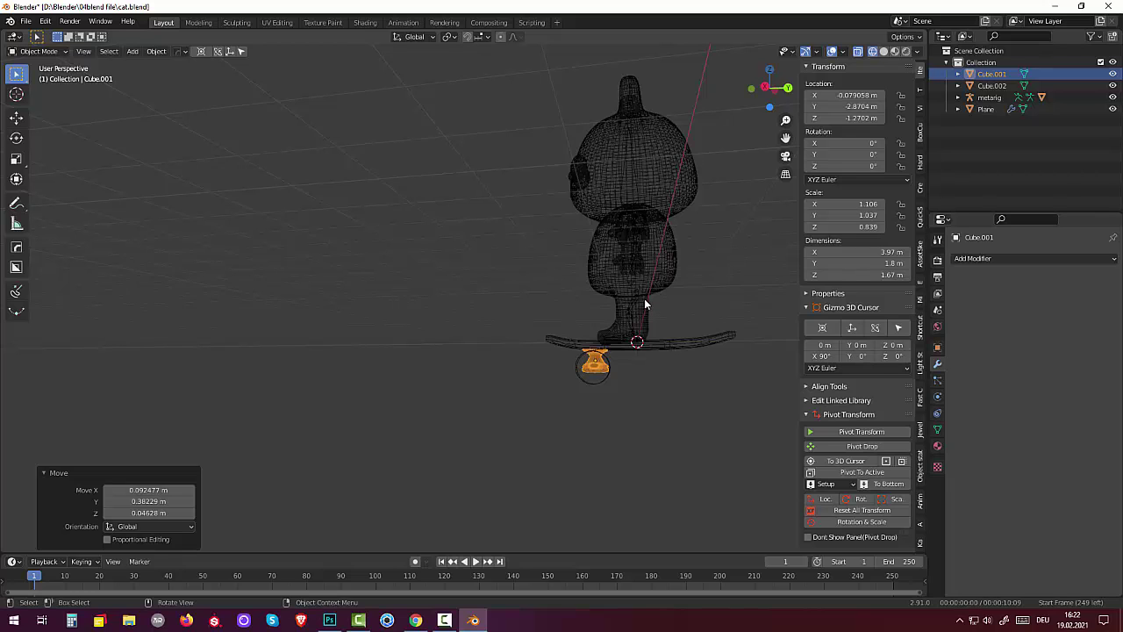
{"action": "key", "text": "KP_3"}
{"action": "scroll", "coordinate": [651, 350], "scroll_direction": "up", "scroll_amount": 2}
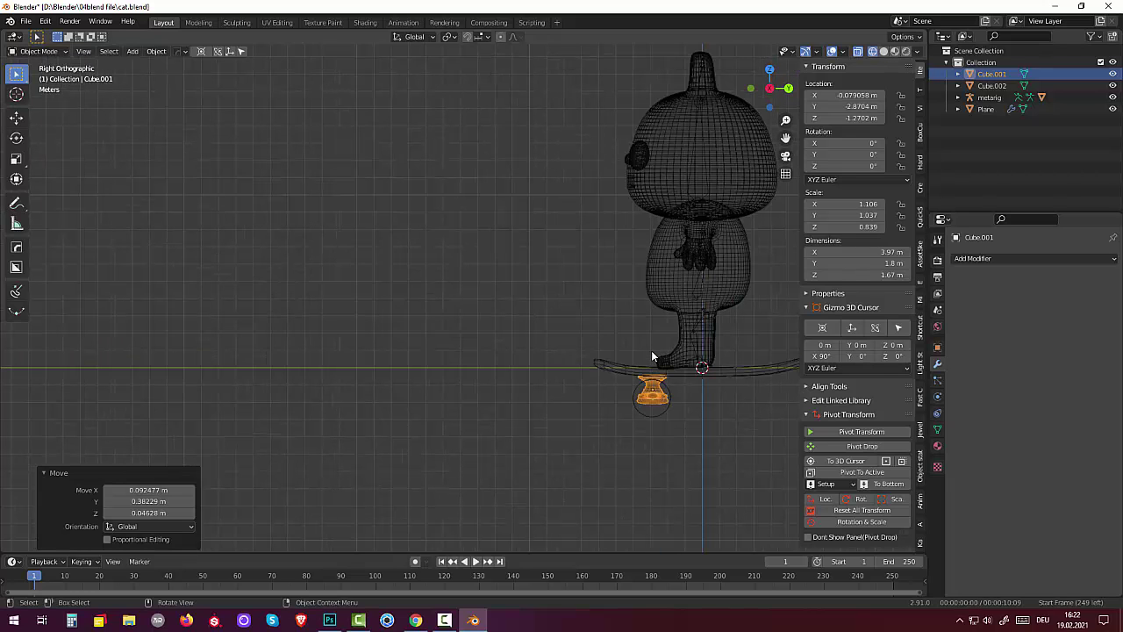
Nudge the wheel to about Y −2.949 m, Z −1.759 m under the truck
{"action": "left_click", "coordinate": [654, 414]}
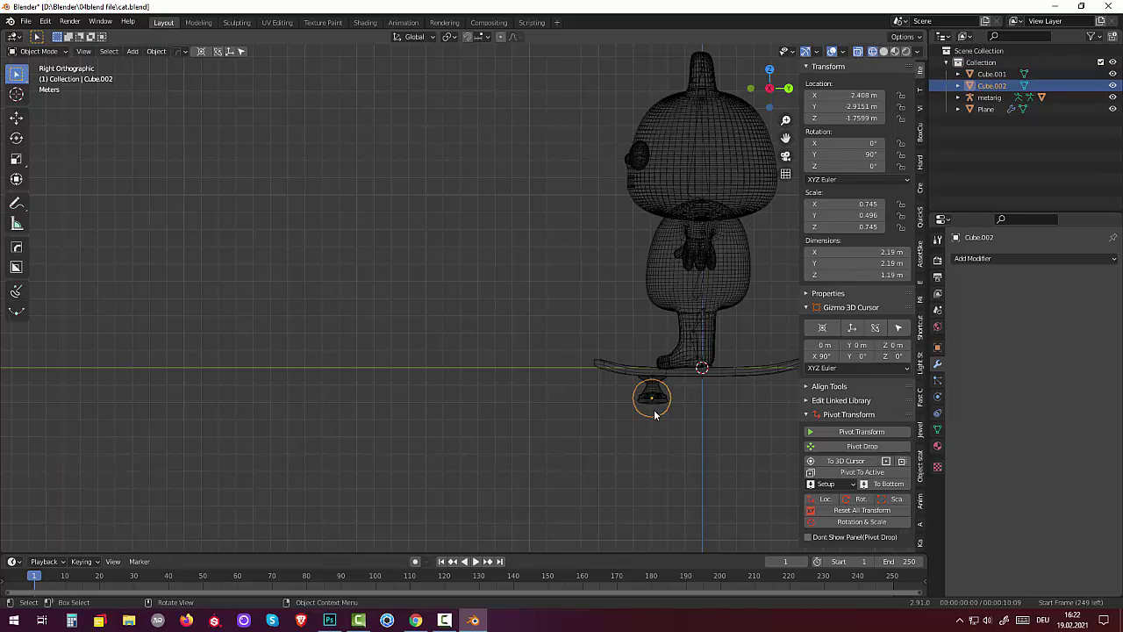
{"action": "key", "text": "g"}
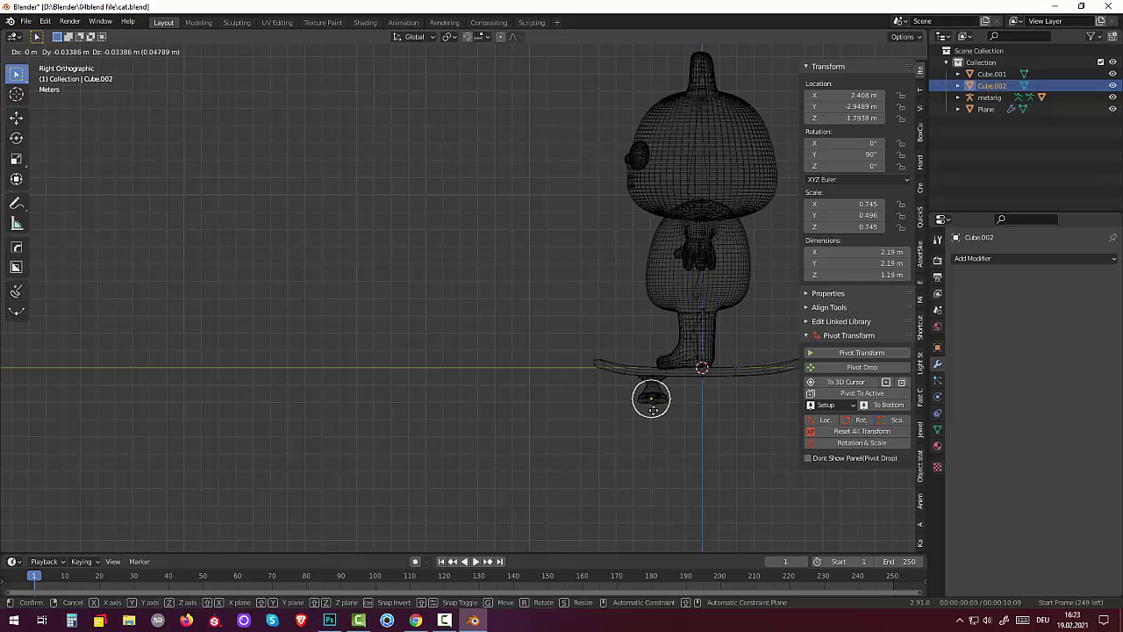
{"action": "left_click", "coordinate": [653, 409]}
{"action": "left_click", "coordinate": [662, 436]}
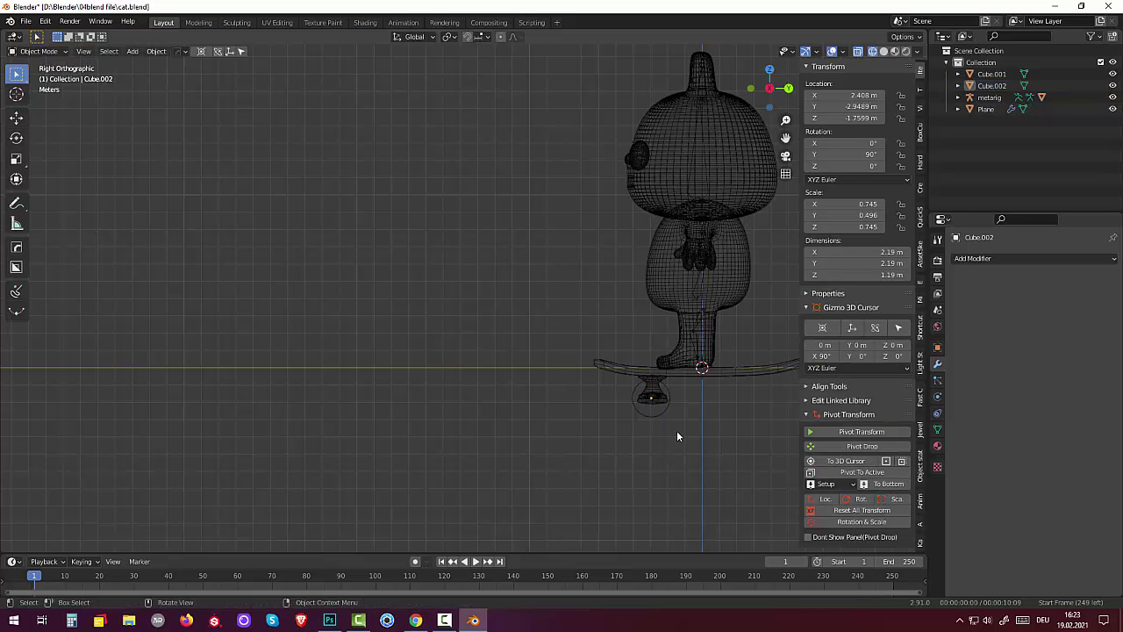
{"action": "mouse_move", "coordinate": [677, 436]}
{"action": "middle_mouse_down"}
{"action": "mouse_move", "coordinate": [763, 414]}
{"action": "mouse_move", "coordinate": [793, 420]}
{"action": "middle_mouse_up"}
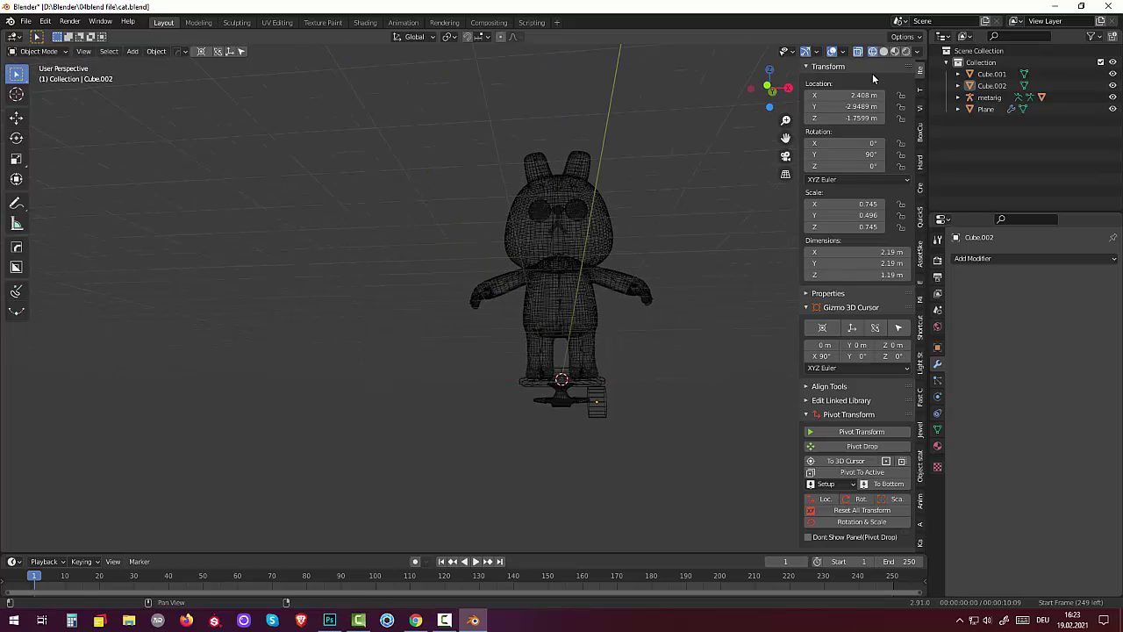
Return to solid shading and slide the wheel along X to about 1.94 m
{"action": "left_click", "coordinate": [884, 52]}
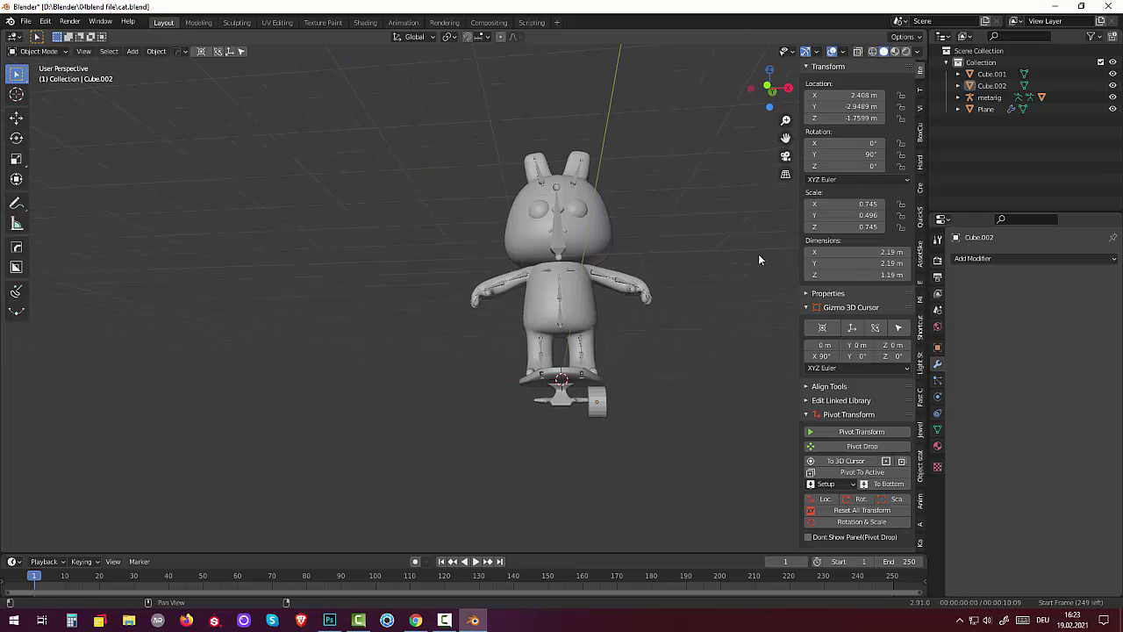
{"action": "left_click", "coordinate": [595, 411]}
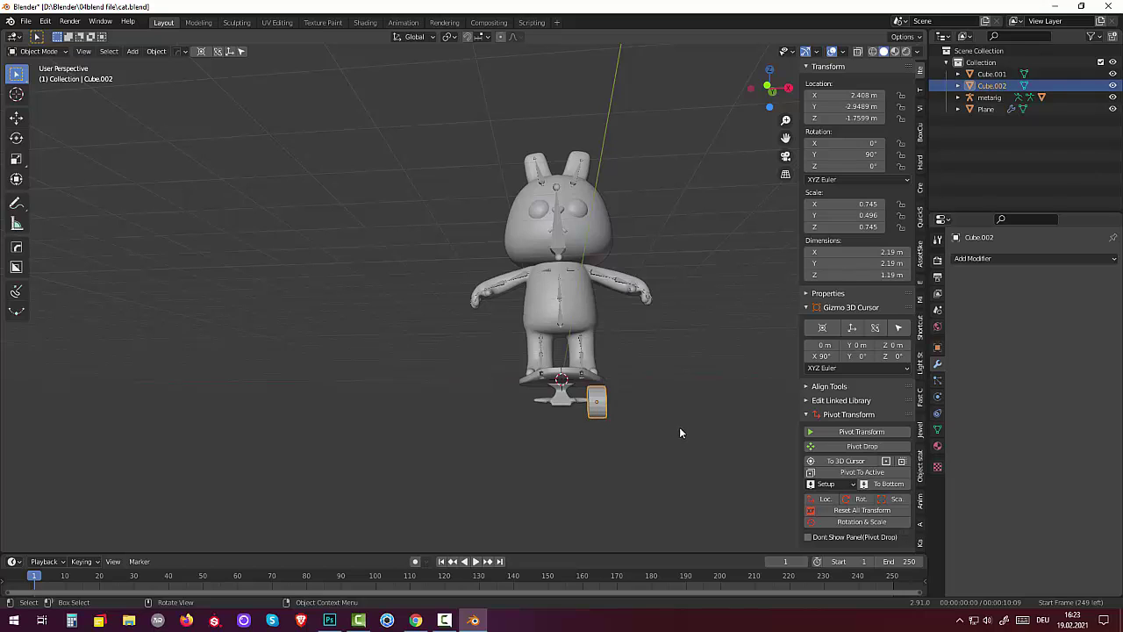
{"action": "middle_click_drag", "start_coordinate": [680, 430], "coordinate": [686, 443]}
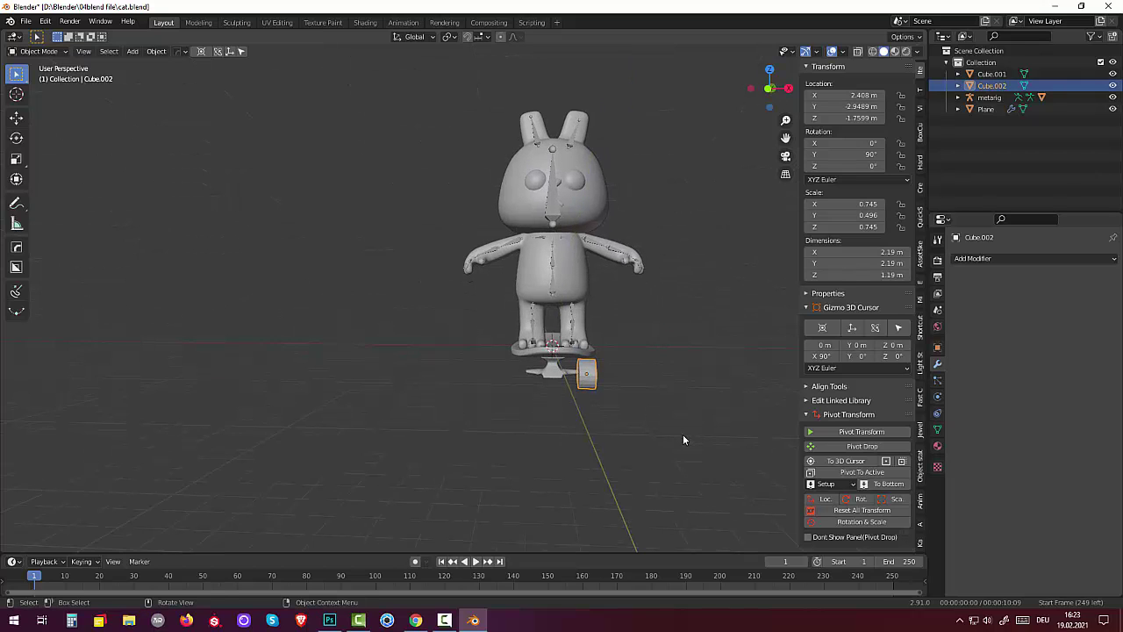
{"action": "key", "text": "g"}
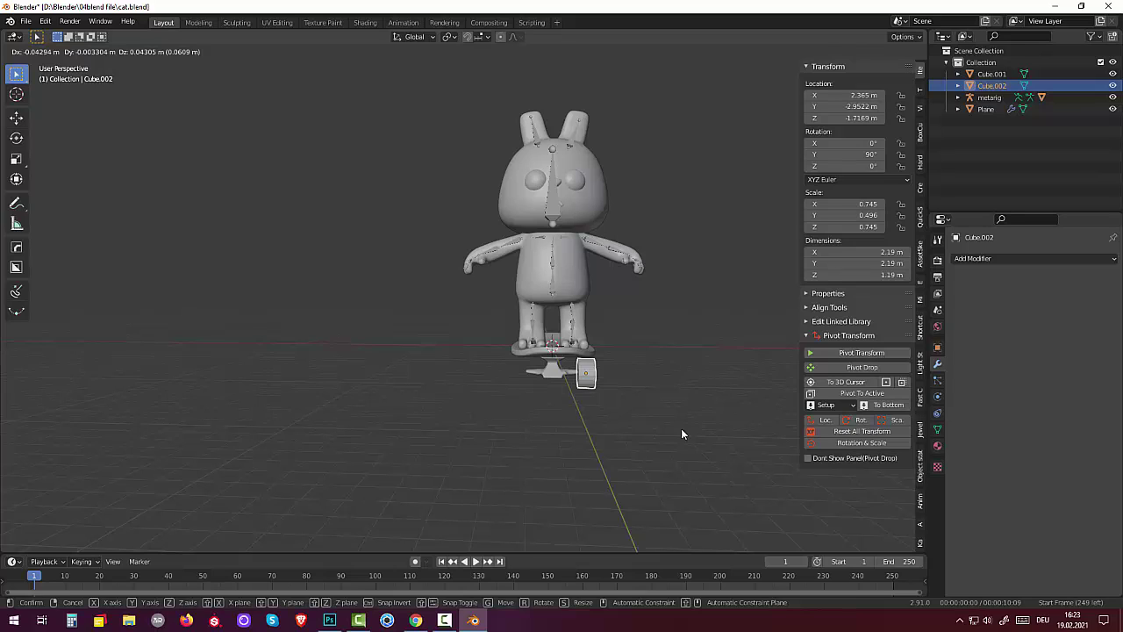
{"action": "key", "text": "x"}
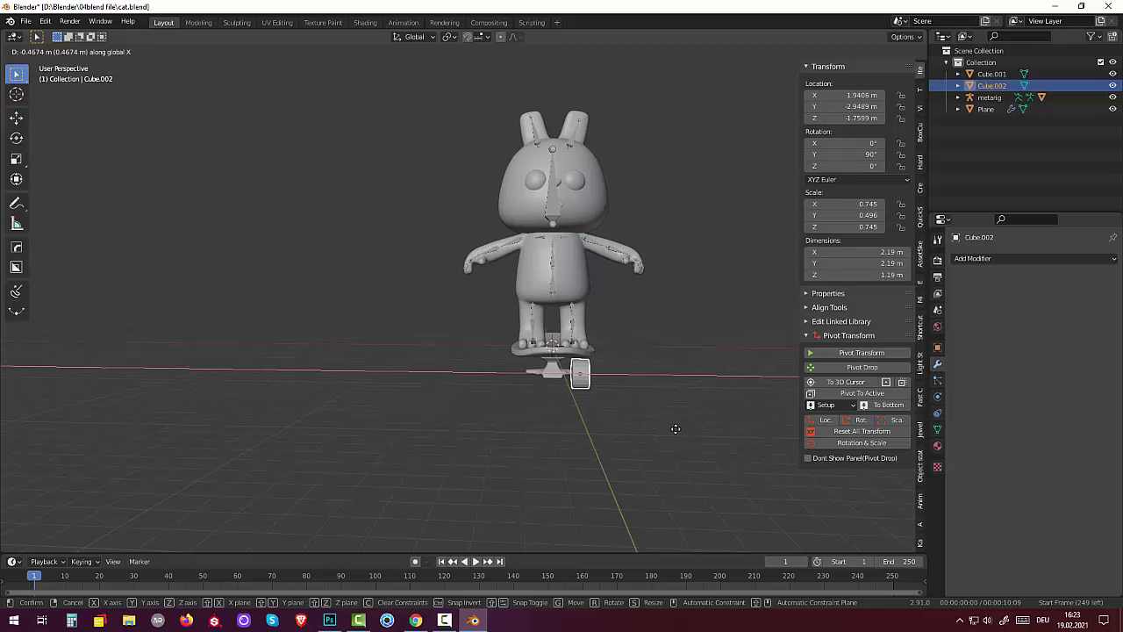
{"action": "left_click", "coordinate": [676, 429]}
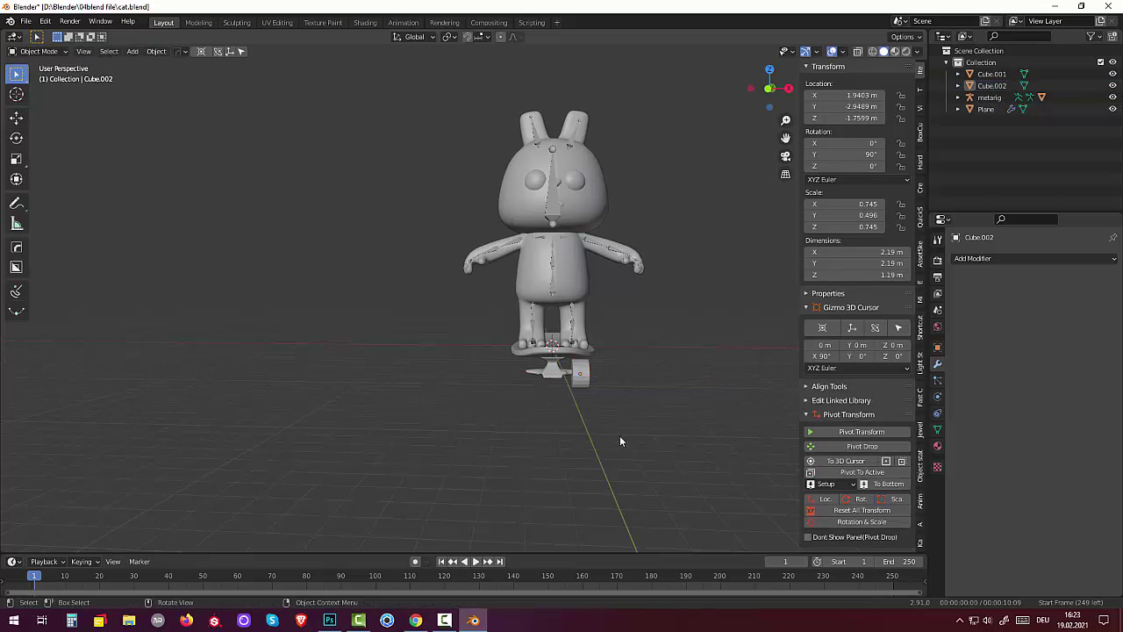
Reselect the wheel in a front three-quarter view
{"action": "middle_click_drag", "start_coordinate": [620, 435], "coordinate": [496, 428]}
{"action": "left_click", "coordinate": [709, 428]}
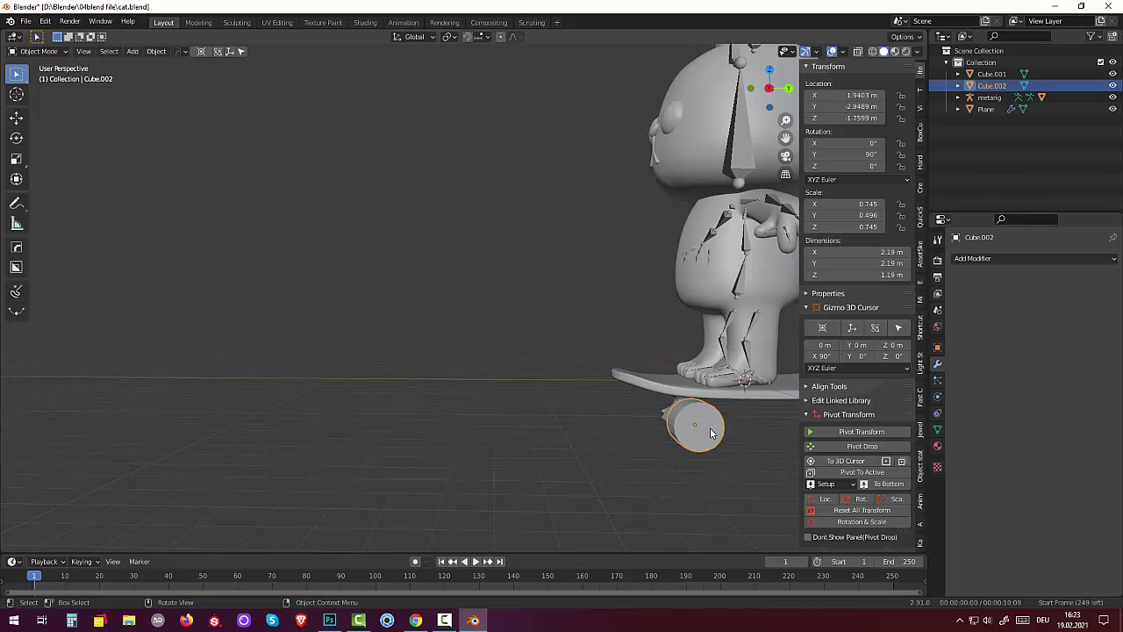
{"action": "mouse_move", "coordinate": [709, 428]}
{"action": "middle_mouse_down"}
{"action": "mouse_move", "coordinate": [812, 446]}
{"action": "mouse_move", "coordinate": [307, 442]}
{"action": "middle_mouse_up"}
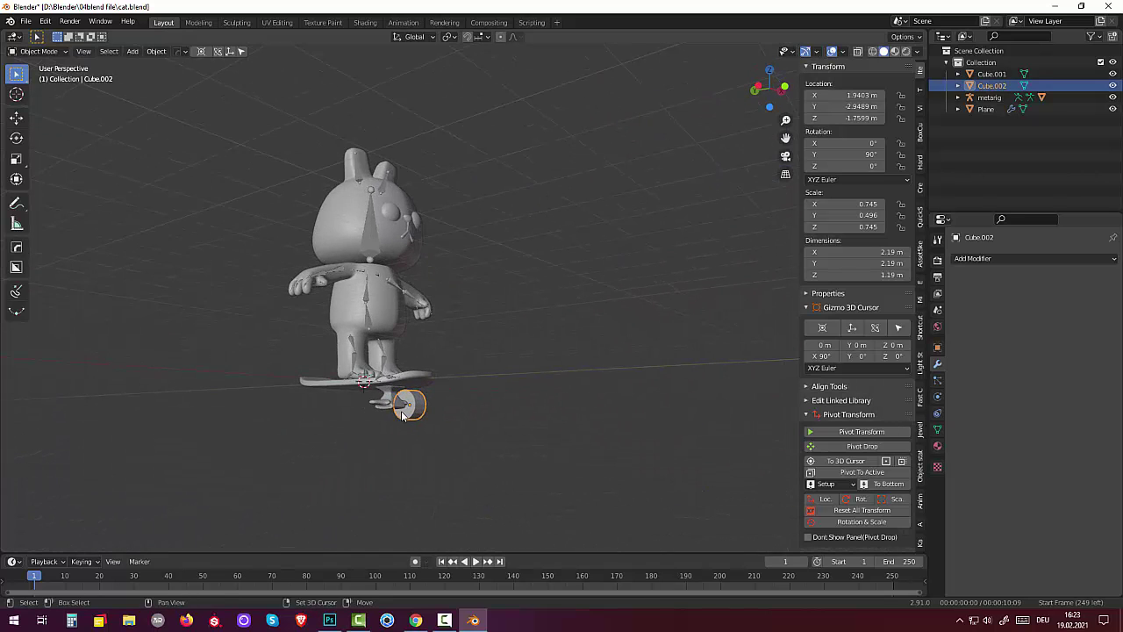
{"action": "left_click", "coordinate": [40, 51]}
In Edit Mode with face selection, bevel the wheel's edges to round them
{"action": "left_click", "coordinate": [38, 79]}
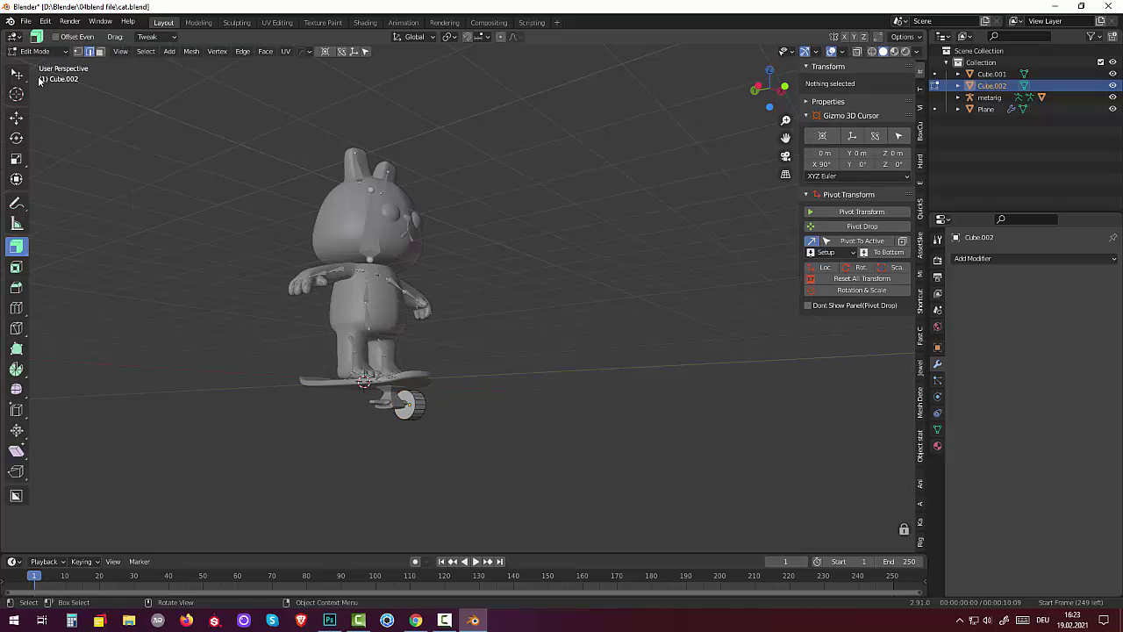
{"action": "left_click", "coordinate": [402, 409]}
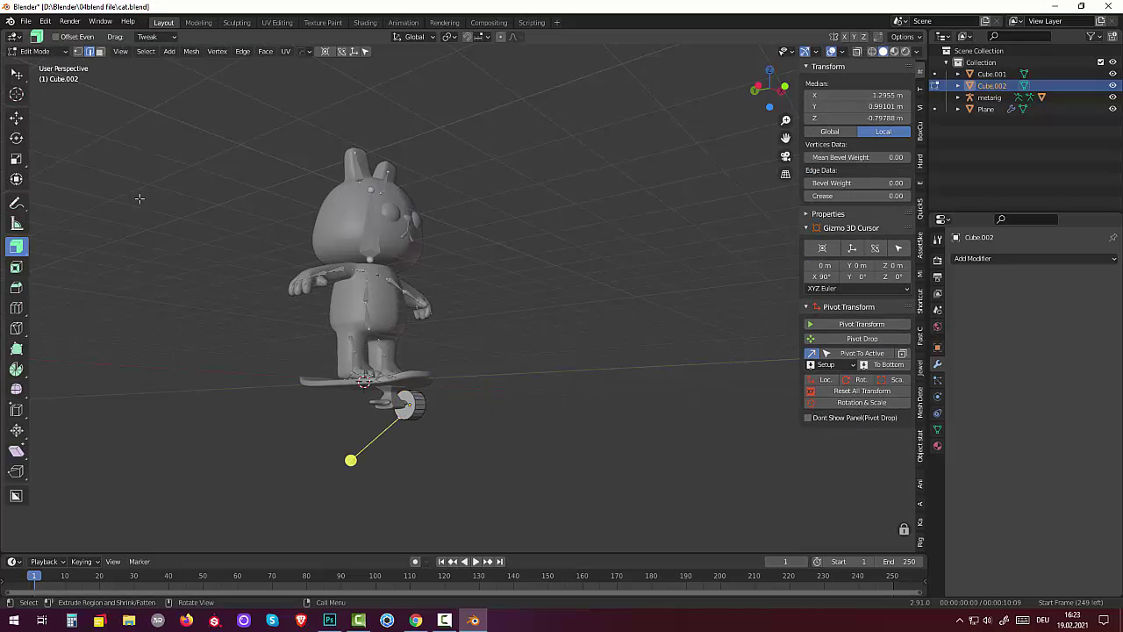
{"action": "left_click", "coordinate": [100, 51]}
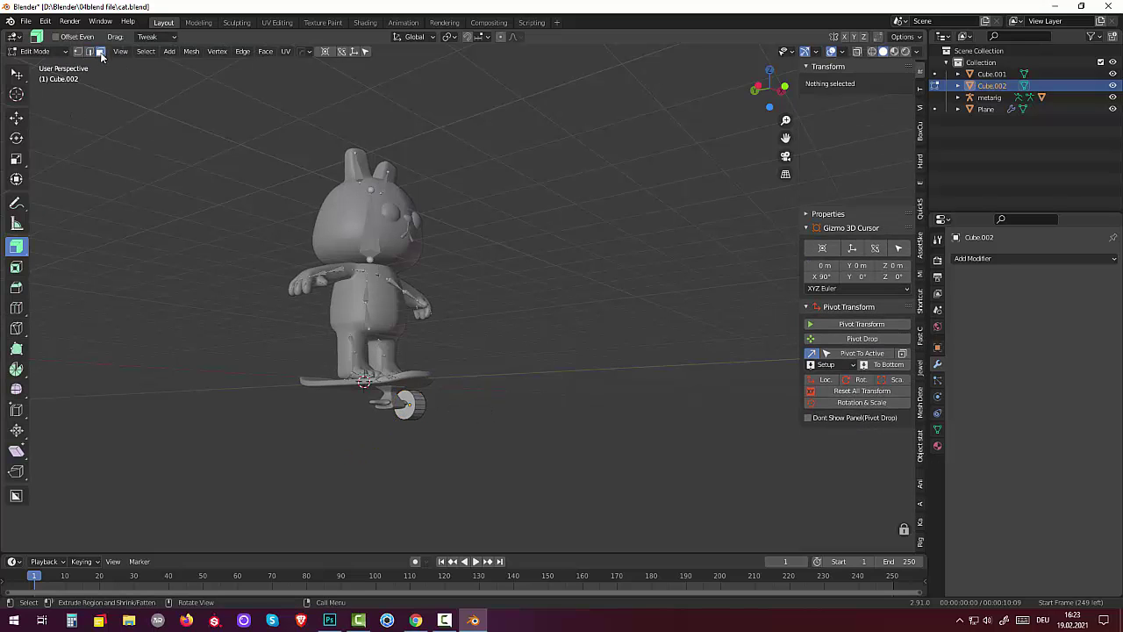
{"action": "left_click", "coordinate": [405, 407]}
{"action": "mouse_move", "coordinate": [494, 409]}
{"action": "middle_mouse_down"}
{"action": "mouse_move", "coordinate": [401, 419]}
{"action": "mouse_move", "coordinate": [631, 409]}
{"action": "middle_mouse_up"}
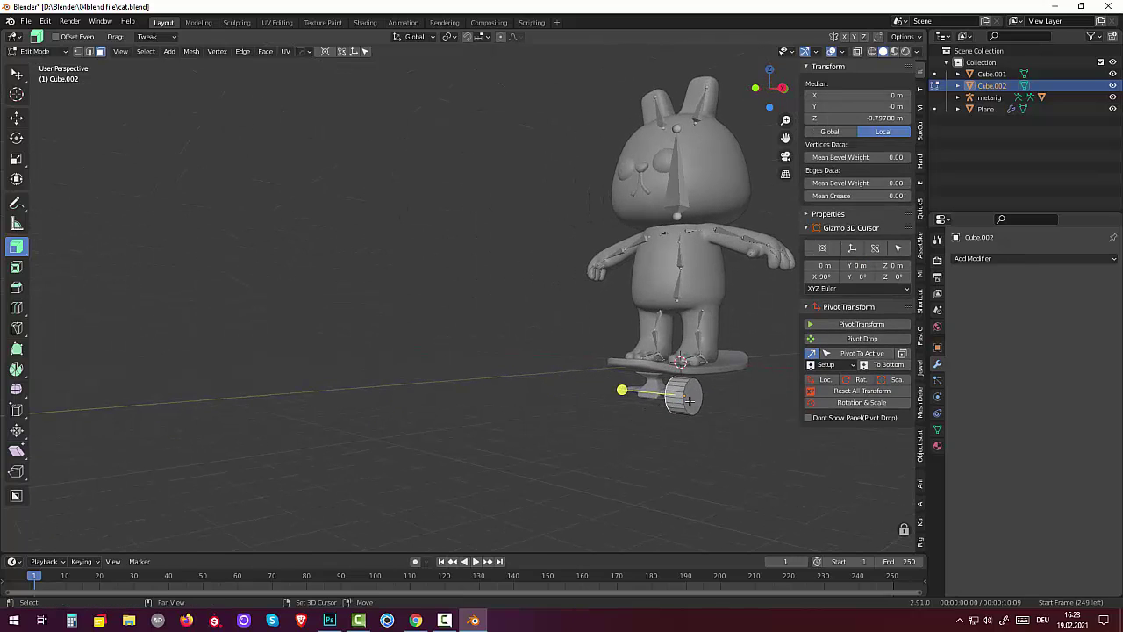
{"action": "left_click", "coordinate": [855, 395]}
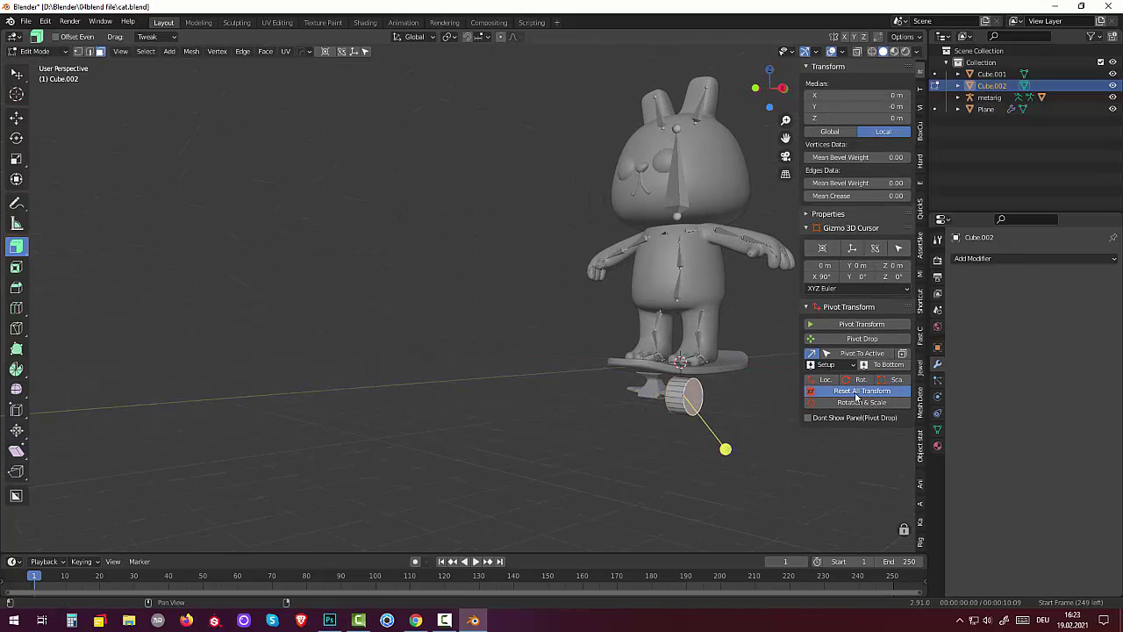
{"action": "key", "text": "ctrl+z"}
{"action": "key", "text": "ctrl+b"}
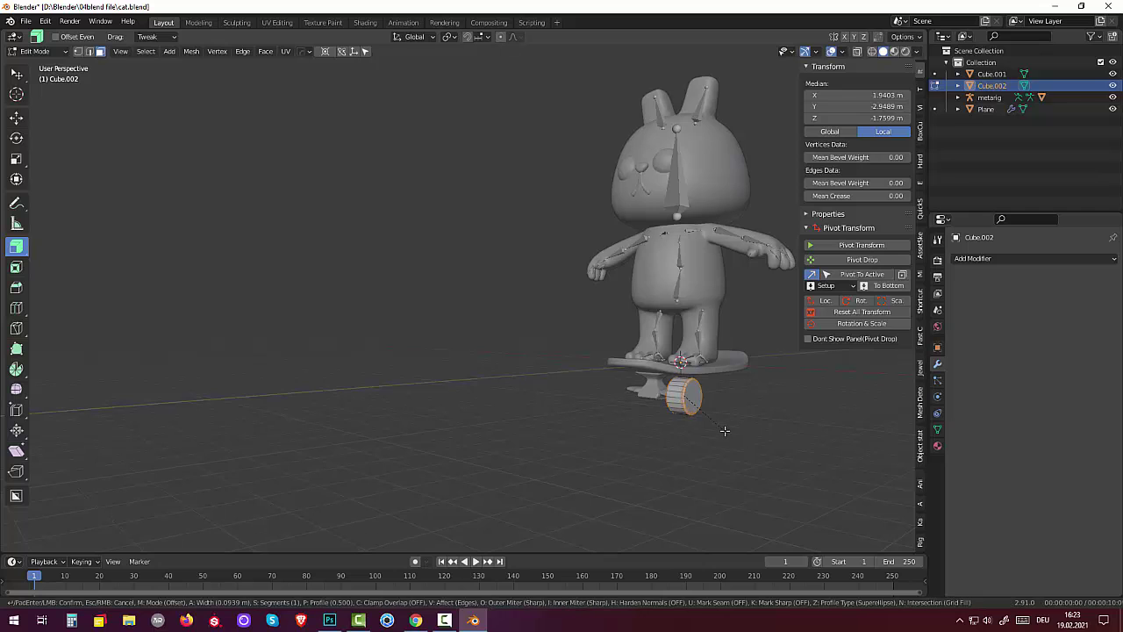
{"action": "left_click", "coordinate": [725, 430]}
{"action": "left_click", "coordinate": [707, 444]}
Inset the wheel's round end face by 0.1425 m to form a hub ring
{"action": "scroll", "coordinate": [702, 451], "scroll_direction": "up", "scroll_amount": 3}
{"action": "mouse_move", "coordinate": [702, 451]}
{"action": "middle_mouse_down"}
{"action": "mouse_move", "coordinate": [652, 446]}
{"action": "mouse_move", "coordinate": [725, 408]}
{"action": "mouse_move", "coordinate": [520, 395]}
{"action": "middle_mouse_up"}
{"action": "left_click", "coordinate": [721, 406]}
{"action": "scroll", "coordinate": [753, 435], "scroll_direction": "down", "scroll_amount": 3}
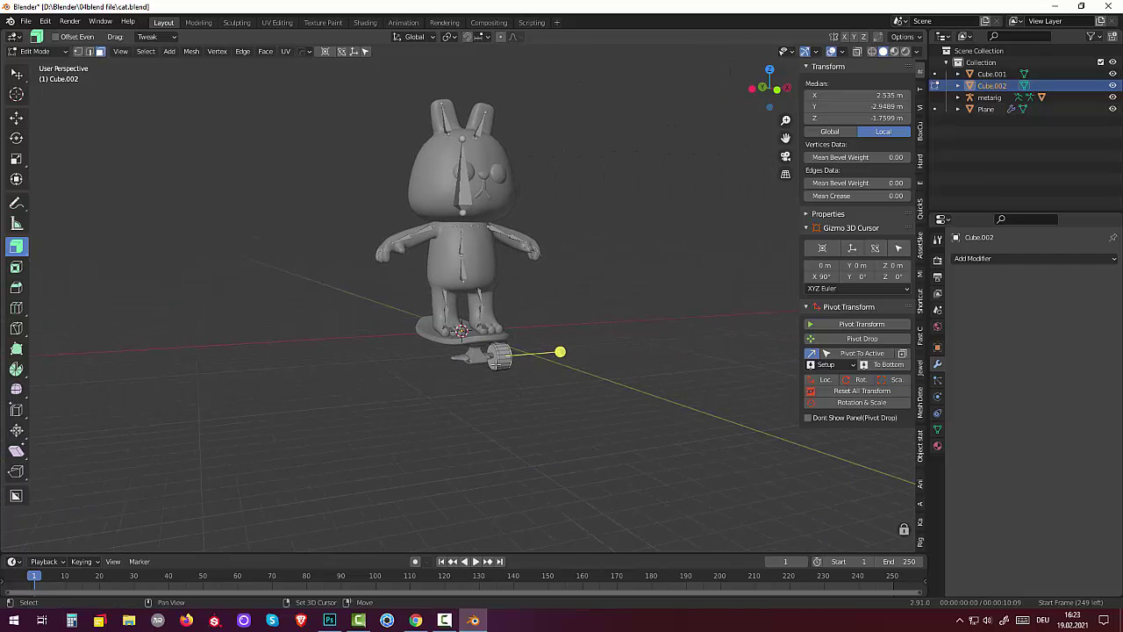
{"action": "left_click_drag", "start_coordinate": [494, 359], "coordinate": [632, 386]}
{"action": "scroll", "coordinate": [632, 386], "scroll_direction": "up", "scroll_amount": 5}
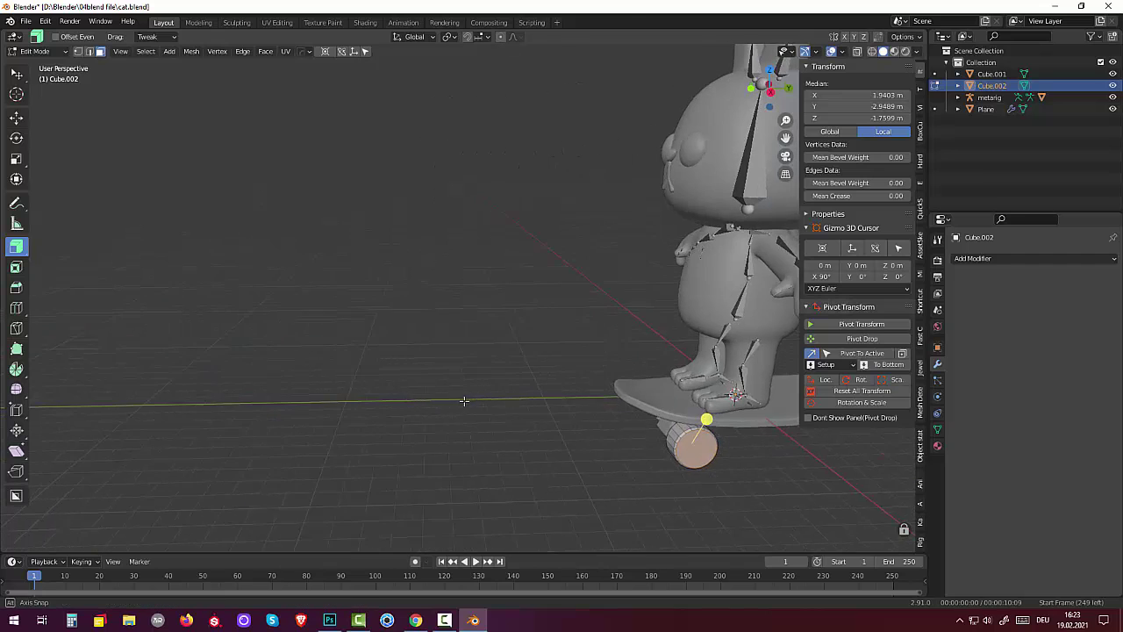
{"action": "mouse_move", "coordinate": [632, 386]}
{"action": "middle_mouse_down"}
{"action": "mouse_move", "coordinate": [444, 380]}
{"action": "mouse_move", "coordinate": [469, 389]}
{"action": "middle_mouse_up"}
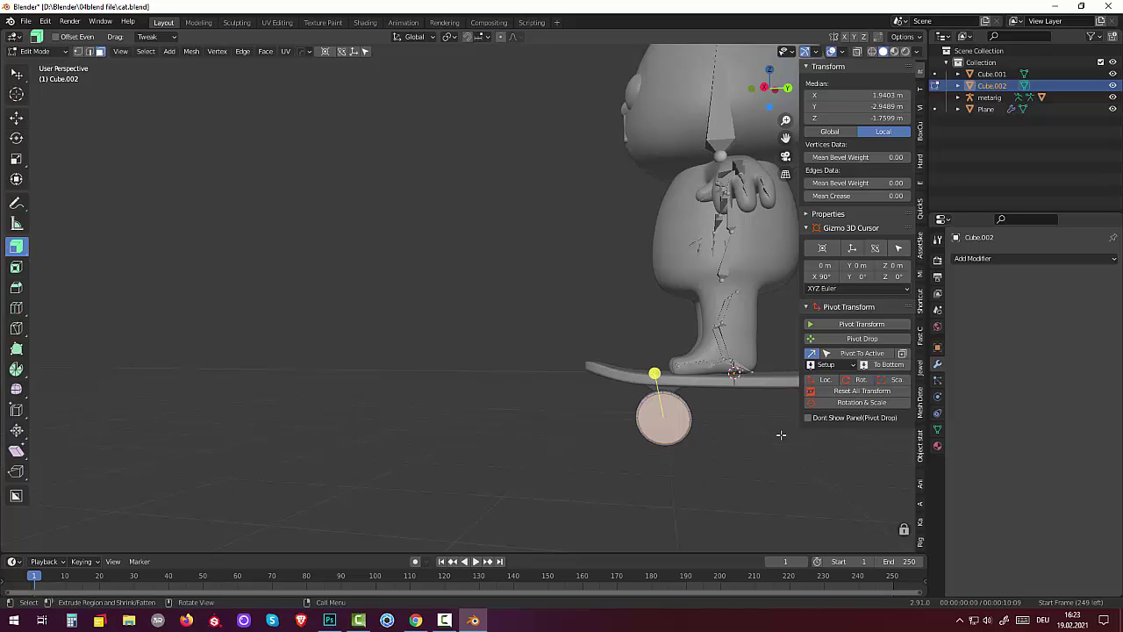
{"action": "key", "text": "i"}
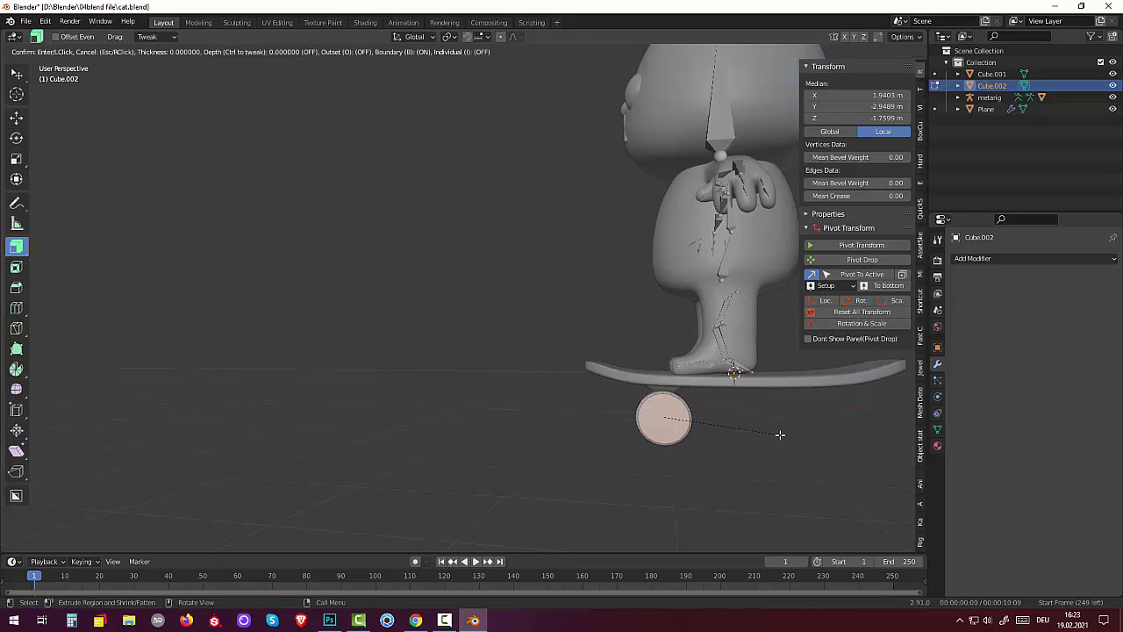
{"action": "left_click", "coordinate": [778, 434]}
{"action": "mouse_move", "coordinate": [778, 434]}
{"action": "middle_mouse_down"}
{"action": "mouse_move", "coordinate": [7, 449]}
{"action": "mouse_move", "coordinate": [750, 394]}
{"action": "middle_mouse_up"}
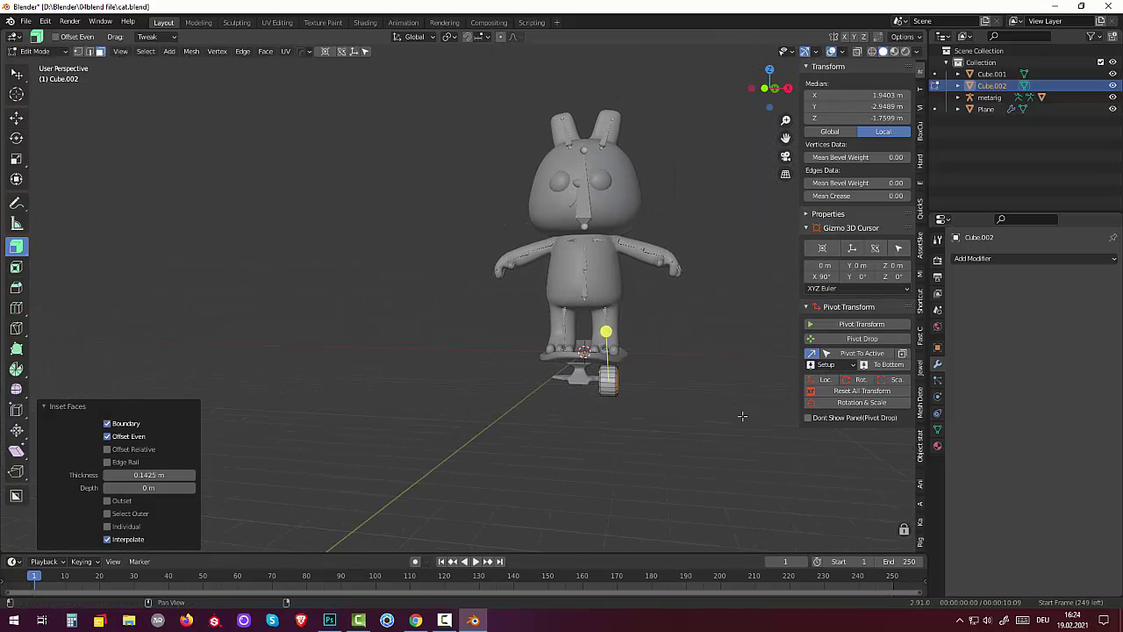
Scale the inset wheel face to 0.836 along X, then evenly down to 0.928
{"action": "key", "text": "s"}
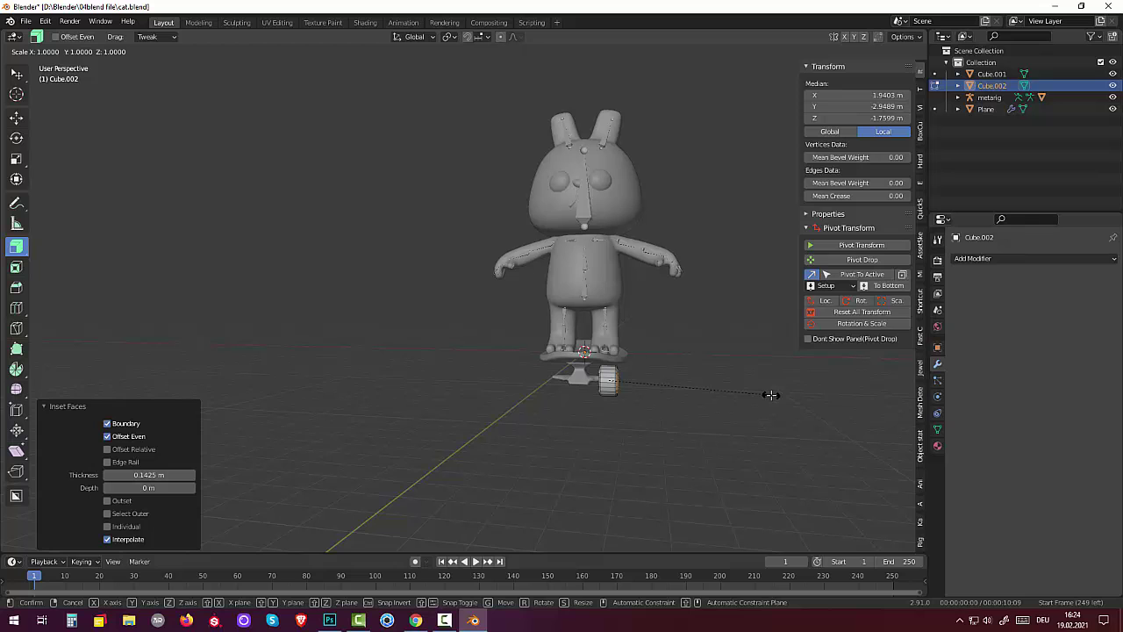
{"action": "key", "text": "x"}
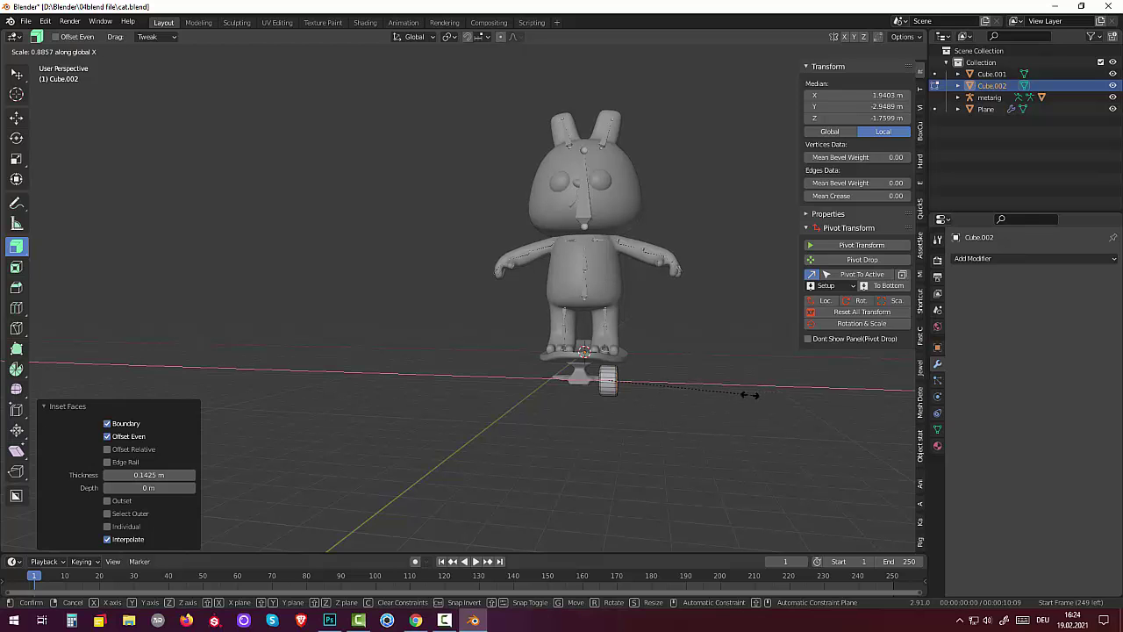
{"action": "left_click", "coordinate": [745, 395]}
{"action": "mouse_move", "coordinate": [745, 396]}
{"action": "middle_mouse_down"}
{"action": "mouse_move", "coordinate": [684, 374]}
{"action": "mouse_move", "coordinate": [583, 369]}
{"action": "mouse_move", "coordinate": [605, 384]}
{"action": "middle_mouse_up"}
{"action": "scroll", "coordinate": [583, 369], "scroll_direction": "up", "scroll_amount": 3}
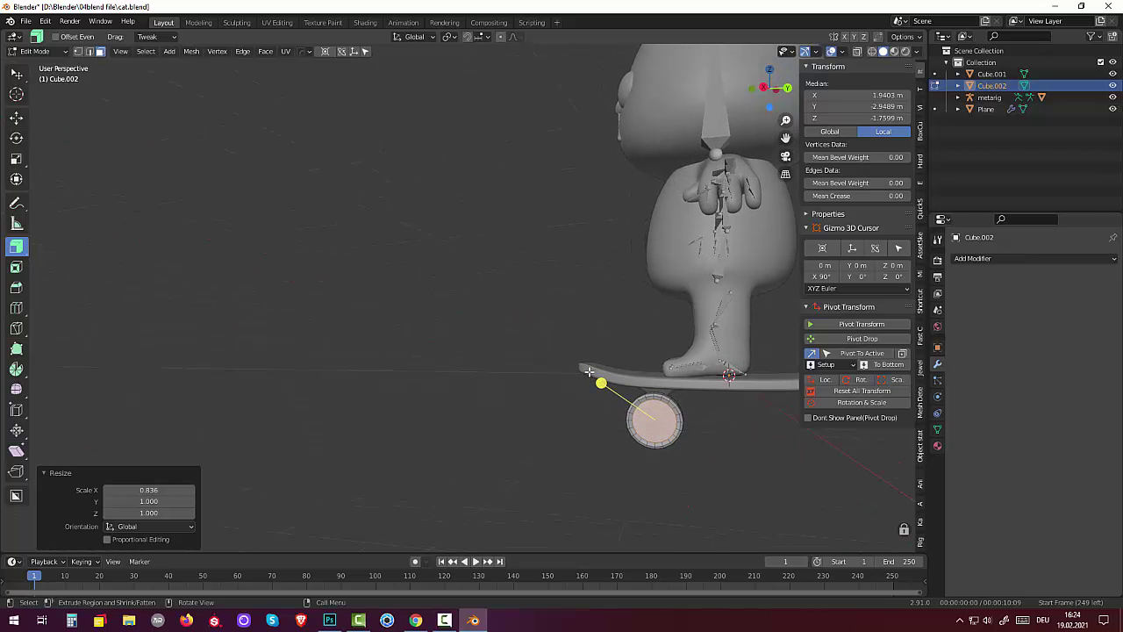
{"action": "middle_click_drag", "start_coordinate": [728, 457], "coordinate": [773, 451]}
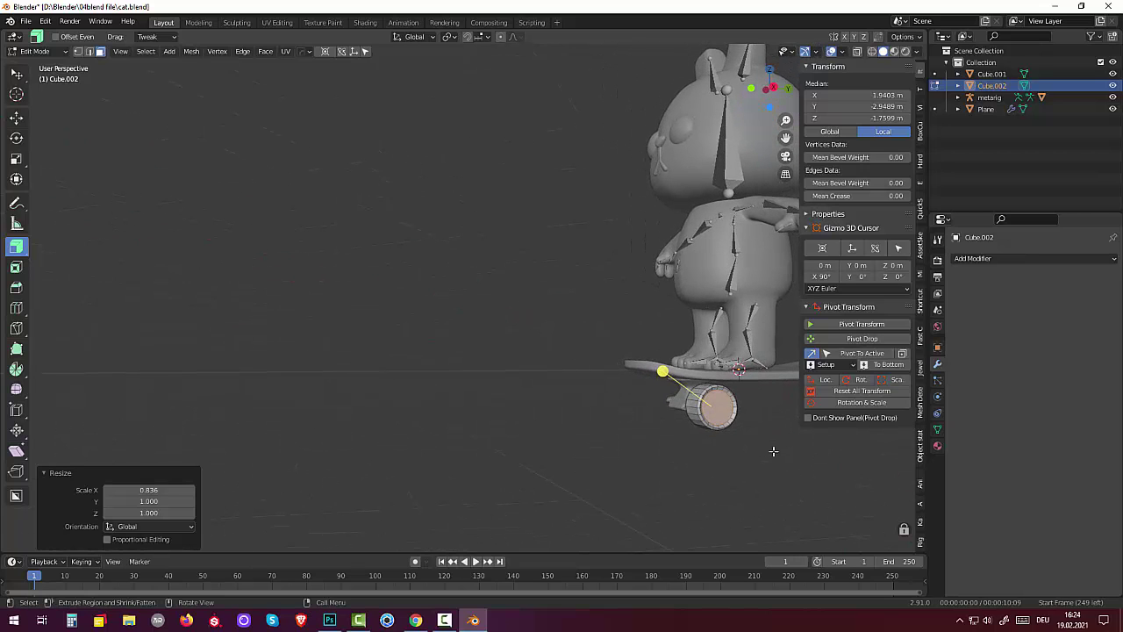
{"action": "key", "text": "s"}
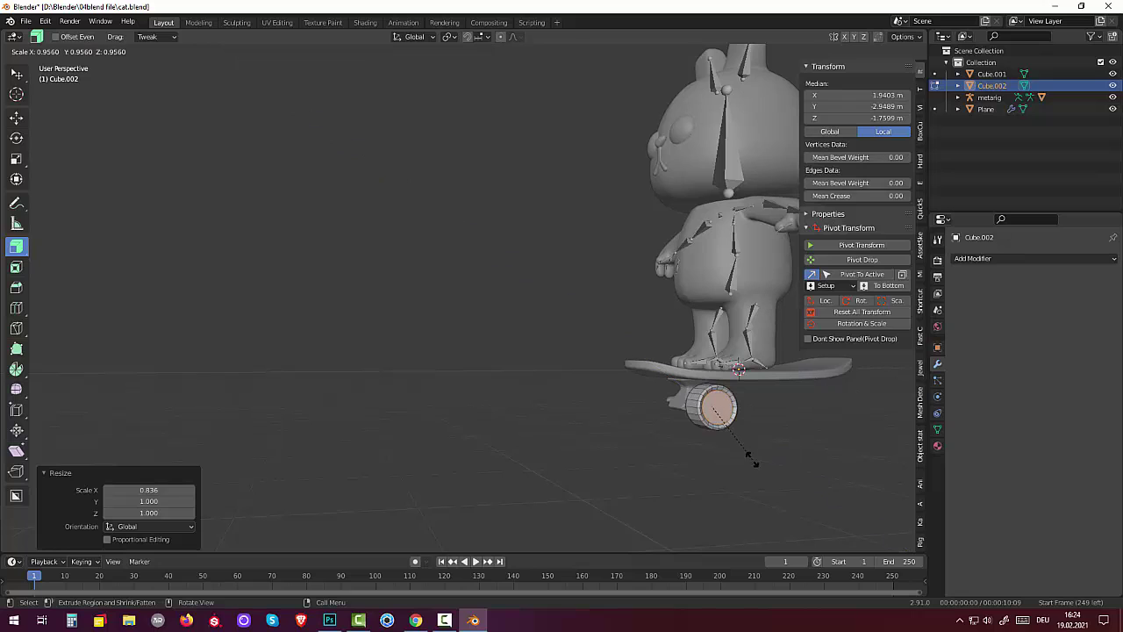
{"action": "left_click", "coordinate": [746, 458]}
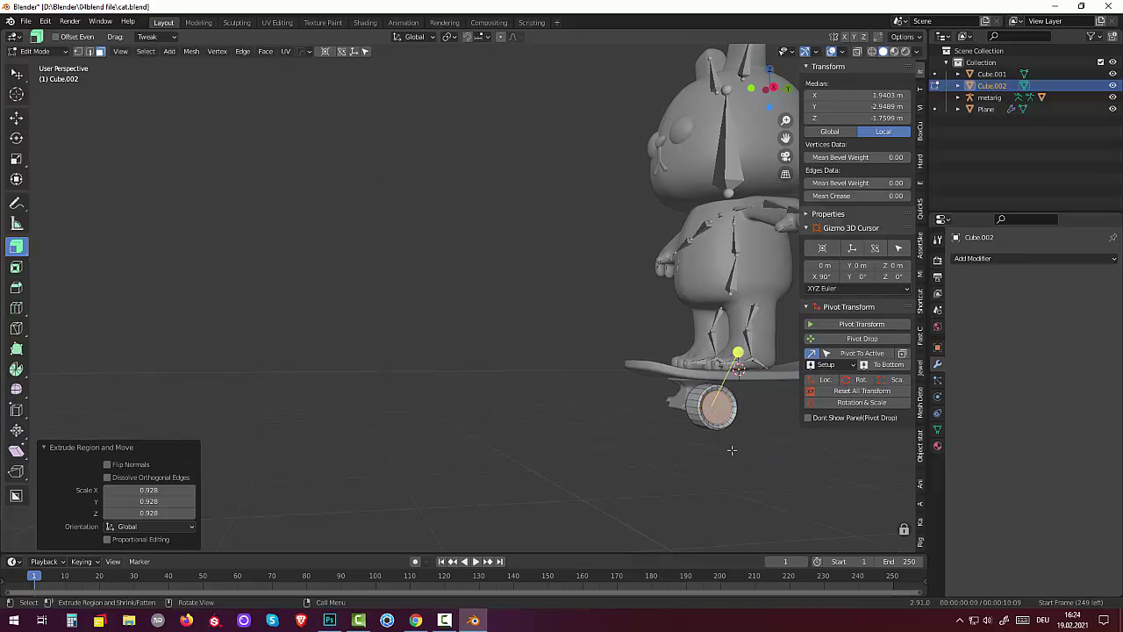
{"action": "middle_click_drag", "start_coordinate": [732, 451], "coordinate": [704, 451]}
Inset the wheel face twice, the second inset 0.2868 m thick
{"action": "key", "text": "i"}
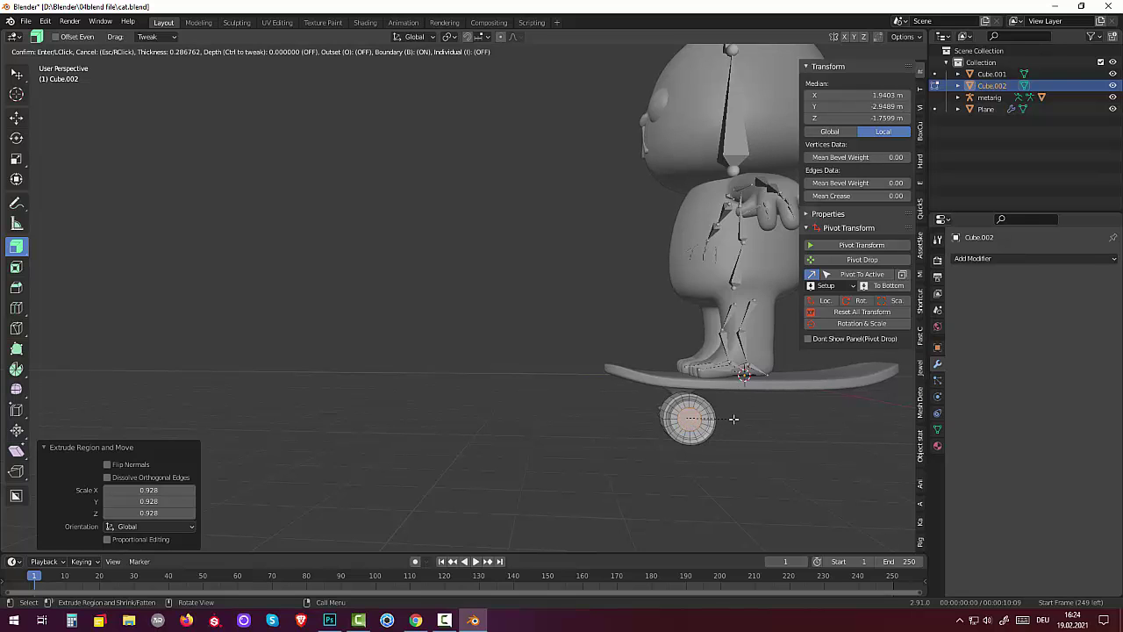
{"action": "left_click", "coordinate": [734, 418]}
{"action": "mouse_move", "coordinate": [734, 418]}
{"action": "middle_mouse_down"}
{"action": "mouse_move", "coordinate": [895, 417]}
{"action": "mouse_move", "coordinate": [734, 419]}
{"action": "middle_mouse_up"}
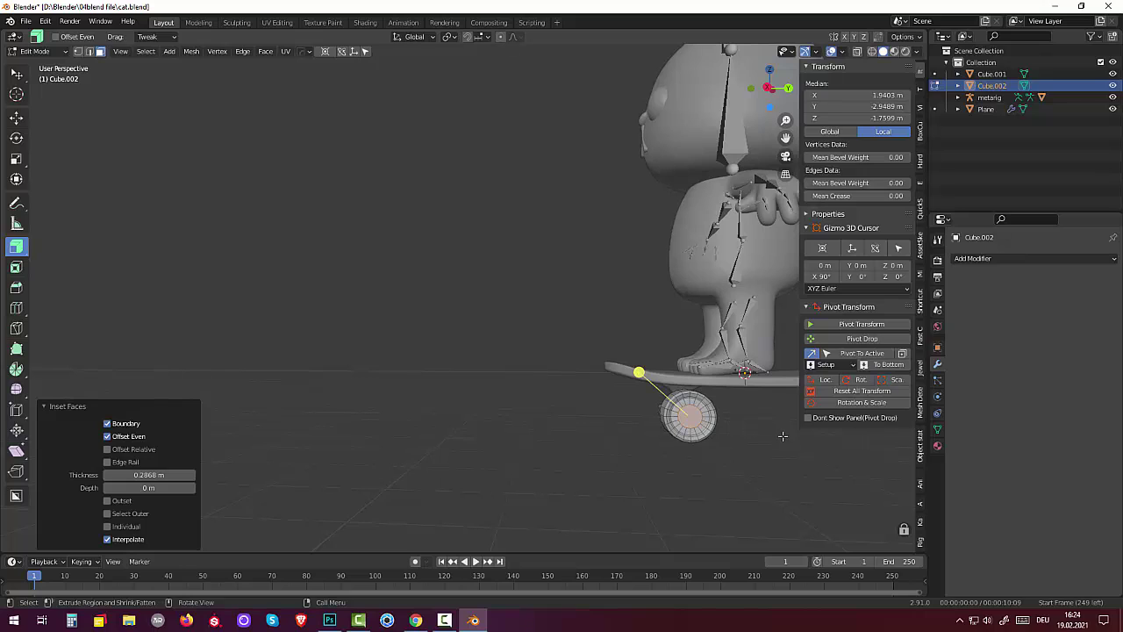
{"action": "key", "text": "i"}
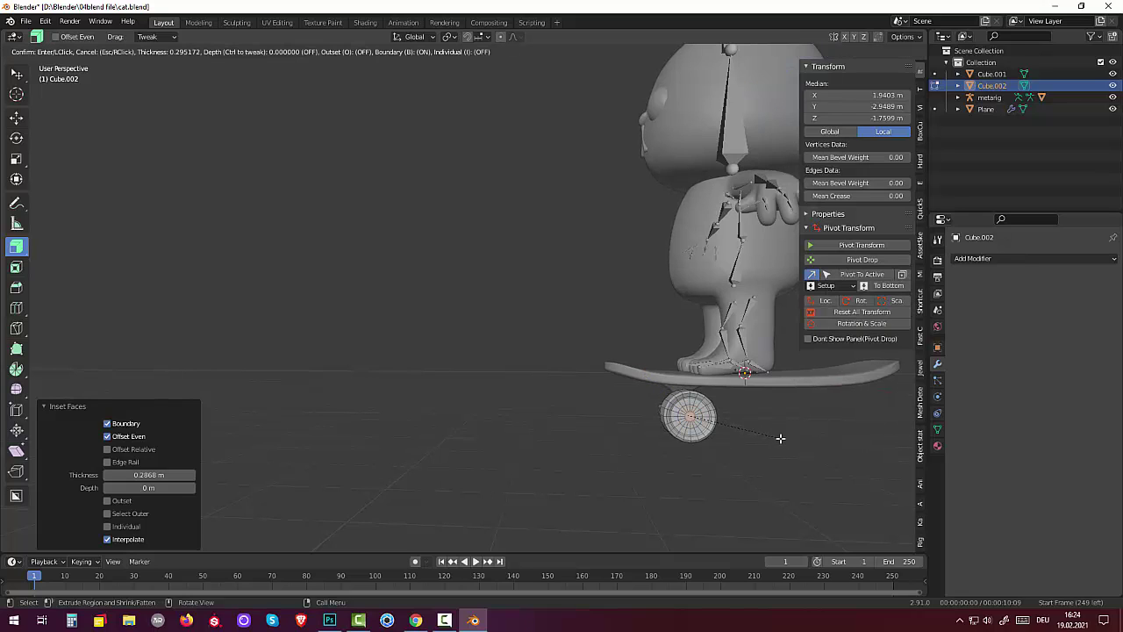
{"action": "left_click", "coordinate": [783, 437]}
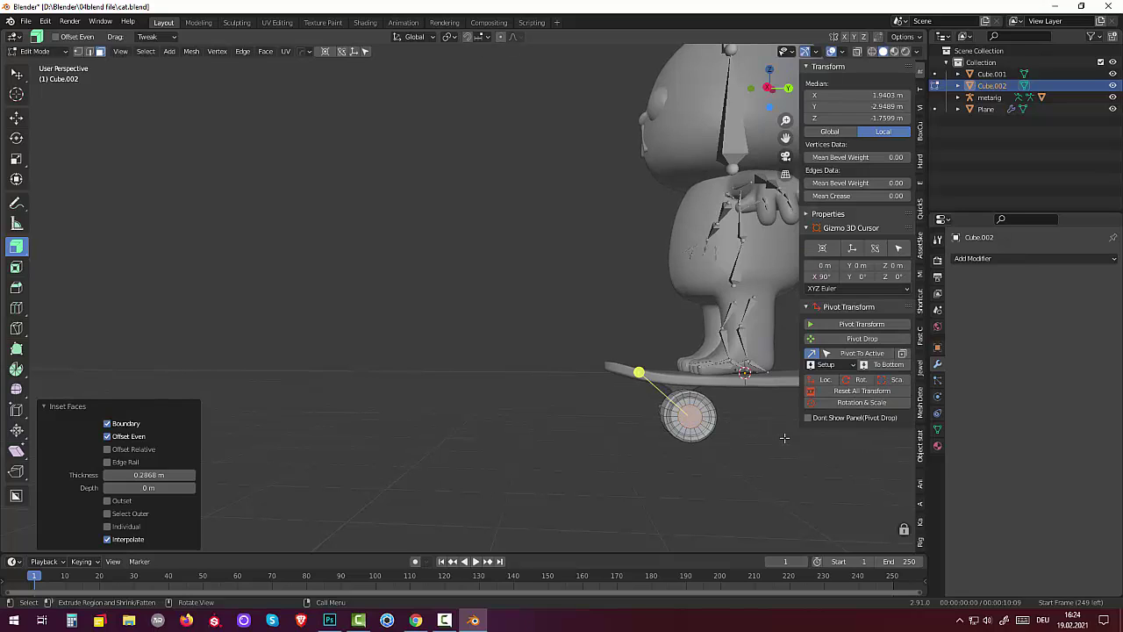
{"action": "middle_click_drag", "start_coordinate": [768, 432], "coordinate": [735, 433]}
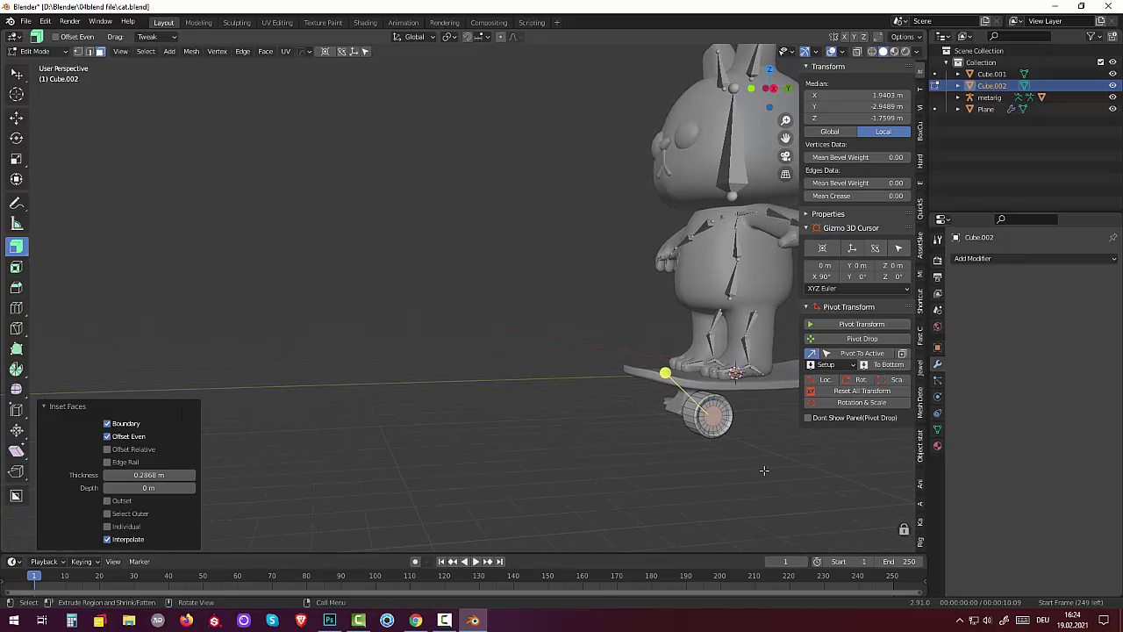
Slightly enlarge the inset wheel face, then deselect everything with Alt+A
{"action": "key", "text": "s"}
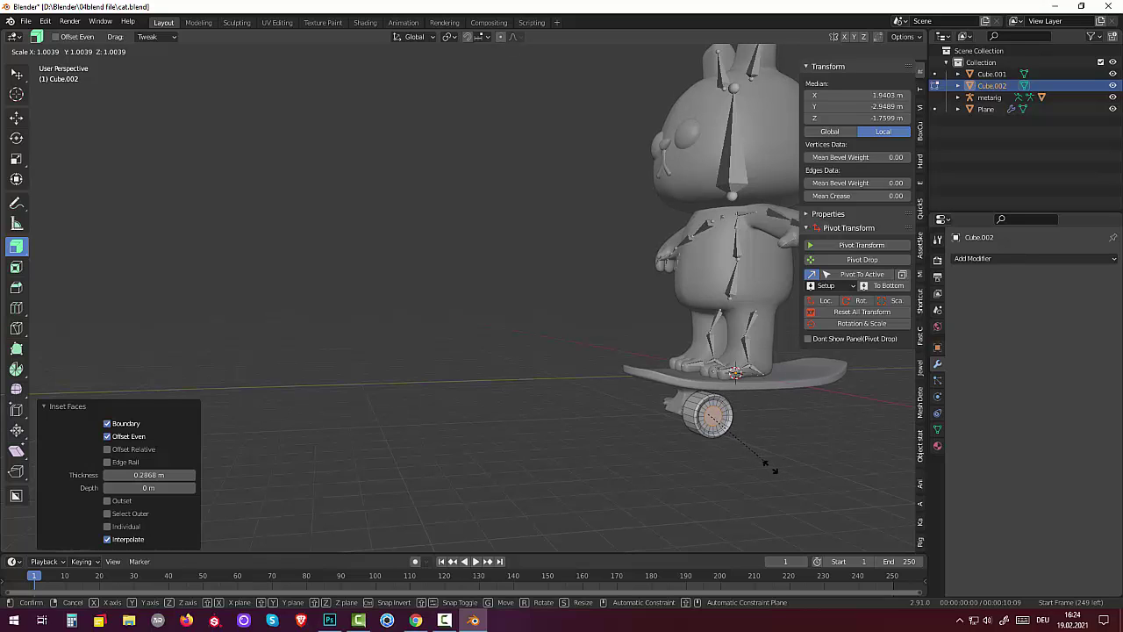
{"action": "left_click", "coordinate": [777, 471]}
{"action": "mouse_move", "coordinate": [778, 454]}
{"action": "middle_mouse_down"}
{"action": "mouse_move", "coordinate": [875, 451]}
{"action": "mouse_move", "coordinate": [243, 325]}
{"action": "middle_mouse_up"}
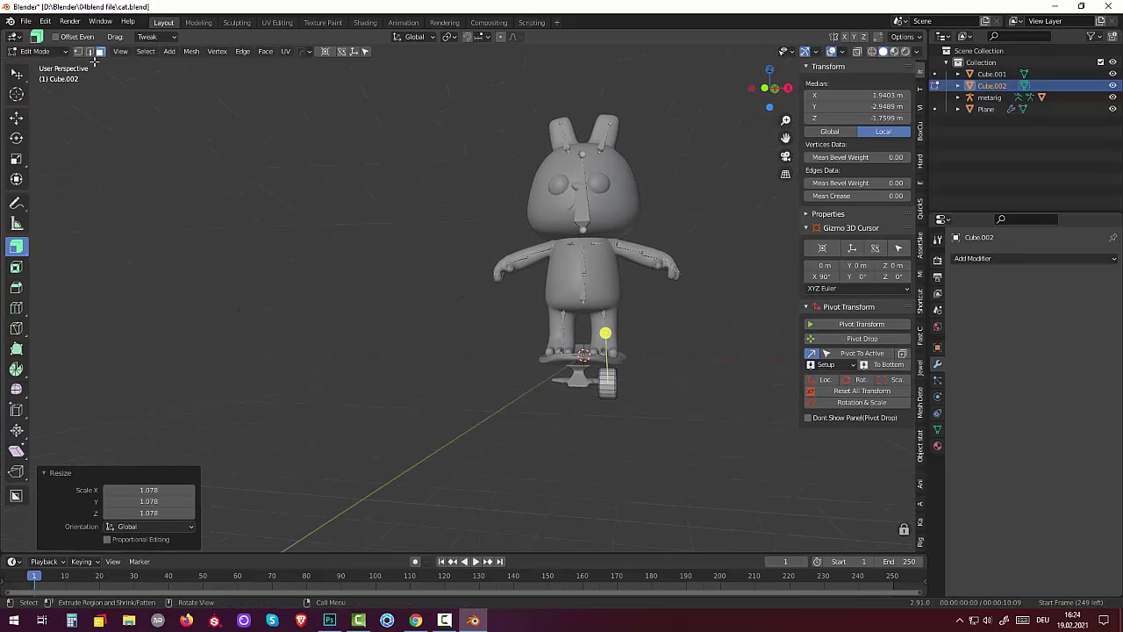
{"action": "key", "text": "alt+a"}
{"action": "middle_click_drag", "start_coordinate": [647, 418], "coordinate": [534, 429]}
Select the wheel's centre face and extrude it outward along its normal
{"action": "left_click", "coordinate": [702, 433]}
{"action": "left_click", "coordinate": [735, 450]}
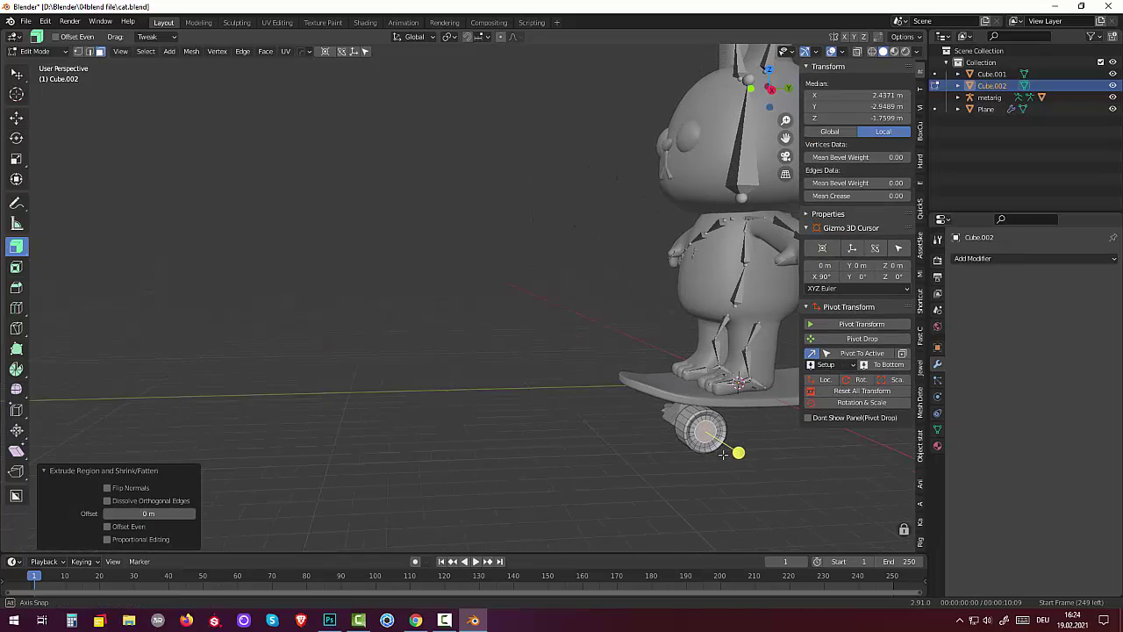
{"action": "middle_click_drag", "start_coordinate": [736, 450], "coordinate": [709, 476]}
{"action": "key", "text": "e"}
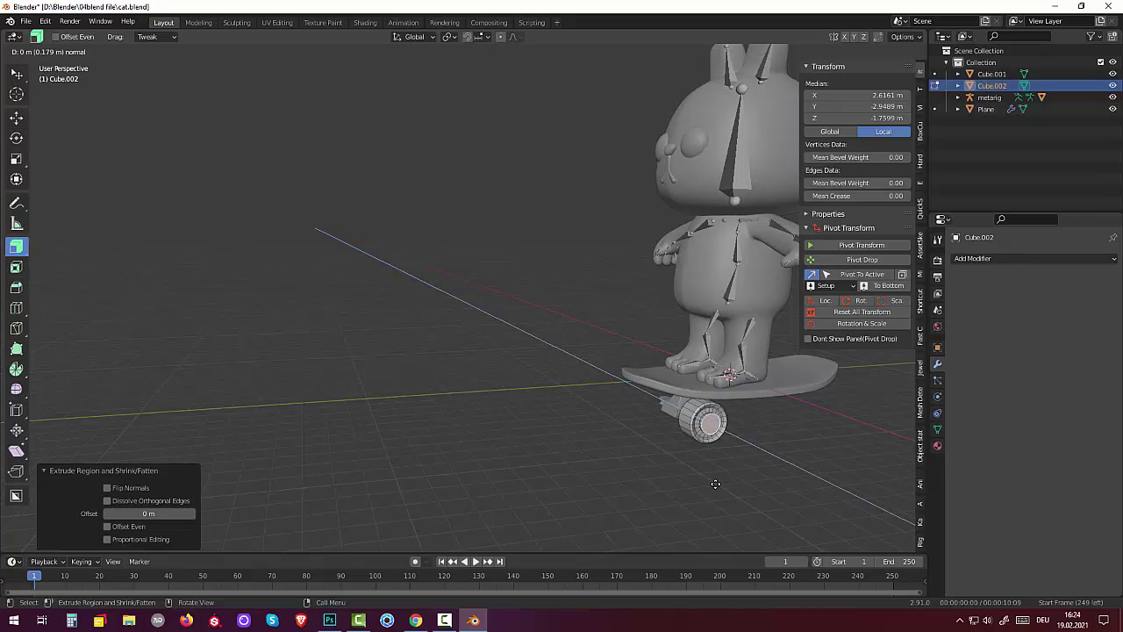
{"action": "right_click", "coordinate": [716, 485]}
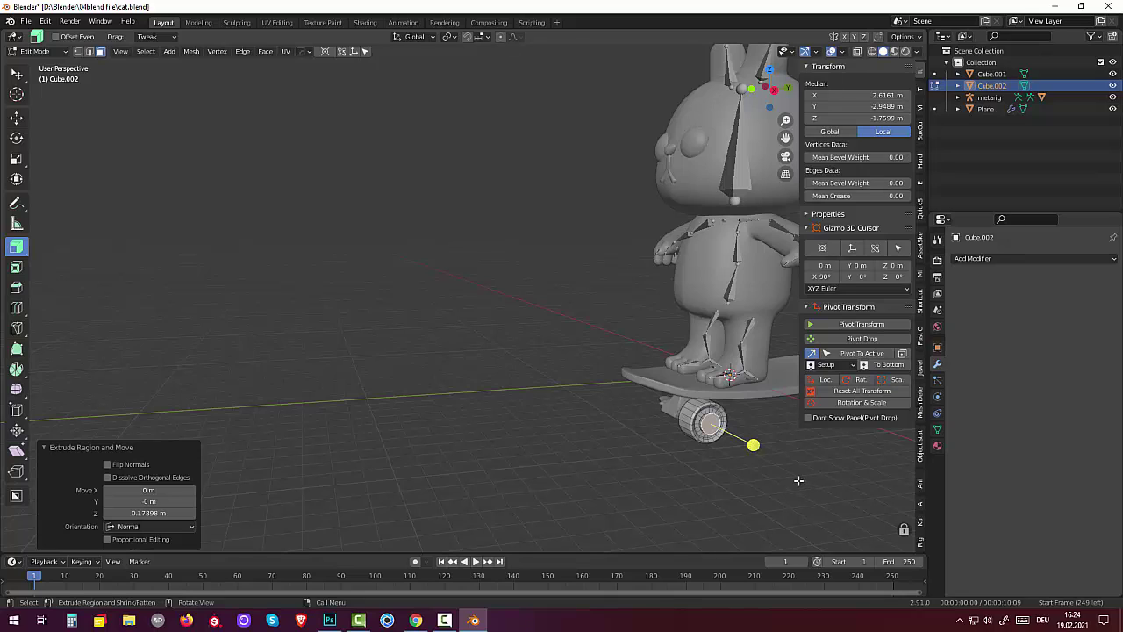
Inset the hub face by 0.1886 m, extrude it further outward, and clear the selection
{"action": "key", "text": "i"}
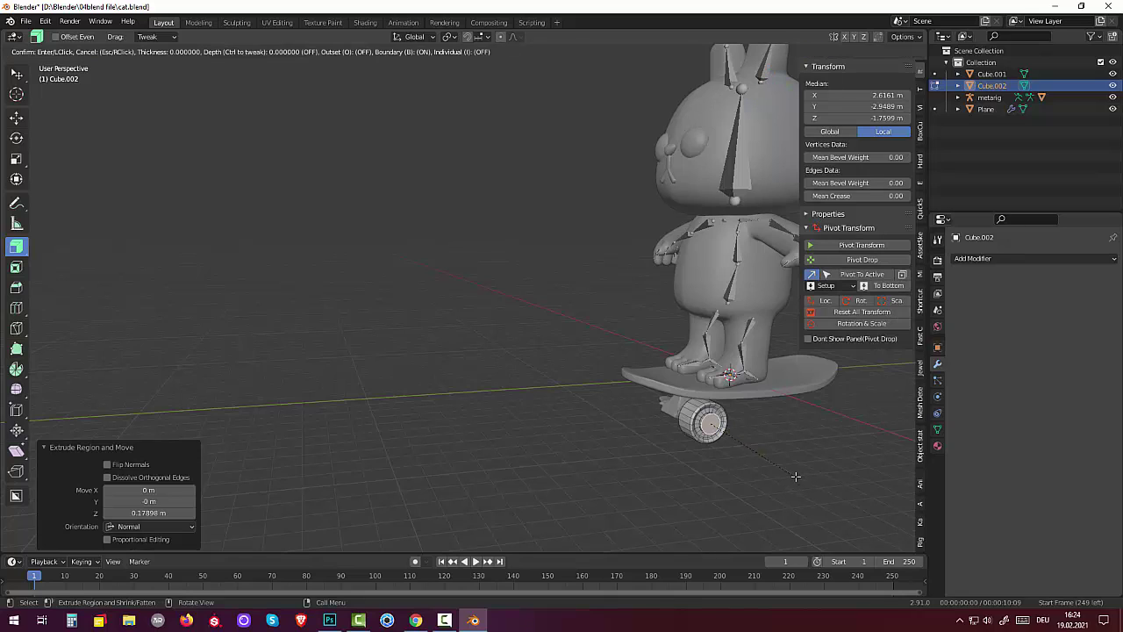
{"action": "left_click", "coordinate": [791, 474]}
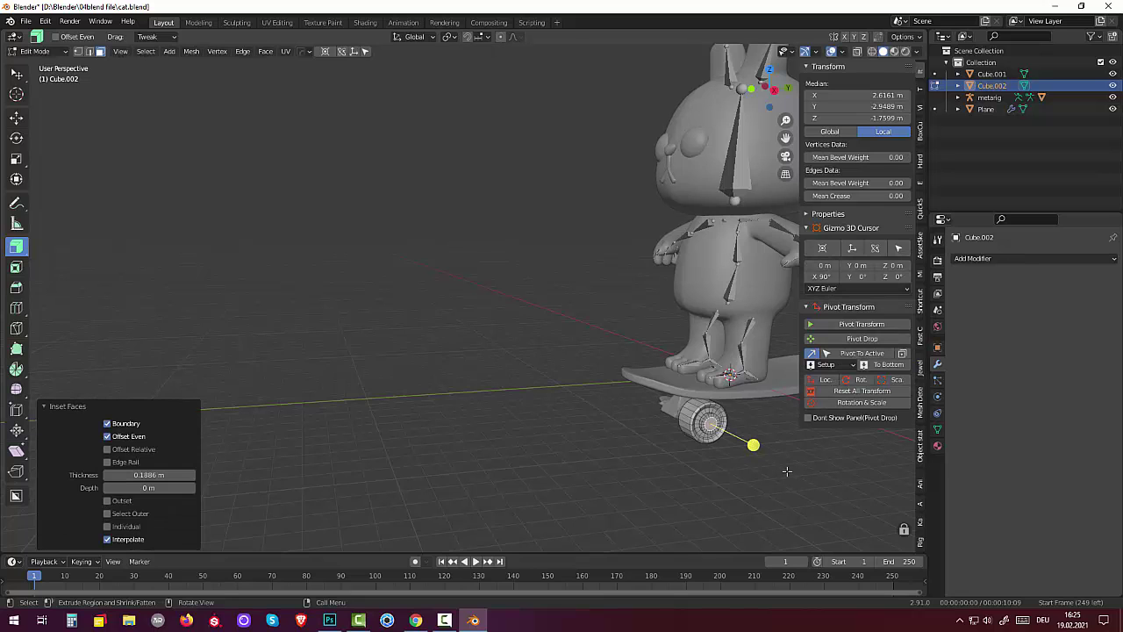
{"action": "middle_click_drag", "start_coordinate": [792, 474], "coordinate": [788, 472]}
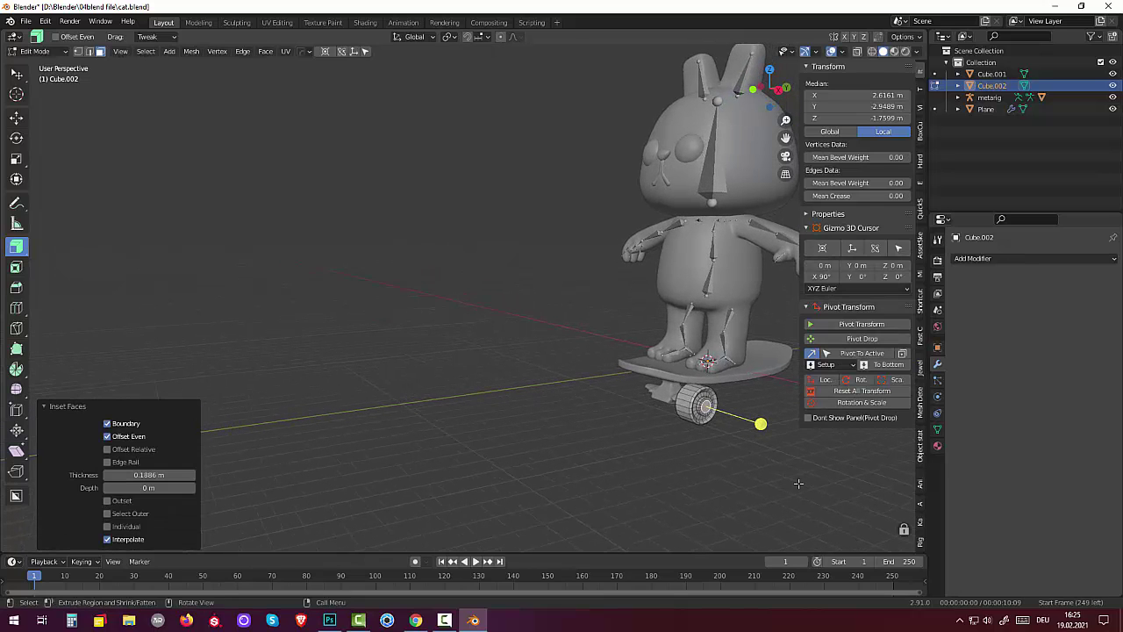
{"action": "key", "text": "e"}
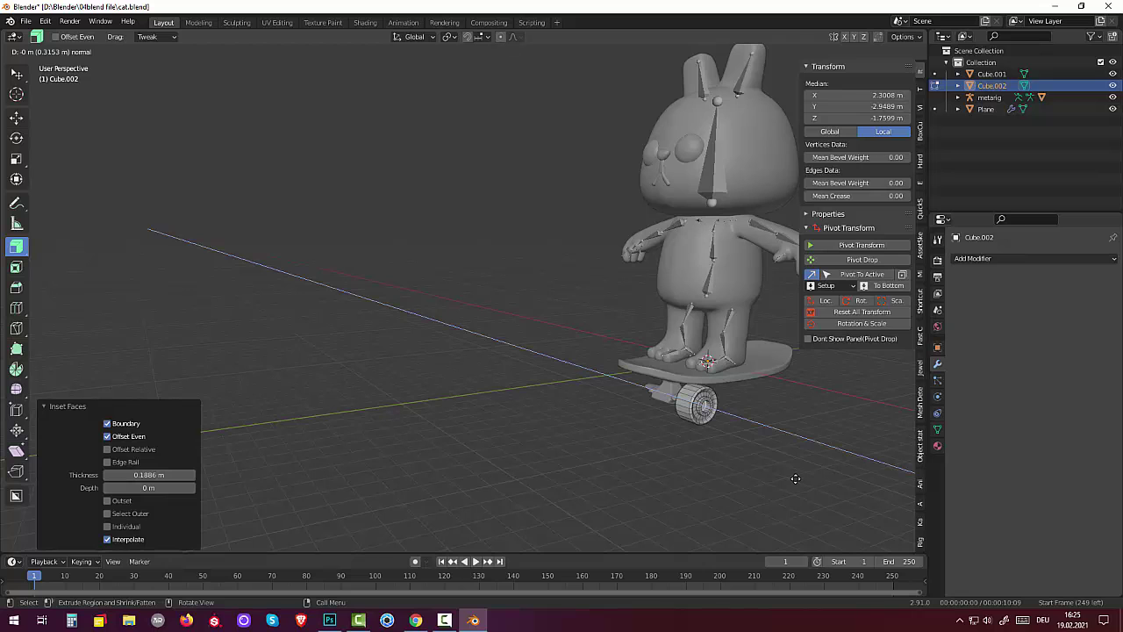
{"action": "left_click", "coordinate": [796, 479]}
{"action": "left_click", "coordinate": [719, 487]}
{"action": "middle_click_drag", "start_coordinate": [720, 487], "coordinate": [794, 456]}
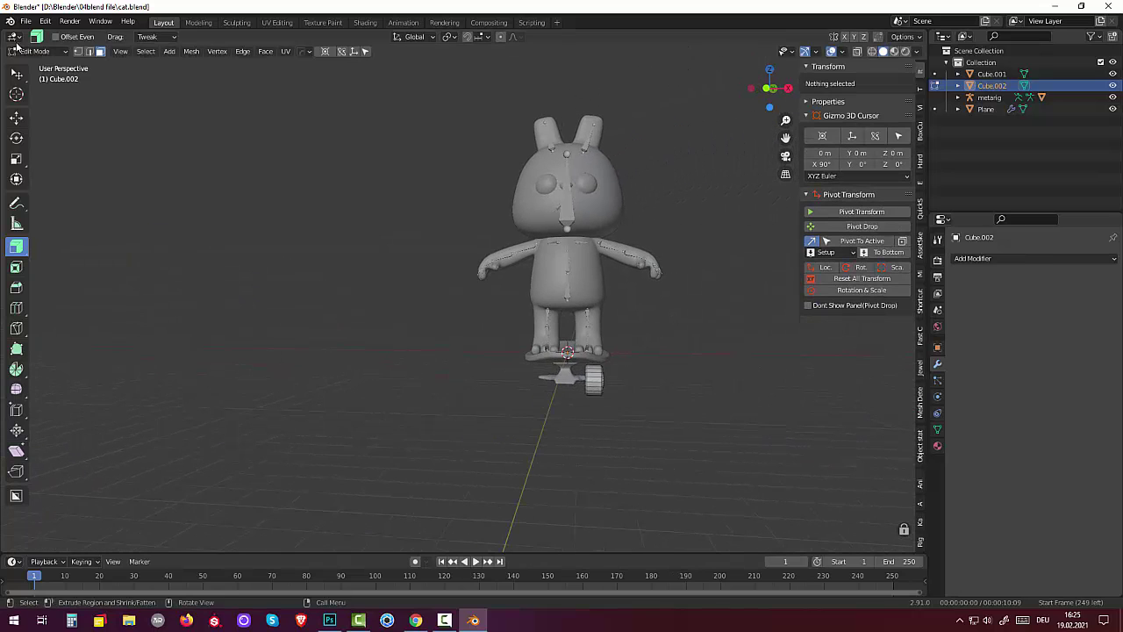
In Object Mode, try a Subdivision Surface modifier on the truck, then remove it
{"action": "left_click", "coordinate": [62, 51]}
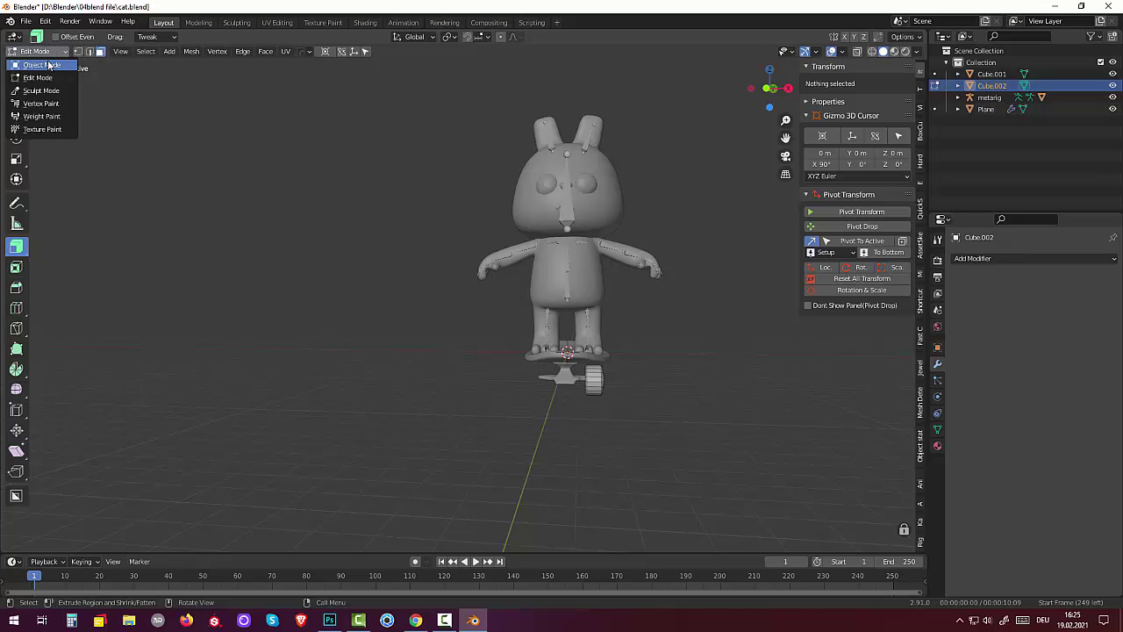
{"action": "left_click", "coordinate": [51, 62]}
{"action": "left_click", "coordinate": [594, 381]}
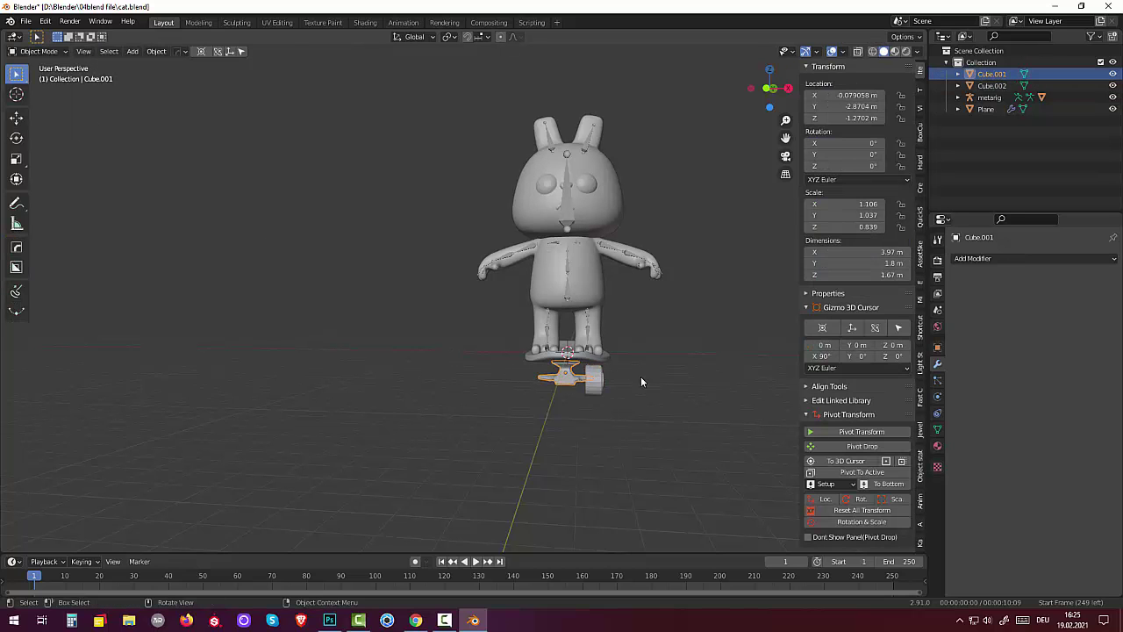
{"action": "middle_click_drag", "start_coordinate": [608, 387], "coordinate": [522, 404]}
{"action": "scroll", "coordinate": [714, 436], "scroll_direction": "up", "scroll_amount": 2}
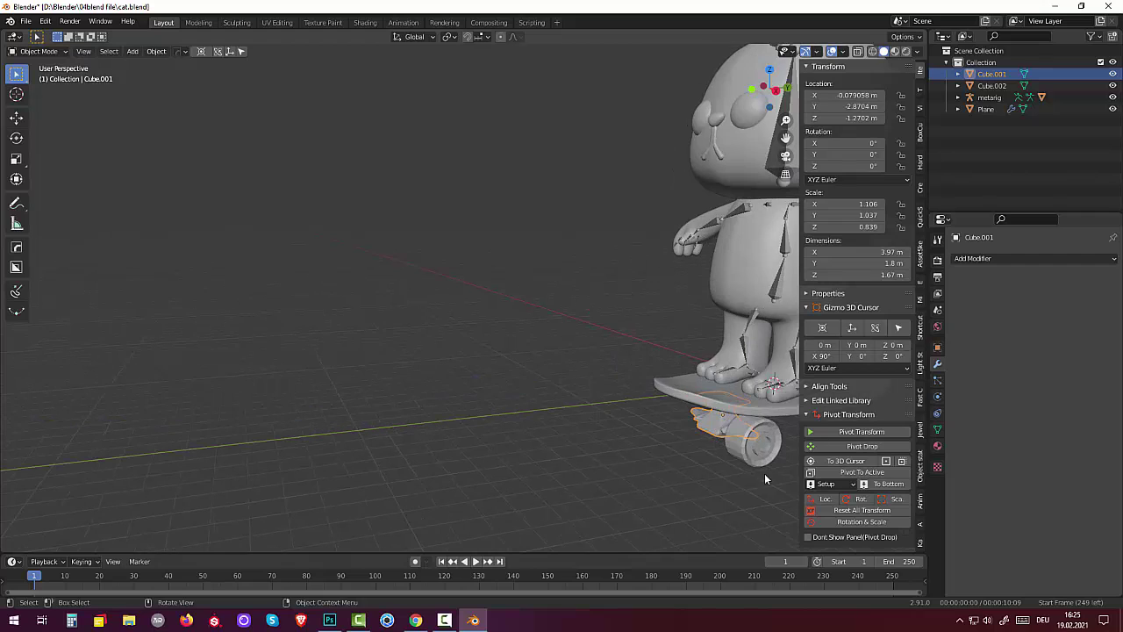
{"action": "left_click", "coordinate": [963, 260]}
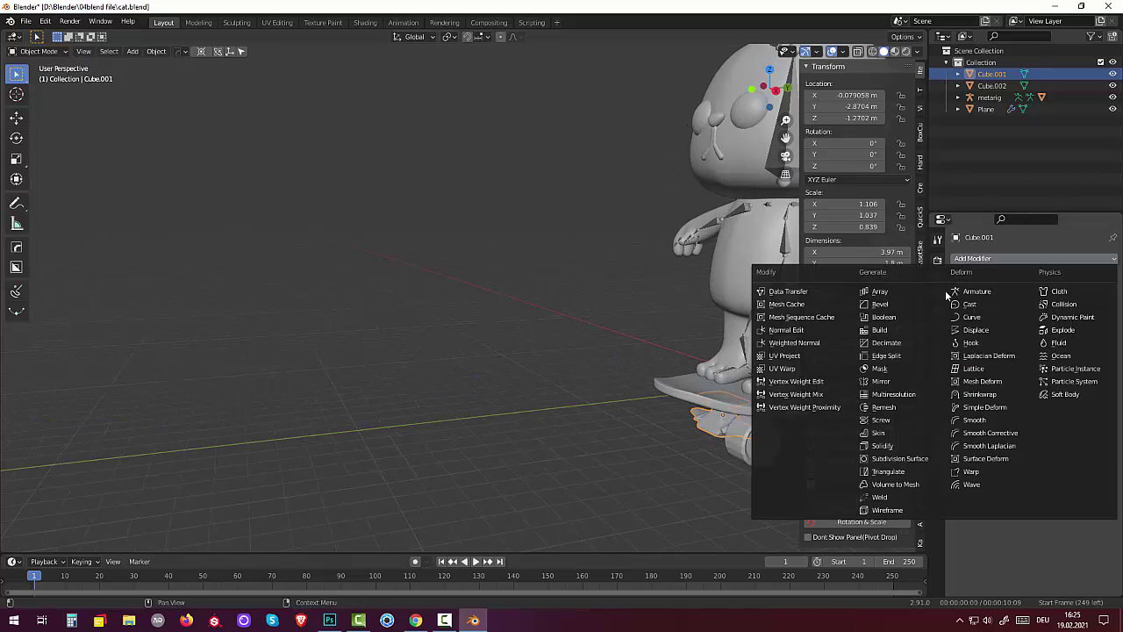
{"action": "left_click", "coordinate": [901, 459]}
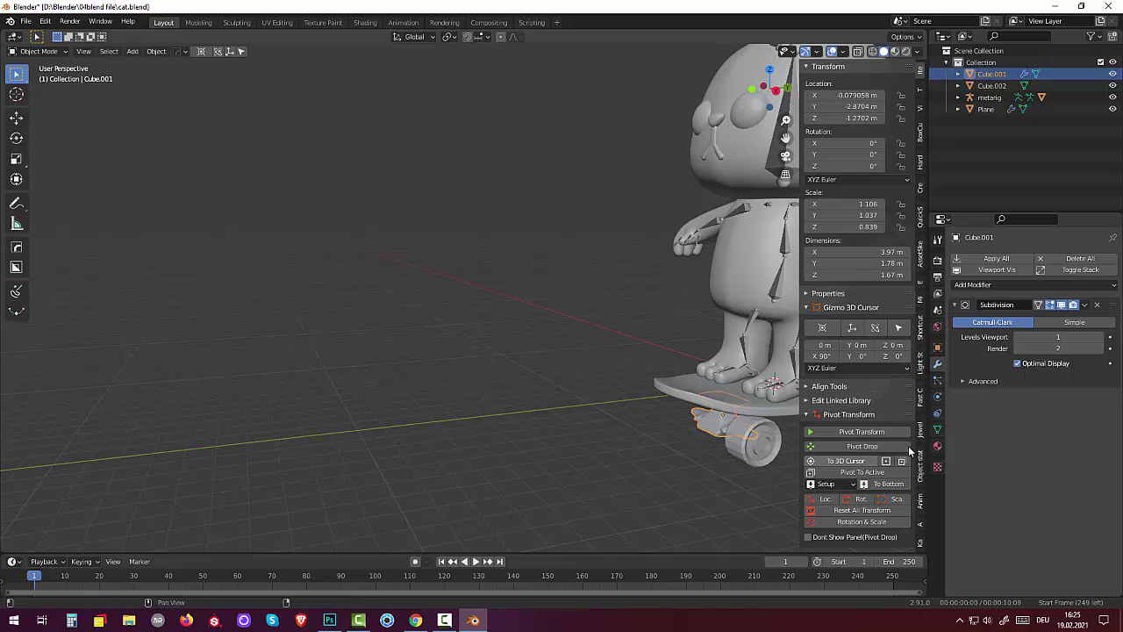
{"action": "left_click", "coordinate": [1097, 305]}
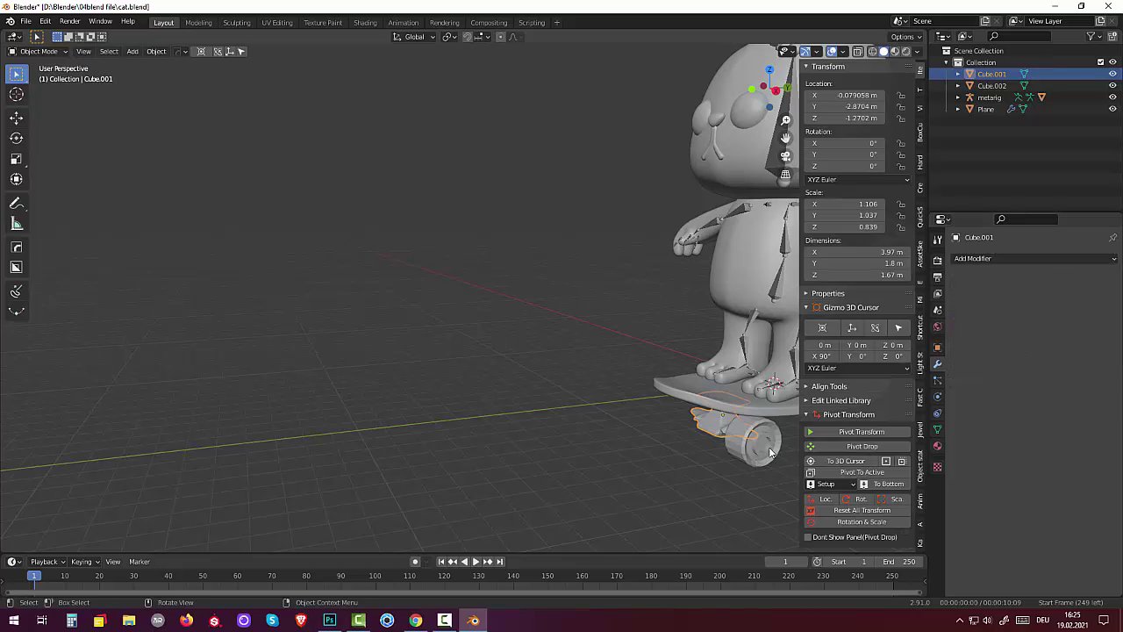
Add a Subdivision Surface modifier to the wheel, Cube.002
{"action": "left_click", "coordinate": [742, 454]}
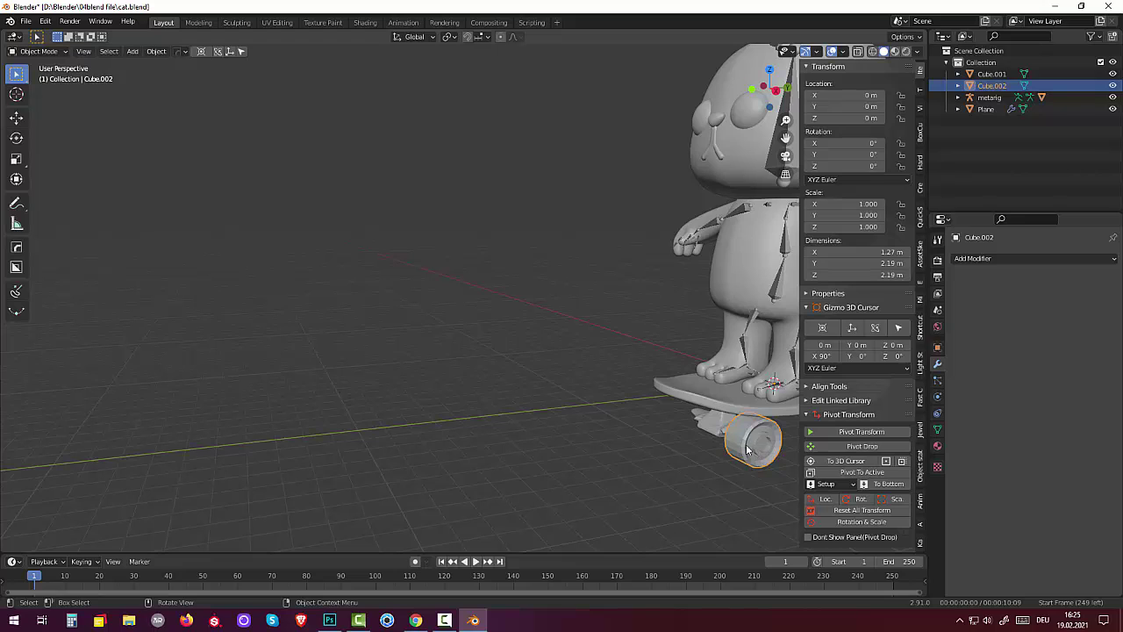
{"action": "left_click", "coordinate": [1035, 258]}
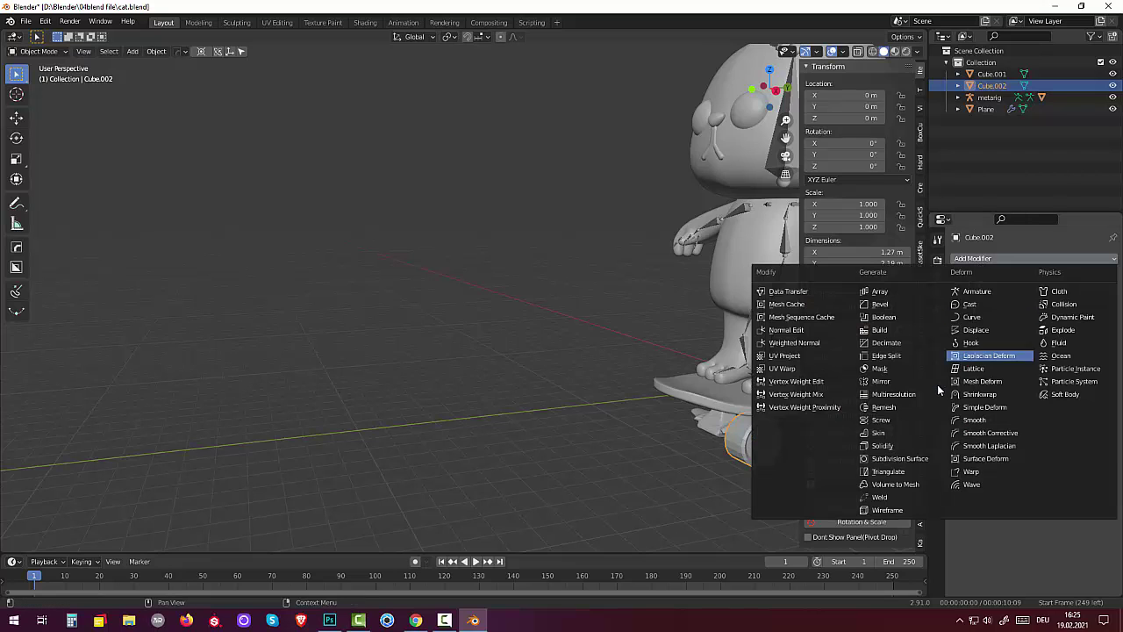
{"action": "left_click", "coordinate": [910, 465]}
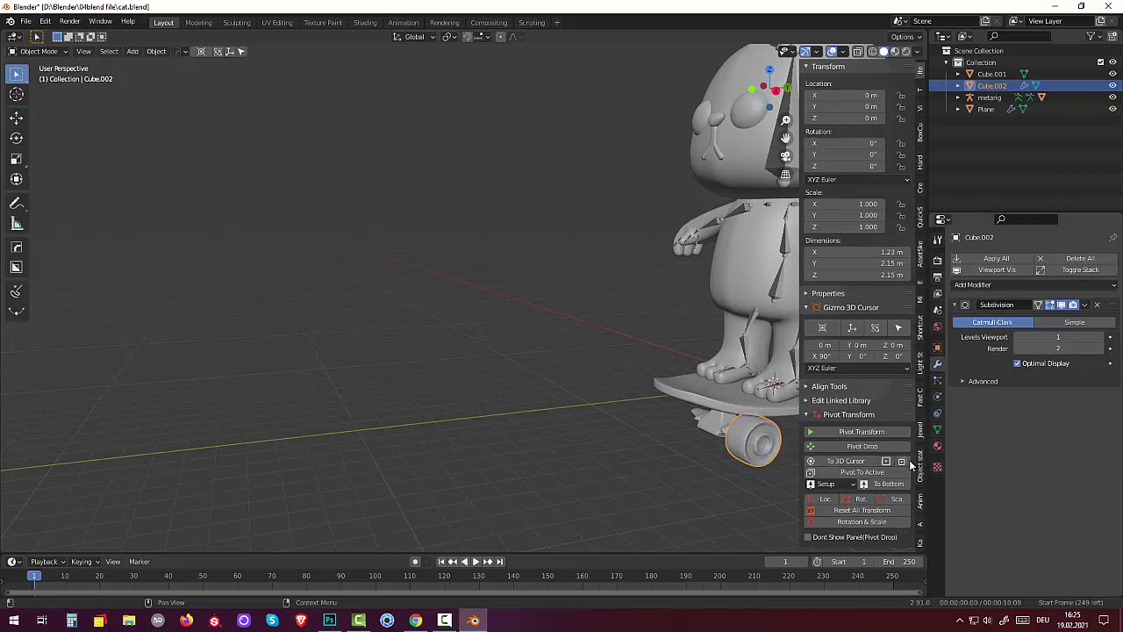
Raise the wheel's viewport subdivision level to 2 and enter Edit Mode on it
{"action": "middle_click_drag", "start_coordinate": [814, 458], "coordinate": [848, 453]}
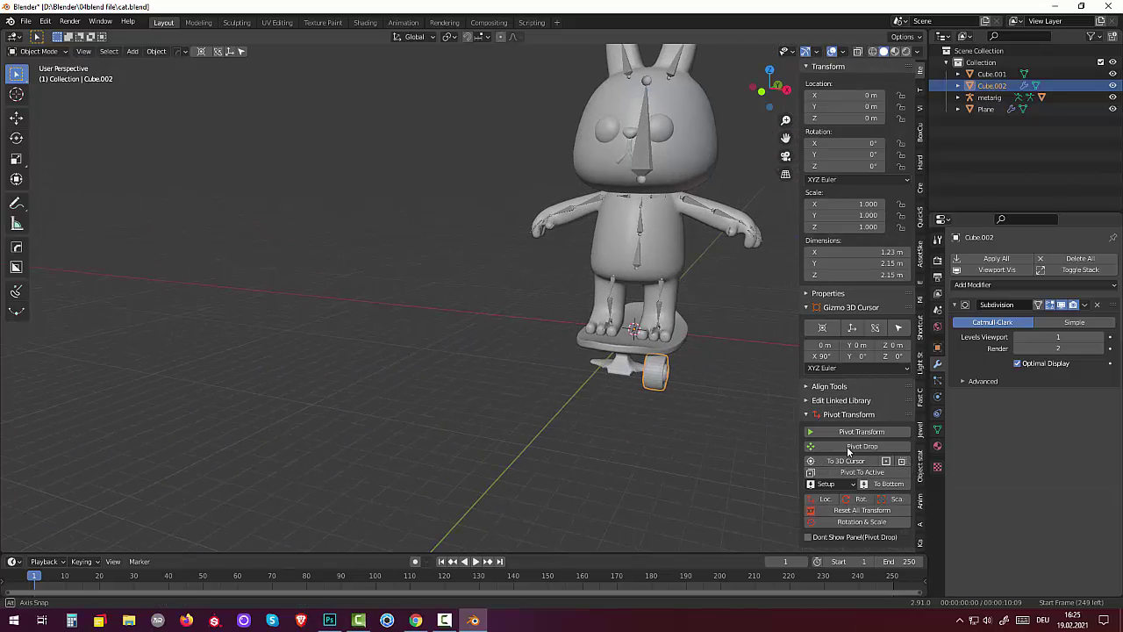
{"action": "left_click", "coordinate": [1097, 336]}
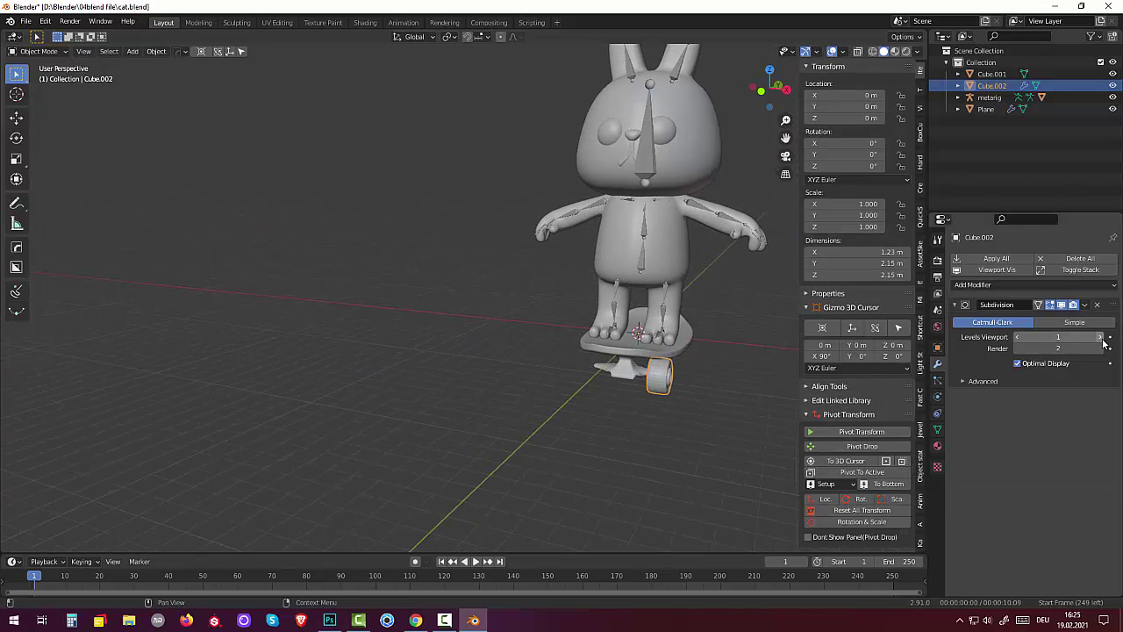
{"action": "right_click", "coordinate": [664, 379]}
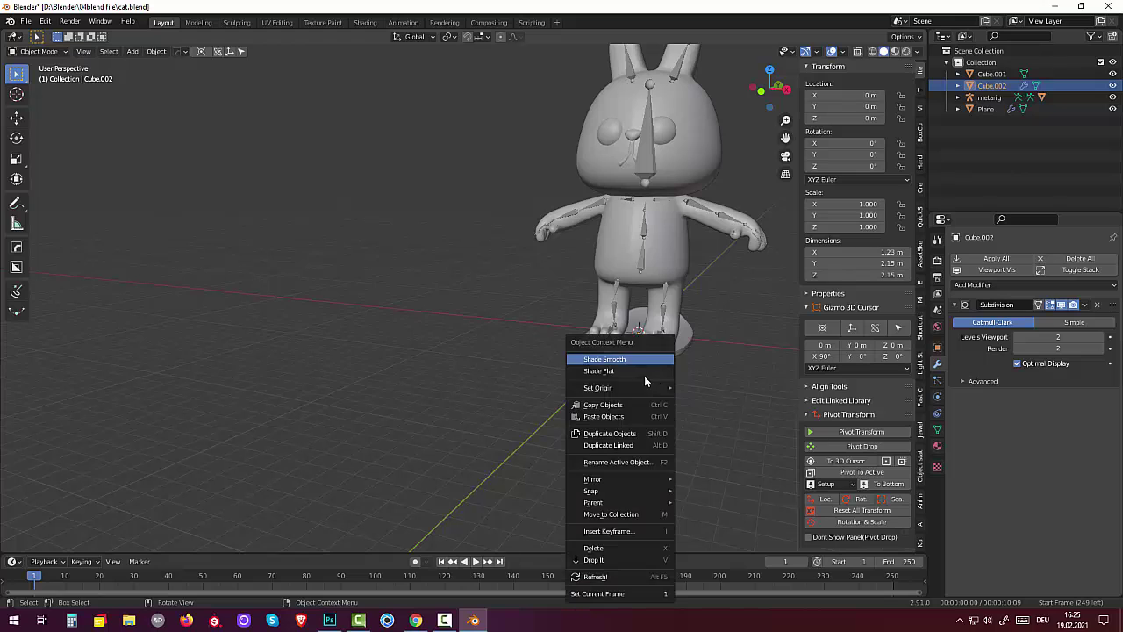
{"action": "left_click", "coordinate": [38, 50]}
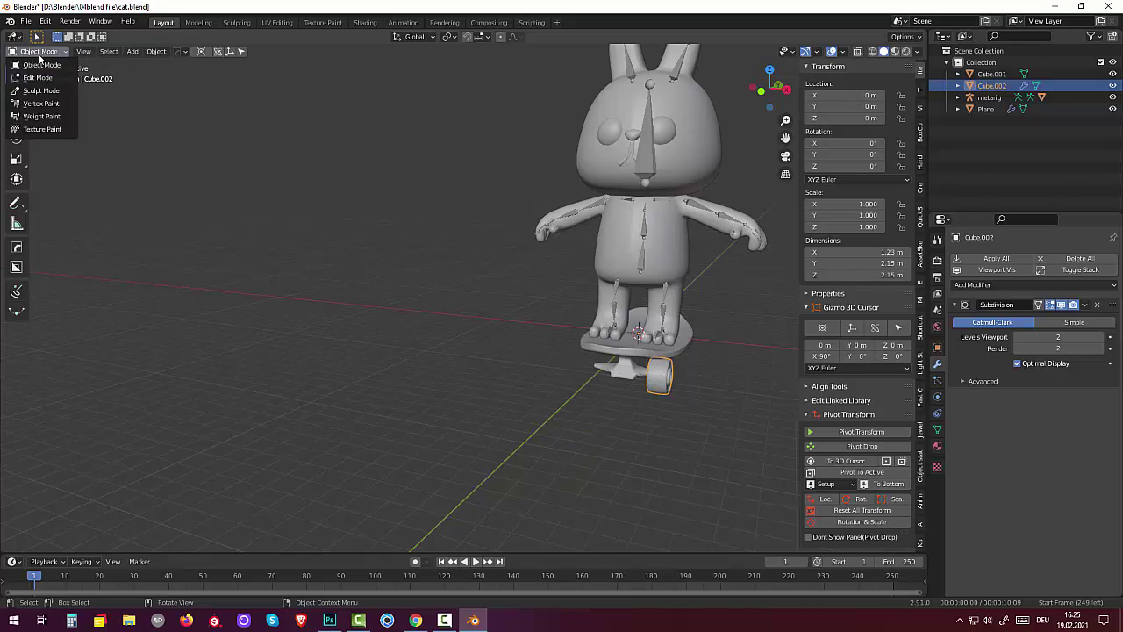
{"action": "left_click", "coordinate": [35, 72]}
{"action": "left_click", "coordinate": [646, 358]}
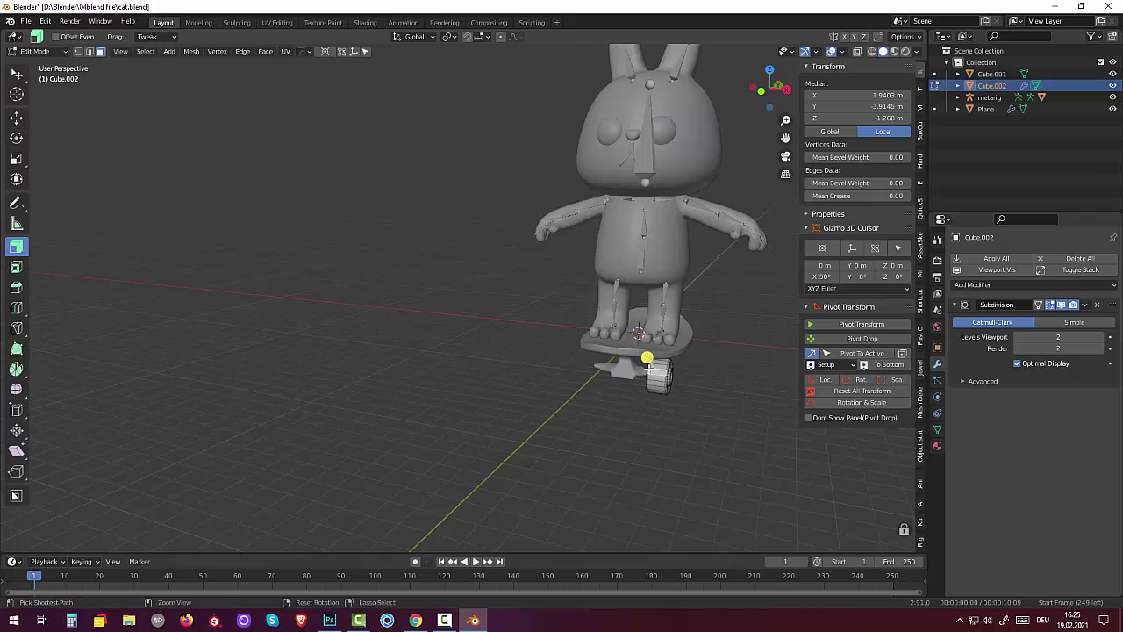
Add a centred three-cut loop cut around the wheel
{"action": "key", "text": "ctrl+r"}
{"action": "scroll", "coordinate": [664, 359], "scroll_direction": "up", "scroll_amount": 1}
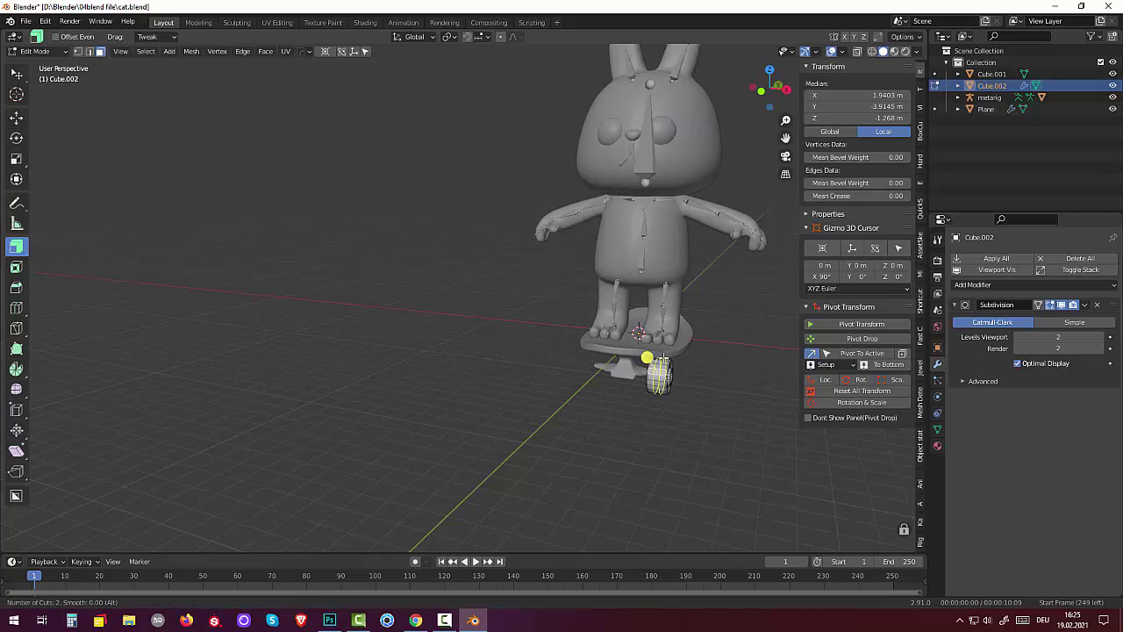
{"action": "scroll", "coordinate": [665, 360], "scroll_direction": "up", "scroll_amount": 1}
{"action": "left_click", "coordinate": [646, 357]}
{"action": "right_click", "coordinate": [667, 388]}
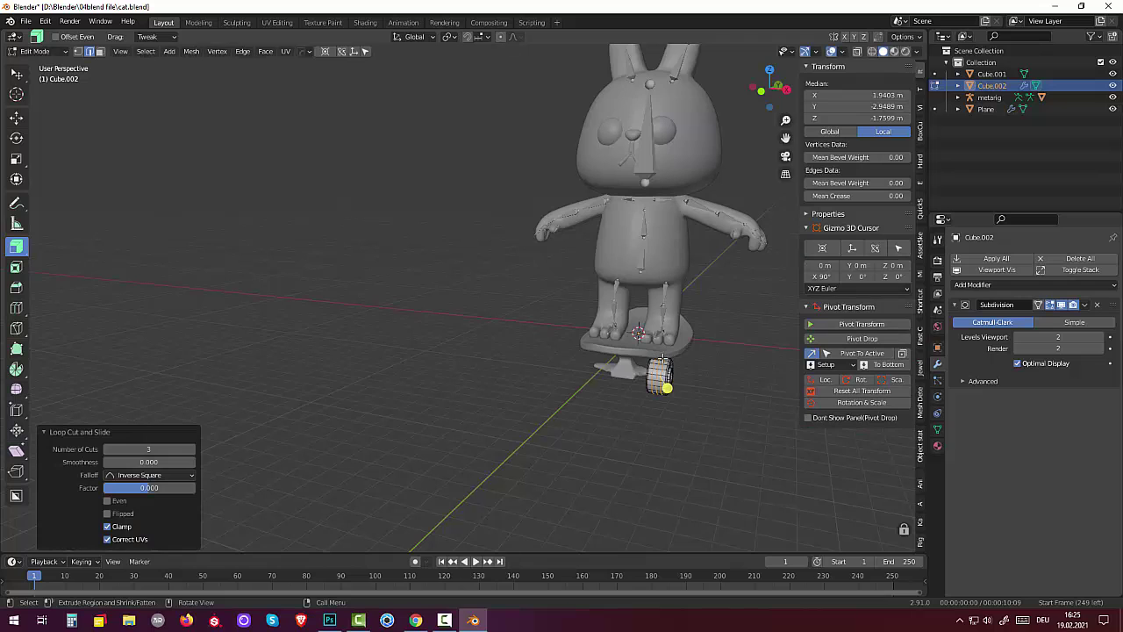
{"action": "middle_click_drag", "start_coordinate": [678, 386], "coordinate": [614, 369]}
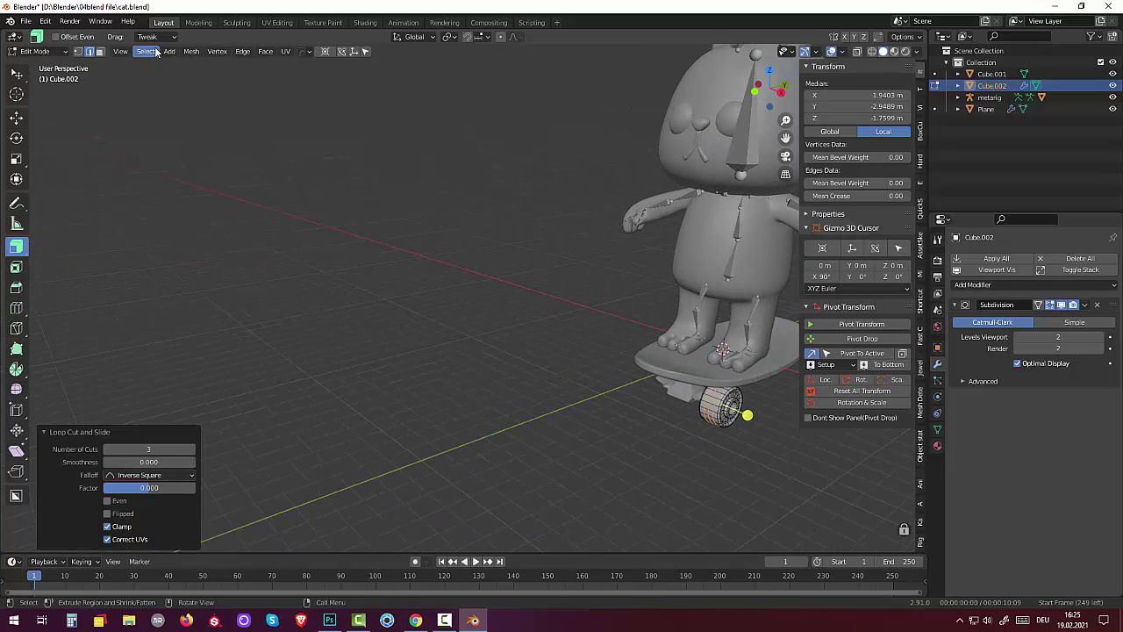
Return to Object Mode and shade the wheel smooth
{"action": "left_click", "coordinate": [33, 55]}
{"action": "left_click", "coordinate": [40, 65]}
{"action": "right_click", "coordinate": [712, 413]}
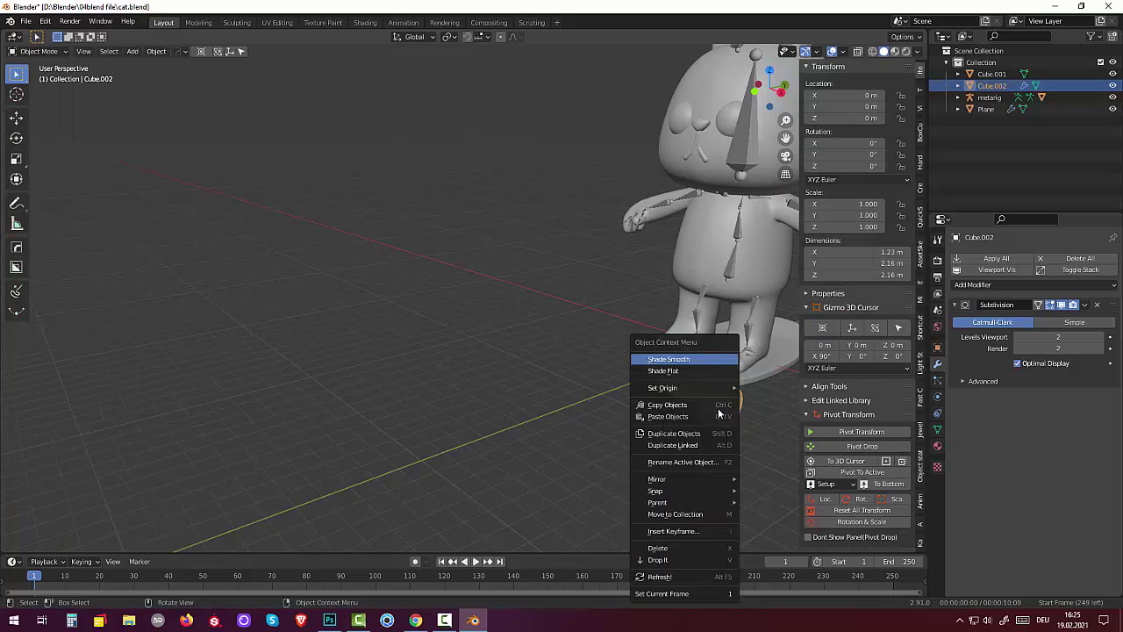
{"action": "left_click", "coordinate": [681, 358]}
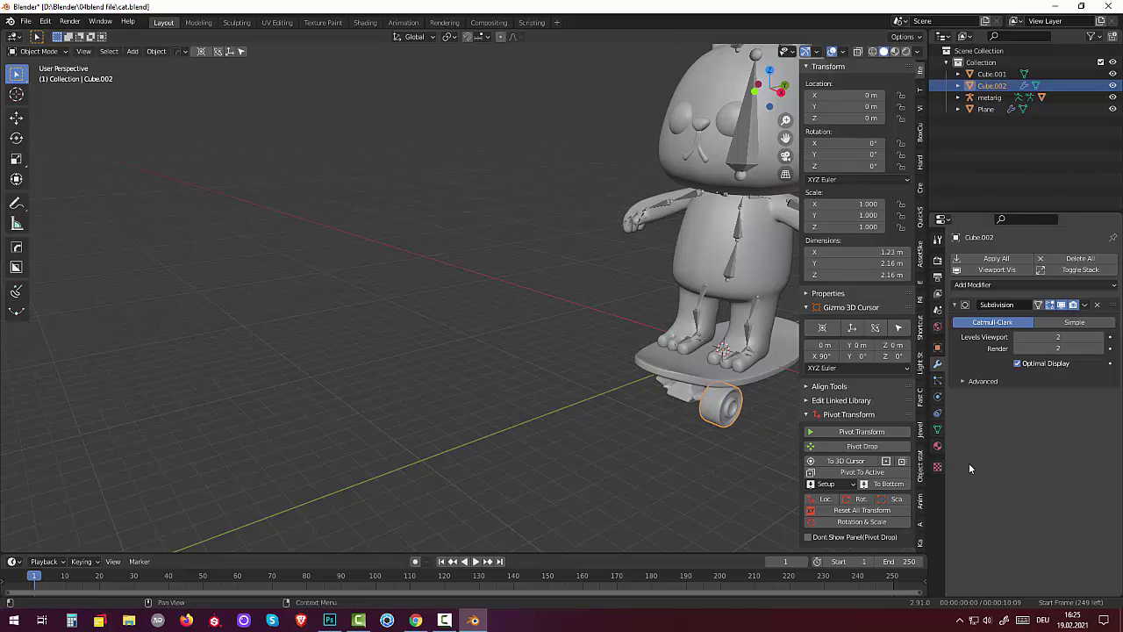
Reselect the wheel and add a Mirror modifier on X for the opposite wheel
{"action": "left_click", "coordinate": [937, 430]}
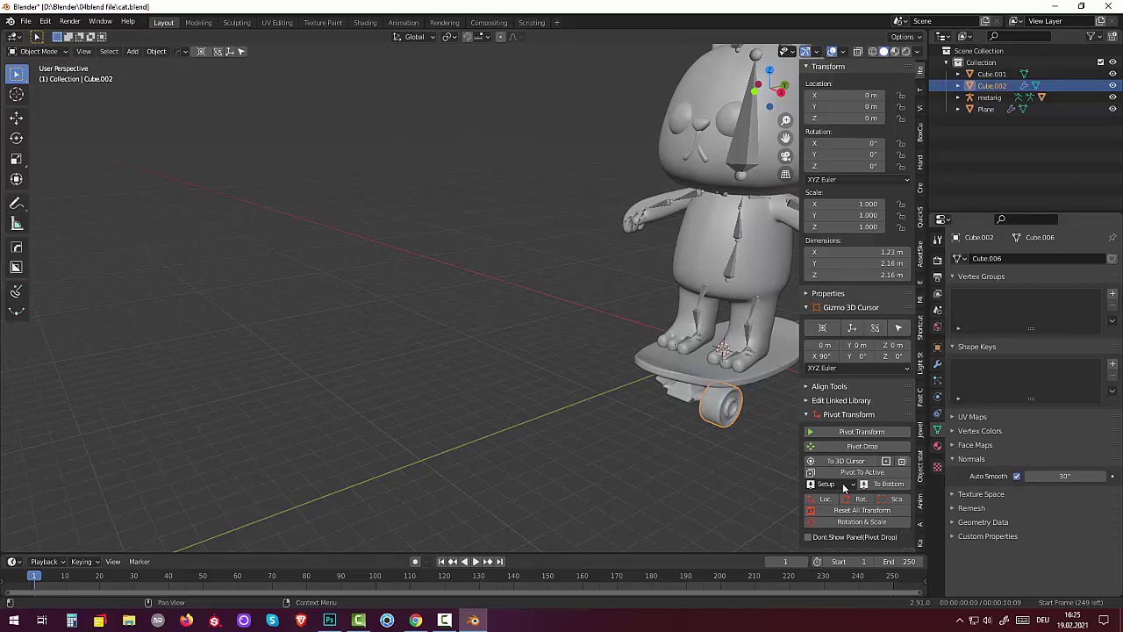
{"action": "left_click", "coordinate": [682, 485]}
{"action": "mouse_move", "coordinate": [678, 459]}
{"action": "middle_mouse_down"}
{"action": "mouse_move", "coordinate": [609, 429]}
{"action": "mouse_move", "coordinate": [614, 443]}
{"action": "mouse_move", "coordinate": [752, 451]}
{"action": "mouse_move", "coordinate": [633, 421]}
{"action": "middle_mouse_up"}
{"action": "scroll", "coordinate": [608, 433], "scroll_direction": "down", "scroll_amount": 5}
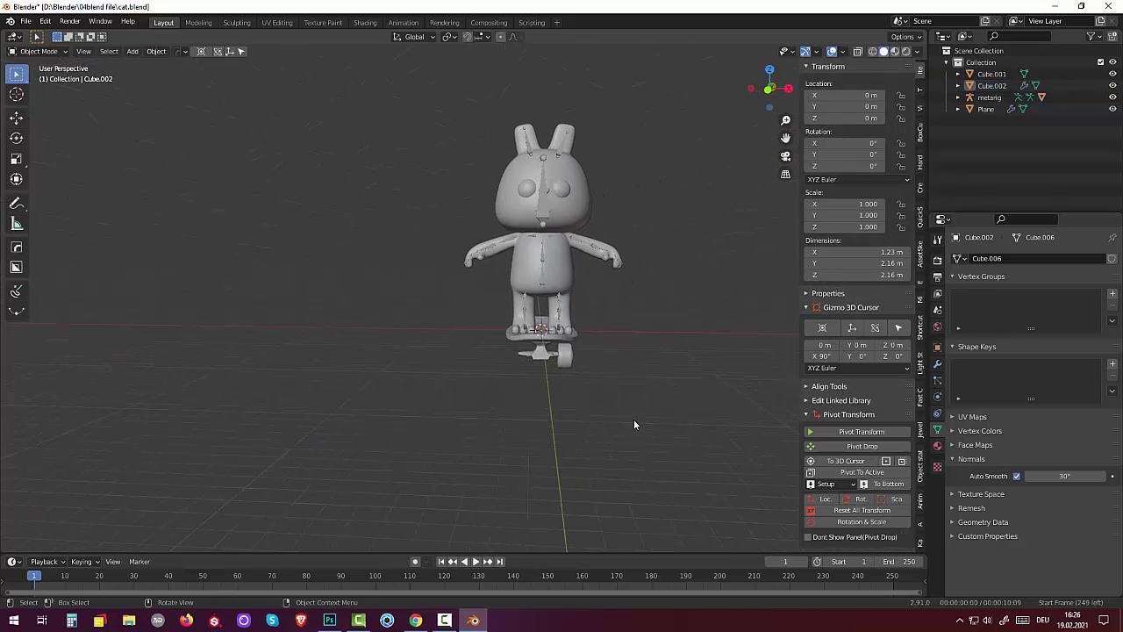
{"action": "left_click", "coordinate": [565, 360]}
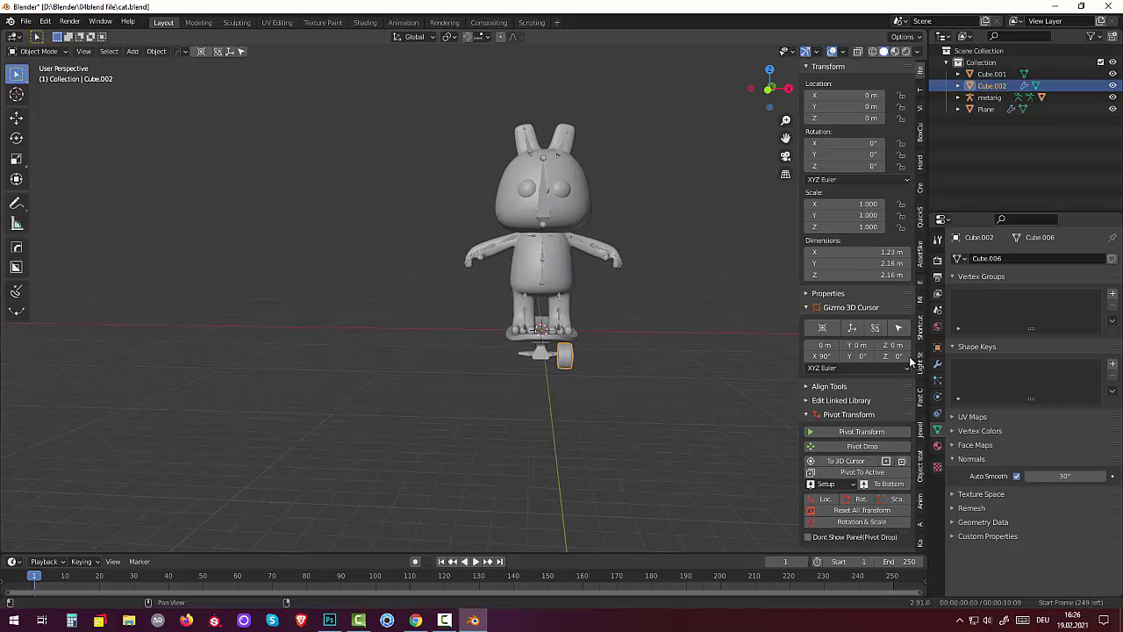
{"action": "left_click", "coordinate": [937, 365]}
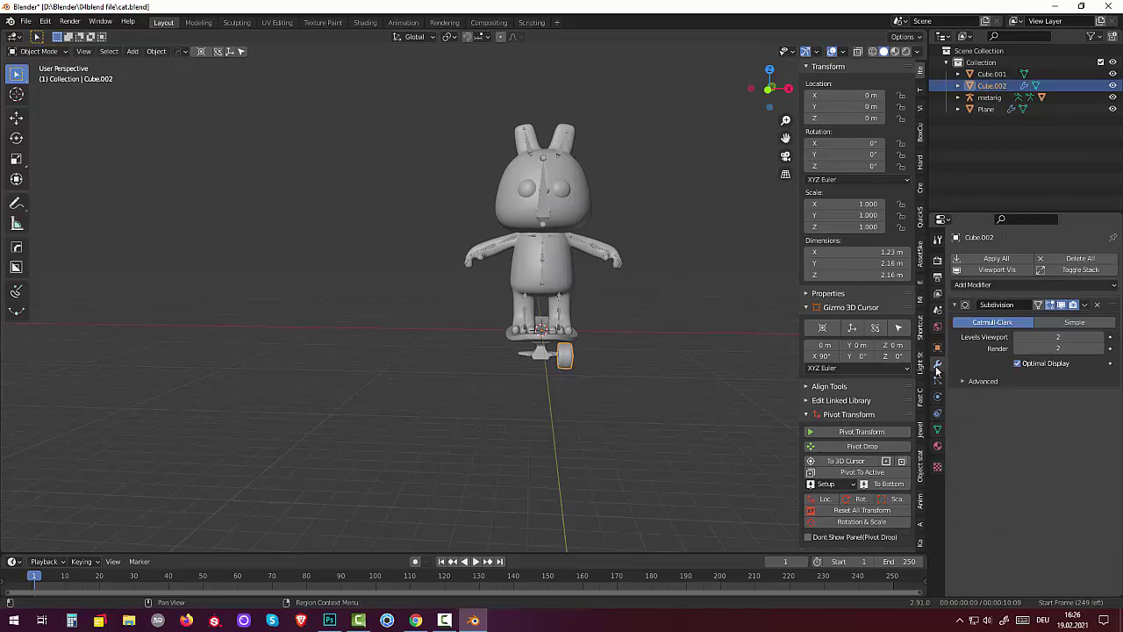
{"action": "left_click", "coordinate": [965, 286]}
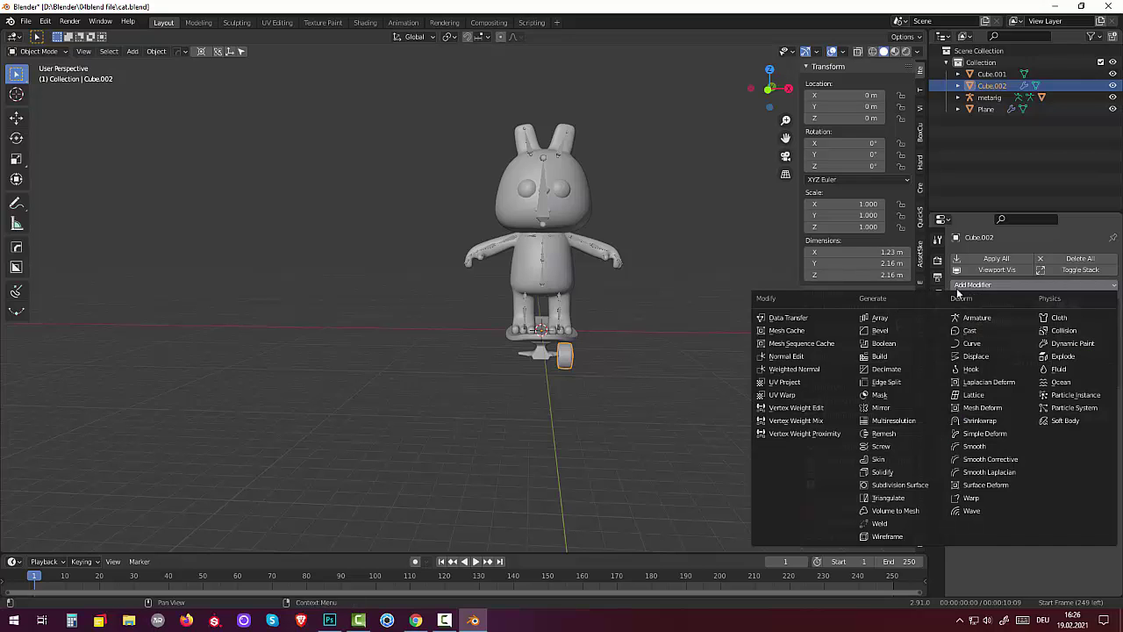
{"action": "left_click", "coordinate": [889, 408]}
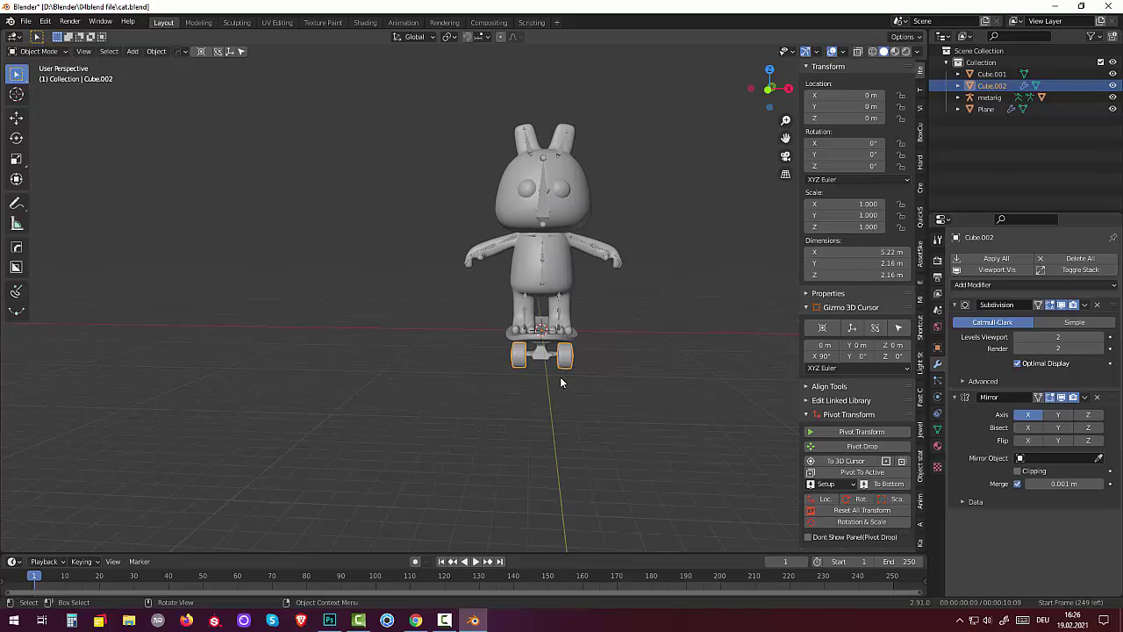
Apply the wheel's Subdivision modifier, then select the truck together with the wheels
{"action": "left_click", "coordinate": [1085, 305]}
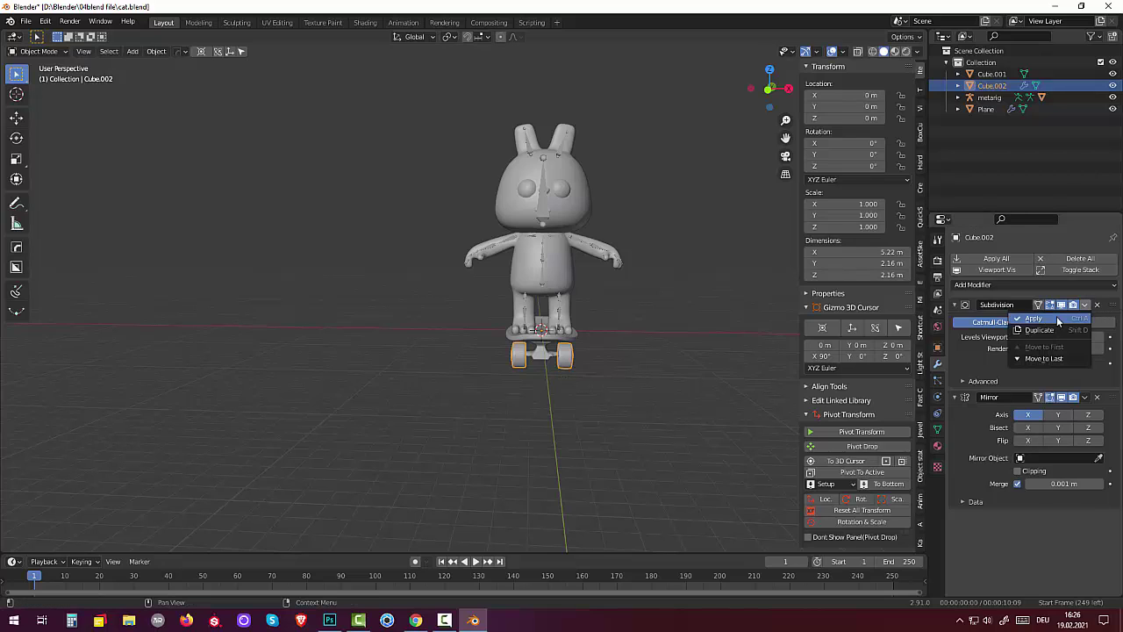
{"action": "left_click", "coordinate": [1054, 316]}
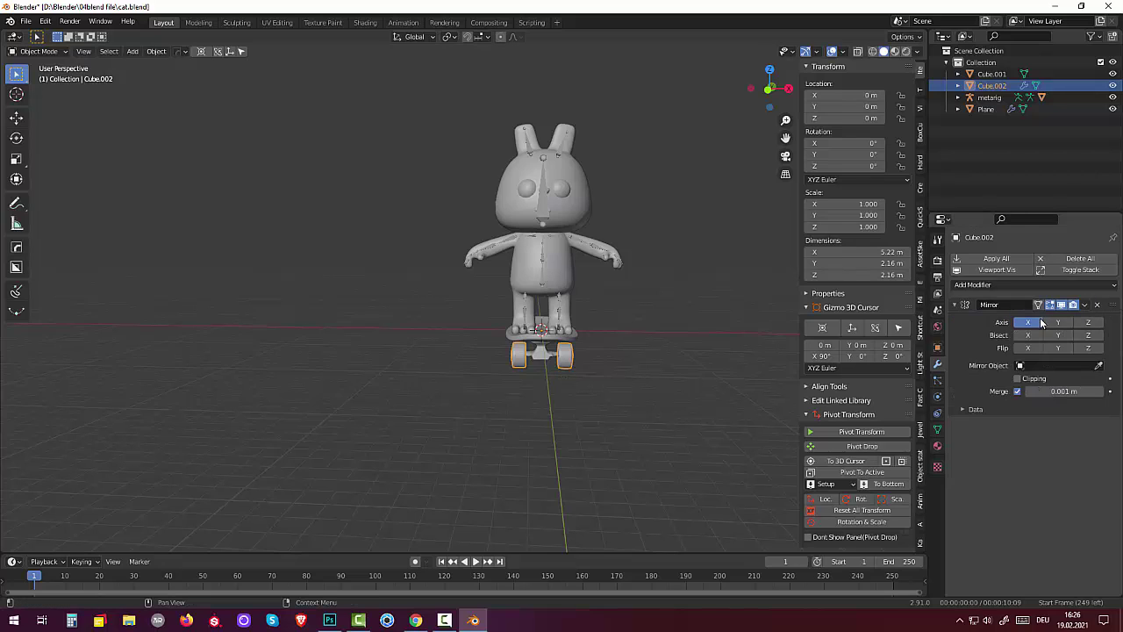
{"action": "left_click", "coordinate": [541, 355]}
{"action": "left_click", "coordinate": [567, 362], "text": "shift"}
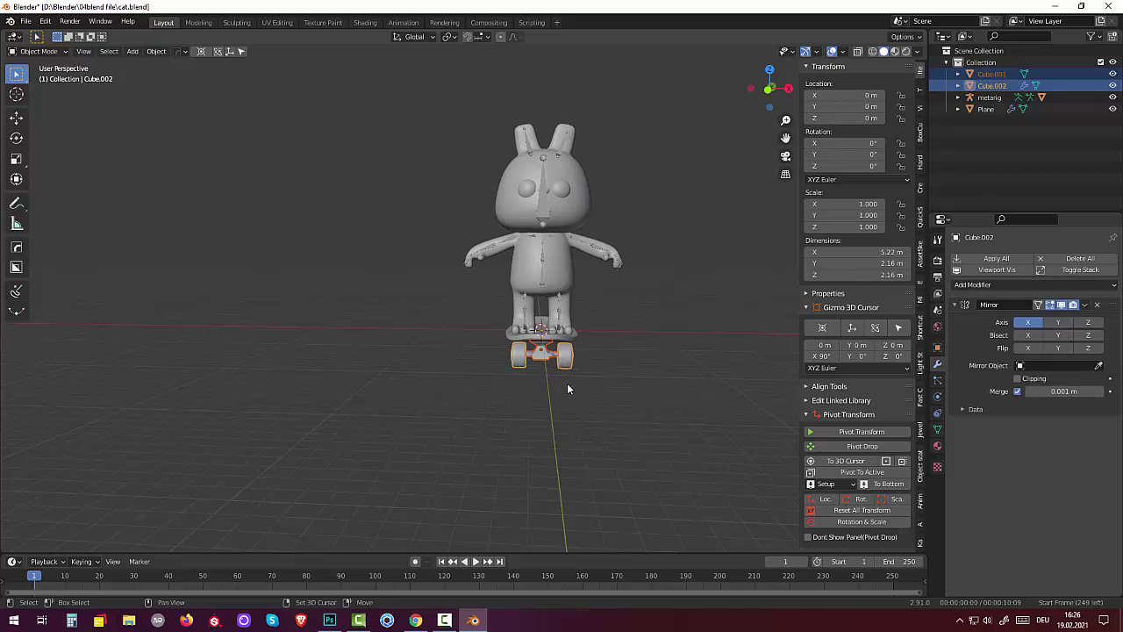
From the right-side view, duplicate the truck and wheels 5.9491 m along Y
{"action": "mouse_move", "coordinate": [579, 393]}
{"action": "middle_mouse_down"}
{"action": "mouse_move", "coordinate": [714, 383]}
{"action": "mouse_move", "coordinate": [691, 355]}
{"action": "middle_mouse_up"}
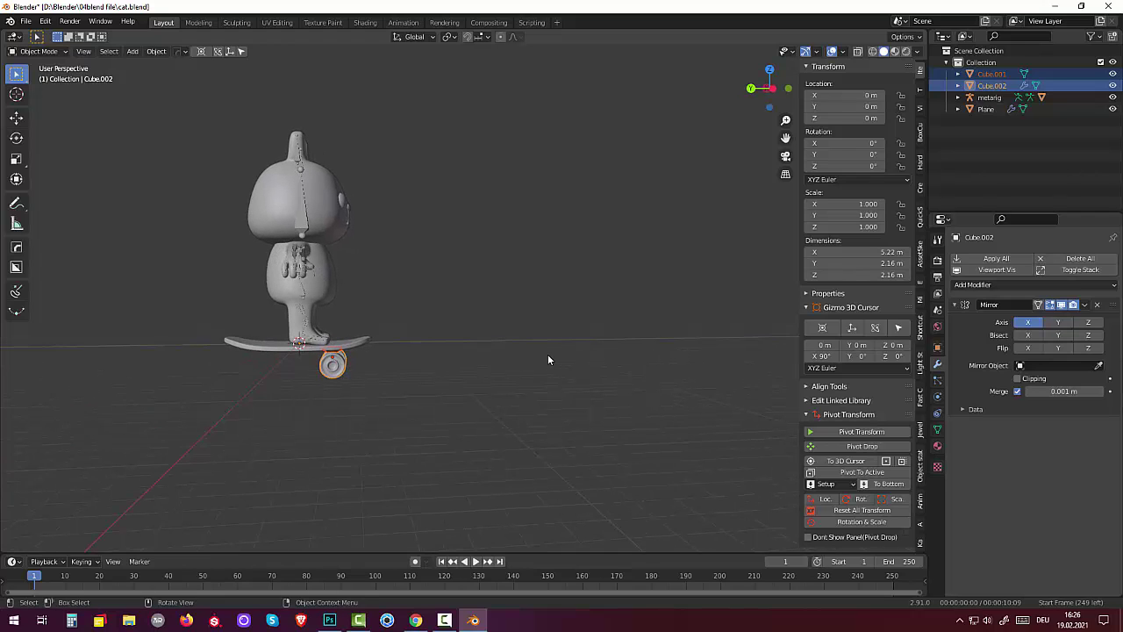
{"action": "key", "text": "KP_3"}
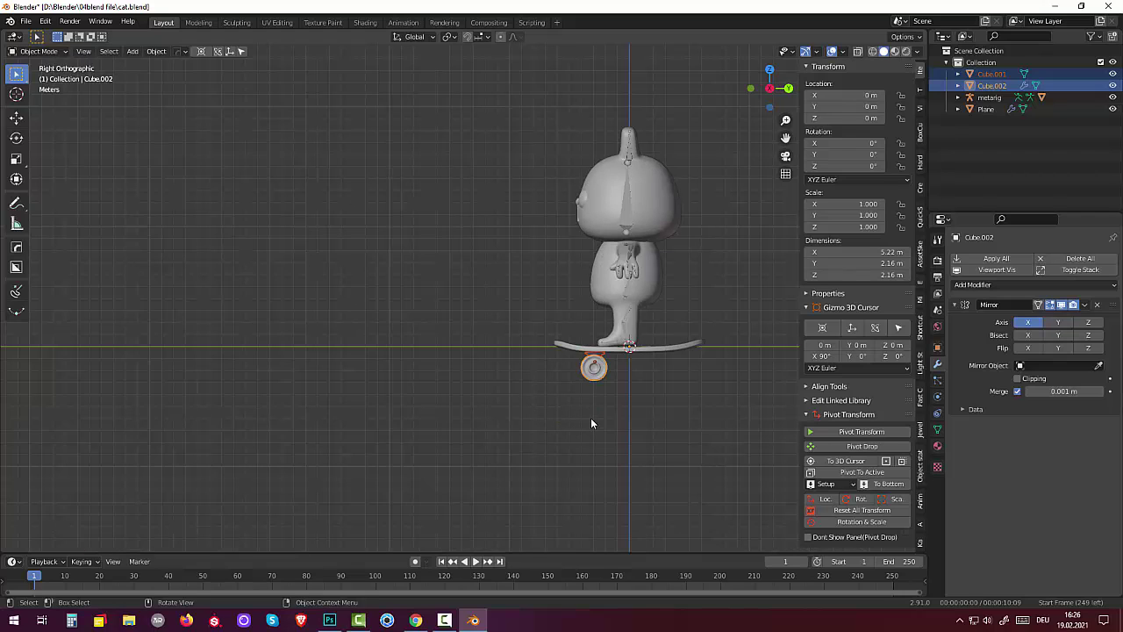
{"action": "key", "text": "shift+d"}
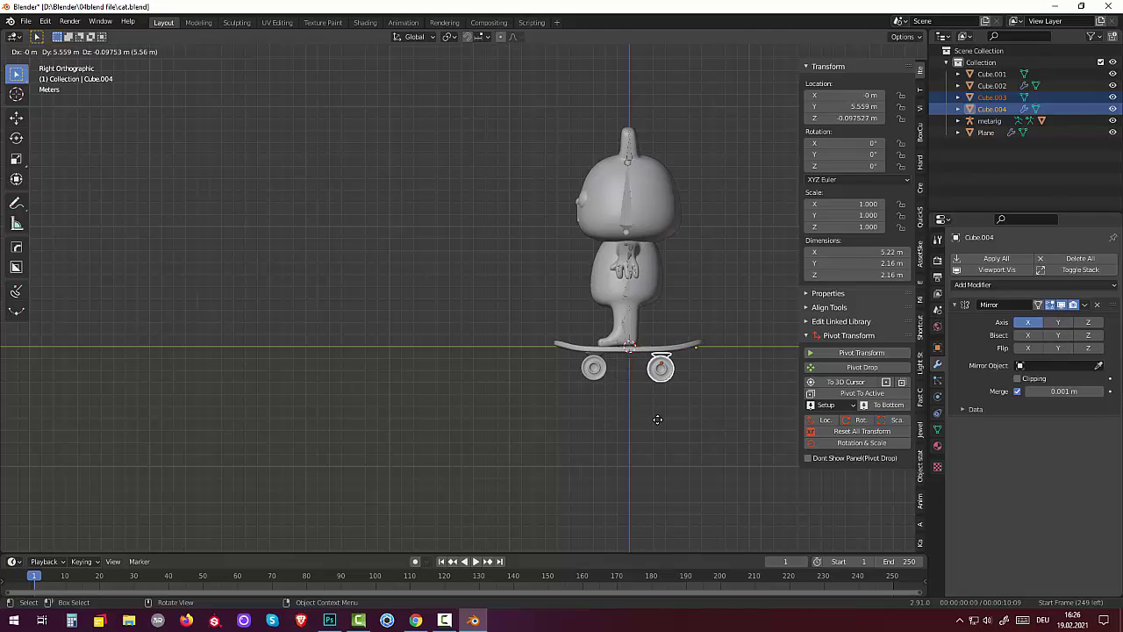
{"action": "key", "text": "y"}
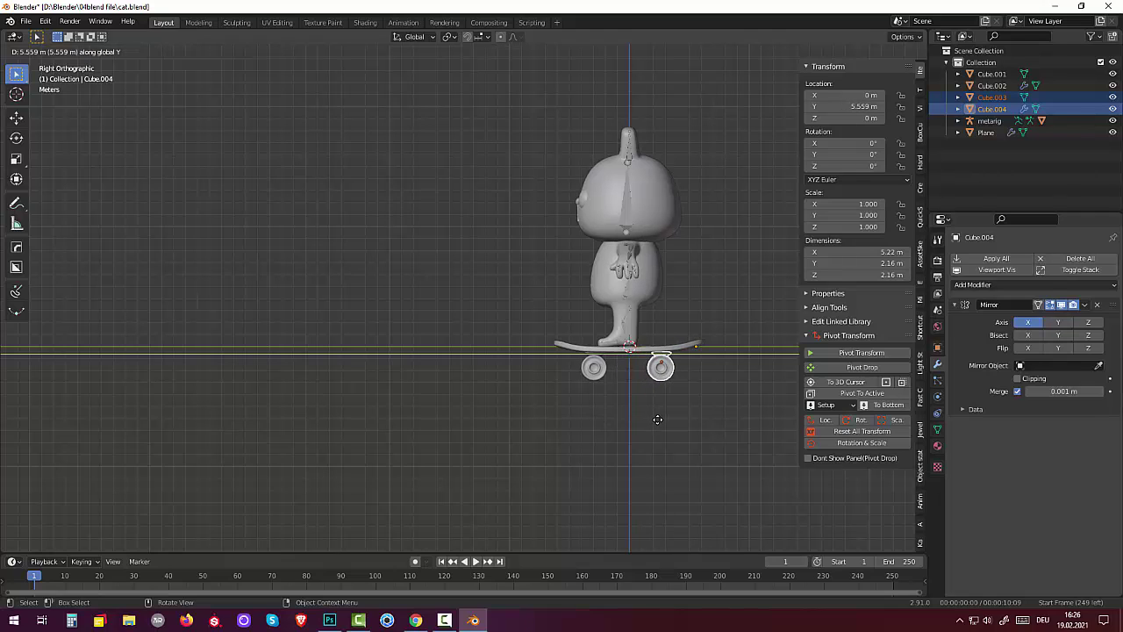
{"action": "left_click", "coordinate": [661, 418]}
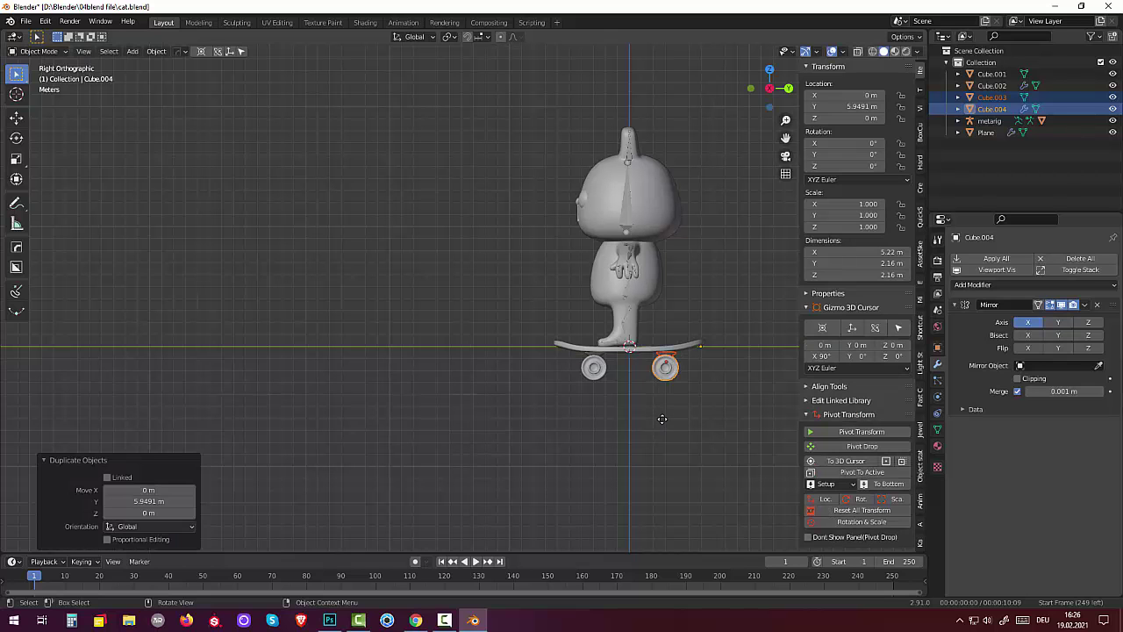
Select the skateboard deck along with the rear and front wheel sets
{"action": "left_click", "coordinate": [616, 434]}
{"action": "mouse_move", "coordinate": [616, 429]}
{"action": "middle_mouse_down"}
{"action": "mouse_move", "coordinate": [849, 436]}
{"action": "mouse_move", "coordinate": [644, 467]}
{"action": "mouse_move", "coordinate": [595, 444]}
{"action": "middle_mouse_up"}
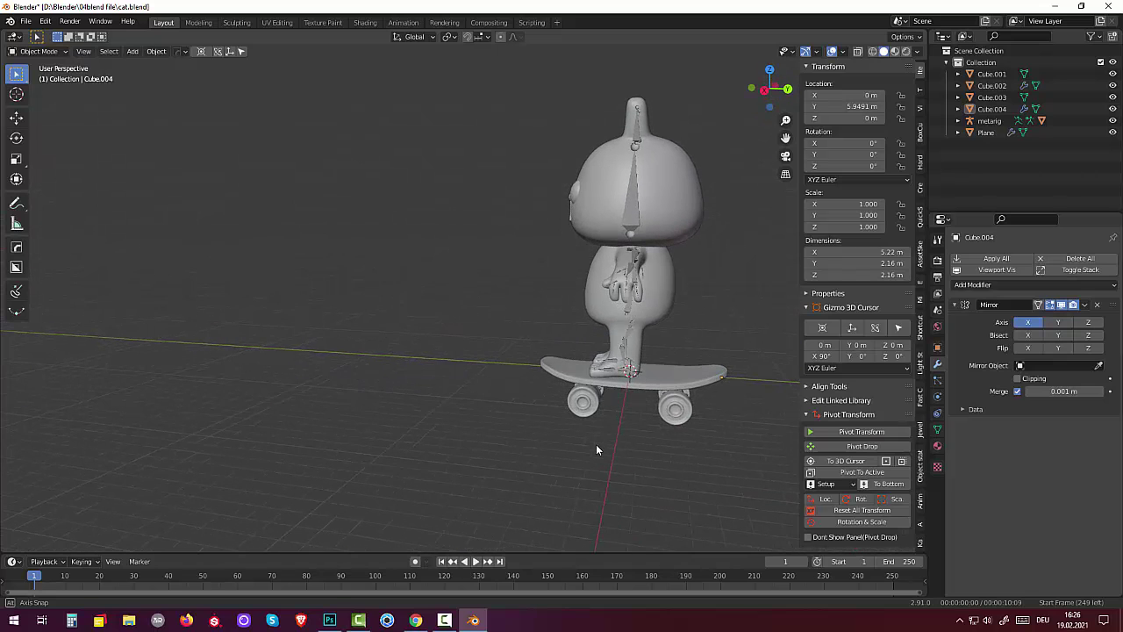
{"action": "left_click", "coordinate": [649, 383]}
{"action": "left_click", "coordinate": [676, 409], "text": "shift"}
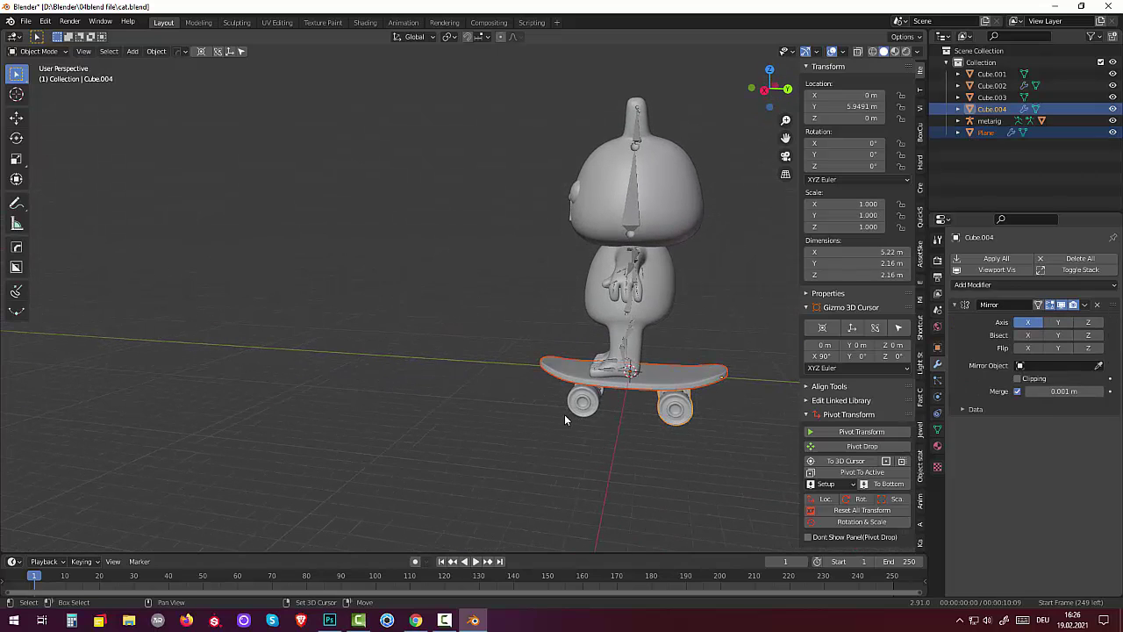
{"action": "left_click", "coordinate": [584, 406], "text": "shift"}
{"action": "middle_click_drag", "start_coordinate": [583, 406], "coordinate": [631, 431]}
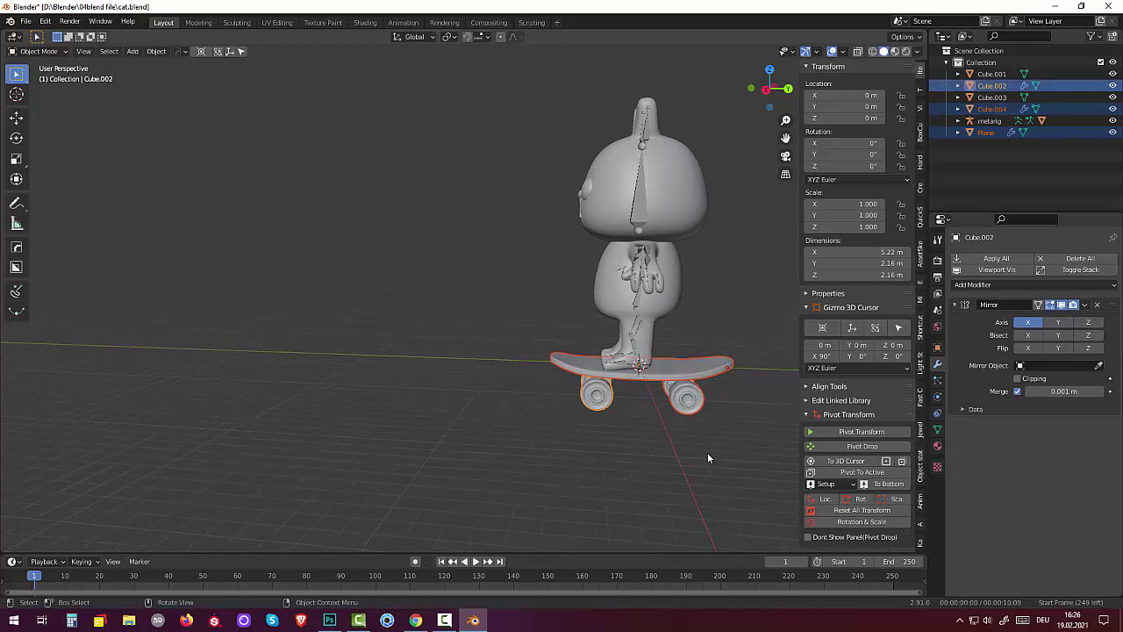
Start a Y-axis move of the board, cancel it, and clear the selection
{"action": "key", "text": "g"}
{"action": "key", "text": "y"}
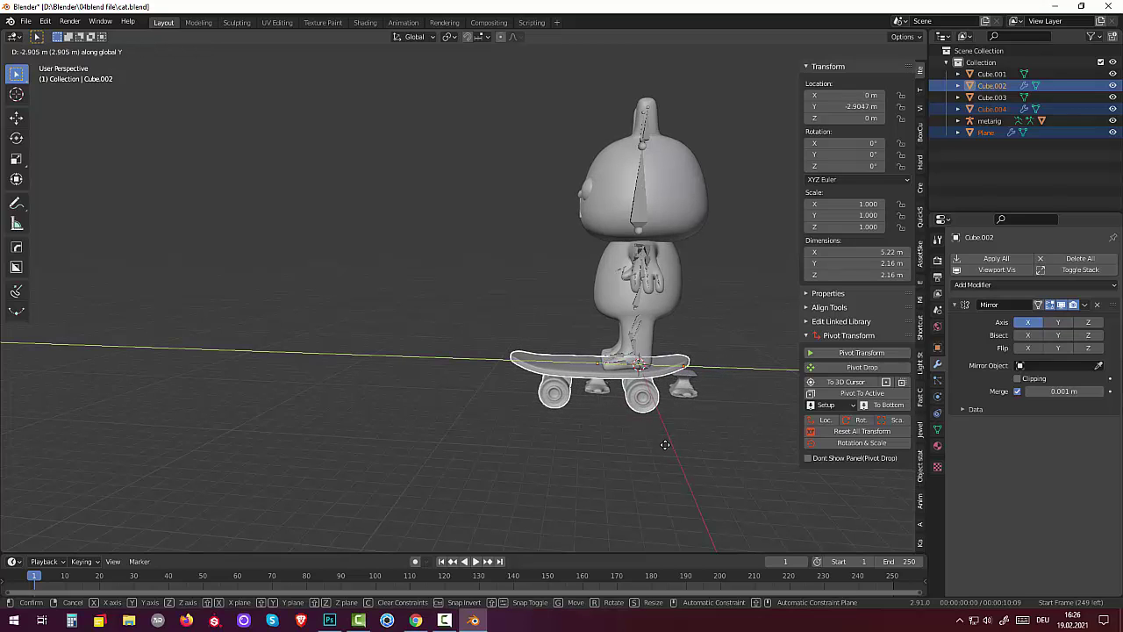
{"action": "right_click", "coordinate": [665, 445]}
{"action": "left_click", "coordinate": [630, 473]}
{"action": "mouse_move", "coordinate": [630, 473]}
{"action": "middle_mouse_down"}
{"action": "mouse_move", "coordinate": [683, 474]}
{"action": "mouse_move", "coordinate": [698, 454]}
{"action": "middle_mouse_up"}
Select the front truck, both wheel sets and the skateboard deck together
{"action": "left_click", "coordinate": [580, 364]}
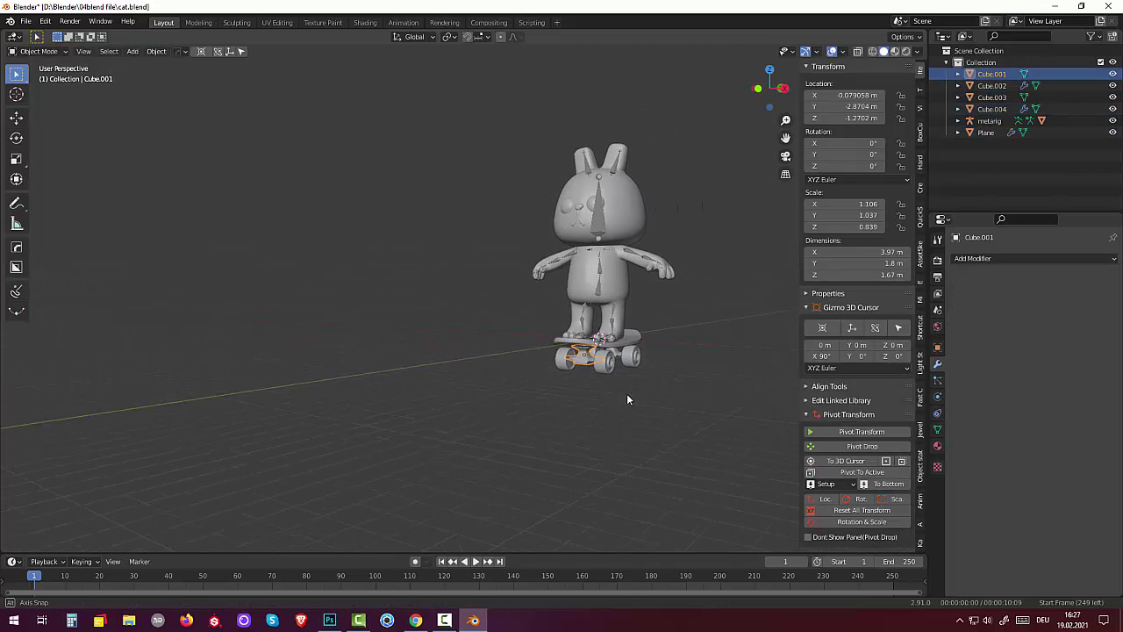
{"action": "middle_click_drag", "start_coordinate": [627, 393], "coordinate": [600, 380]}
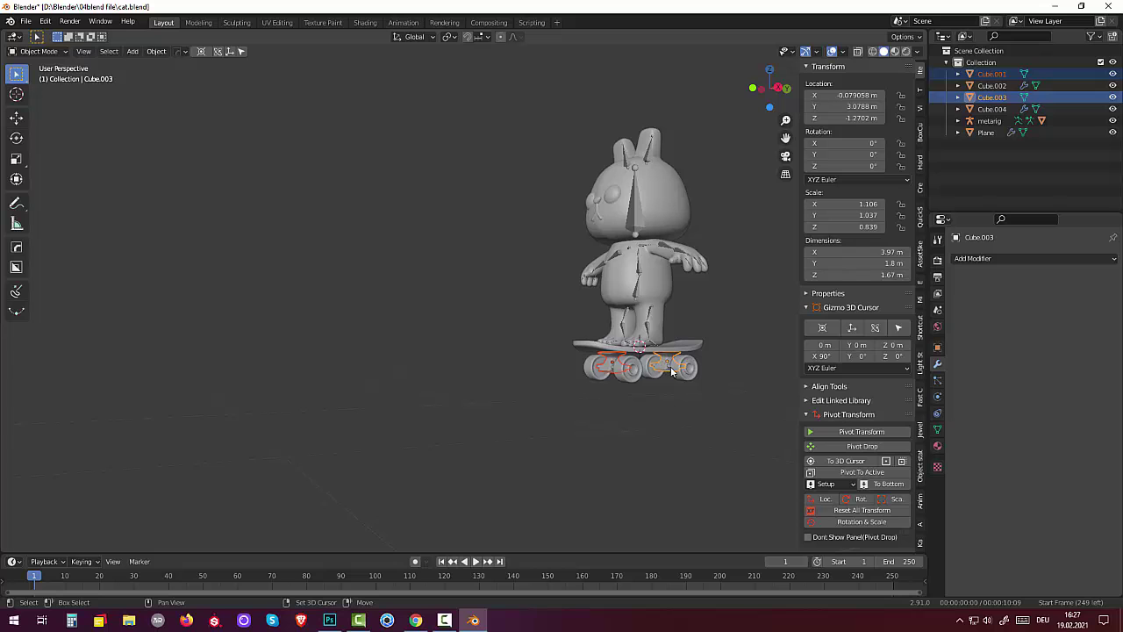
{"action": "left_click", "coordinate": [681, 374]}
{"action": "left_click", "coordinate": [631, 383], "text": "shift"}
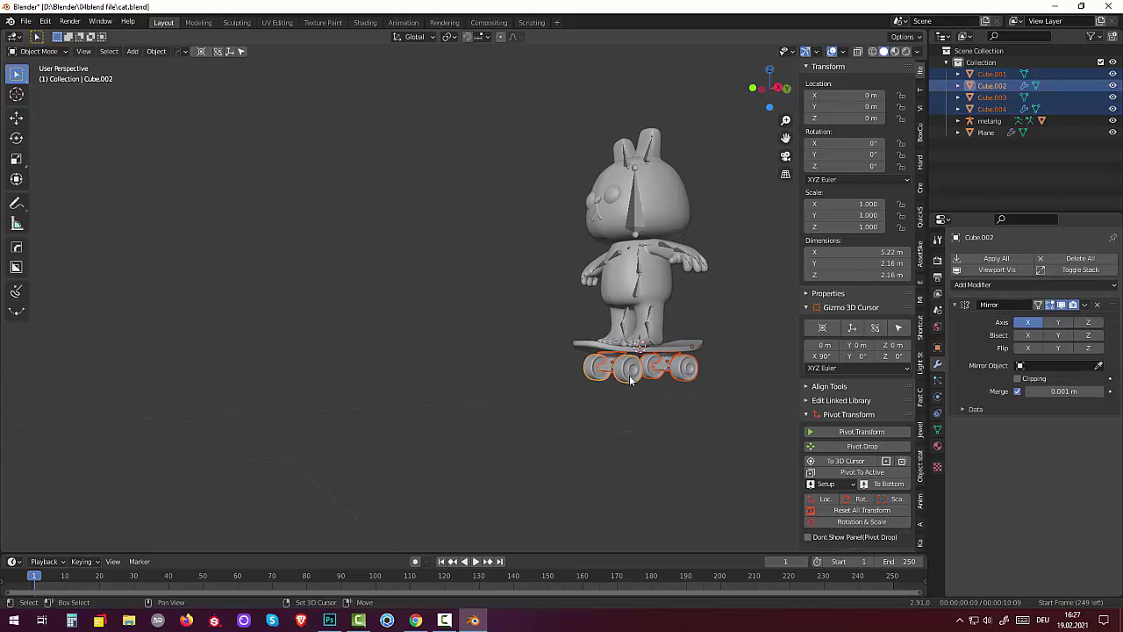
{"action": "middle_click_drag", "start_coordinate": [635, 403], "coordinate": [575, 408]}
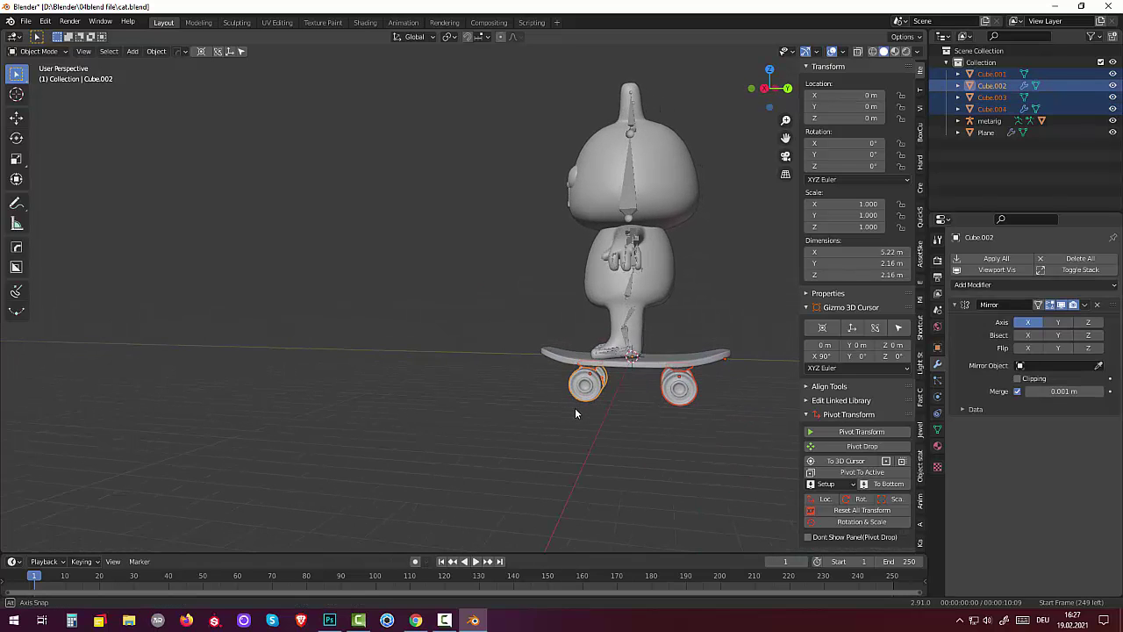
{"action": "left_click", "coordinate": [562, 355], "text": "shift"}
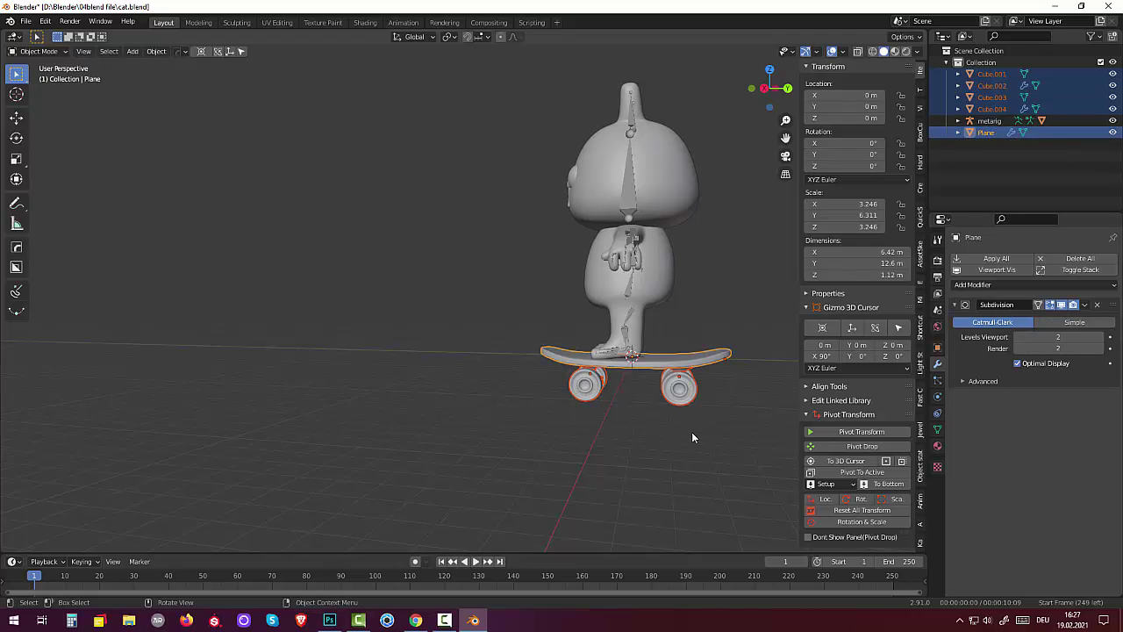
Move the whole skateboard about 0.85 m along −Y to centre it under the cat
{"action": "key", "text": "g"}
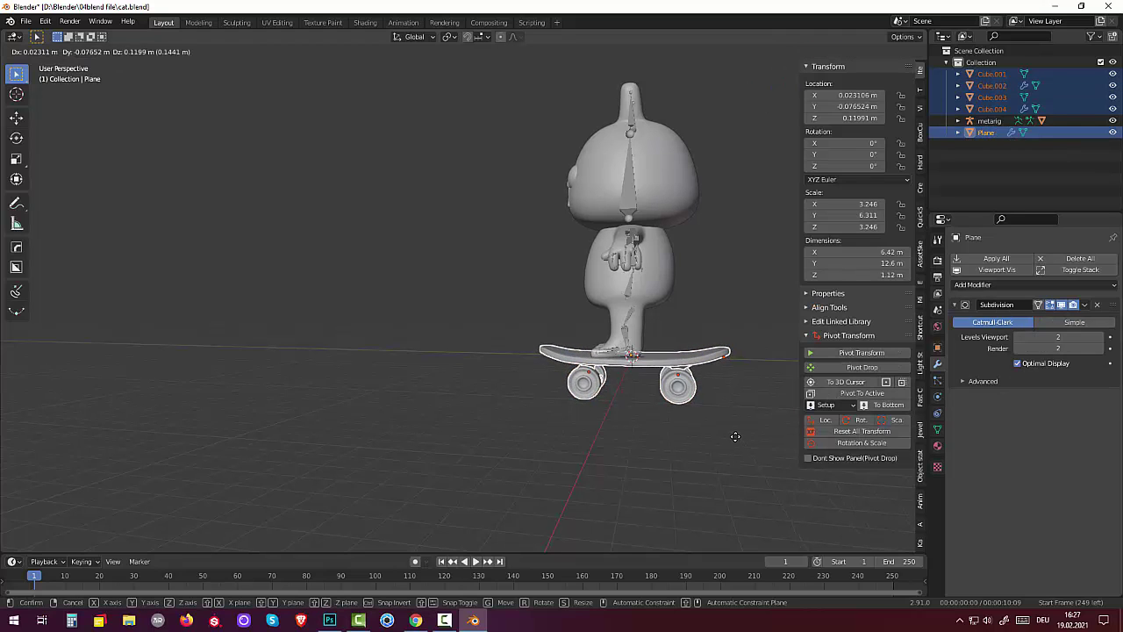
{"action": "key", "text": "y"}
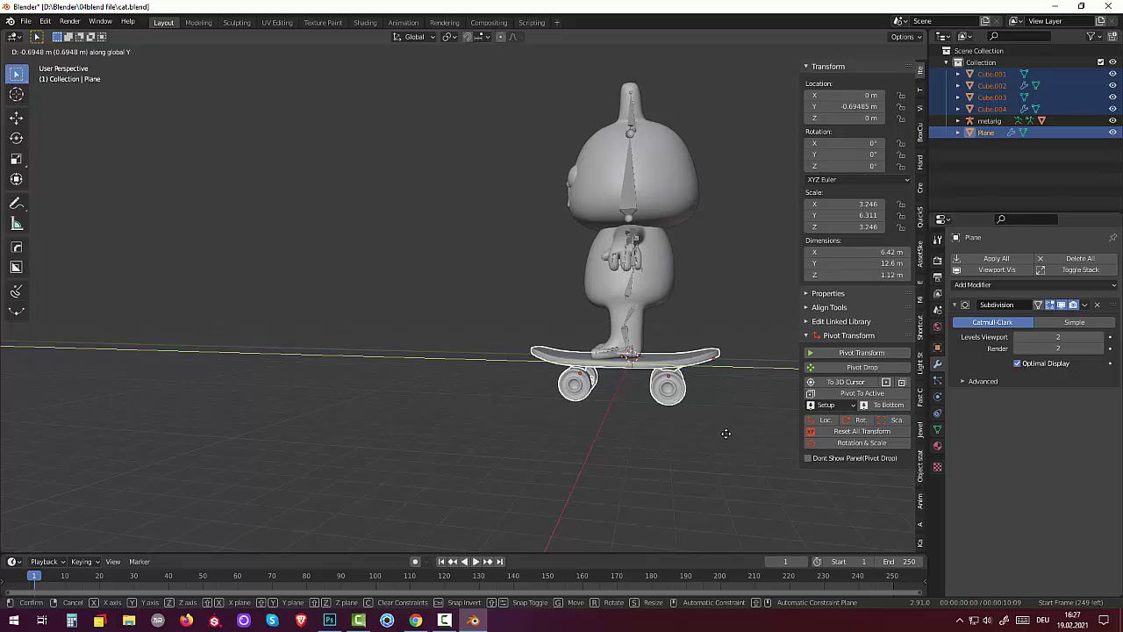
{"action": "left_click", "coordinate": [723, 433]}
{"action": "left_click", "coordinate": [667, 455]}
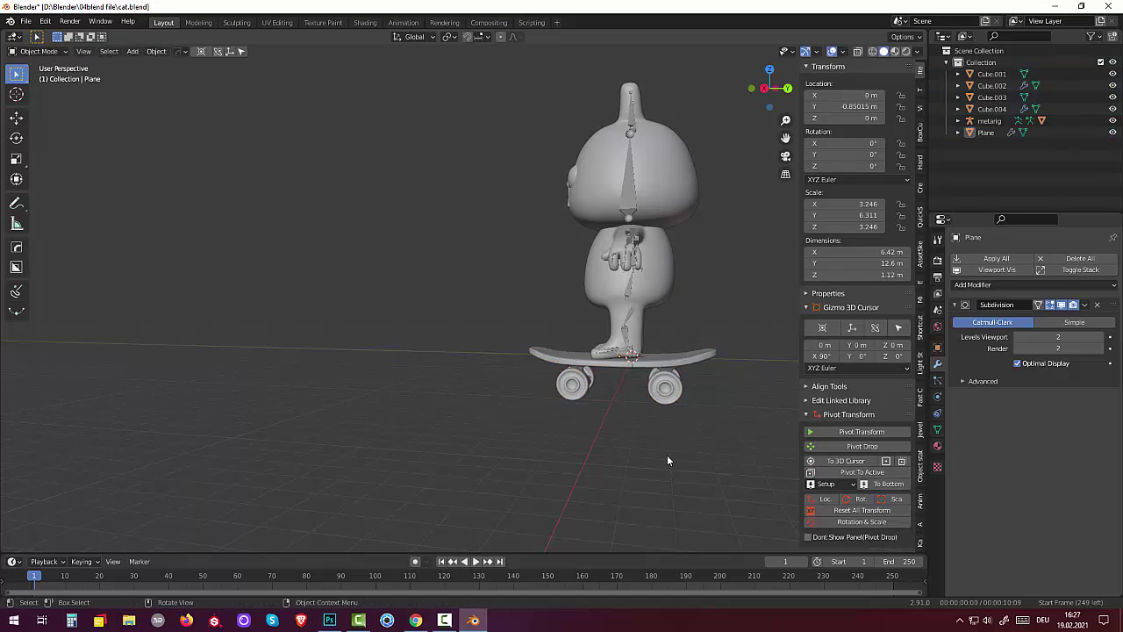